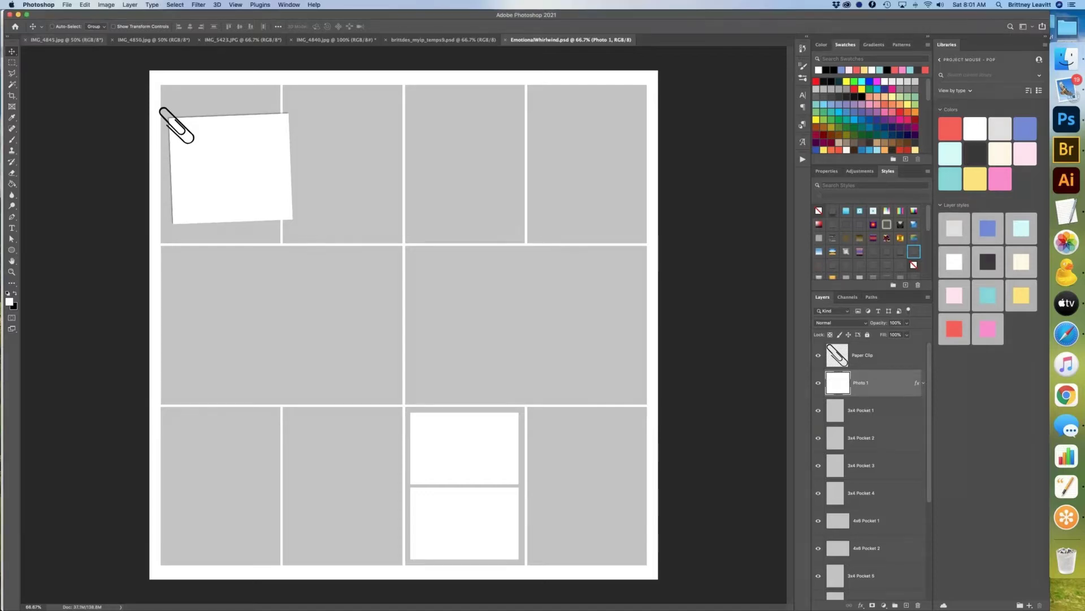
Step: Look through the open photos IMG_4845.jpg, IMG_4850.jpg and IMG_5423.JPG to see what is available for the layout
{"action": "left_click", "coordinate": [77, 41]}
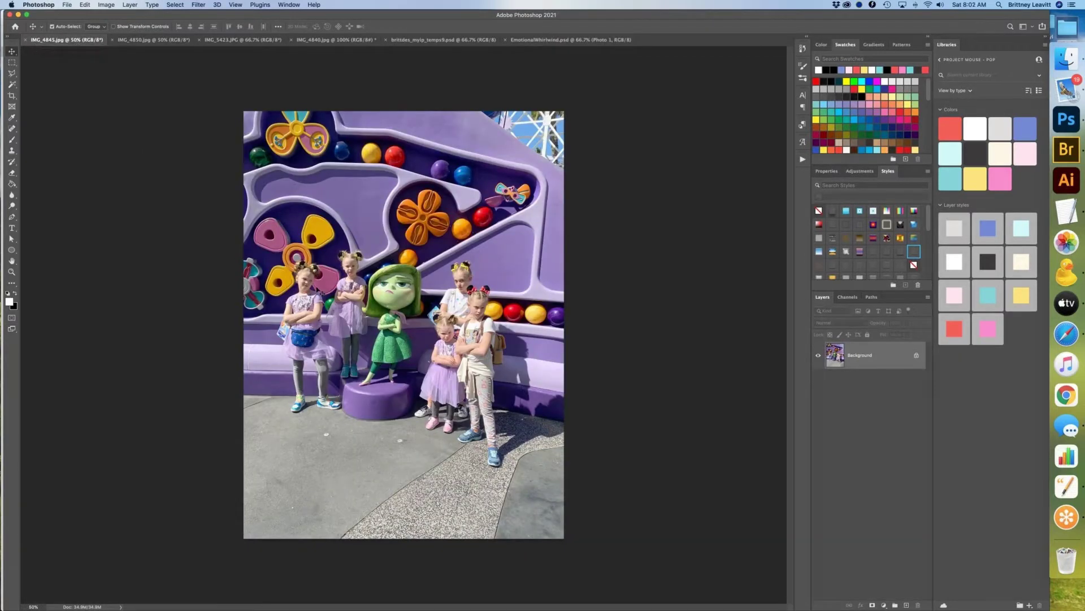
{"action": "key", "text": "super+a"}
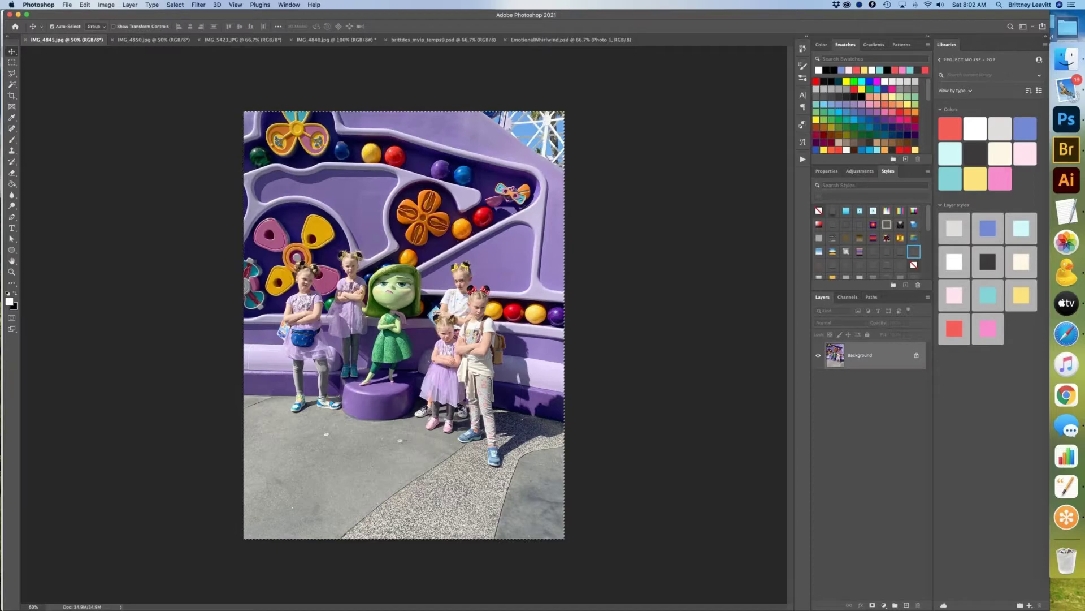
{"action": "left_click", "coordinate": [159, 40]}
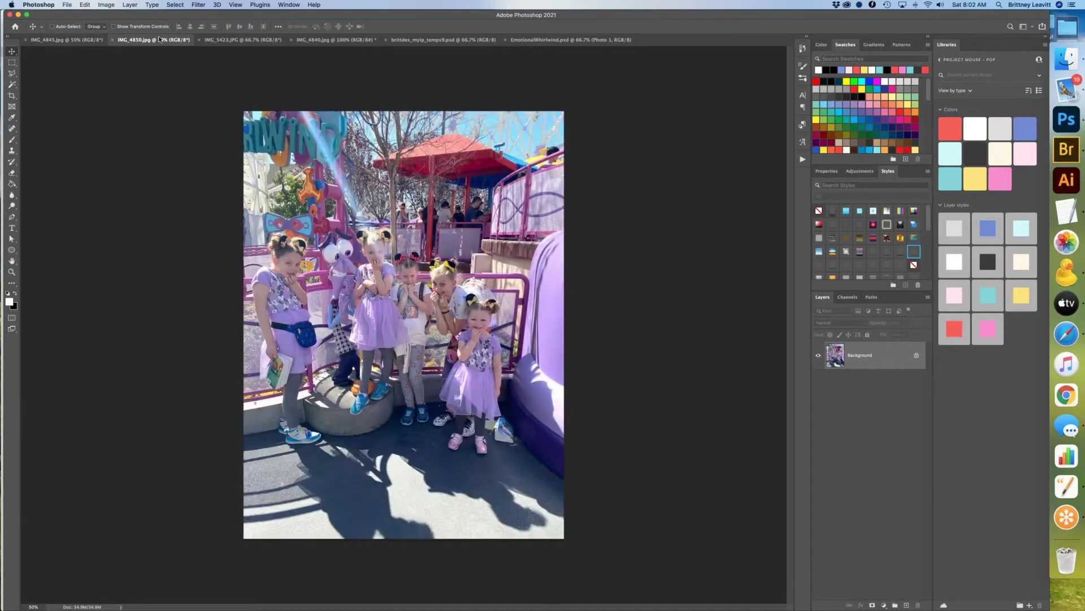
{"action": "left_click", "coordinate": [257, 41]}
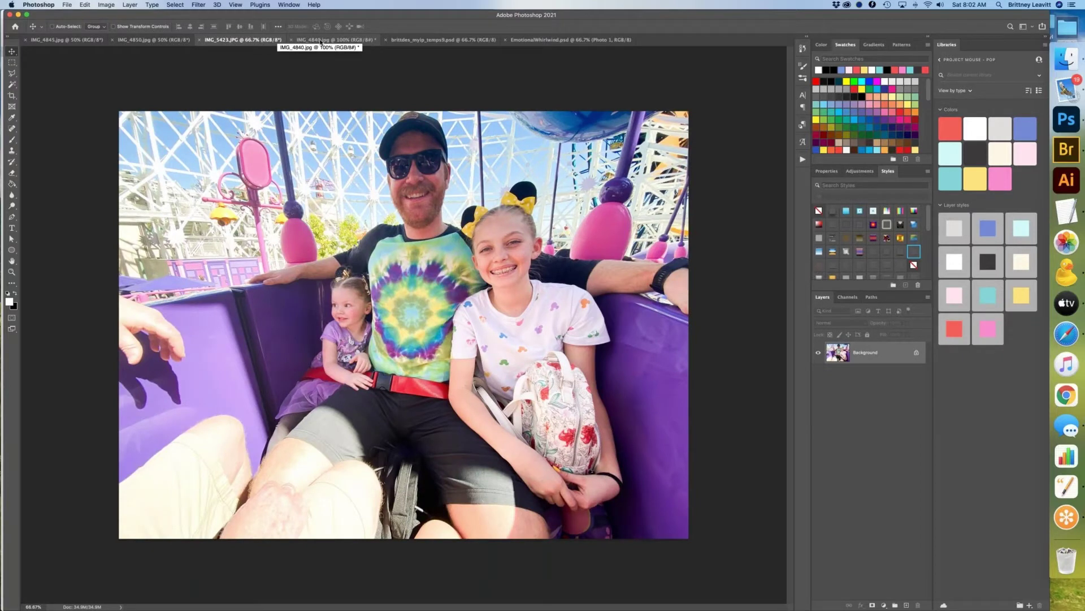
Step: Copy the entire IMG_4840.jpg ride photo and return to the EmotionalWhirlwind.psd layout
{"action": "left_click", "coordinate": [321, 40]}
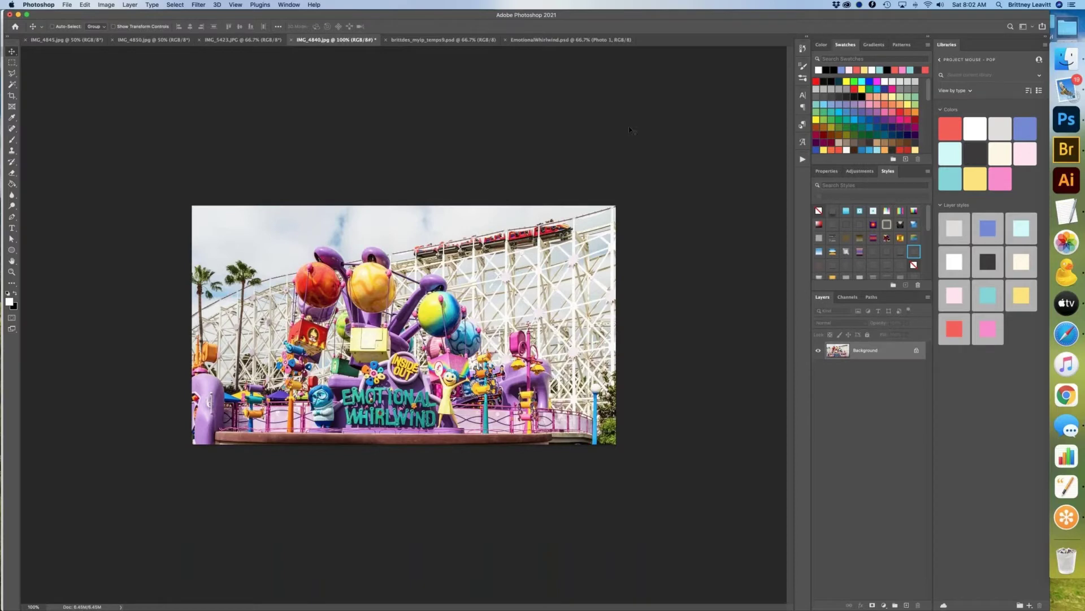
{"action": "key", "text": "super+a"}
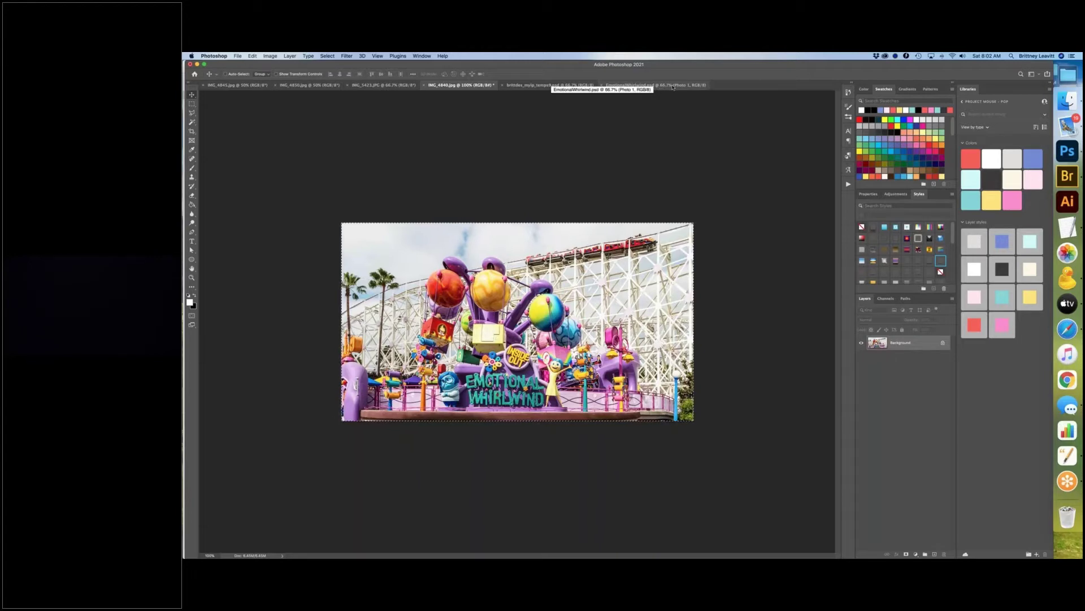
{"action": "left_click", "coordinate": [673, 87]}
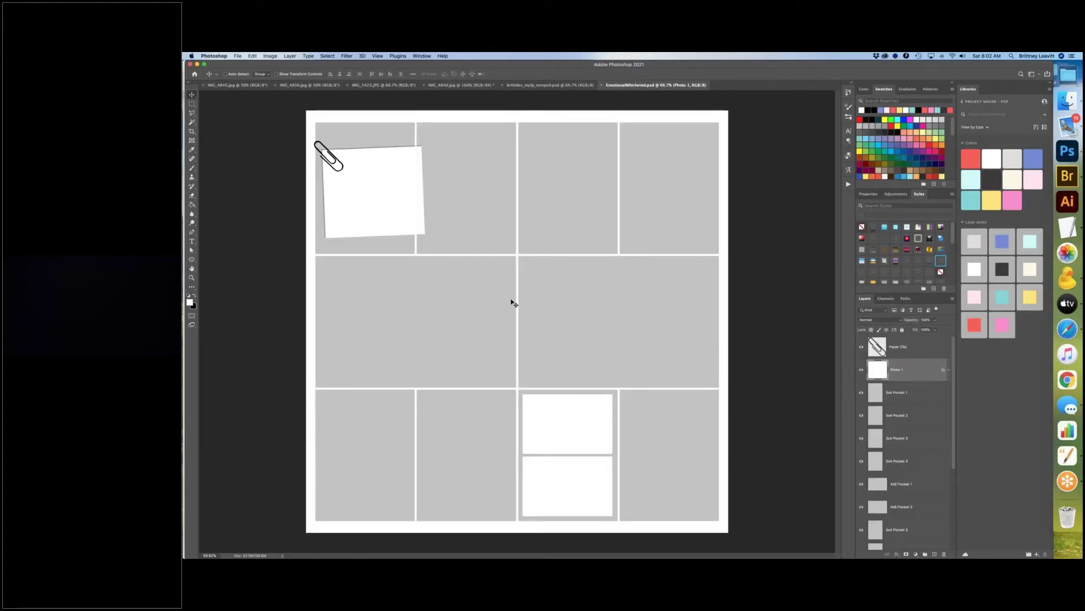
Step: Duplicate 4x6 Pocket 1, shift the copy across the centre gap, and merge it with both 4x6 pockets into one wide pocket
{"action": "left_click", "coordinate": [456, 313]}
{"action": "key", "text": "super+j"}
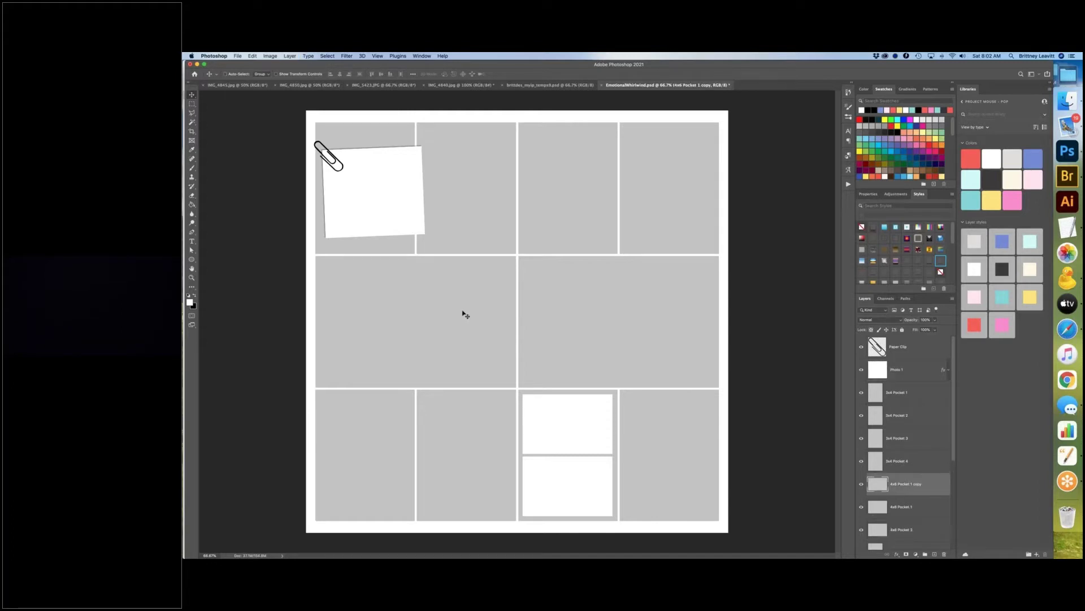
{"action": "key", "text": "shift+Right"}
{"action": "key", "text": "shift+Right"}
{"action": "key", "text": "shift+Right"}
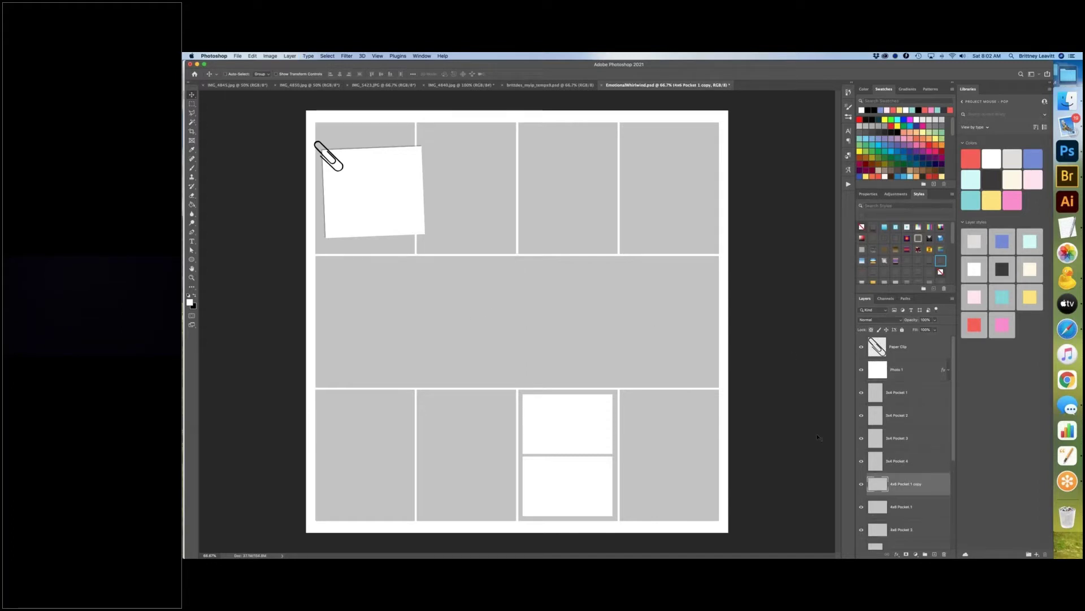
{"action": "scroll", "coordinate": [913, 491], "scroll_direction": "down", "scroll_amount": 2}
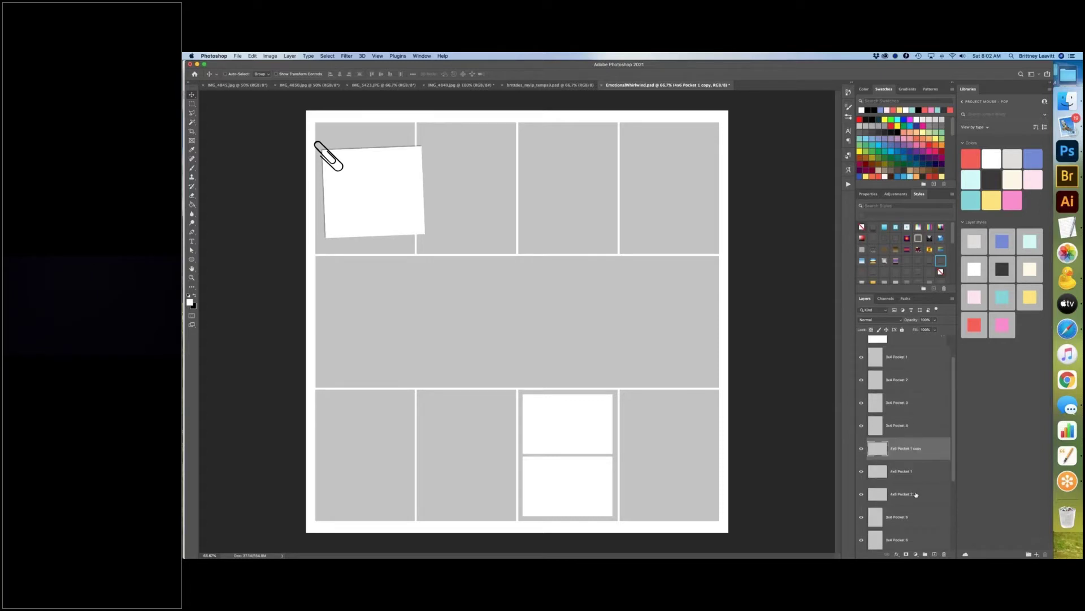
{"action": "left_click", "coordinate": [916, 494], "text": "shift"}
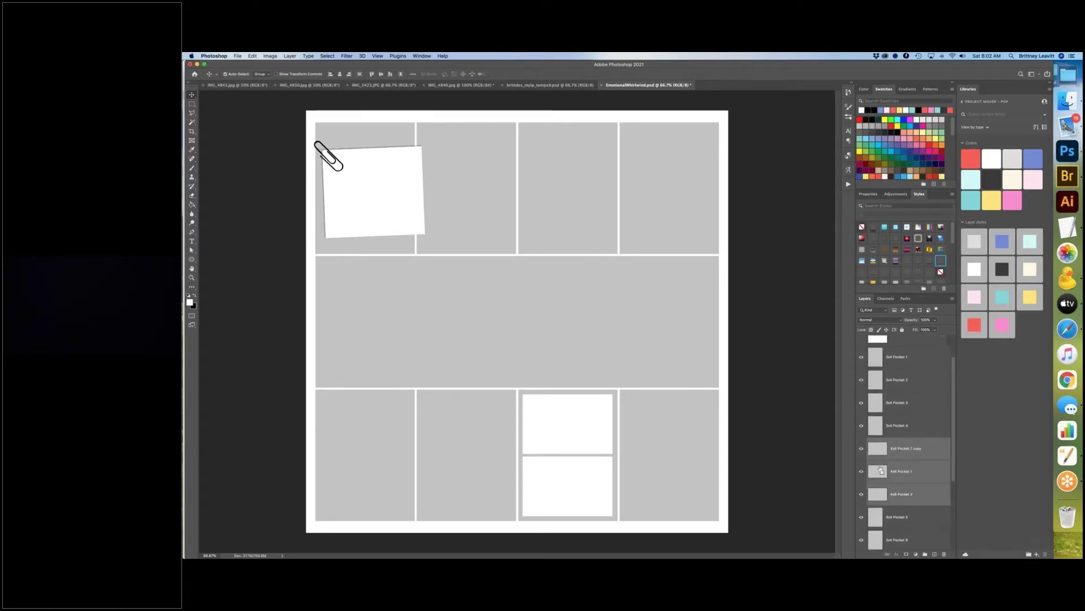
{"action": "key", "text": "super+e"}
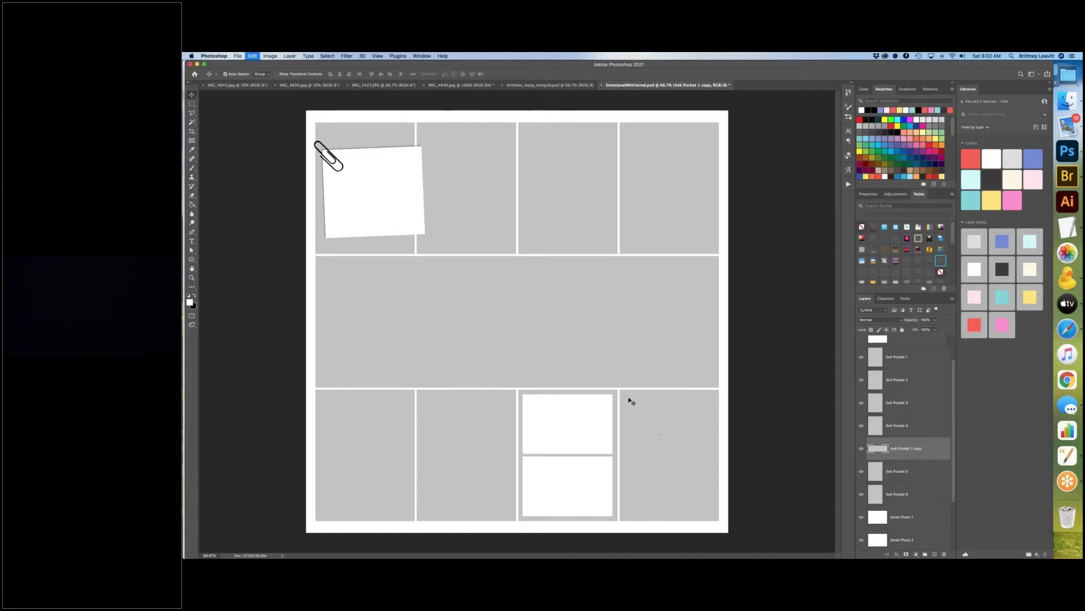
Step: Paste the ride photo clipped to the wide middle pocket, enlarge it to the full pocket width, and move it up to show the sign
{"action": "key", "text": "super+v"}
{"action": "key", "text": "alt+super+g"}
{"action": "key", "text": "super+t"}
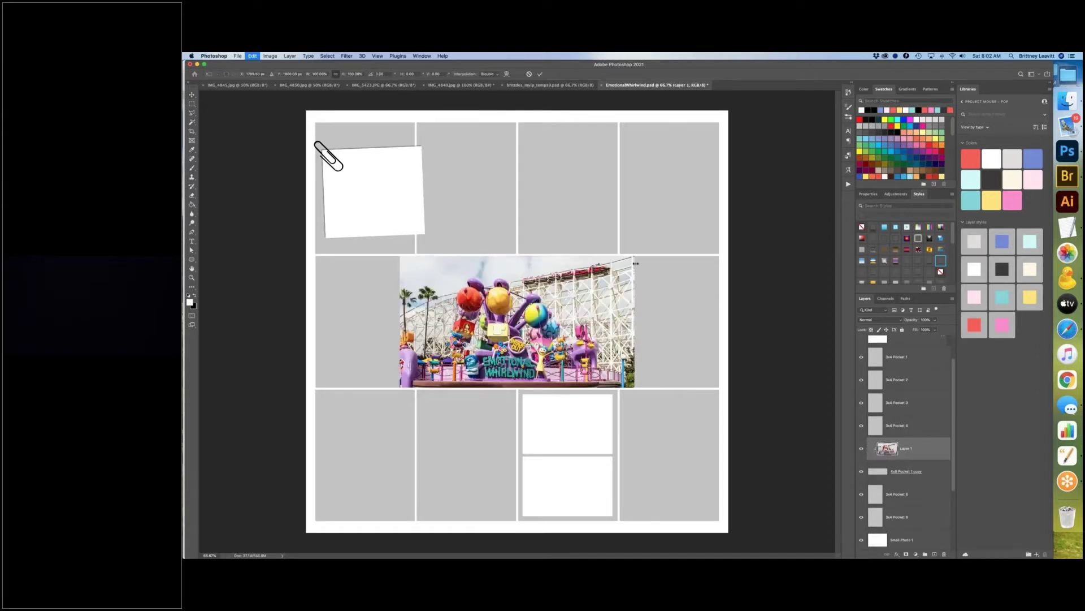
{"action": "left_click_drag", "start_coordinate": [650, 249], "coordinate": [737, 242]}
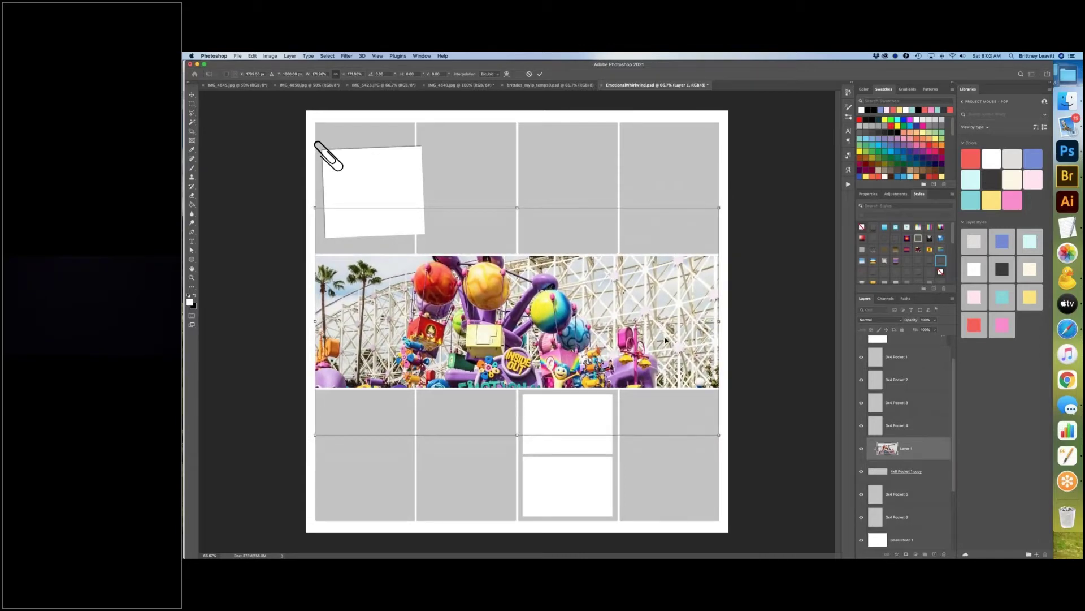
{"action": "left_click_drag", "start_coordinate": [666, 340], "coordinate": [666, 314]}
{"action": "key", "text": "Return"}
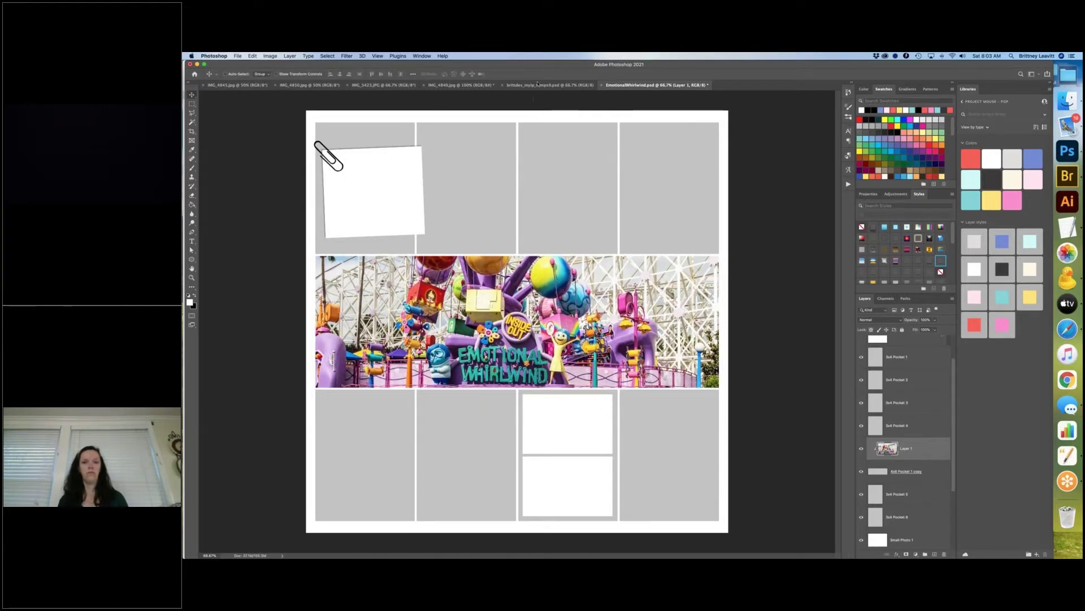
Step: Close the original template document that contains the "celebrate!" word art
{"action": "left_click", "coordinate": [520, 85]}
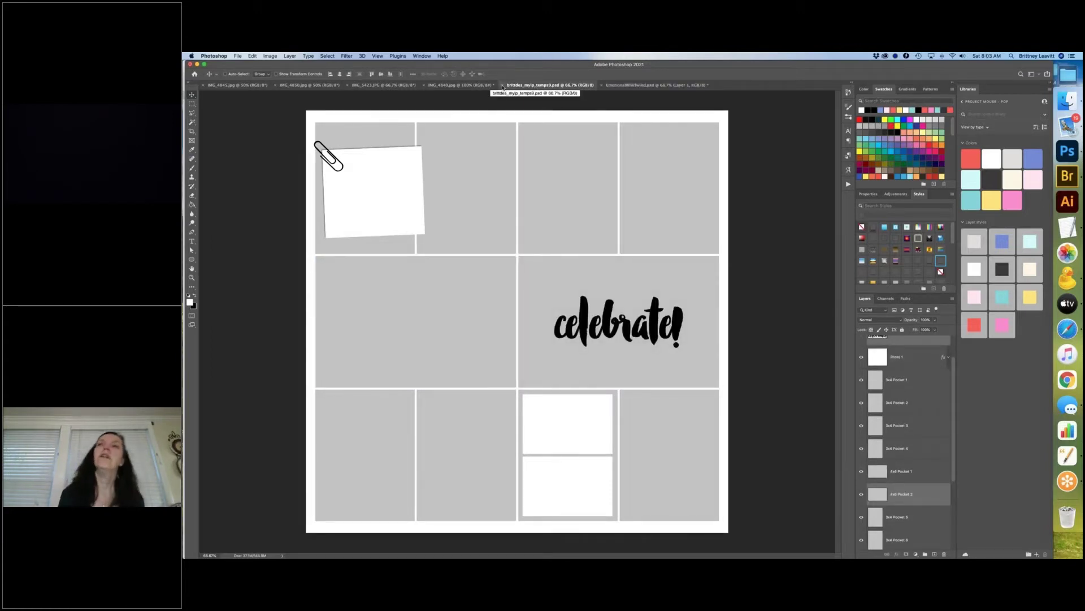
{"action": "left_click", "coordinate": [503, 87]}
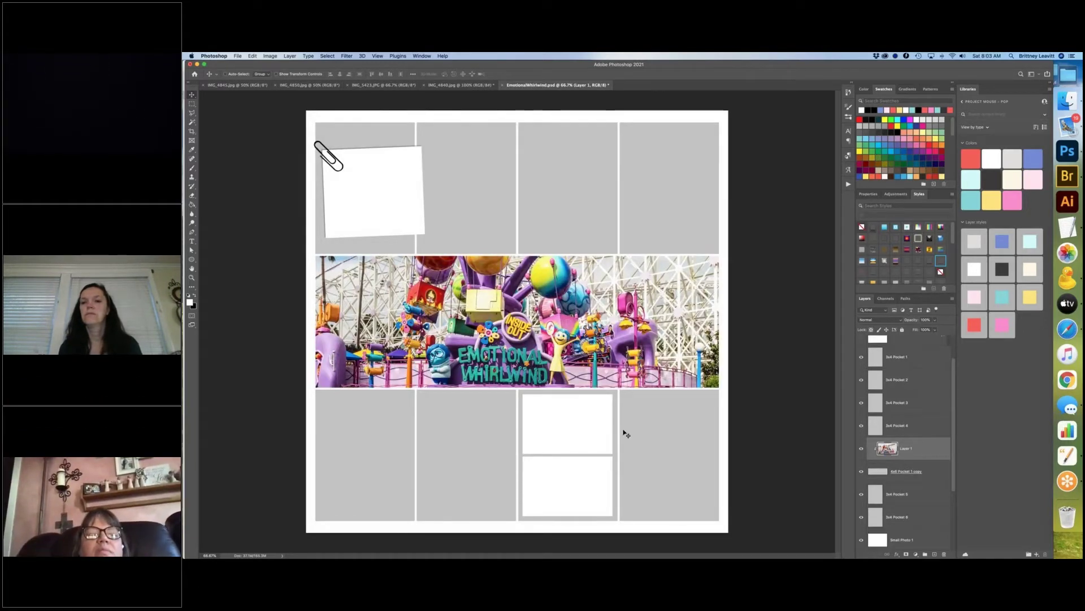
Step: Undo the wide photo placement and the merge of the two 4x6 pockets
{"action": "key", "text": "super+t"}
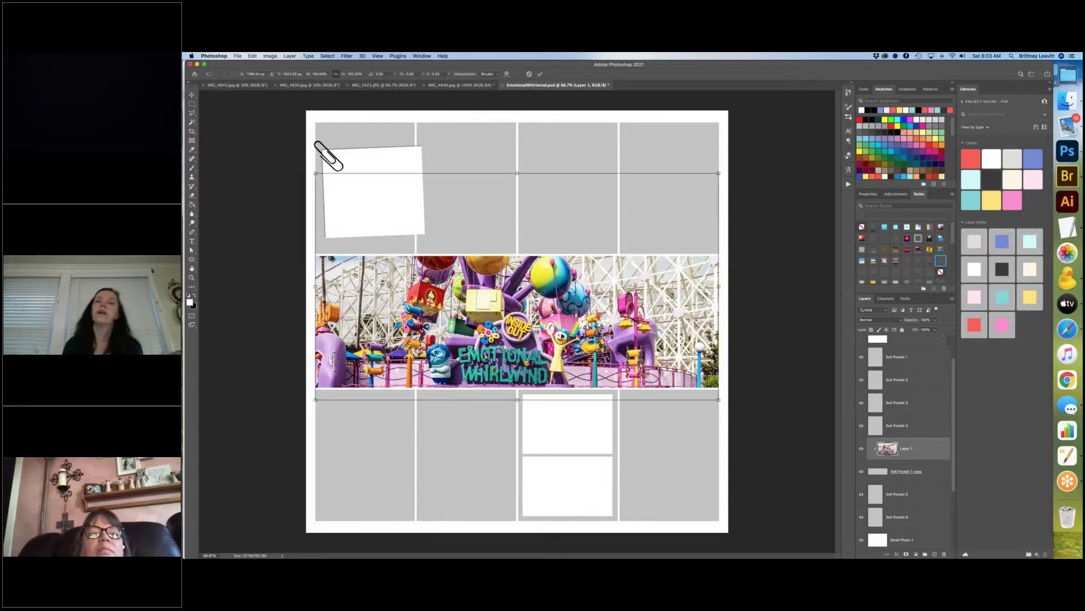
{"action": "key", "text": "Return"}
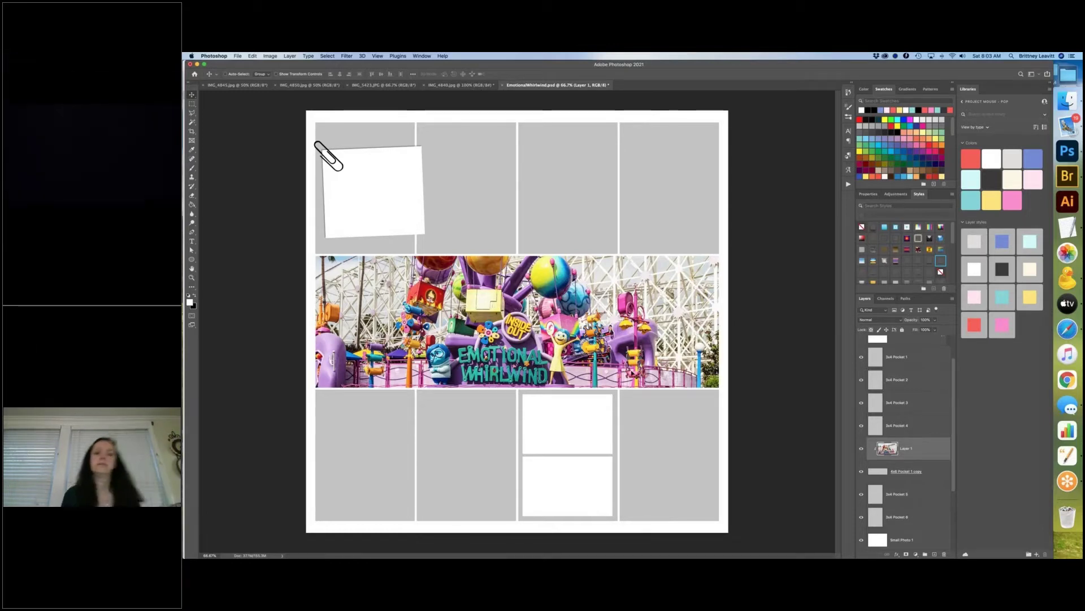
{"action": "key", "text": "super+t"}
{"action": "key", "text": "super+z"}
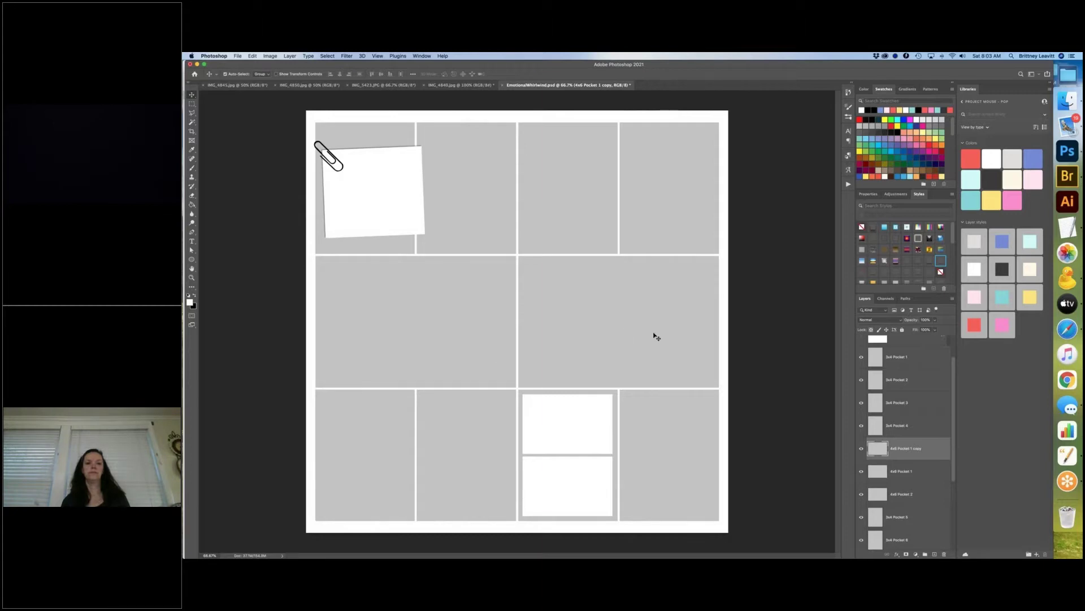
Step: Paste the ride photo clipped to 4x6 Pocket 2, enlarge it slightly, and position it to fill the pocket
{"action": "key", "text": "super+shift+z"}
{"action": "key", "text": "super+shift+z"}
{"action": "key", "text": "super+shift+z"}
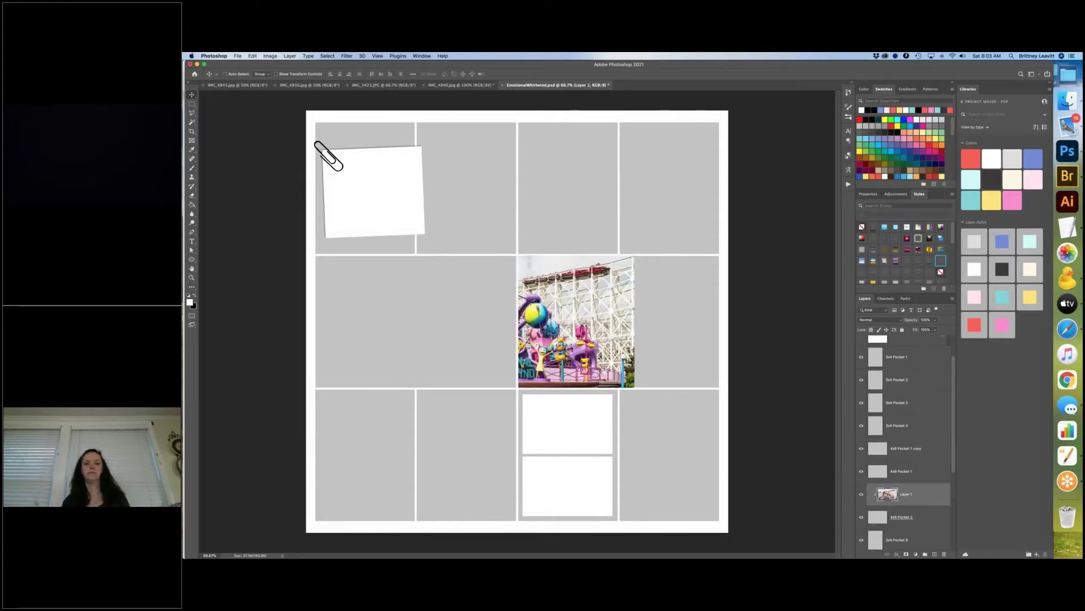
{"action": "mouse_move", "coordinate": [672, 335]}
{"action": "left_mouse_down"}
{"action": "mouse_move", "coordinate": [690, 338]}
{"action": "mouse_move", "coordinate": [681, 341]}
{"action": "left_mouse_up"}
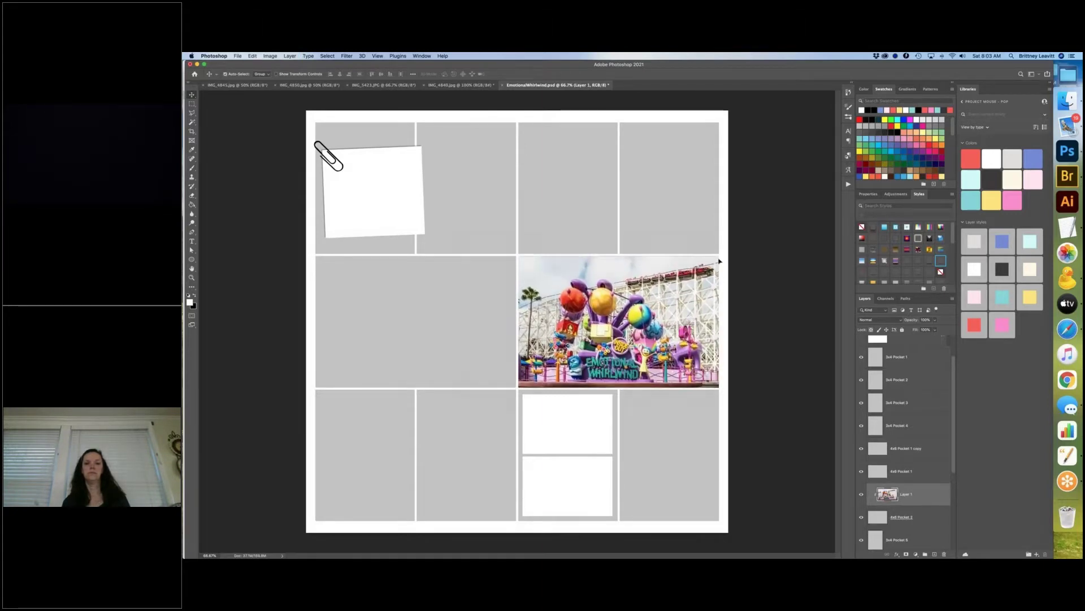
{"action": "key", "text": "super+t"}
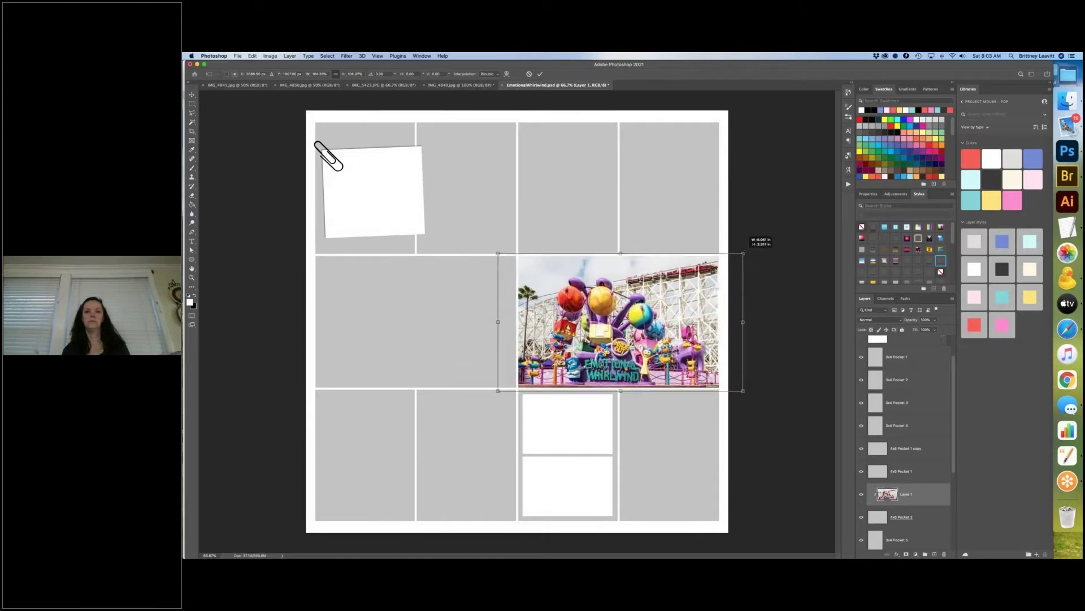
{"action": "key", "text": "Return"}
{"action": "left_click_drag", "start_coordinate": [657, 323], "coordinate": [643, 310]}
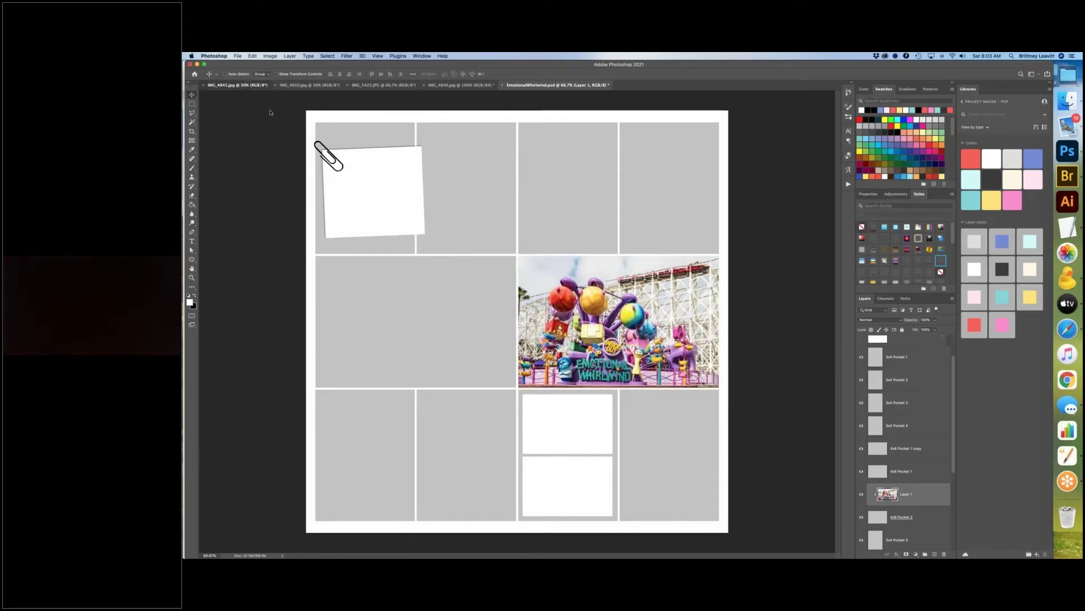
Step: Copy the entire IMG_4845.jpg photo and paste it into the layout clipped to 3x4 Pocket 2
{"action": "left_click", "coordinate": [249, 84]}
{"action": "key", "text": "super+a"}
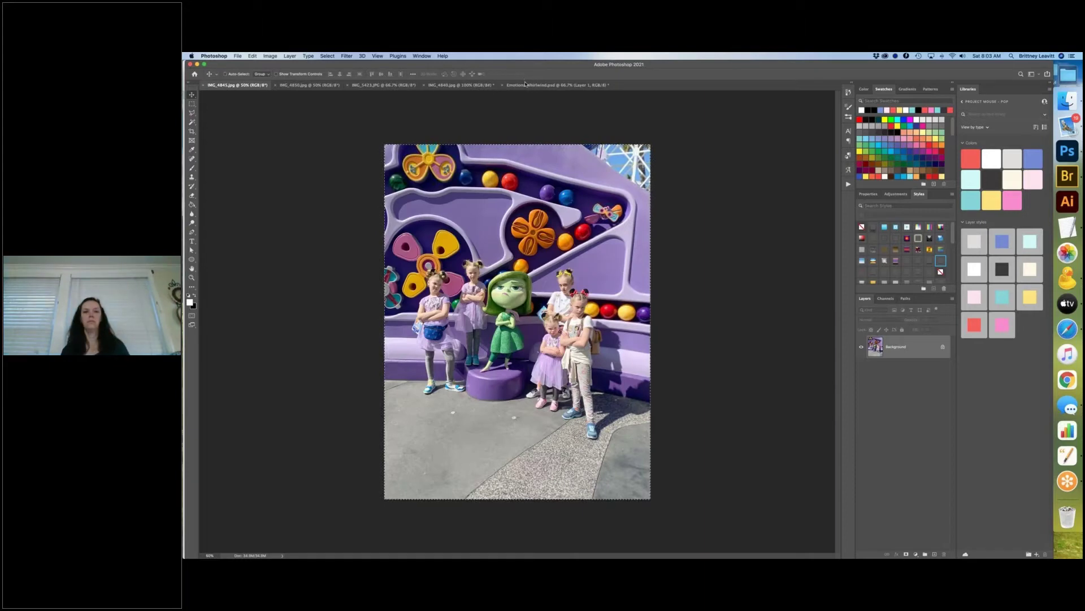
{"action": "left_click", "coordinate": [526, 85]}
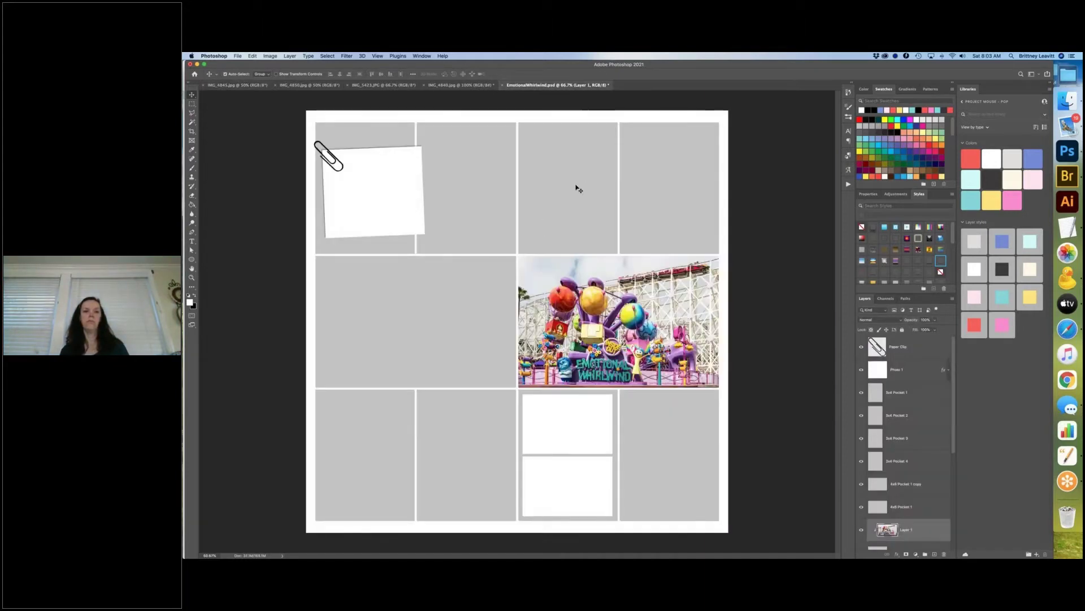
{"action": "left_click", "coordinate": [452, 182]}
{"action": "key", "text": "super+v"}
{"action": "key", "text": "super+alt+g"}
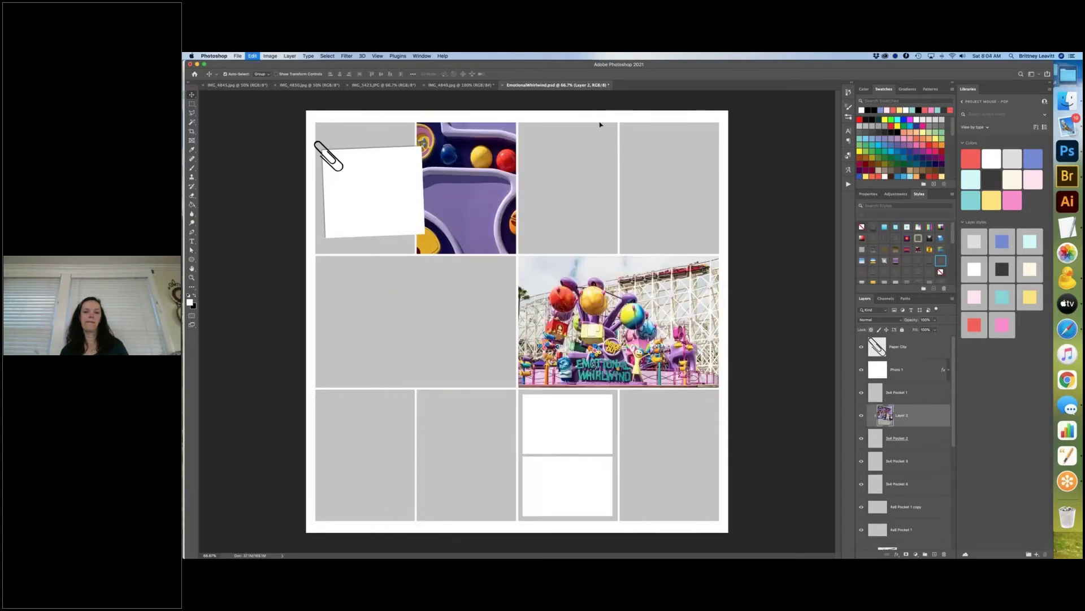
Step: Scale down the purple-wall group photo and position it in 3x4 Pocket 2 so the girls and green character are framed
{"action": "key", "text": "super+t"}
{"action": "left_click_drag", "start_coordinate": [561, 250], "coordinate": [541, 245]}
{"action": "left_click_drag", "start_coordinate": [532, 298], "coordinate": [487, 164]}
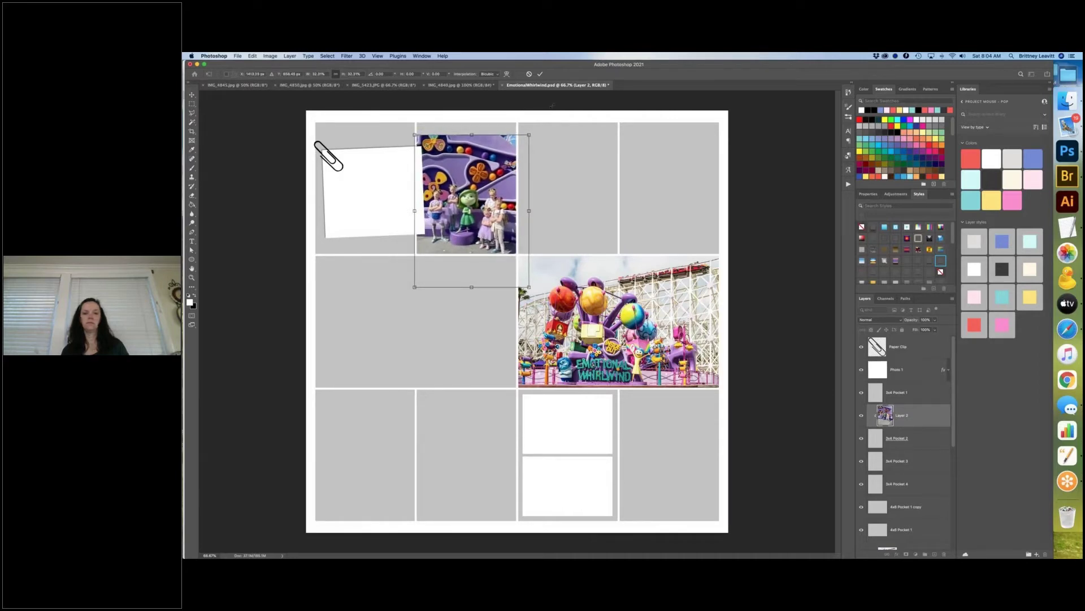
{"action": "left_click_drag", "start_coordinate": [529, 134], "coordinate": [552, 105]}
{"action": "left_click_drag", "start_coordinate": [514, 217], "coordinate": [501, 204]}
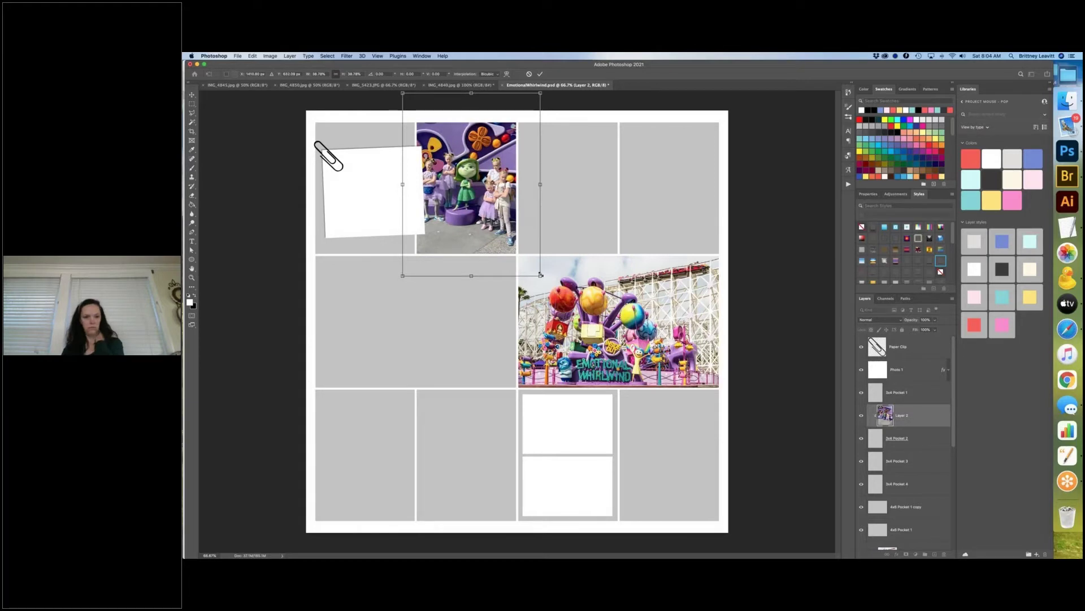
{"action": "left_click_drag", "start_coordinate": [541, 276], "coordinate": [546, 279]}
{"action": "left_click_drag", "start_coordinate": [439, 273], "coordinate": [436, 271]}
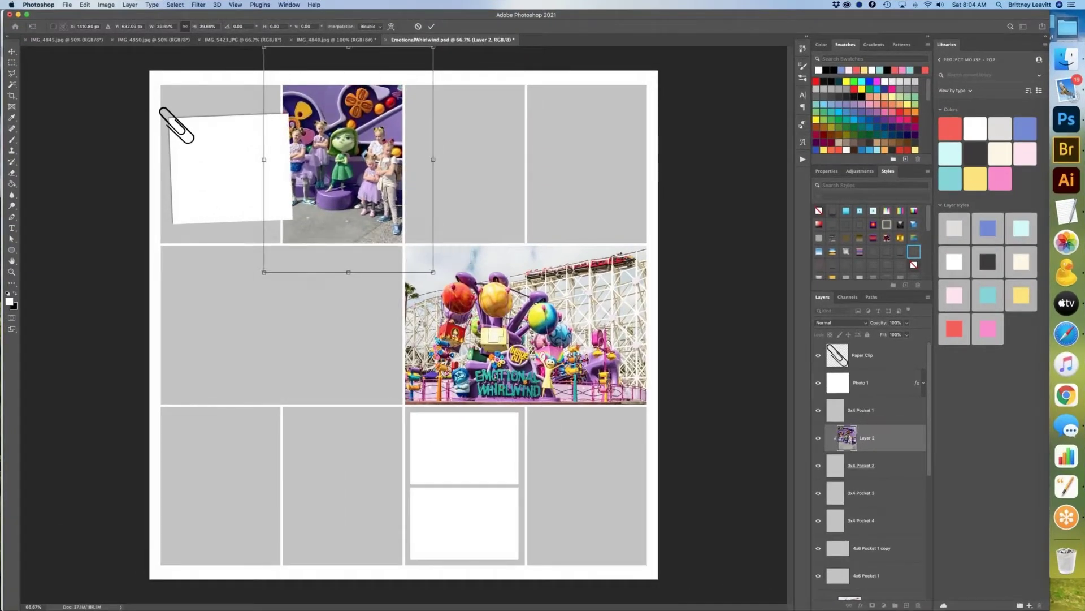
{"action": "key", "text": "Return"}
{"action": "left_click_drag", "start_coordinate": [347, 183], "coordinate": [349, 186]}
Step: Move the white Photo 1 card up and left, clear of the group photo, and nudge the group photo within its pocket
{"action": "left_click", "coordinate": [189, 148], "text": "ctrl"}
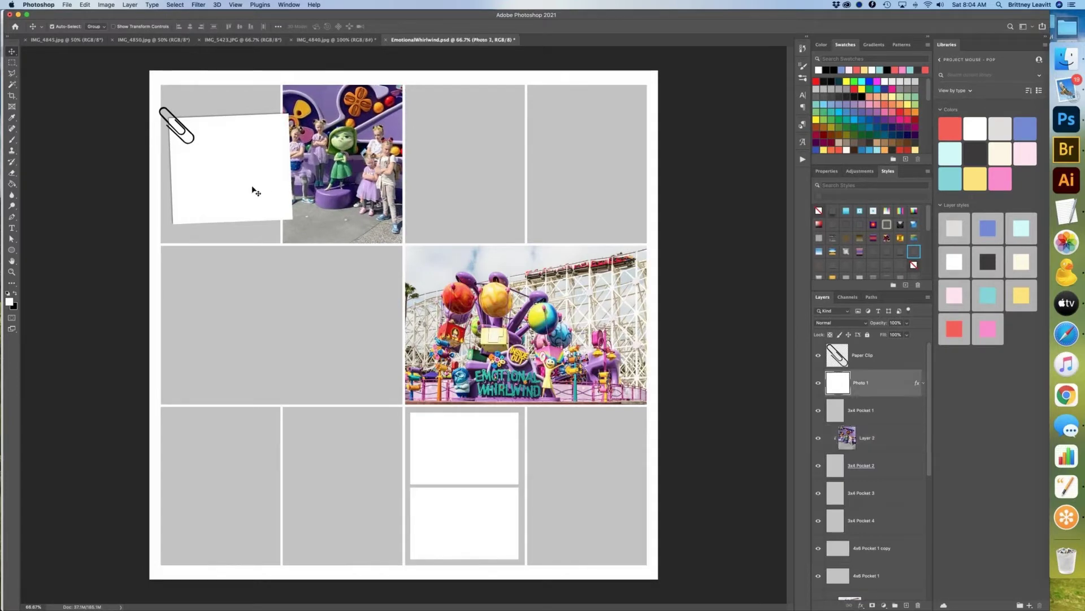
{"action": "left_click_drag", "start_coordinate": [242, 191], "coordinate": [224, 152]}
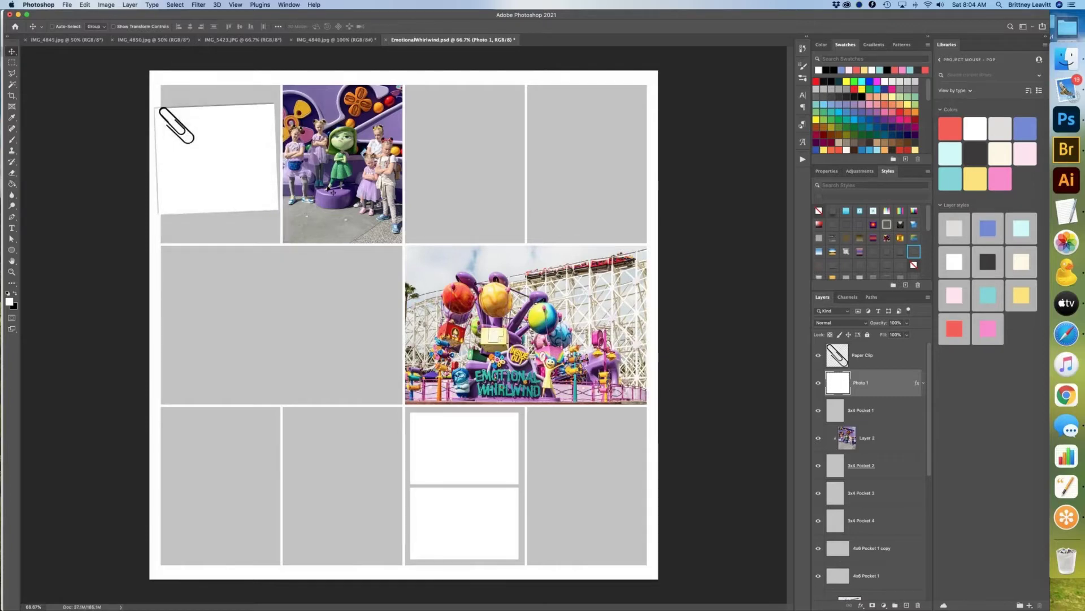
{"action": "left_click", "coordinate": [345, 193], "text": "ctrl"}
{"action": "left_click_drag", "start_coordinate": [345, 193], "coordinate": [347, 193]}
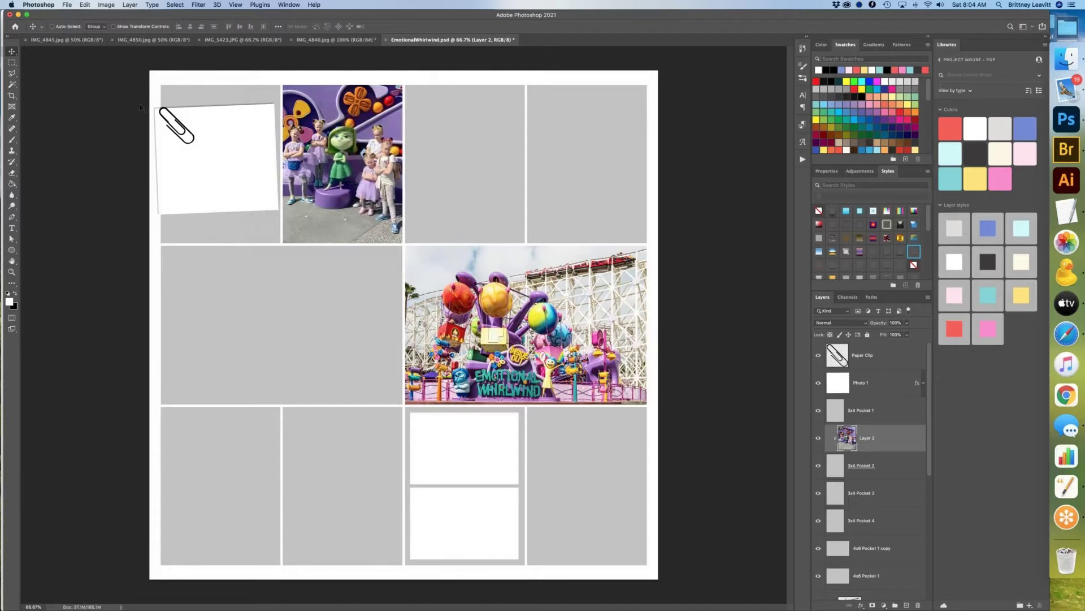
Step: Copy the IMG_4850.jpg group photo and paste it into the layout clipped to 3x4 Pocket 4
{"action": "left_click", "coordinate": [61, 40]}
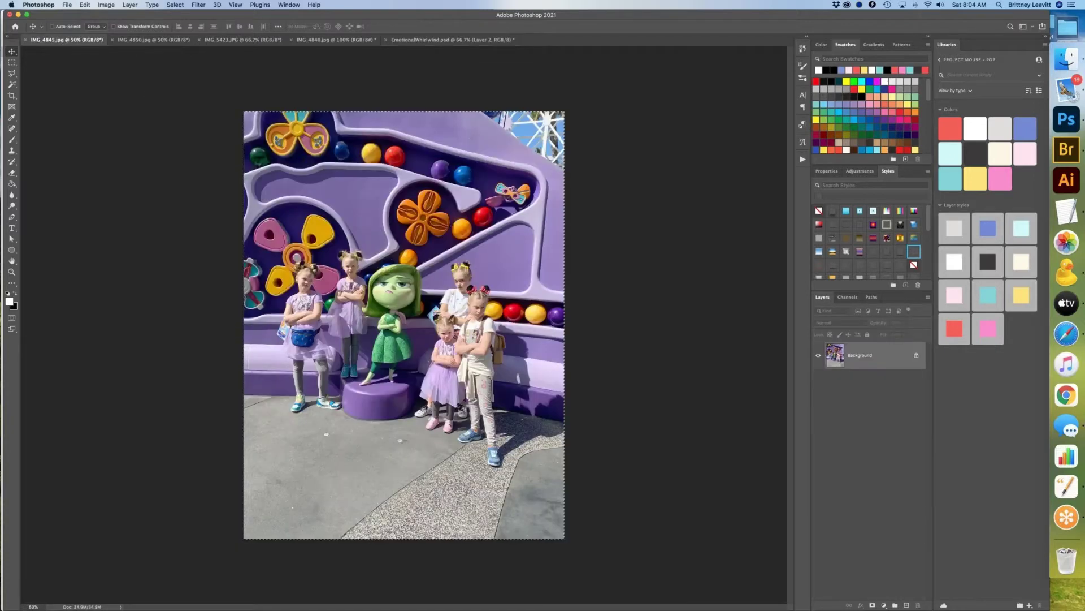
{"action": "left_click", "coordinate": [136, 41]}
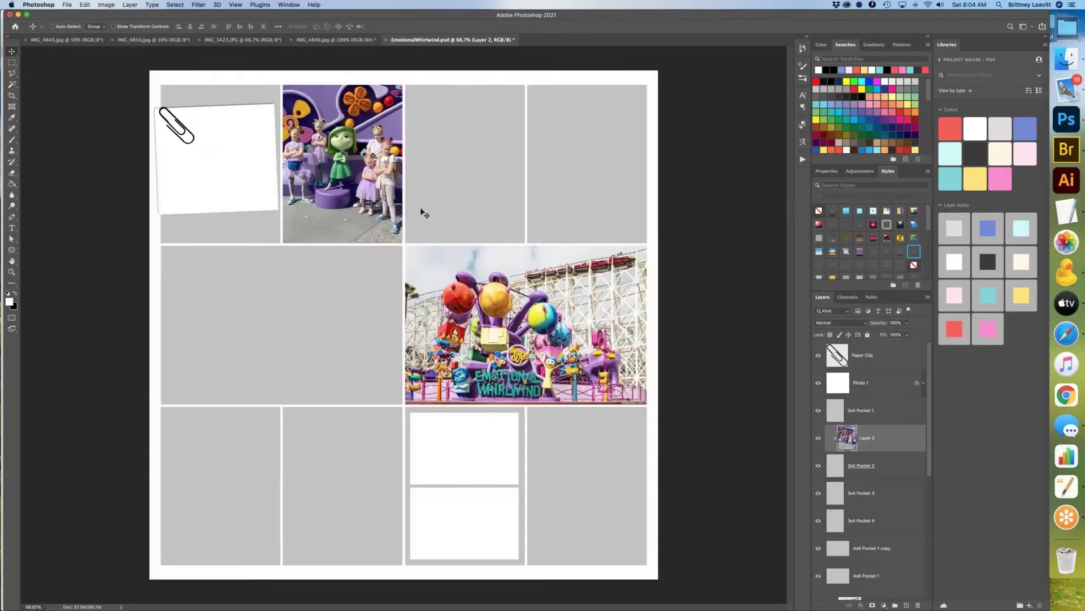
{"action": "left_click", "coordinate": [448, 193]}
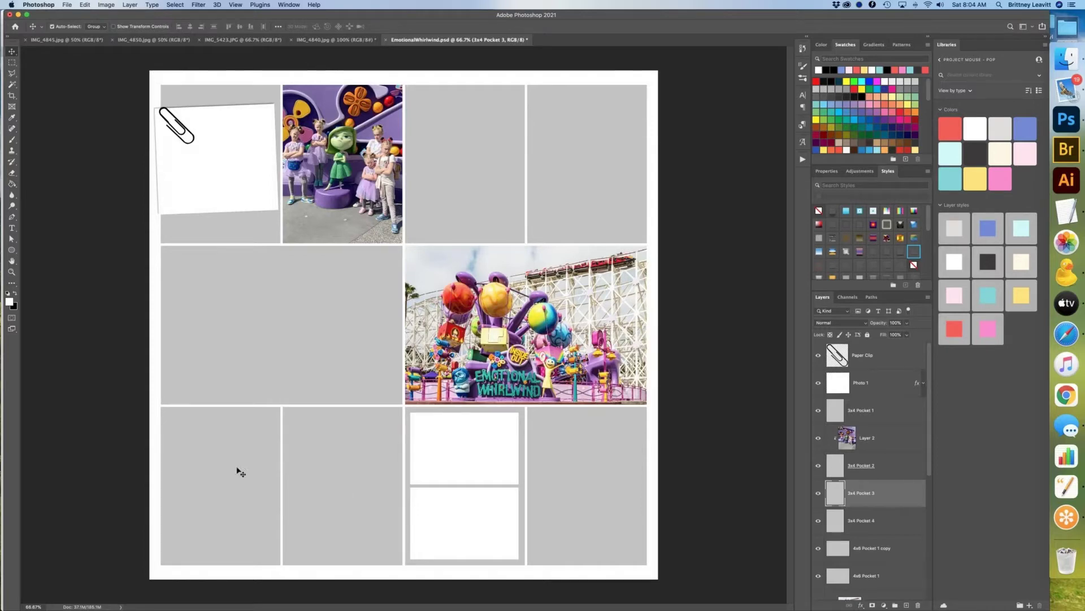
{"action": "left_click", "coordinate": [585, 179]}
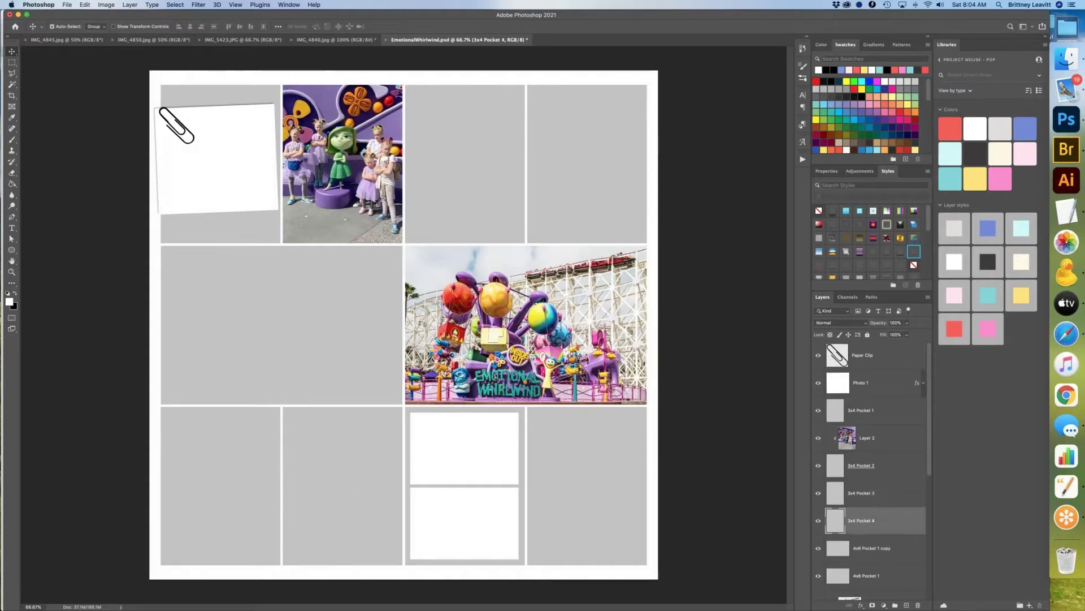
{"action": "key", "text": "super+v"}
{"action": "key", "text": "super+alt+g"}
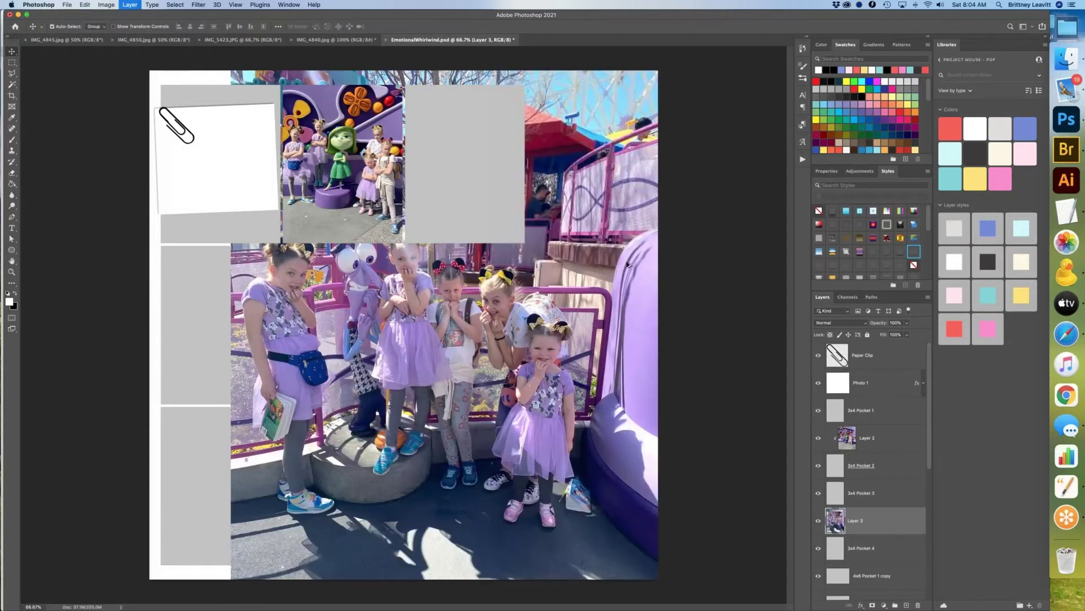
Step: Scale down the pasted group photo and position it in 3x4 Pocket 4 so the girls fill the pocket
{"action": "key", "text": "super+t"}
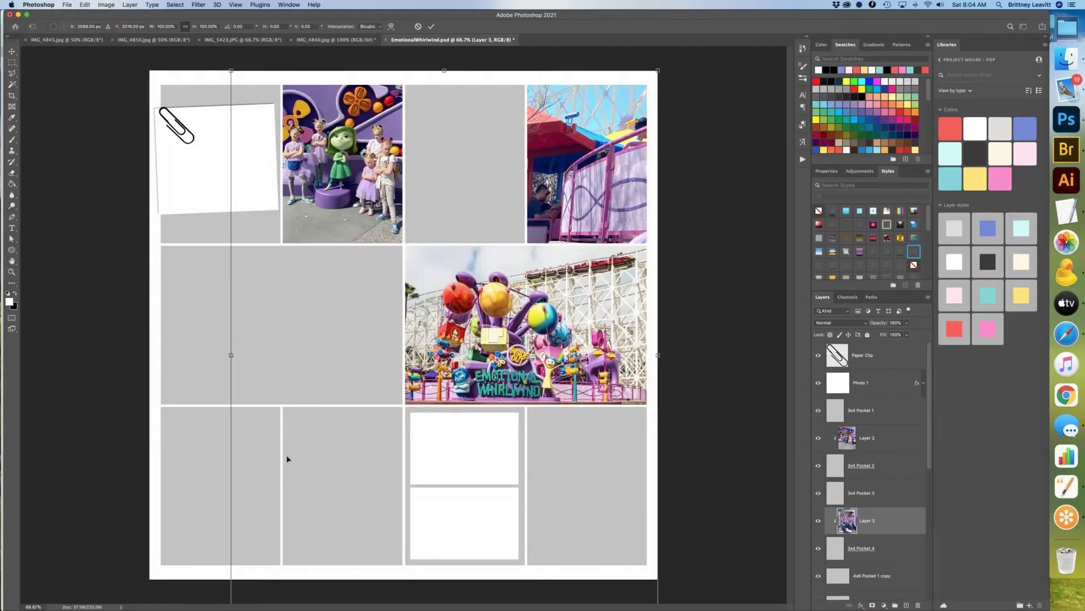
{"action": "left_click_drag", "start_coordinate": [242, 575], "coordinate": [268, 462]}
{"action": "left_click_drag", "start_coordinate": [257, 526], "coordinate": [491, 213]}
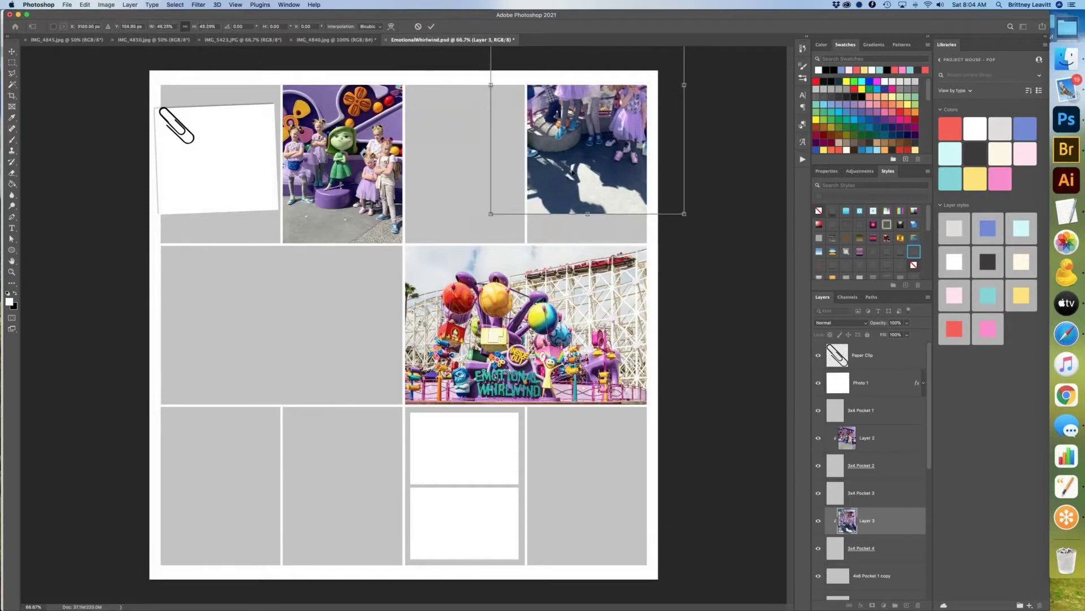
{"action": "left_click_drag", "start_coordinate": [571, 172], "coordinate": [567, 234]}
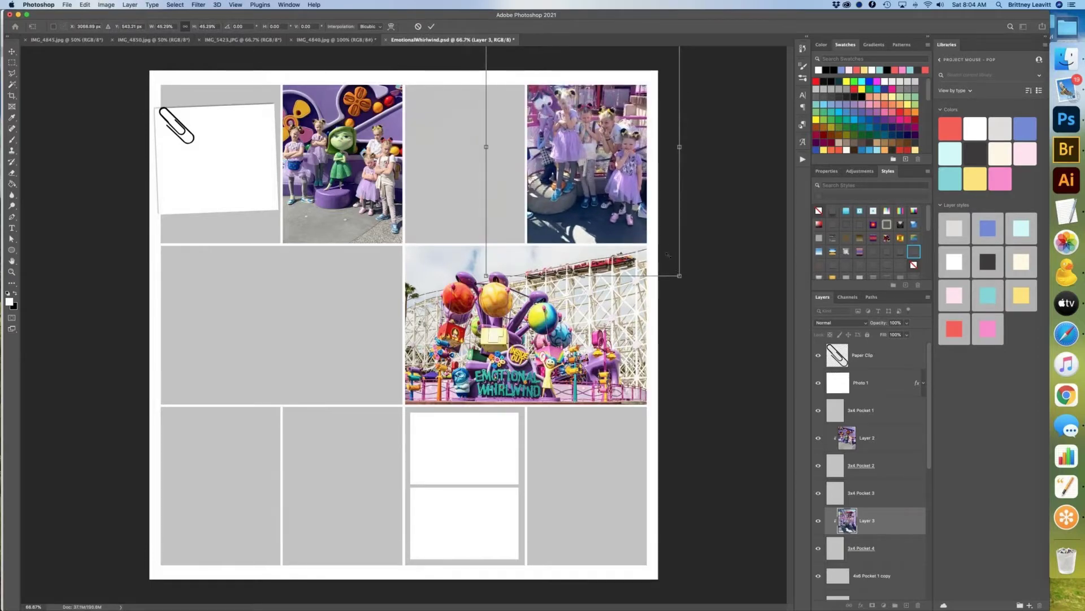
{"action": "left_click_drag", "start_coordinate": [677, 270], "coordinate": [648, 238]}
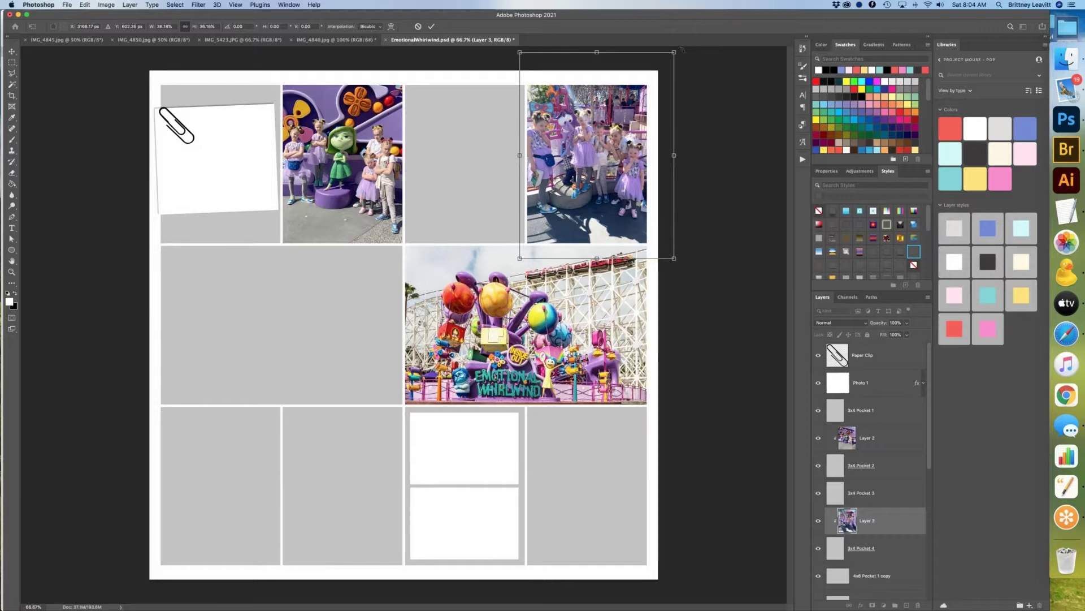
{"action": "key", "text": "Return"}
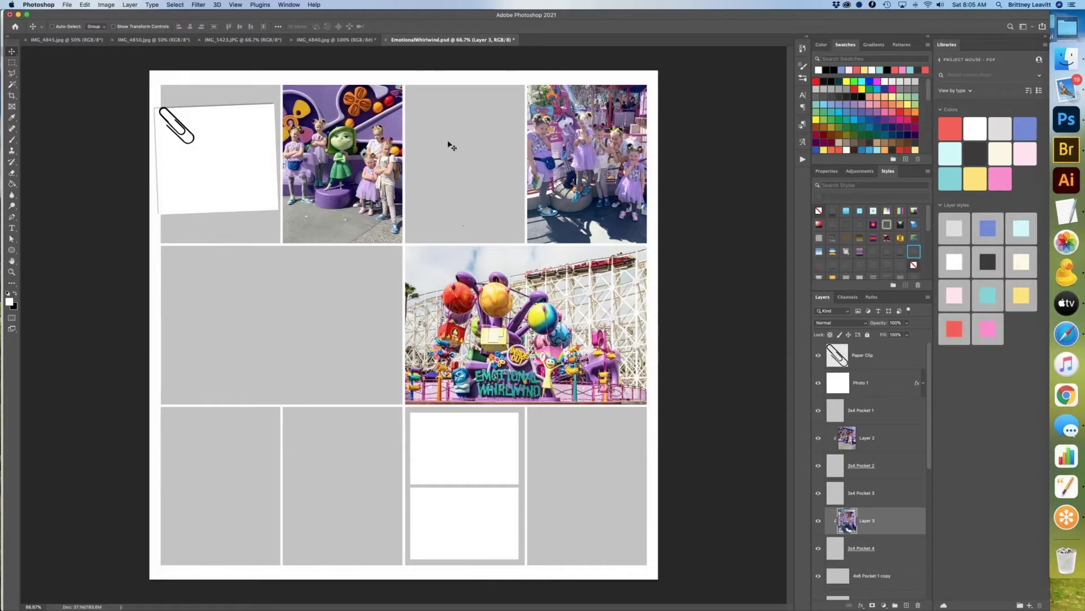
{"action": "left_click_drag", "start_coordinate": [588, 159], "coordinate": [592, 161]}
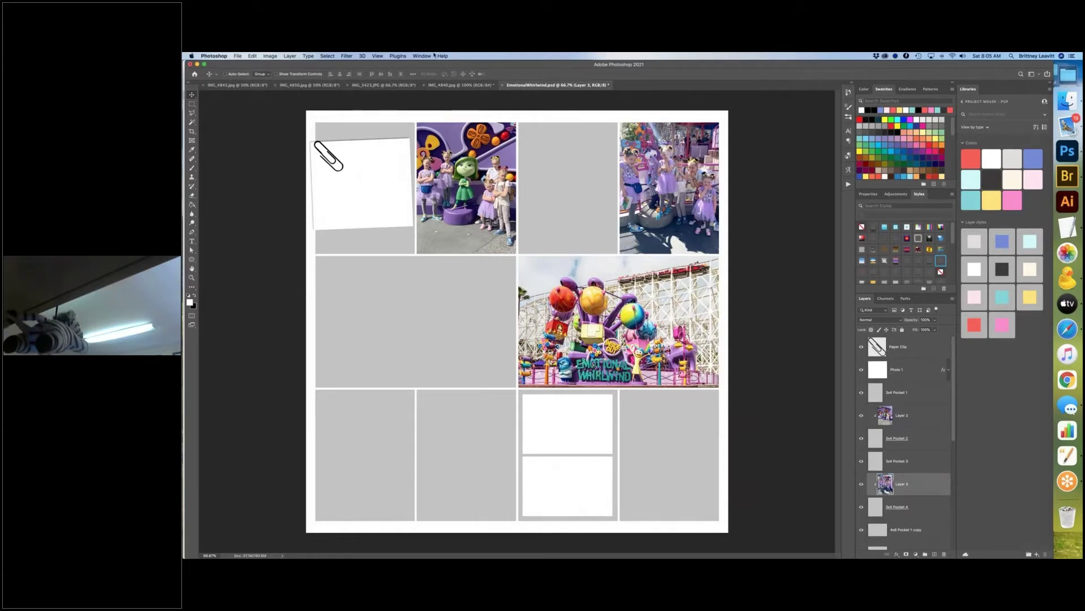
Step: Copy the IMG_5423.JPG ride photo and paste it into the layout clipped to 4x6 Pocket 1 copy
{"action": "left_click", "coordinate": [246, 85]}
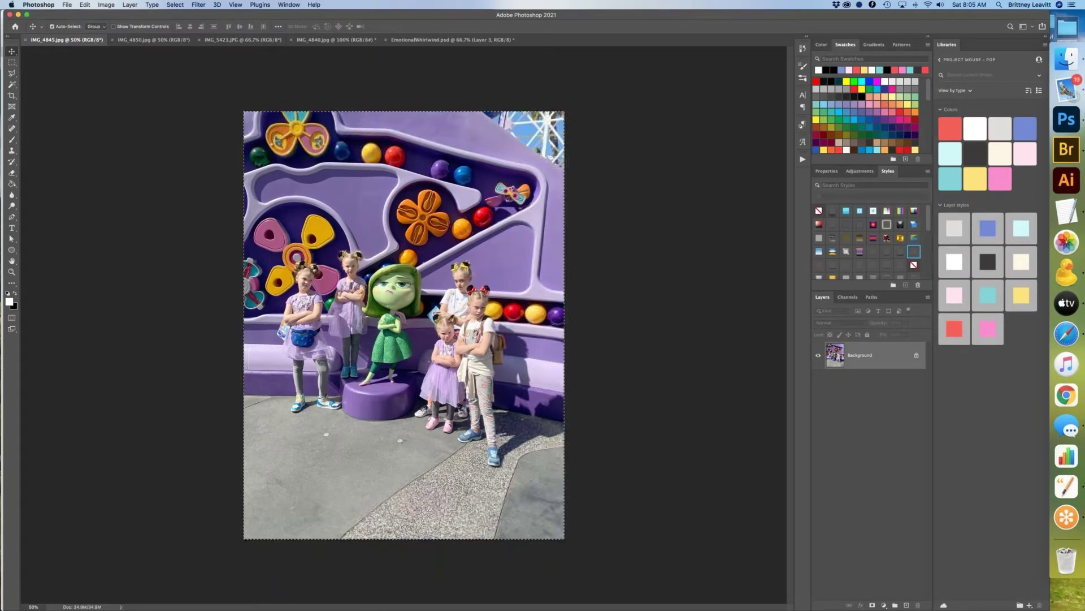
{"action": "left_click", "coordinate": [166, 39]}
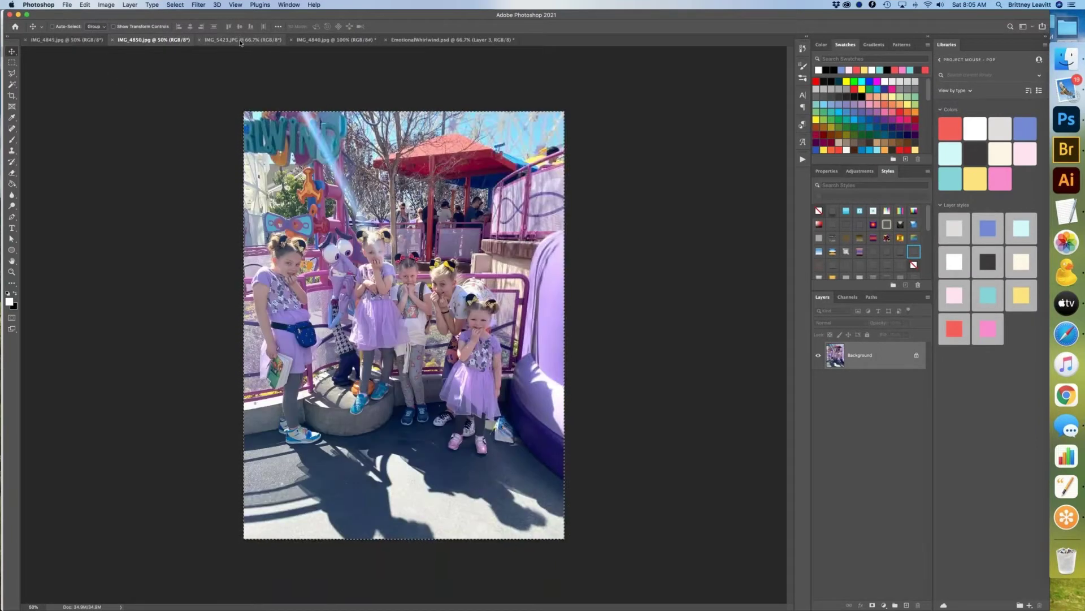
{"action": "left_click", "coordinate": [243, 41]}
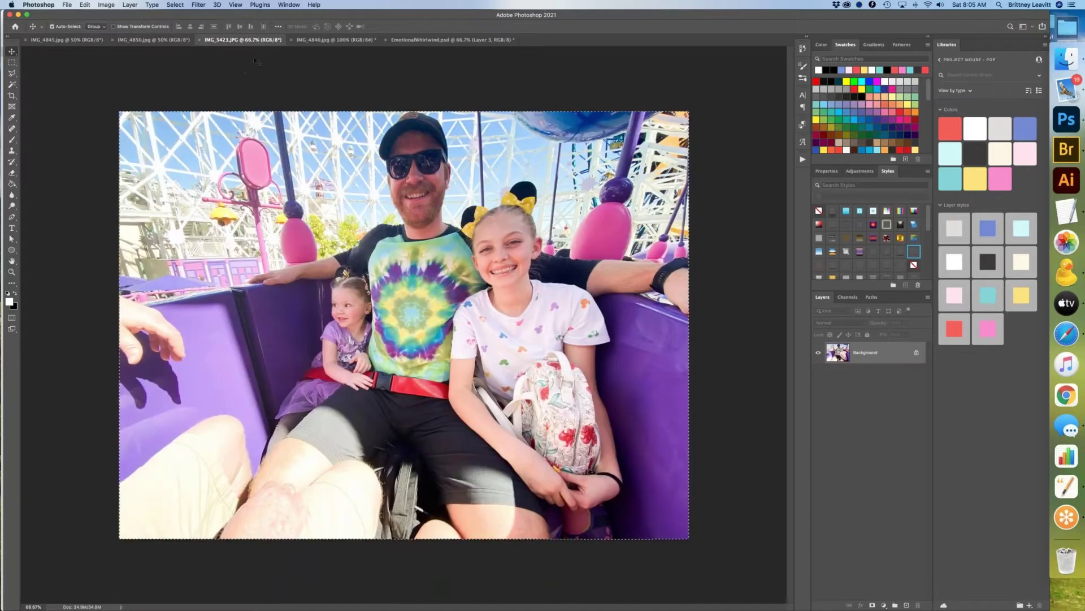
{"action": "left_click", "coordinate": [452, 39]}
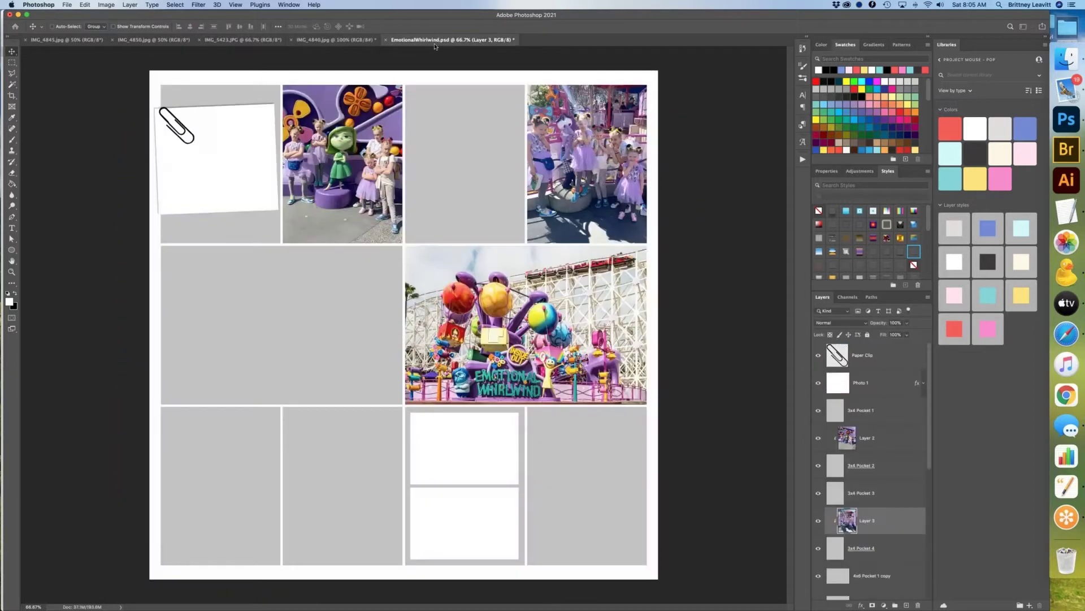
{"action": "left_click", "coordinate": [280, 357], "text": "super"}
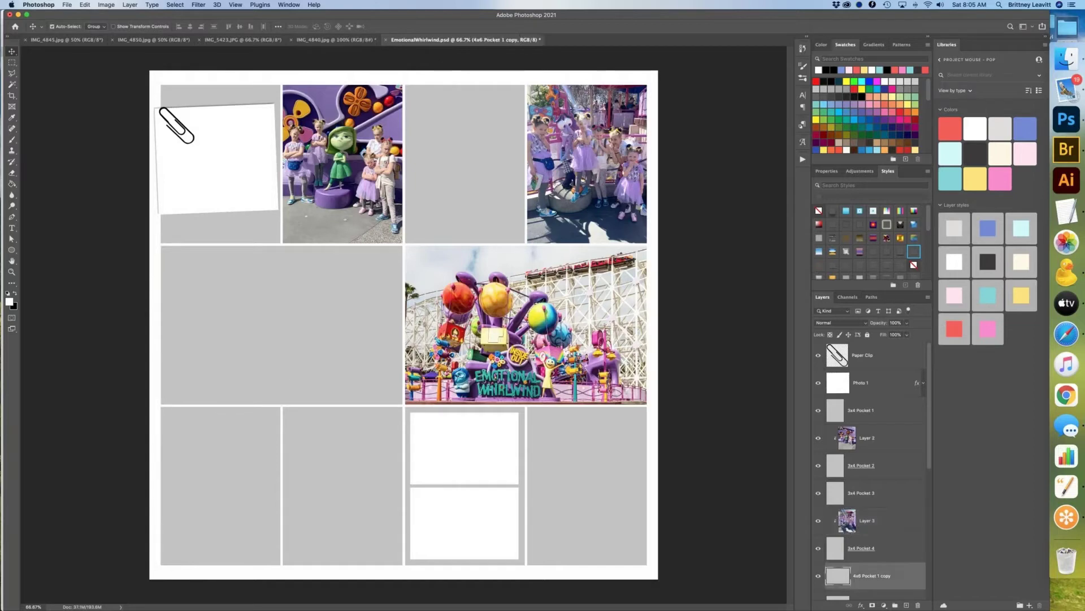
{"action": "key", "text": "super+v"}
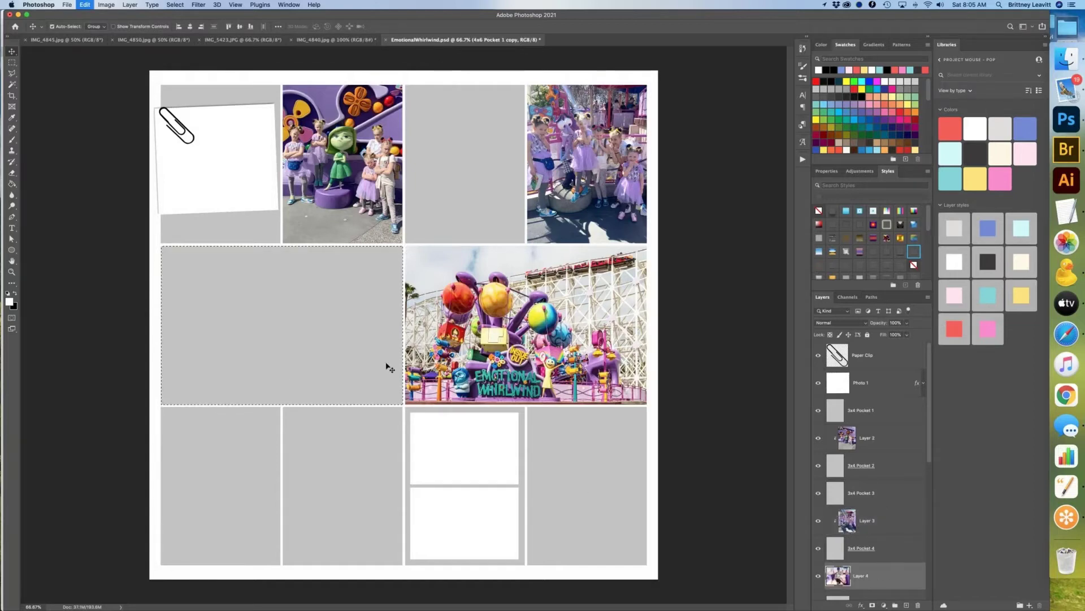
{"action": "key", "text": "super+alt+g"}
Step: Scale down the man-and-girls ride photo to just over the pocket's width and position it to fill 4x6 Pocket 1 copy with all three faces framed
{"action": "key", "text": "super+t"}
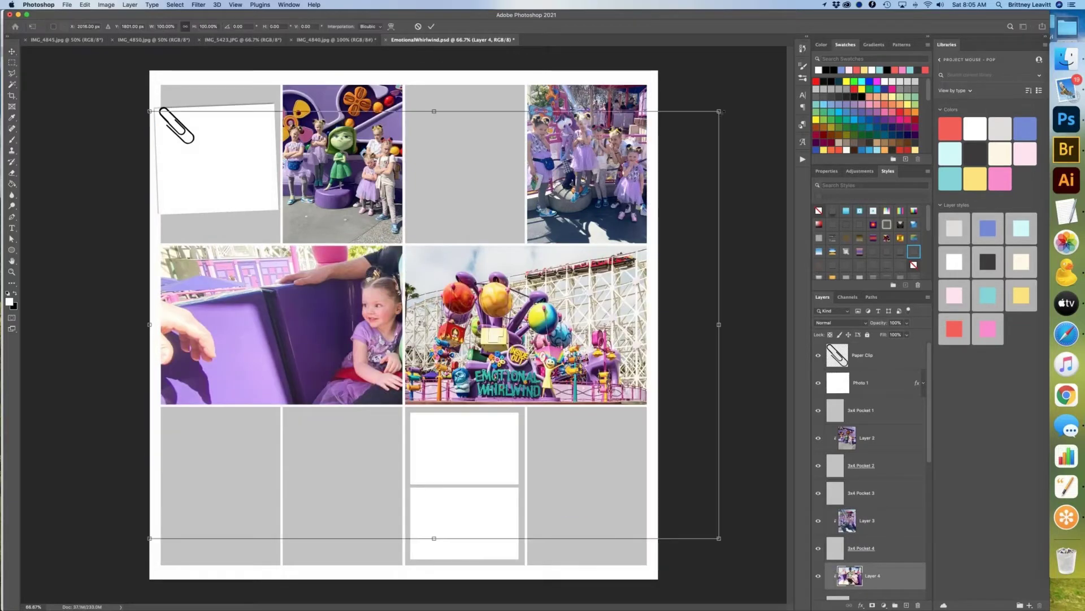
{"action": "left_click_drag", "start_coordinate": [719, 110], "coordinate": [413, 338]}
{"action": "left_click_drag", "start_coordinate": [362, 409], "coordinate": [351, 319]}
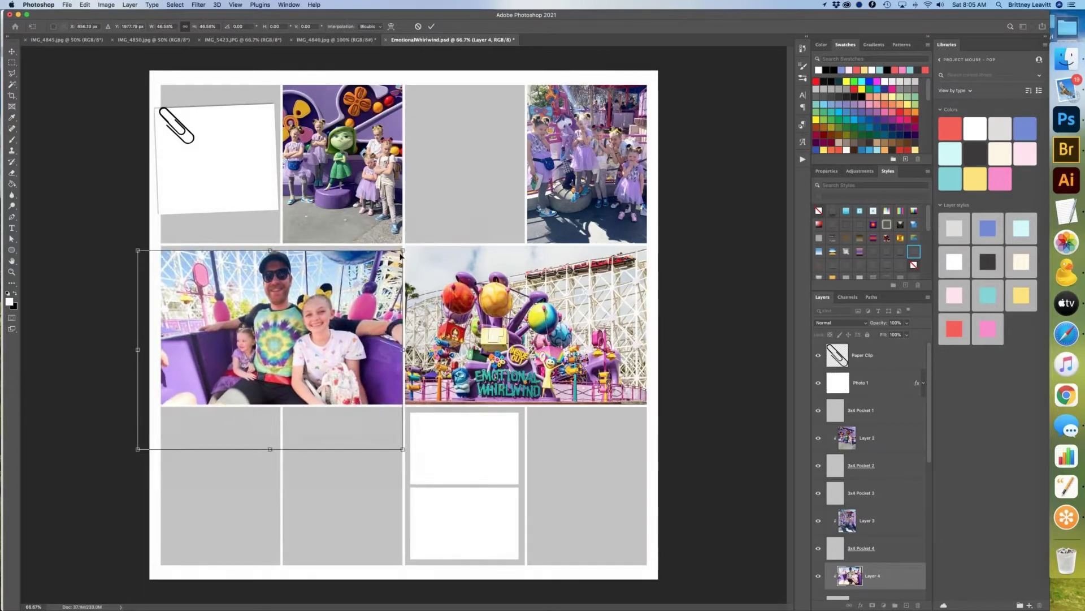
{"action": "left_click_drag", "start_coordinate": [401, 256], "coordinate": [476, 195]}
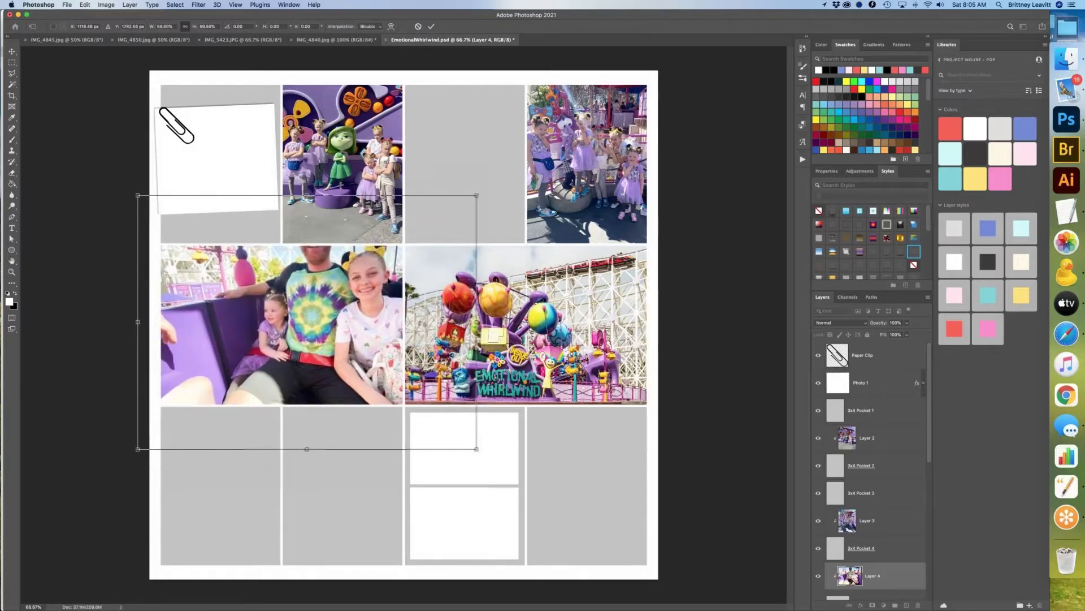
{"action": "left_click_drag", "start_coordinate": [339, 317], "coordinate": [301, 353]}
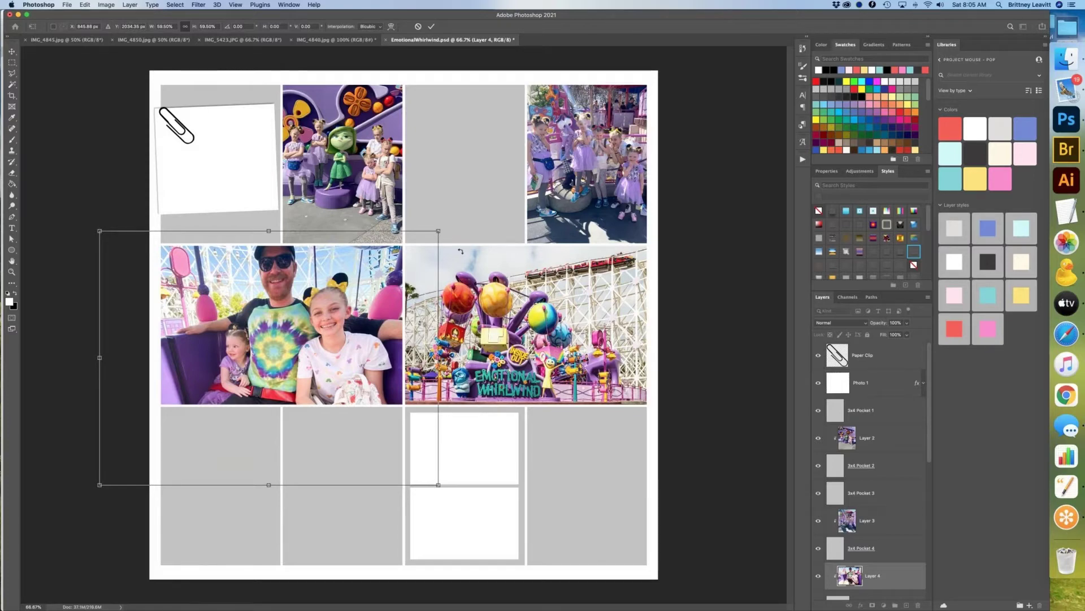
{"action": "mouse_move", "coordinate": [408, 245]}
{"action": "left_mouse_down"}
{"action": "mouse_move", "coordinate": [430, 238]}
{"action": "mouse_move", "coordinate": [407, 253]}
{"action": "left_mouse_up"}
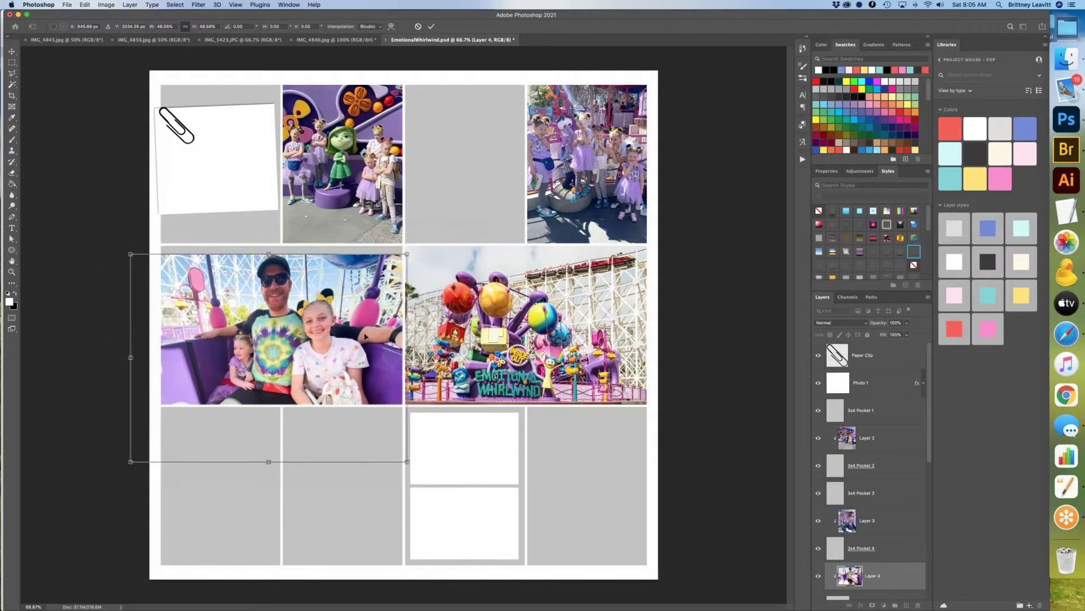
{"action": "left_click_drag", "start_coordinate": [367, 321], "coordinate": [363, 323]}
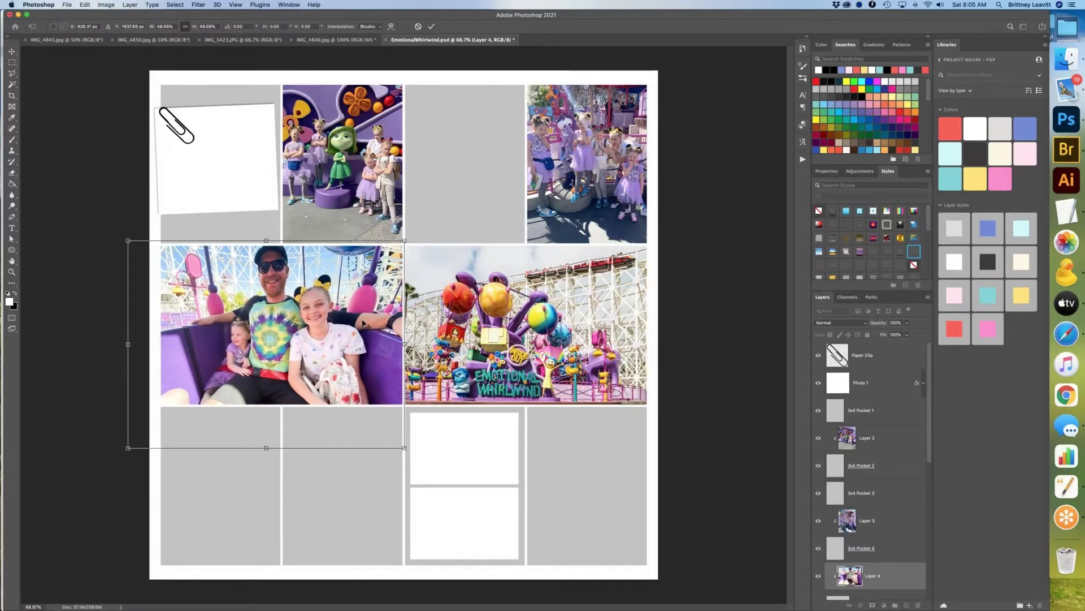
{"action": "key", "text": "Return"}
{"action": "key", "text": "super+t"}
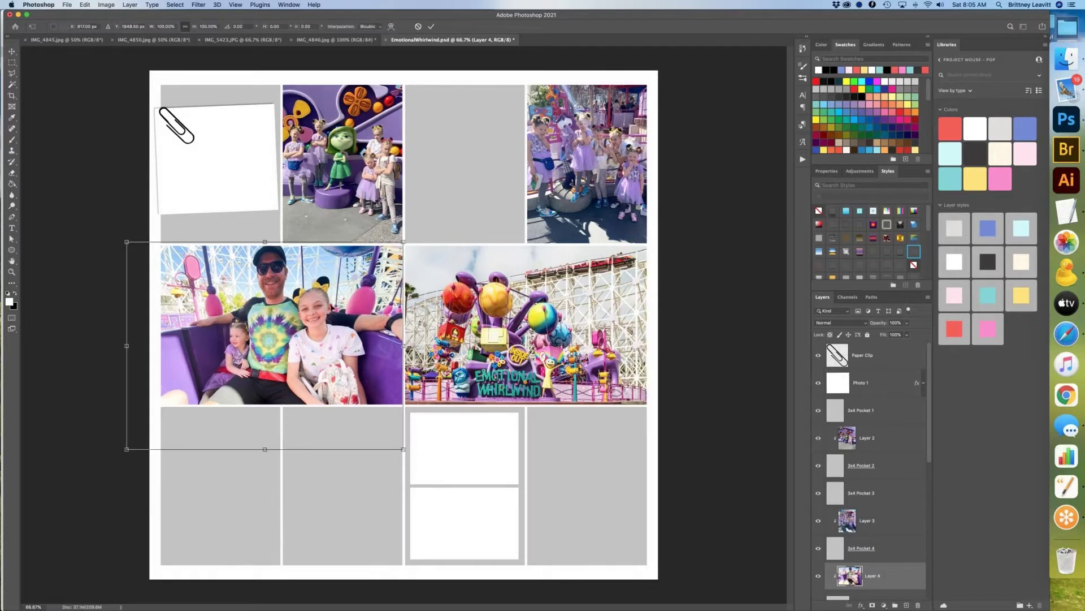
{"action": "left_click_drag", "start_coordinate": [350, 293], "coordinate": [354, 295]}
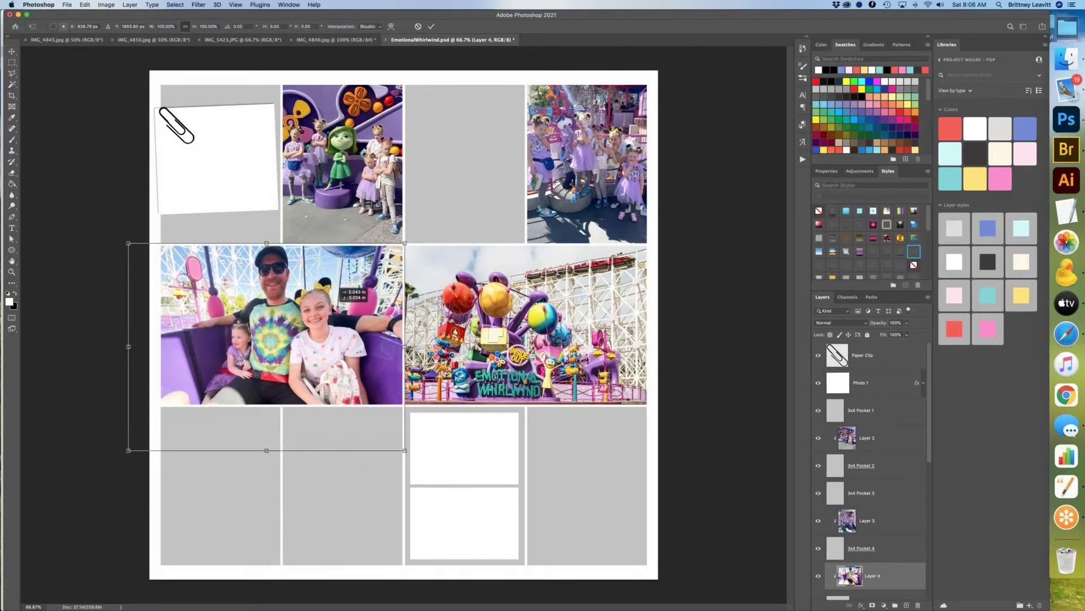
{"action": "key", "text": "Return"}
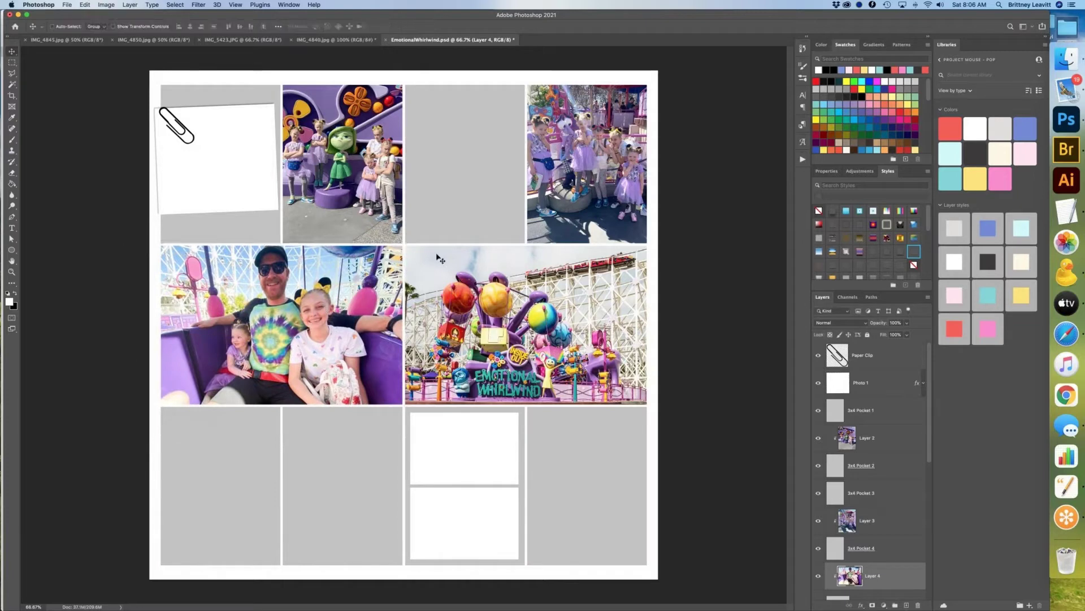
Step: Shift the Emotional Whirlwind sign photo right within 4x6 Pocket 2 and shrink it slightly, keeping the pocket filled
{"action": "left_click_drag", "start_coordinate": [523, 335], "coordinate": [531, 335]}
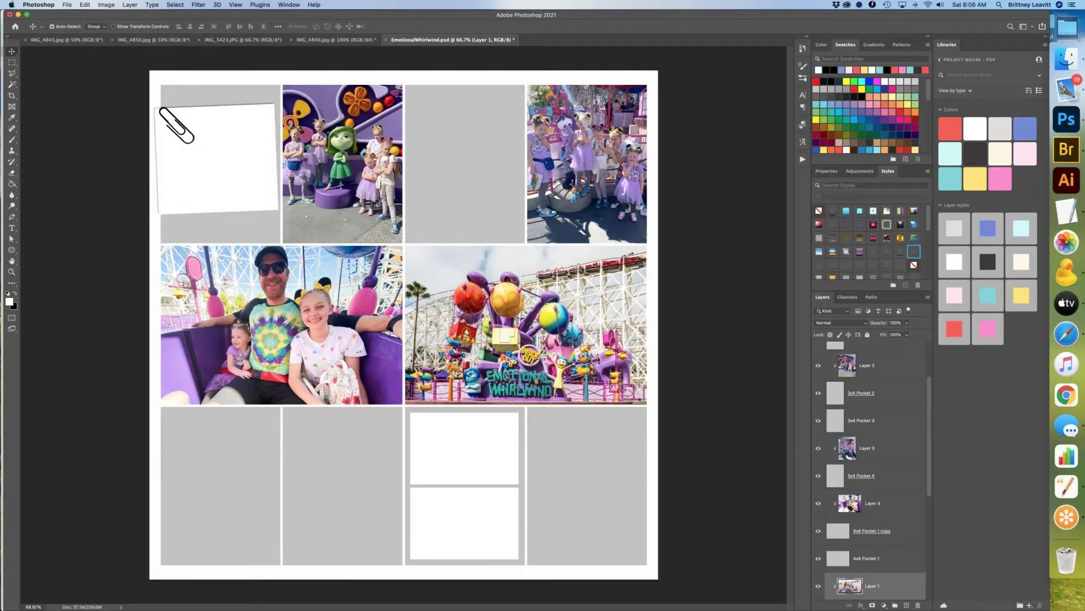
{"action": "key", "text": "super+t"}
{"action": "left_click_drag", "start_coordinate": [677, 243], "coordinate": [674, 243]}
{"action": "left_click_drag", "start_coordinate": [591, 304], "coordinate": [593, 302]}
{"action": "key", "text": "Return"}
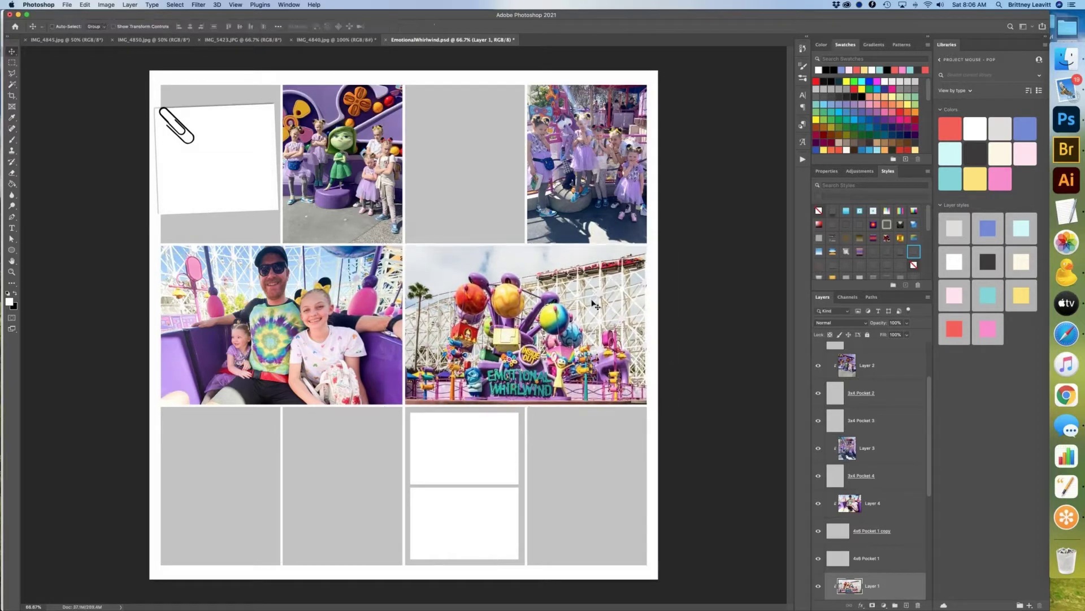
Step: Copy the IMG_4850.jpg group photo again and paste it into the layout clipped to Small Photo 2
{"action": "left_click", "coordinate": [324, 39]}
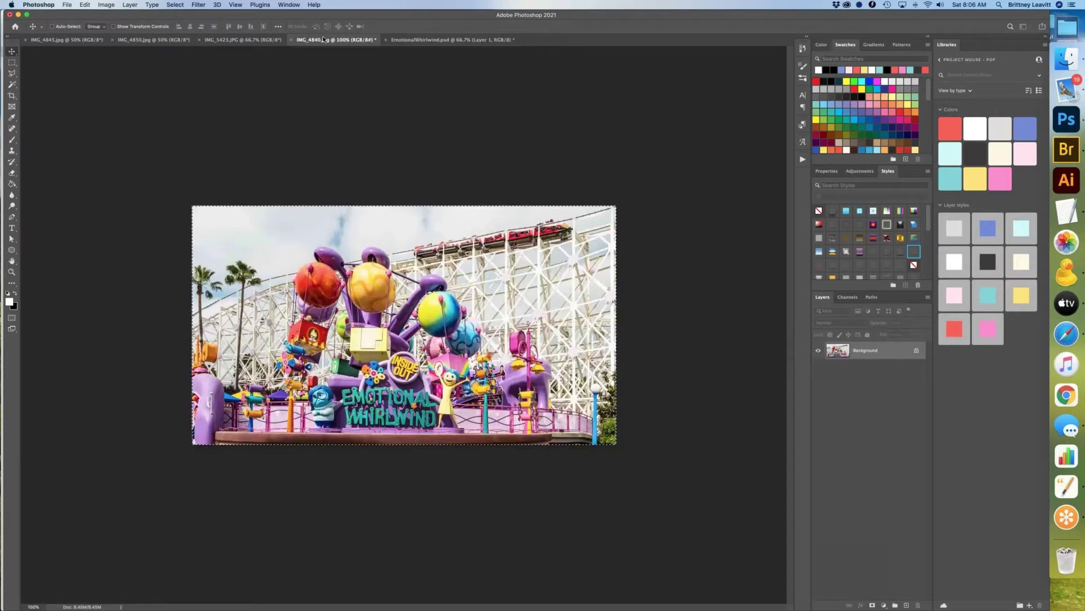
{"action": "left_click", "coordinate": [230, 40]}
{"action": "key", "text": "super+a"}
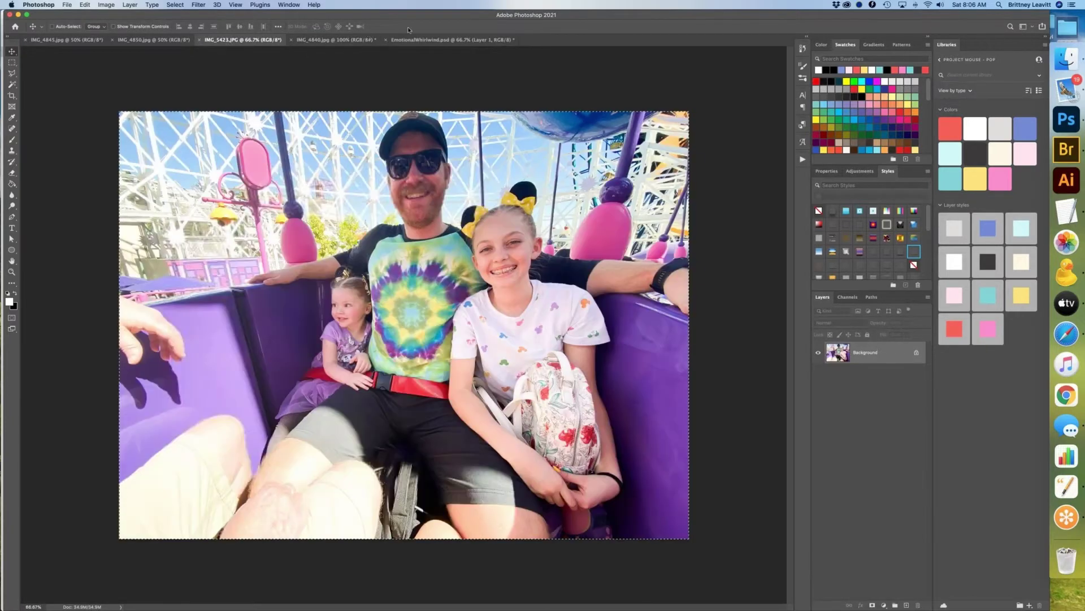
{"action": "left_click", "coordinate": [141, 40]}
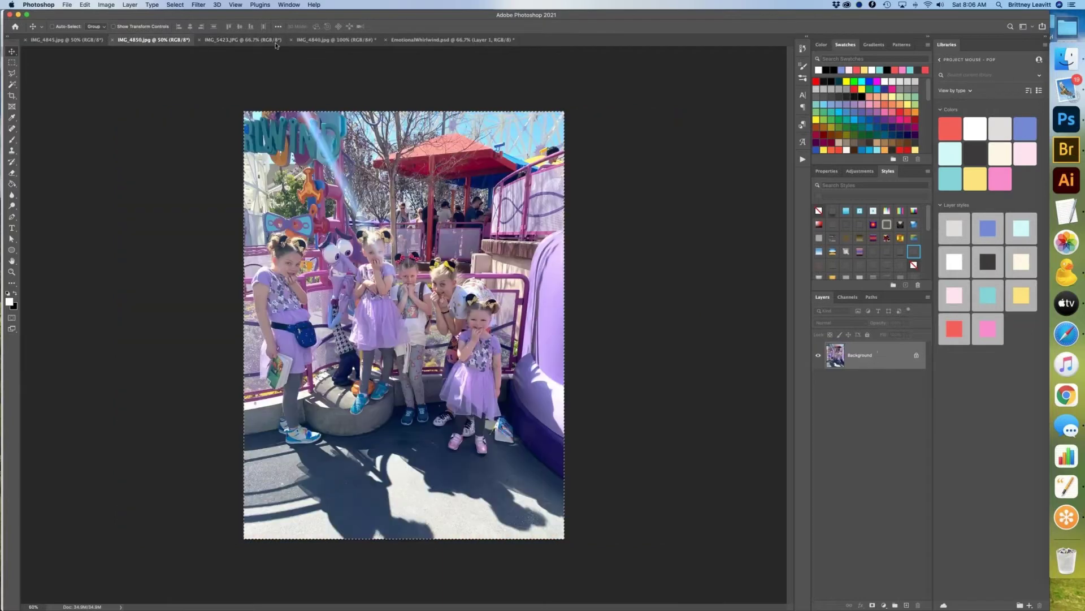
{"action": "left_click", "coordinate": [425, 40]}
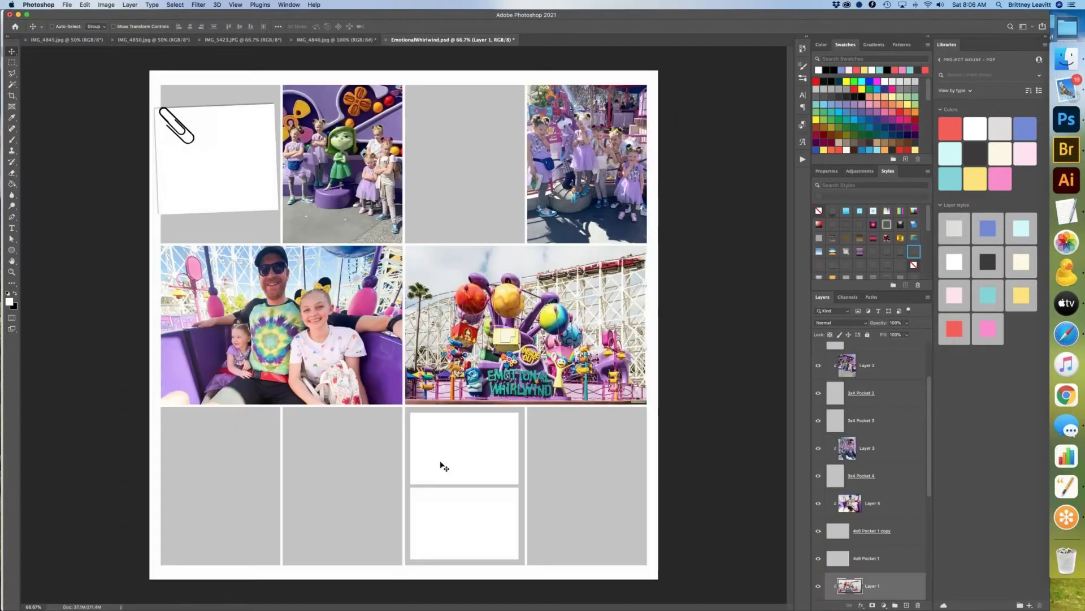
{"action": "left_click", "coordinate": [446, 462]}
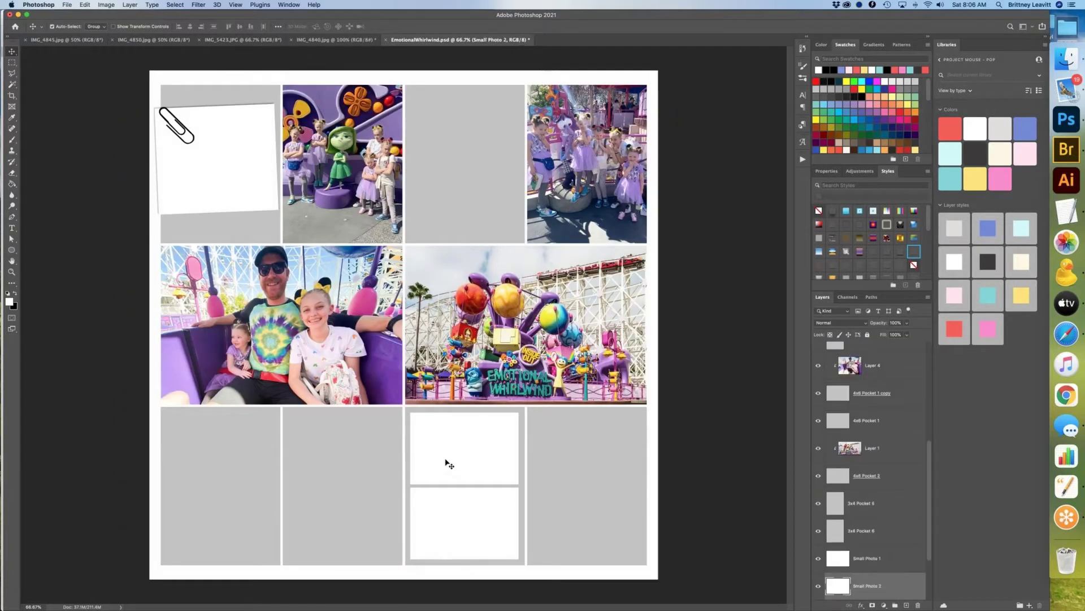
{"action": "key", "text": "super+v"}
{"action": "key", "text": "super+alt+g"}
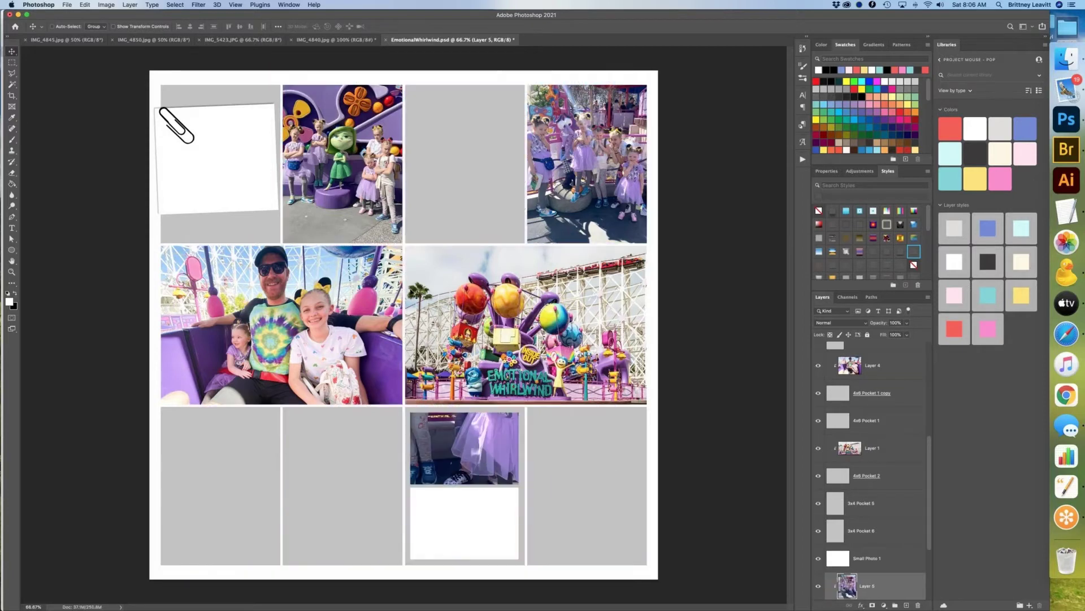
Step: Scale the pasted group photo down to about 79% and position it in Small Photo 2 over the girl and the purple figure
{"action": "left_click_drag", "start_coordinate": [413, 293], "coordinate": [591, 443]}
{"action": "key", "text": "super+t"}
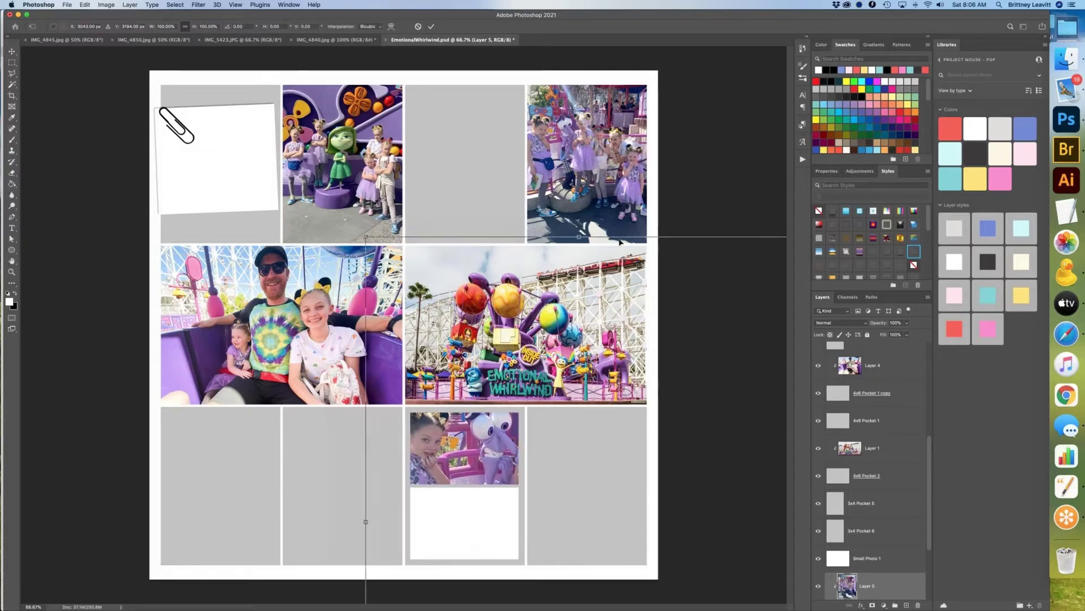
{"action": "left_click_drag", "start_coordinate": [367, 238], "coordinate": [432, 281]}
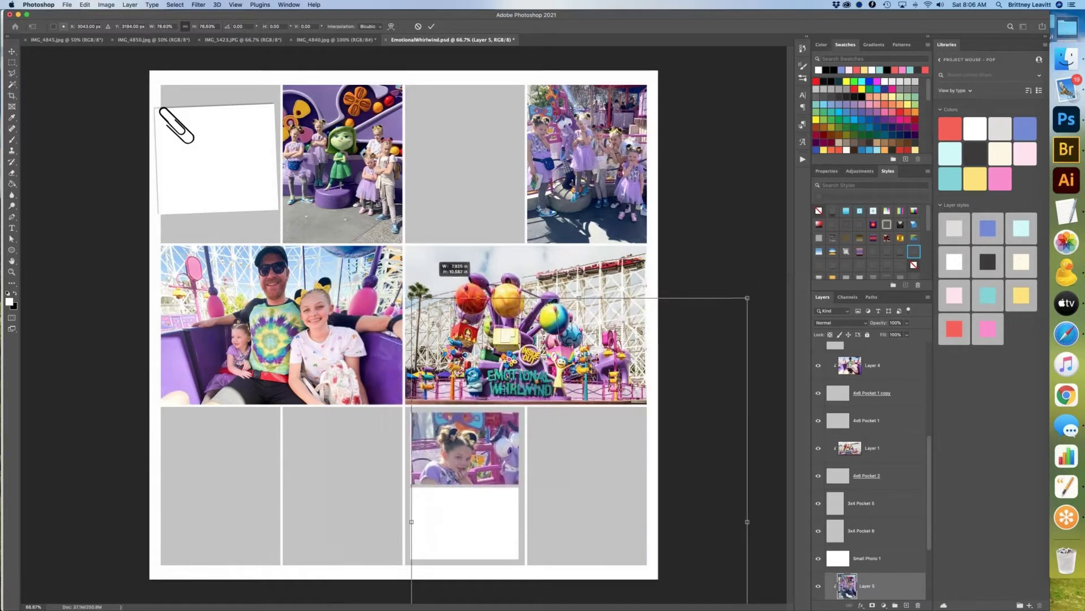
{"action": "left_click_drag", "start_coordinate": [509, 391], "coordinate": [484, 380]}
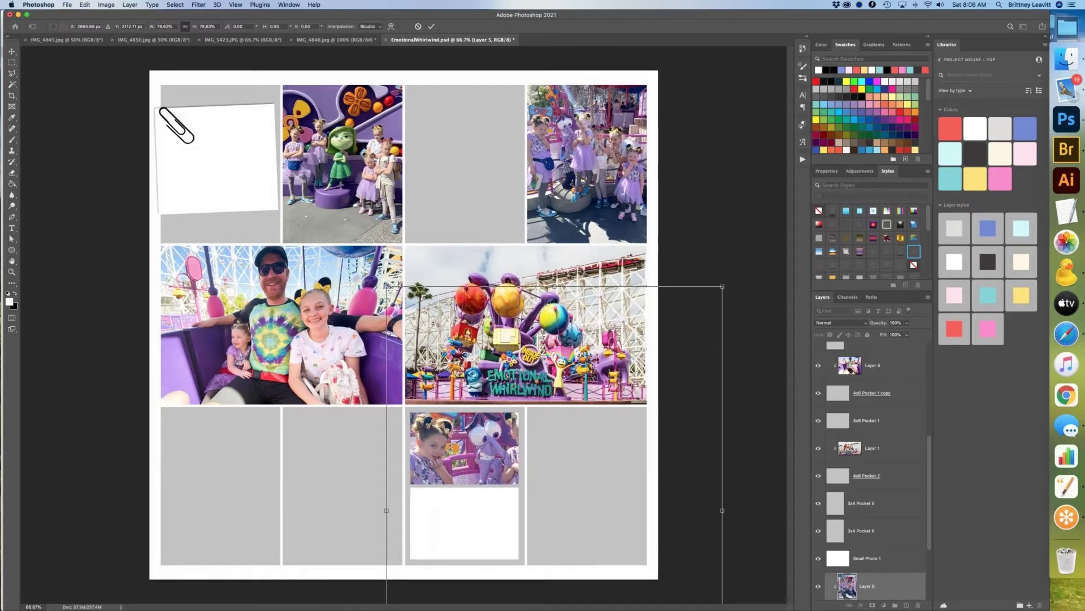
{"action": "key", "text": "Return"}
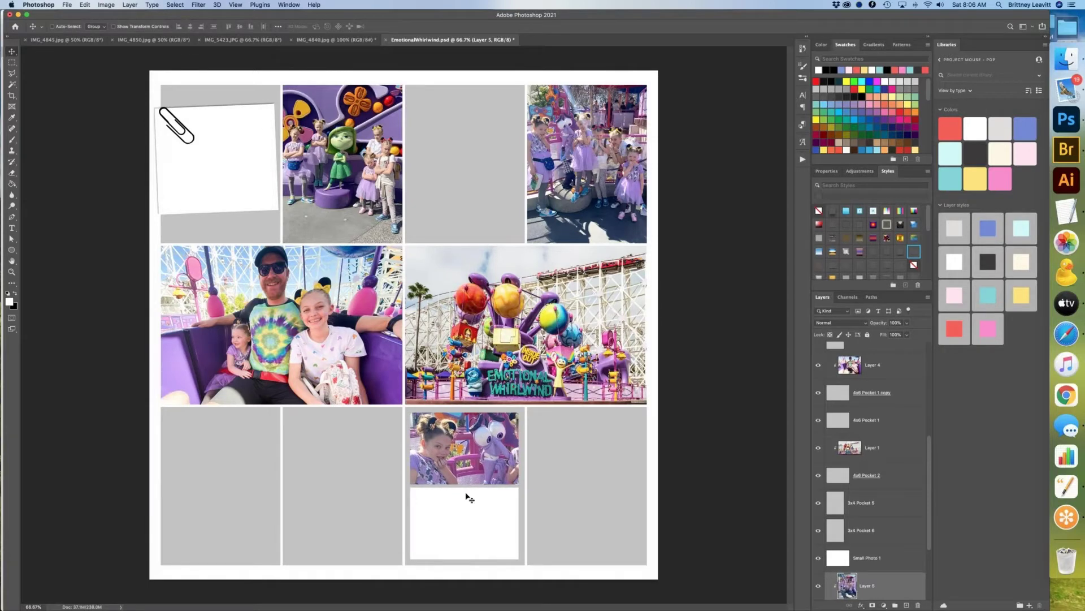
Step: Shrink the group photo further and shift it within Small Photo 2 so the girls on both sides of the purple figure are framed
{"action": "left_click", "coordinate": [458, 525], "text": "super"}
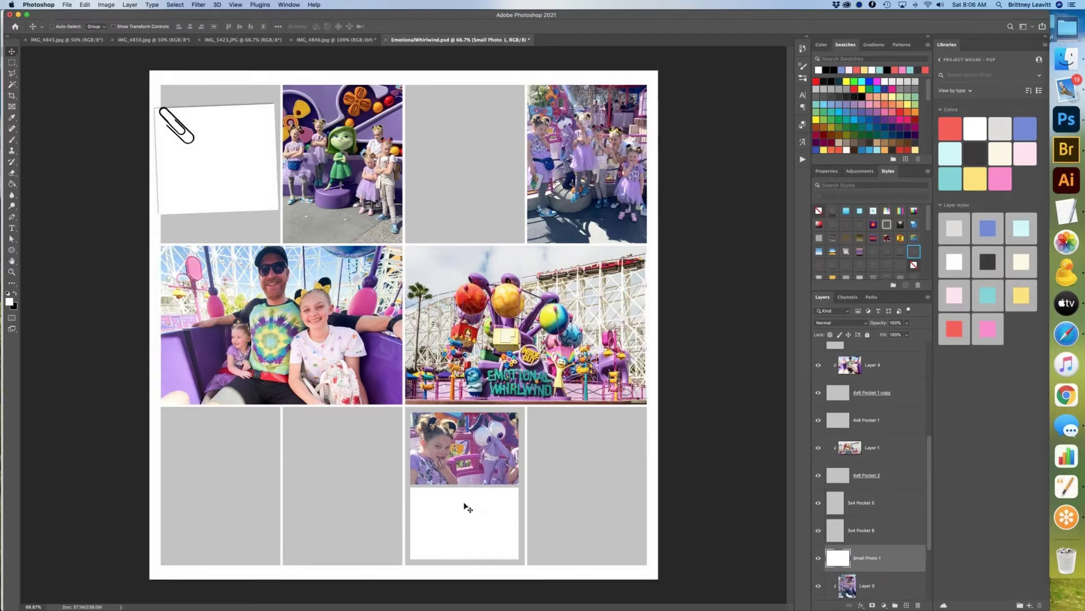
{"action": "left_click_drag", "start_coordinate": [488, 465], "coordinate": [474, 466]}
{"action": "key", "text": "super+z"}
{"action": "key", "text": "super+t"}
{"action": "left_click_drag", "start_coordinate": [560, 453], "coordinate": [544, 454]}
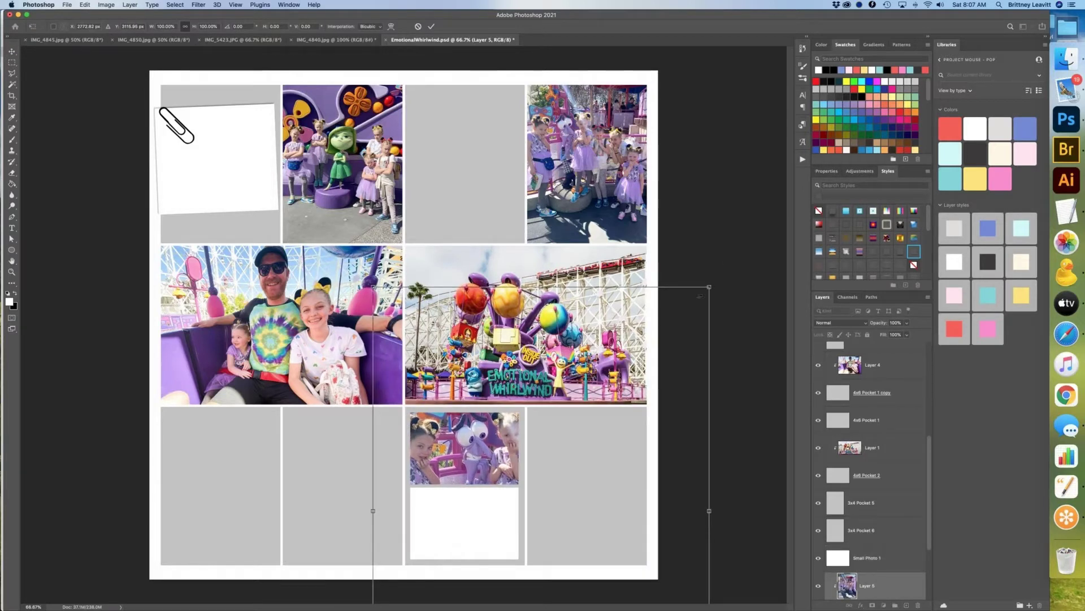
{"action": "left_click_drag", "start_coordinate": [706, 289], "coordinate": [690, 311]}
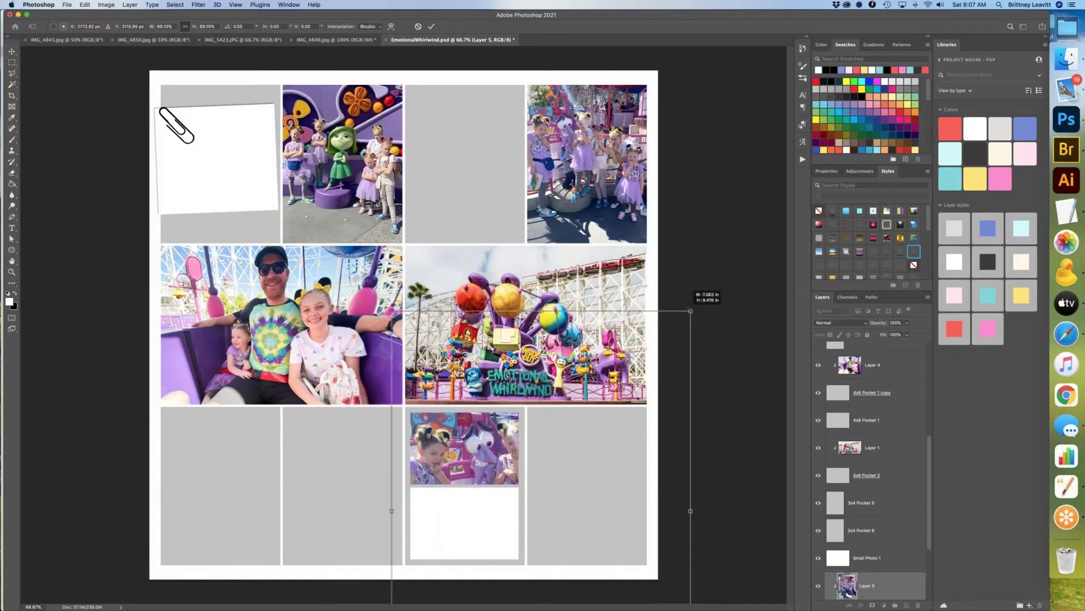
{"action": "left_click_drag", "start_coordinate": [464, 446], "coordinate": [455, 439]}
{"action": "left_click_drag", "start_coordinate": [679, 308], "coordinate": [670, 314]}
{"action": "left_click_drag", "start_coordinate": [610, 373], "coordinate": [614, 355]}
{"action": "key", "text": "Return"}
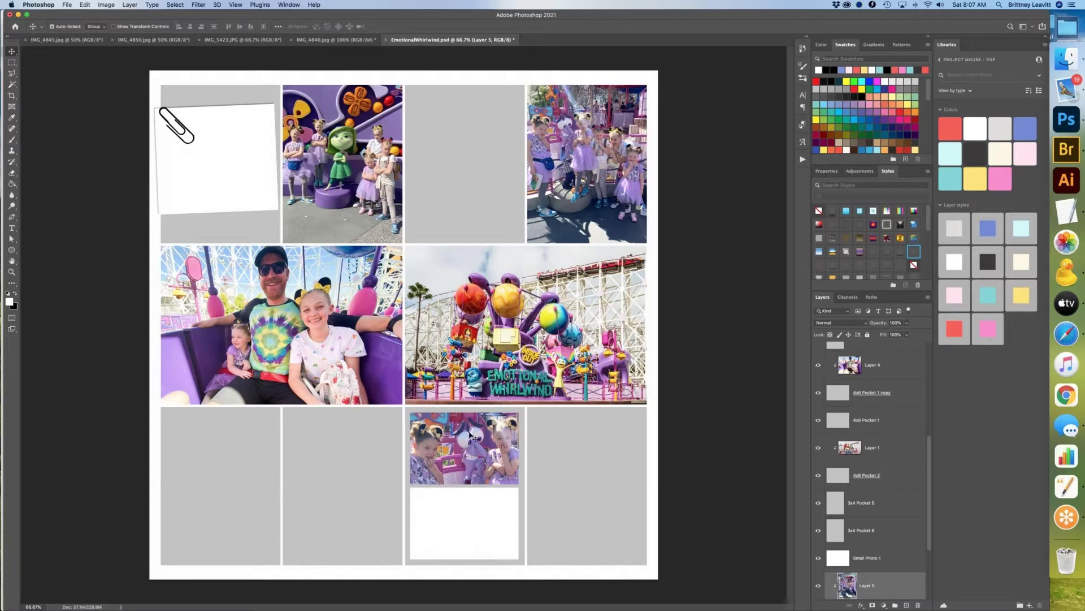
Step: Duplicate the group photo from Small Photo 2, clip the copy to Small Photo 1 and move it over that frame
{"action": "key", "text": "Delete"}
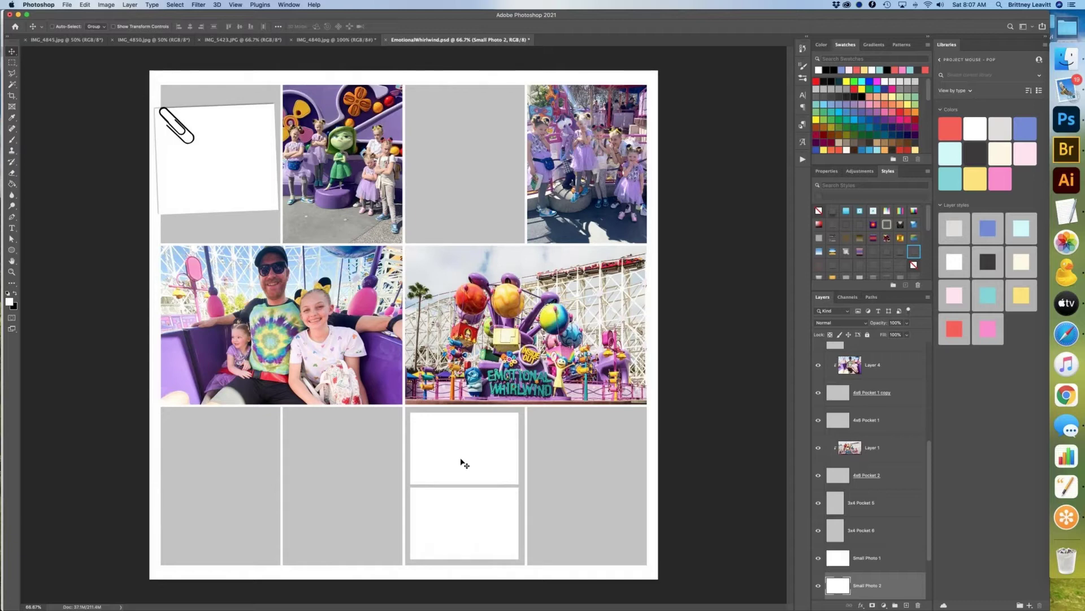
{"action": "key", "text": "super+z"}
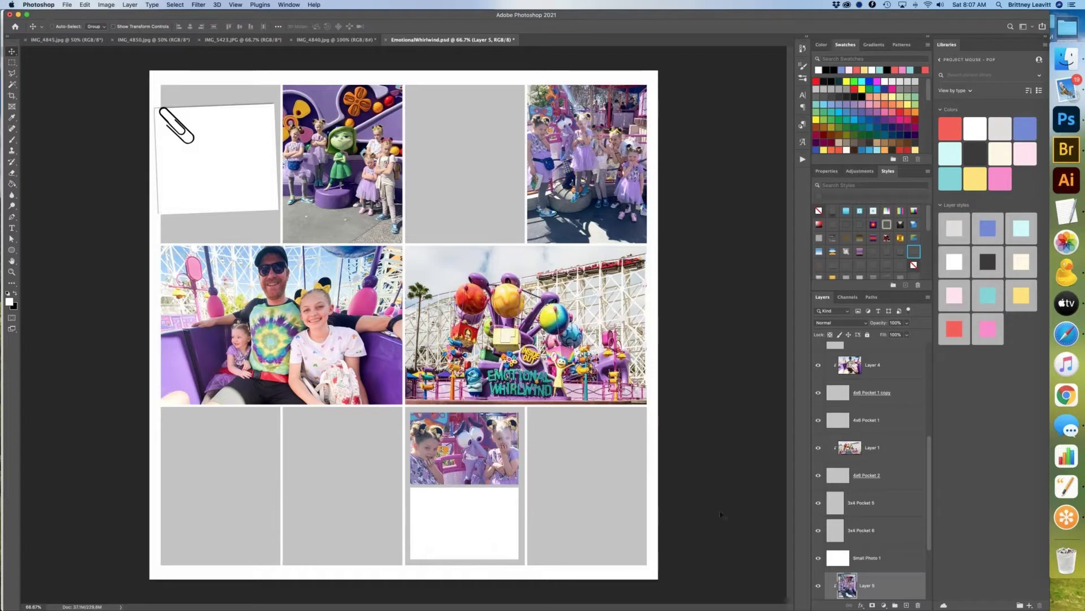
{"action": "left_click", "coordinate": [475, 516], "text": "super"}
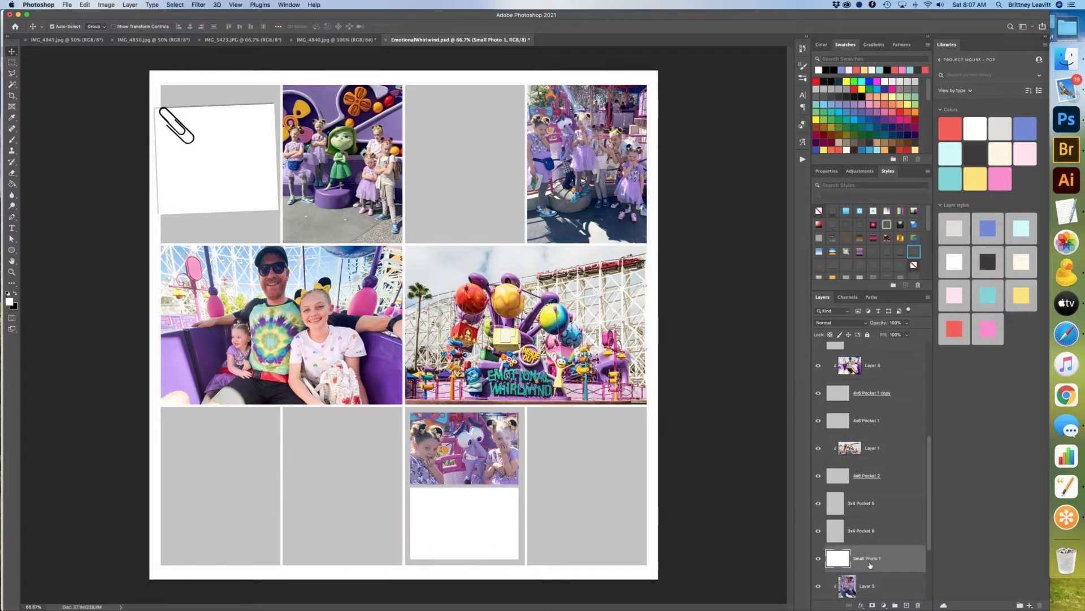
{"action": "left_click", "coordinate": [868, 588]}
{"action": "key", "text": "super+j"}
{"action": "left_click_drag", "start_coordinate": [867, 587], "coordinate": [863, 546]}
{"action": "key", "text": "super+alt+g"}
{"action": "mouse_move", "coordinate": [490, 527]}
{"action": "left_mouse_down"}
{"action": "mouse_move", "coordinate": [458, 516]}
{"action": "mouse_move", "coordinate": [497, 516]}
{"action": "mouse_move", "coordinate": [499, 547]}
{"action": "mouse_move", "coordinate": [479, 532]}
{"action": "left_mouse_up"}
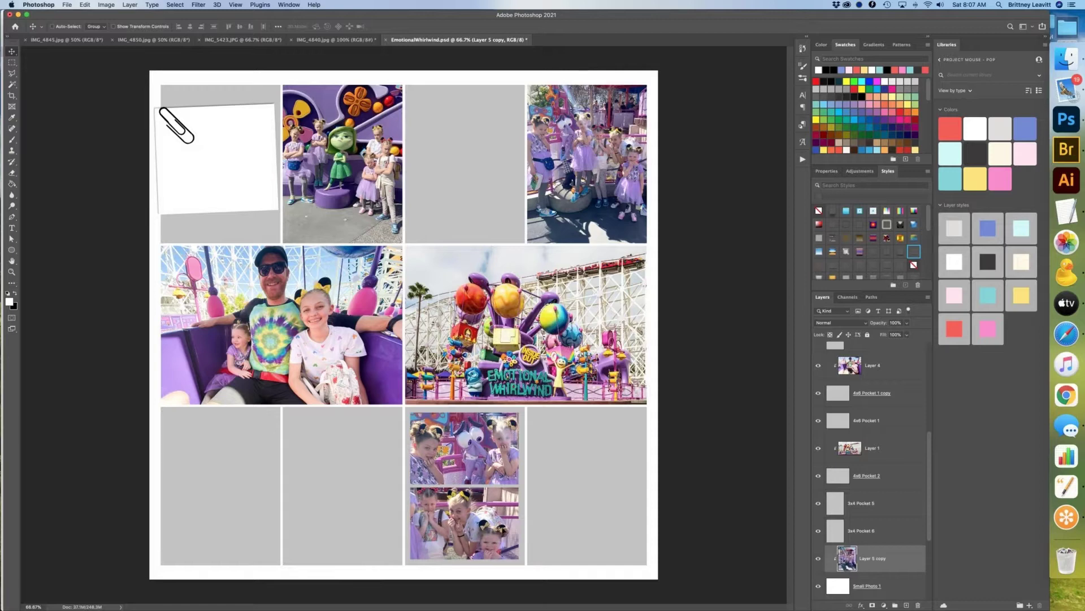
Step: Adjust the copied group photo's size and position slightly so the three girls' faces are framed in Small Photo 1
{"action": "left_click_drag", "start_coordinate": [511, 536], "coordinate": [509, 500]}
{"action": "key", "text": "super+t"}
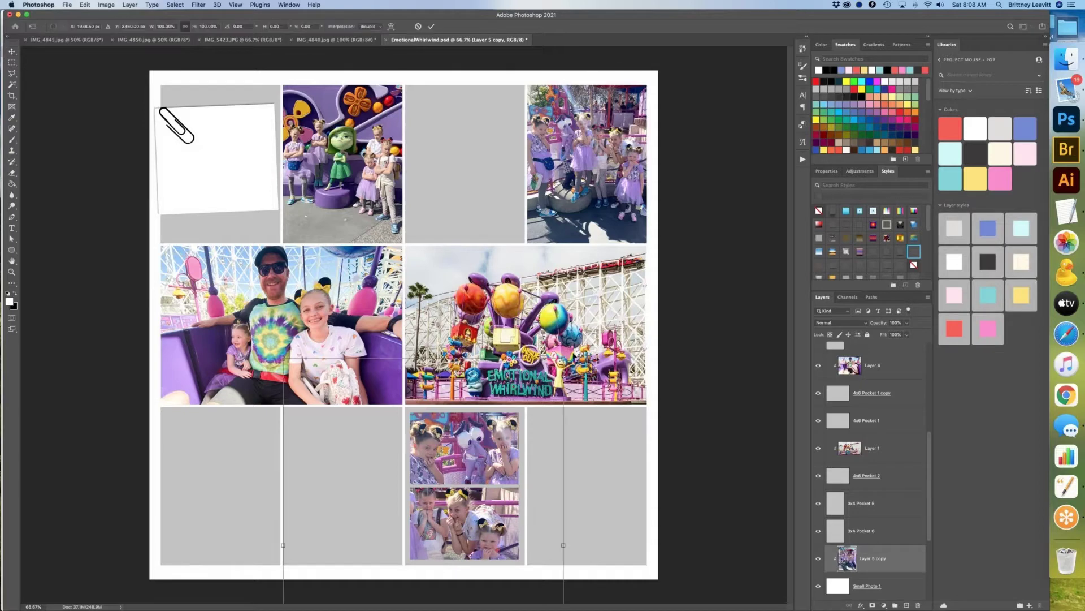
{"action": "left_click_drag", "start_coordinate": [566, 354], "coordinate": [568, 354]}
{"action": "key", "text": "Return"}
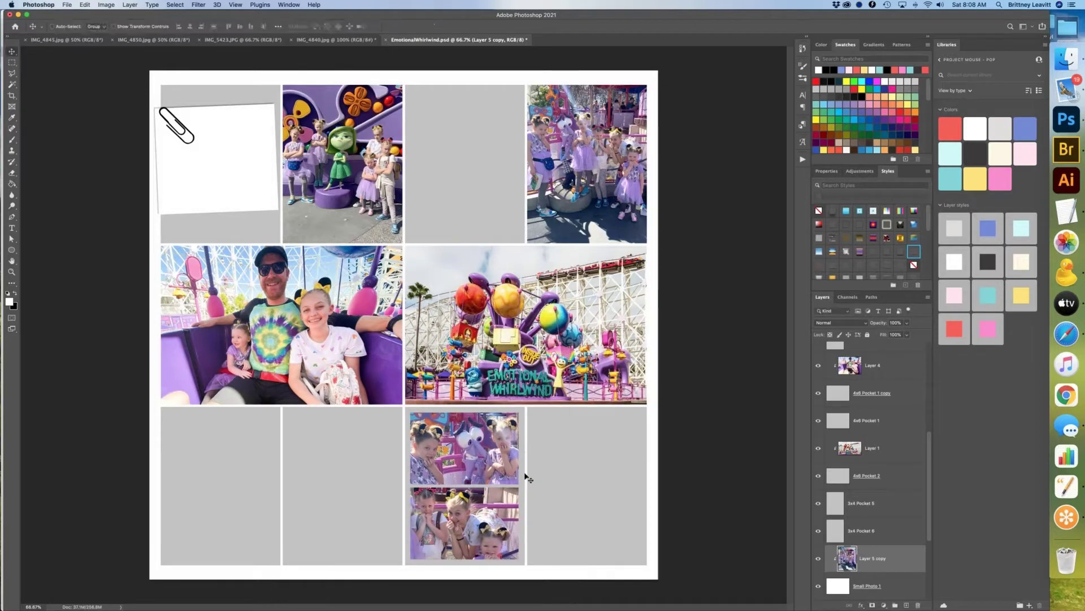
{"action": "left_click_drag", "start_coordinate": [508, 514], "coordinate": [512, 512]}
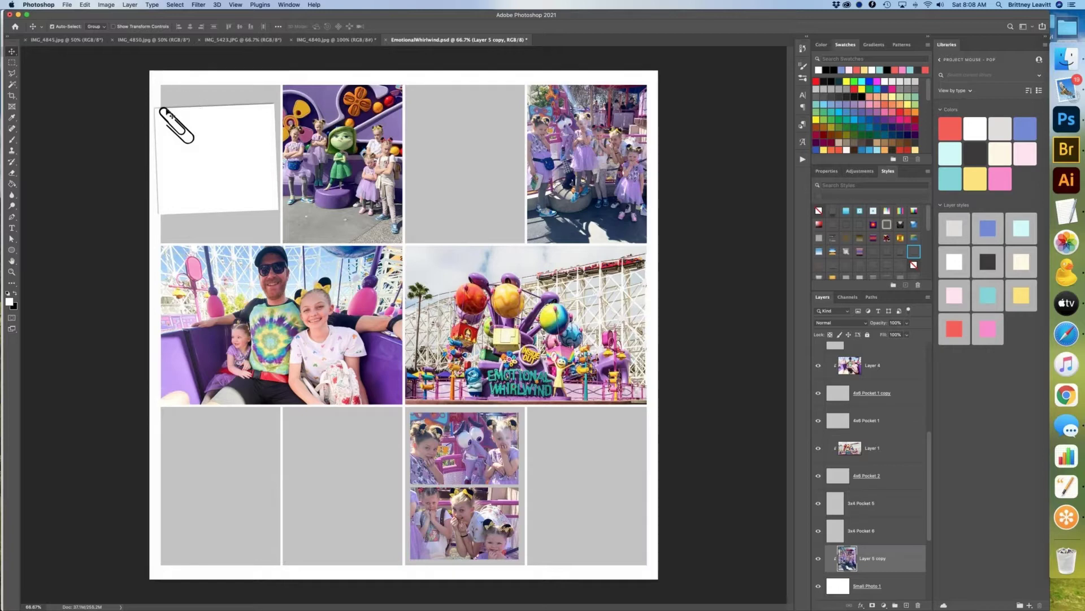
Step: Delete the paper clip from the tilted photo frame and save the document
{"action": "left_click", "coordinate": [166, 113], "text": "super"}
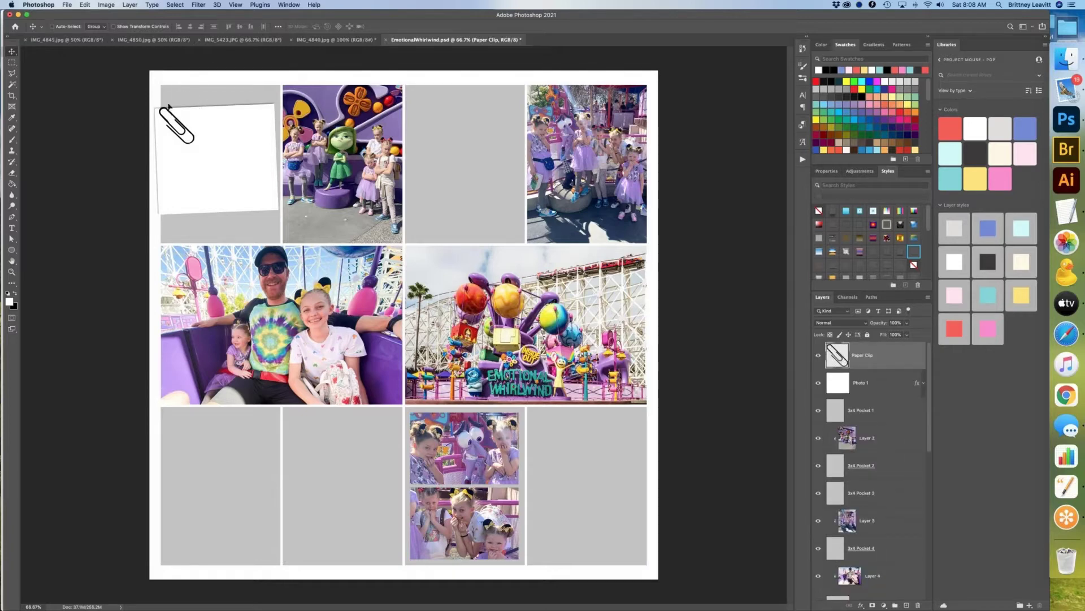
{"action": "left_click_drag", "start_coordinate": [165, 113], "coordinate": [164, 107]}
{"action": "key", "text": "Delete"}
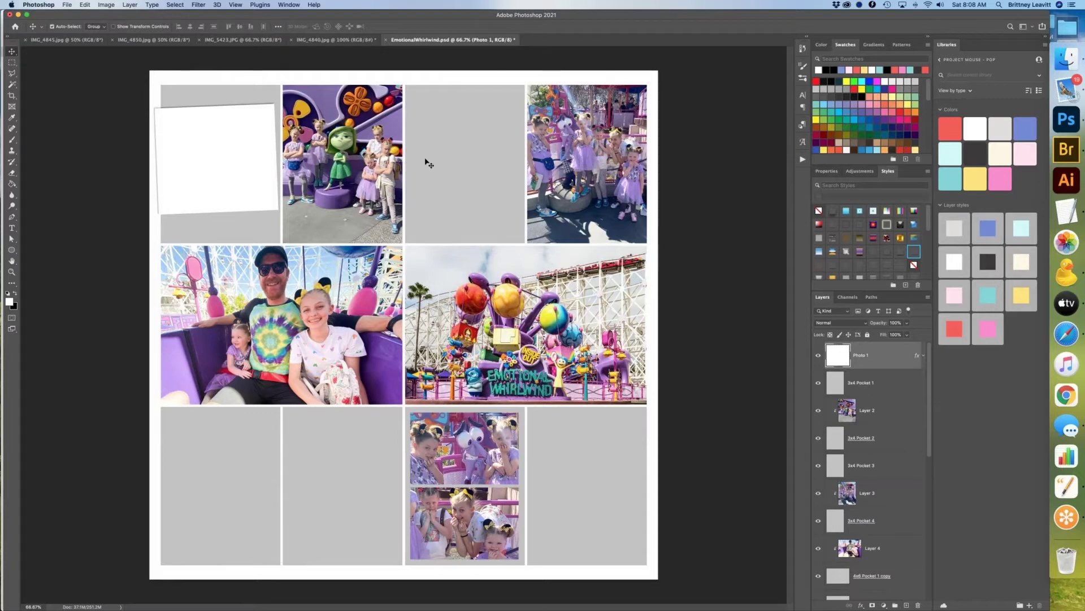
{"action": "key", "text": "super+s"}
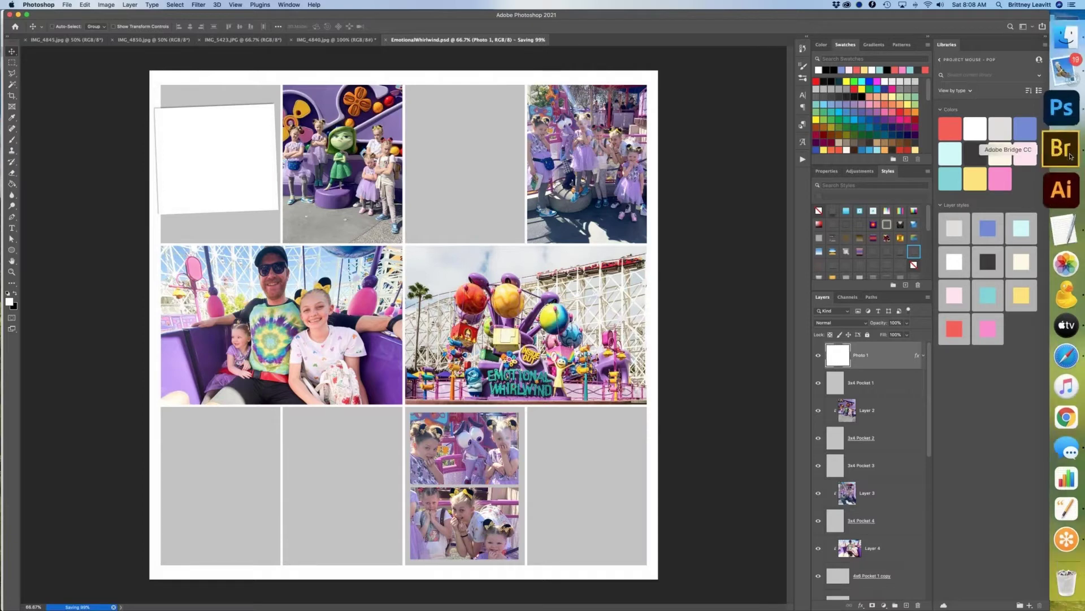
Step: Switch to Adobe Bridge and open the brittdes_sahlinstudio_pm_pop_cards3x4 folder in Project Mouse's Pop folder
{"action": "left_click", "coordinate": [1061, 149]}
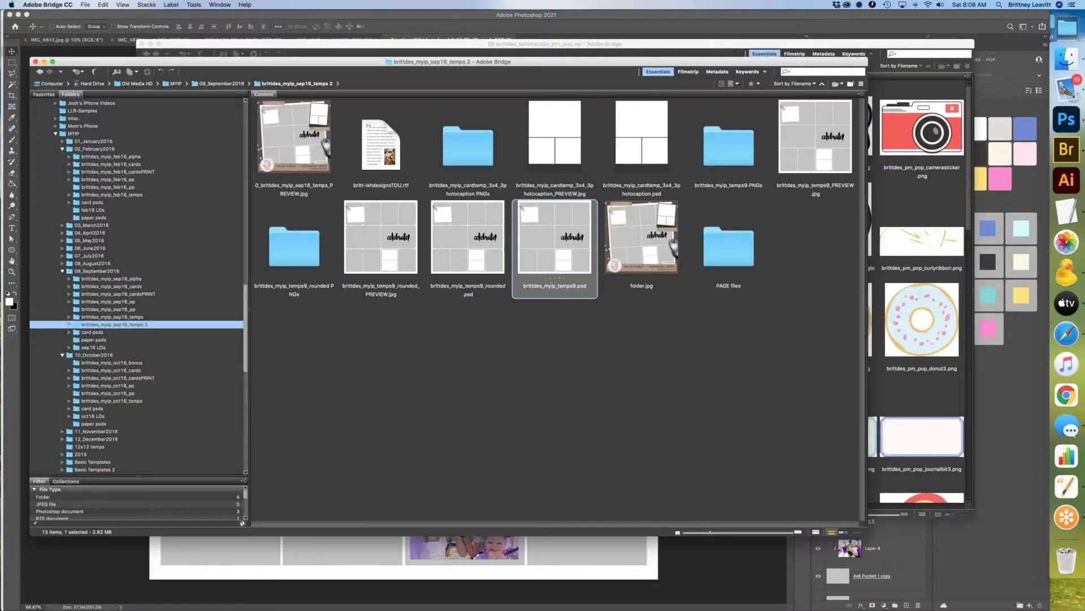
{"action": "left_click", "coordinate": [78, 72]}
{"action": "mouse_move", "coordinate": [88, 97]}
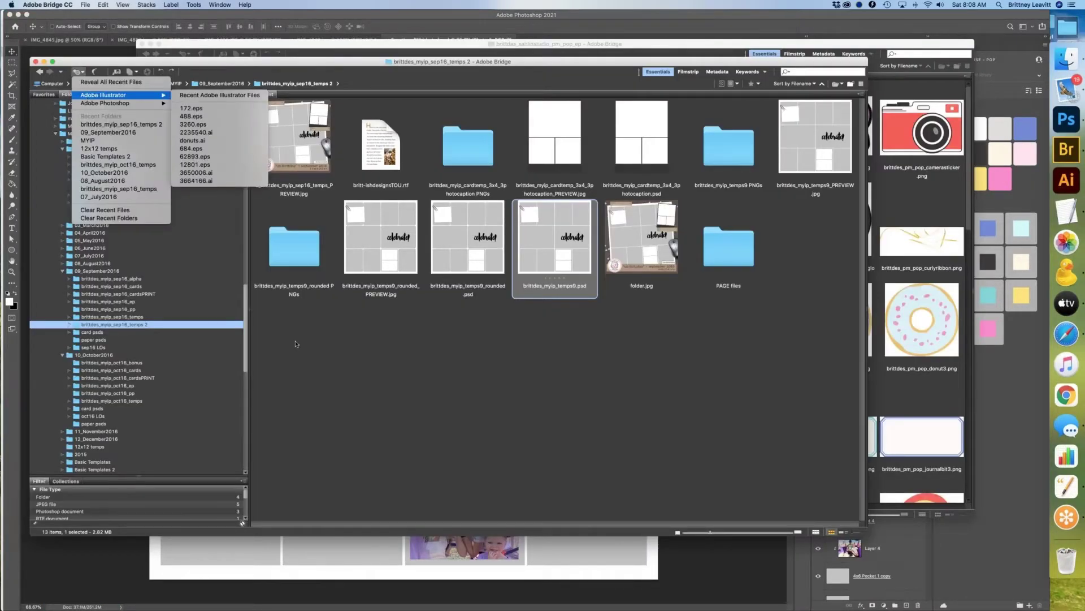
{"action": "left_click", "coordinate": [121, 123]}
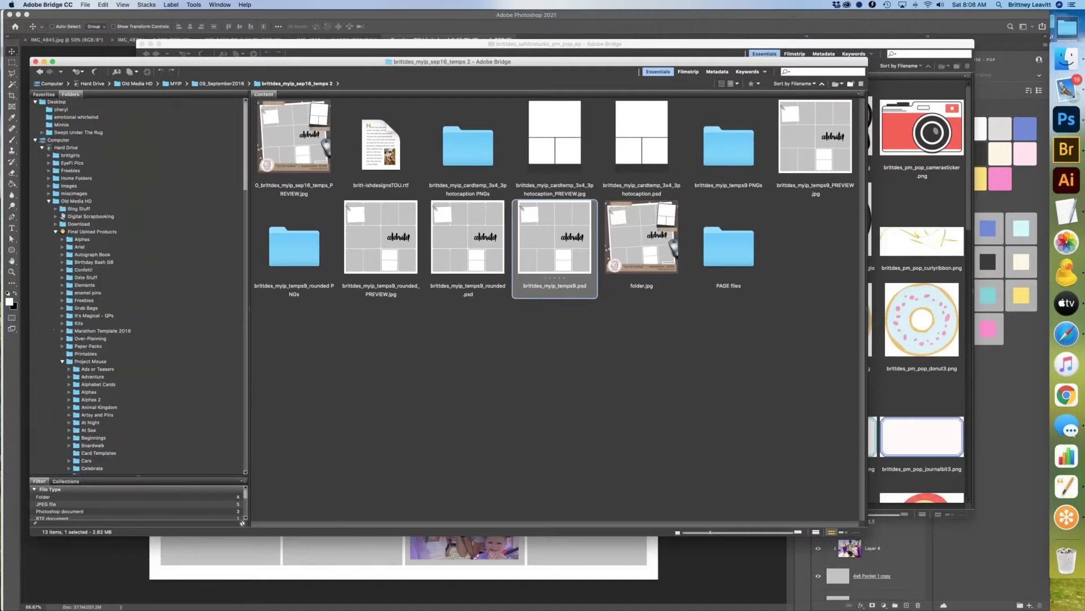
{"action": "scroll", "coordinate": [139, 286], "scroll_direction": "down", "scroll_amount": 10}
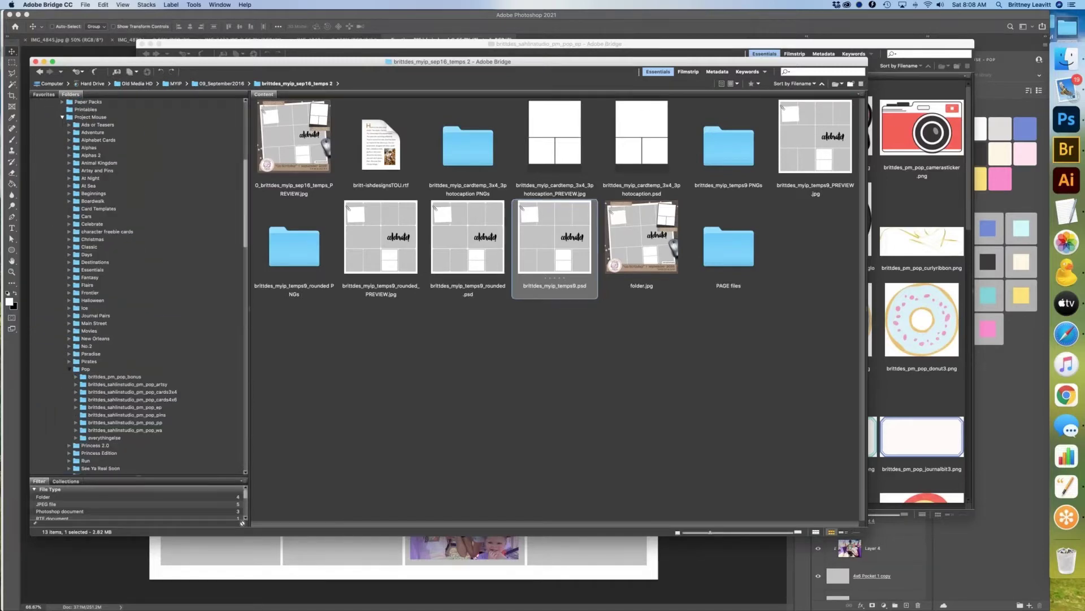
{"action": "left_click", "coordinate": [86, 369]}
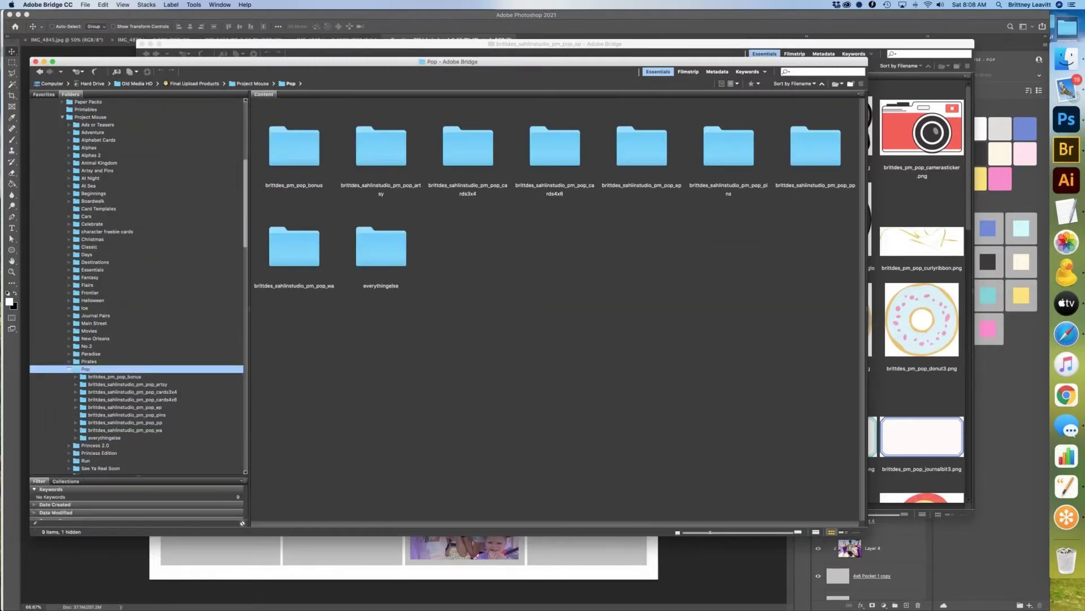
{"action": "left_click", "coordinate": [468, 147]}
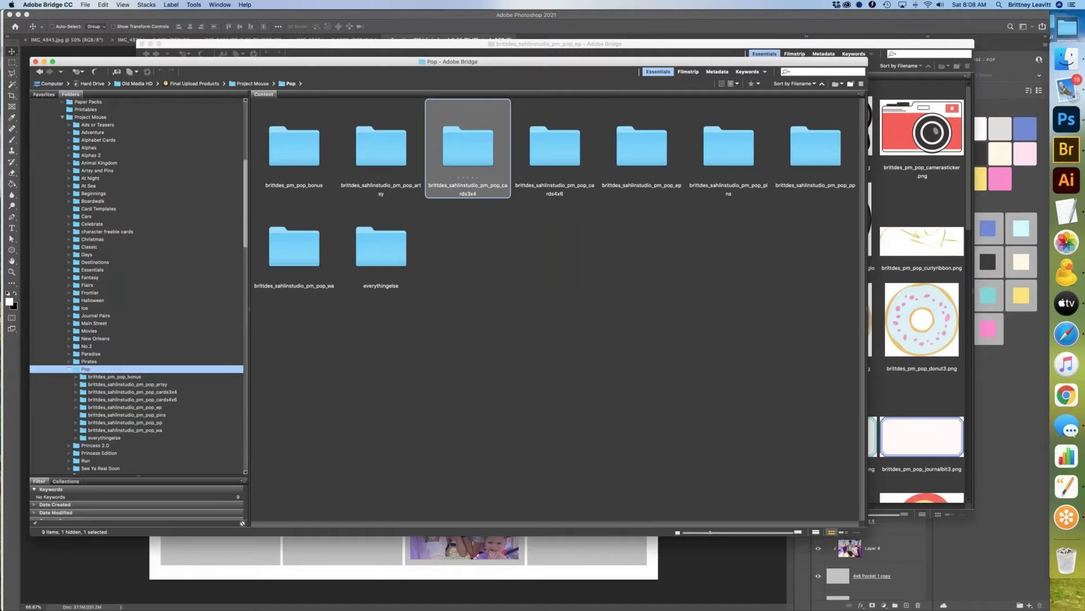
{"action": "double_click", "coordinate": [459, 153]}
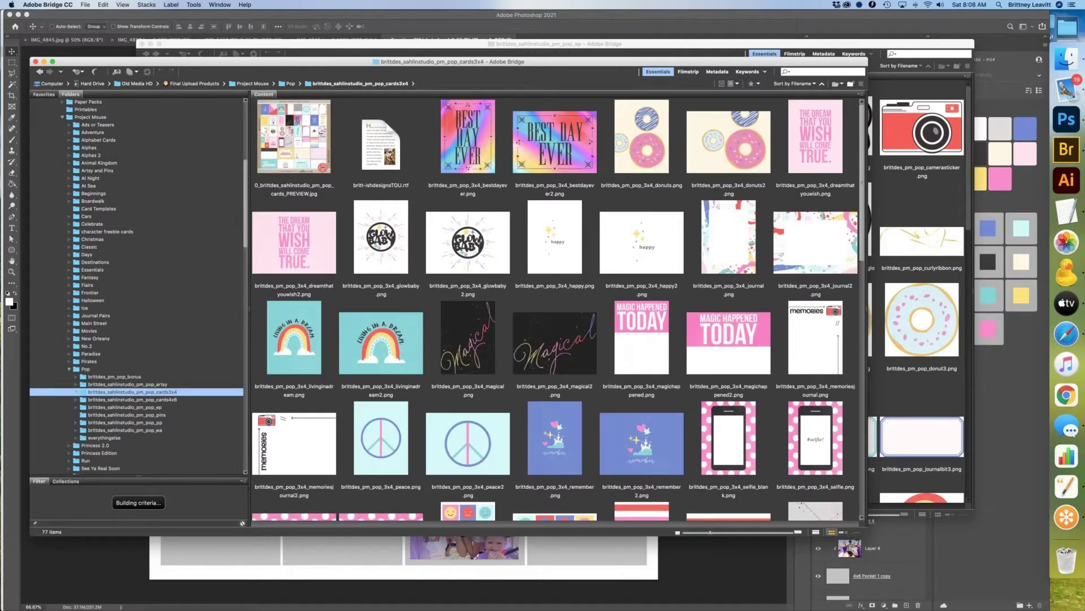
Step: Find the vertical Current Mood card sahlinstudio_pm_pop_3x4card17v.png and place it into the Photoshop layout at its original size
{"action": "scroll", "coordinate": [557, 308], "scroll_direction": "down", "scroll_amount": 3}
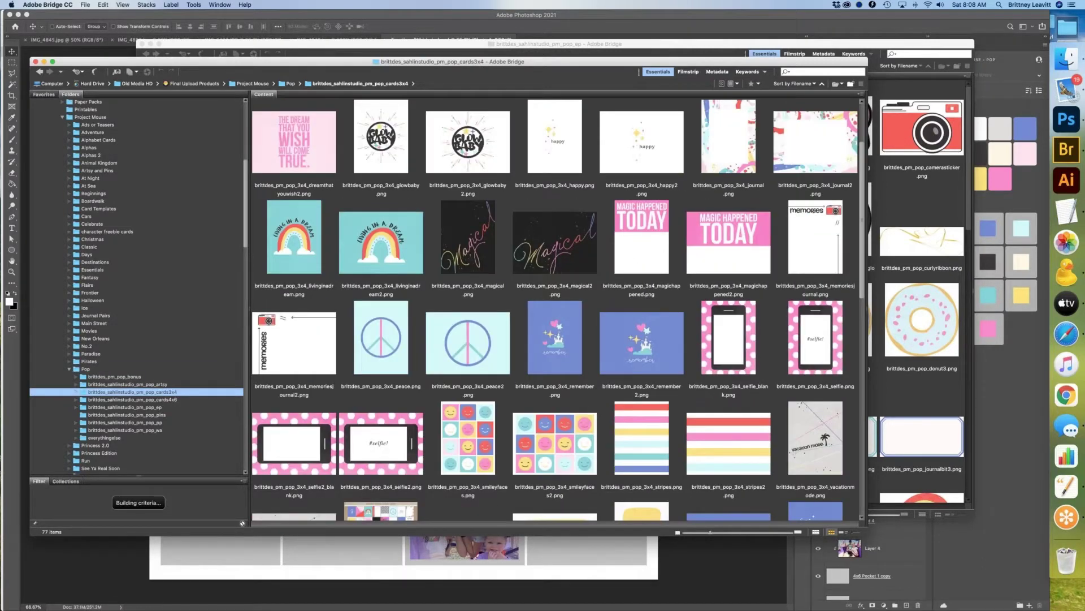
{"action": "scroll", "coordinate": [557, 308], "scroll_direction": "down", "scroll_amount": 3}
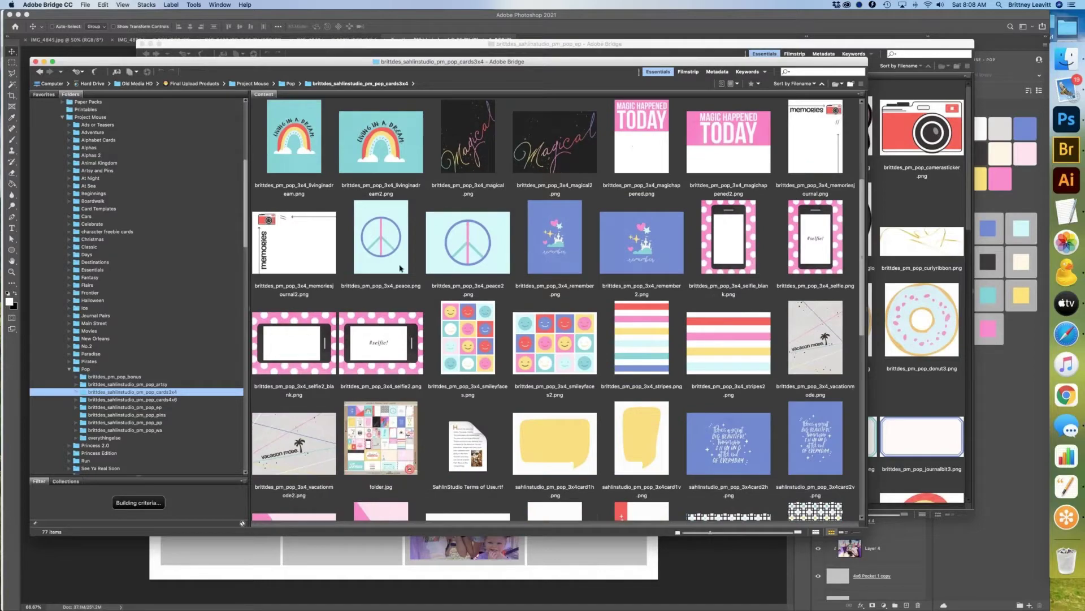
{"action": "scroll", "coordinate": [742, 282], "scroll_direction": "down", "scroll_amount": 3}
{"action": "scroll", "coordinate": [556, 308], "scroll_direction": "down", "scroll_amount": 6}
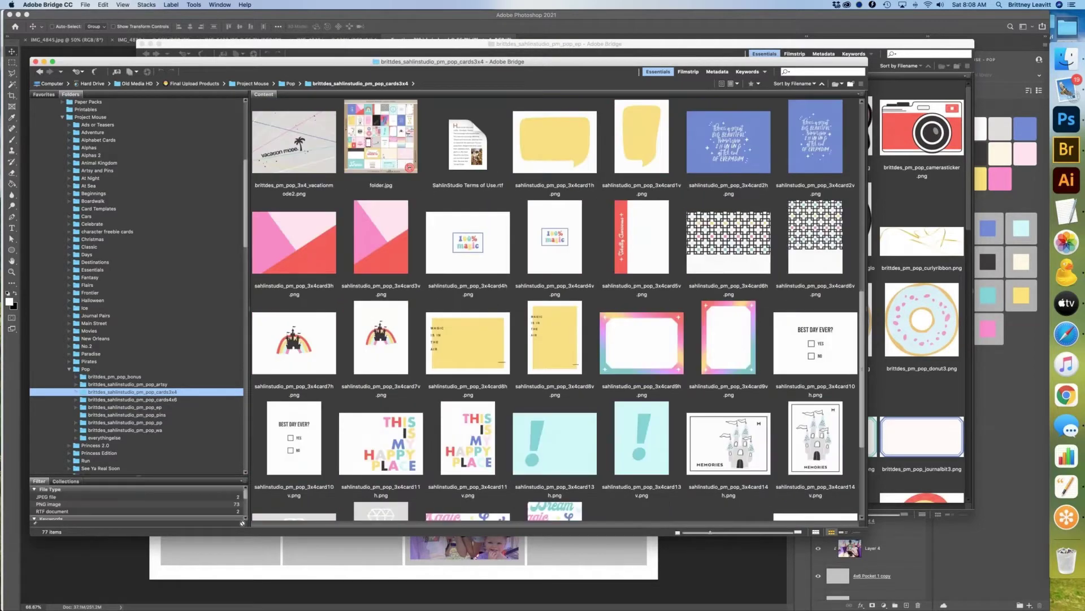
{"action": "scroll", "coordinate": [557, 308], "scroll_direction": "down", "scroll_amount": 5}
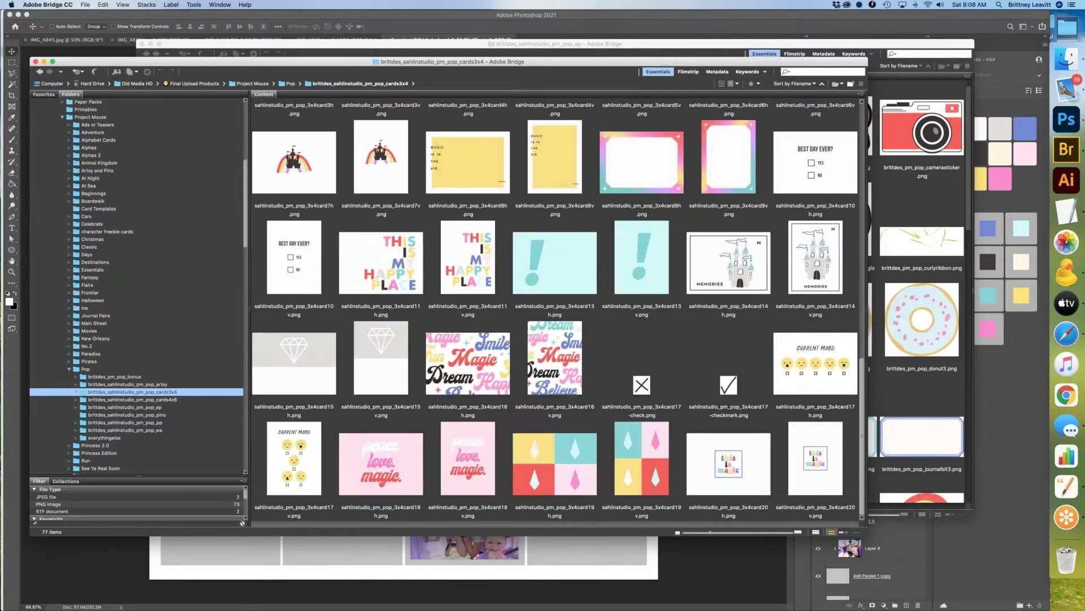
{"action": "left_click", "coordinate": [294, 458]}
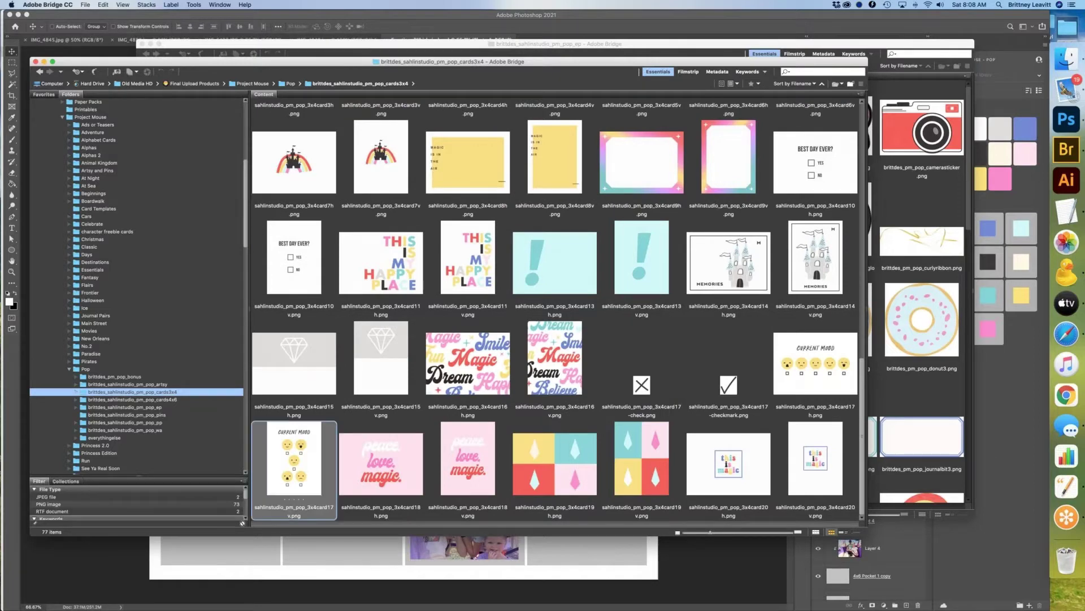
{"action": "left_click_drag", "start_coordinate": [294, 458], "coordinate": [333, 547]}
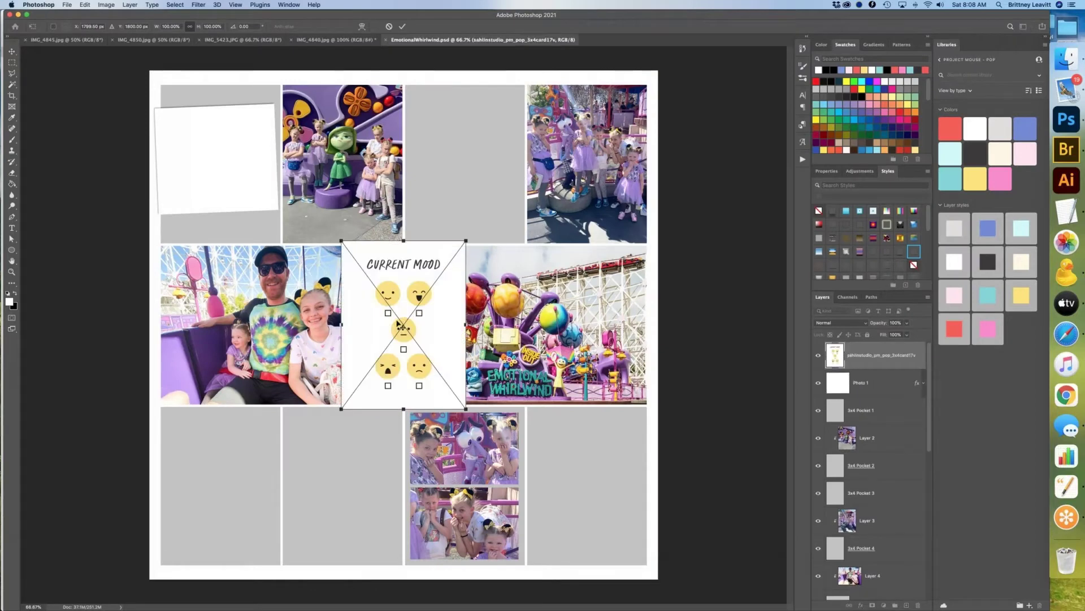
{"action": "key", "text": "Return"}
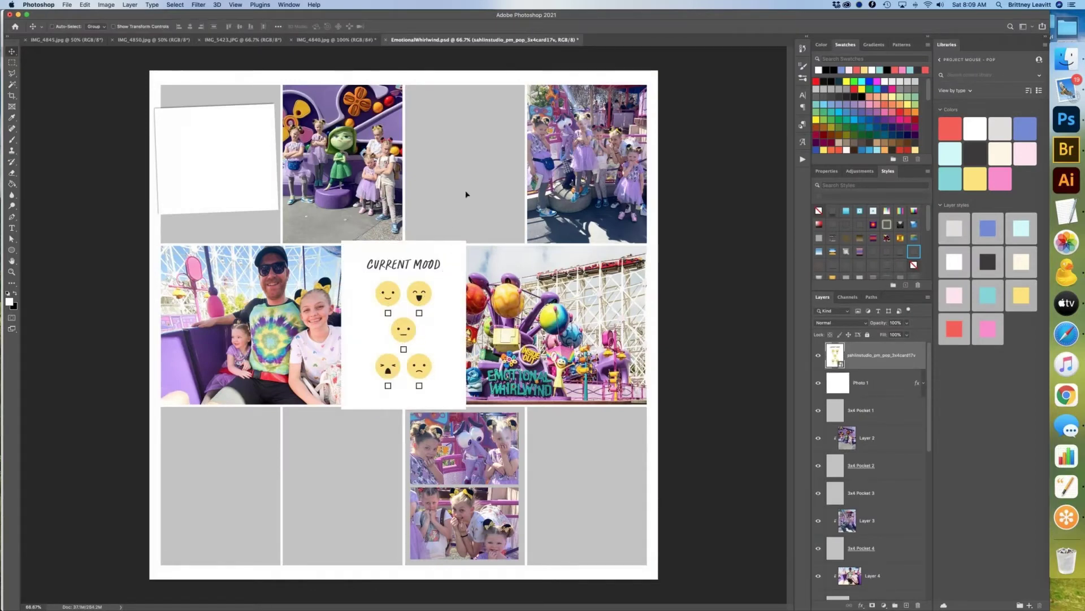
Step: Move the Current Mood card layer directly above 3x4 Pocket 3, position it over that pocket and clip it to the pocket
{"action": "left_click_drag", "start_coordinate": [417, 325], "coordinate": [384, 169]}
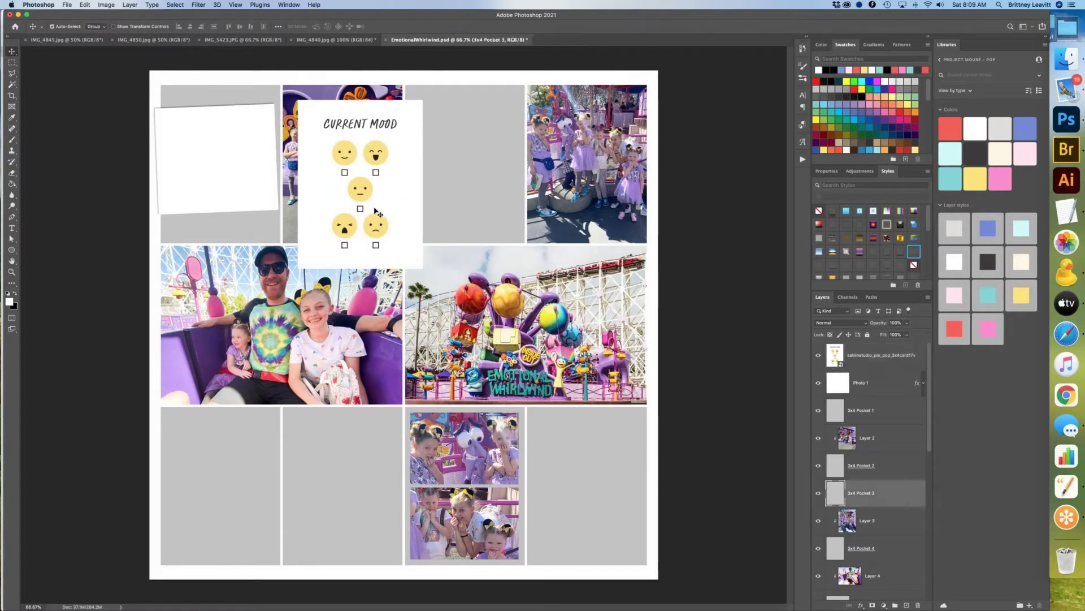
{"action": "left_click_drag", "start_coordinate": [878, 460], "coordinate": [878, 462]}
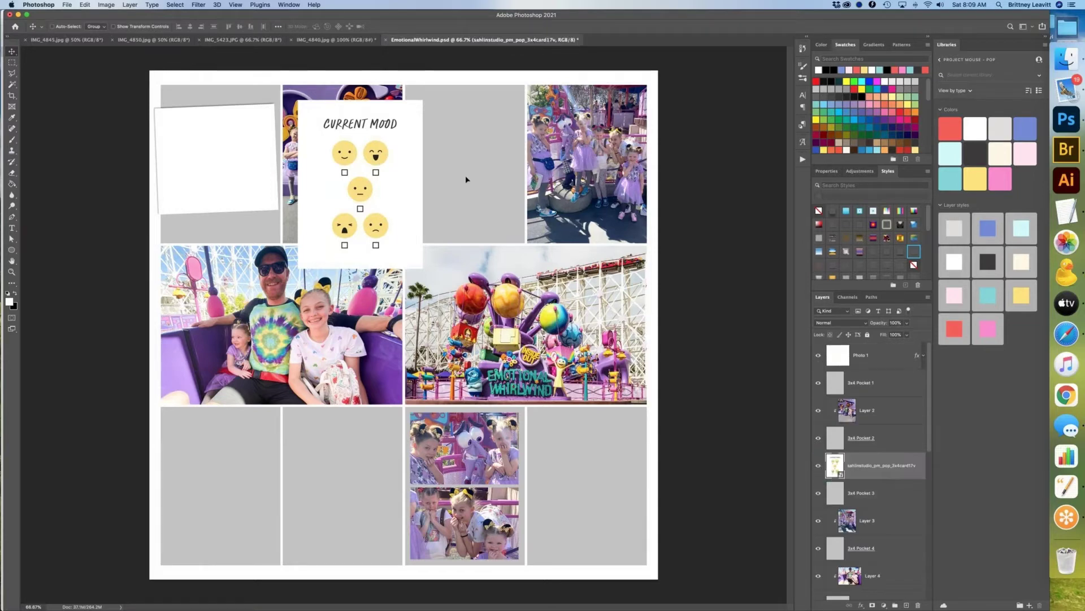
{"action": "left_click_drag", "start_coordinate": [365, 185], "coordinate": [472, 188]}
{"action": "key", "text": "super+alt+g"}
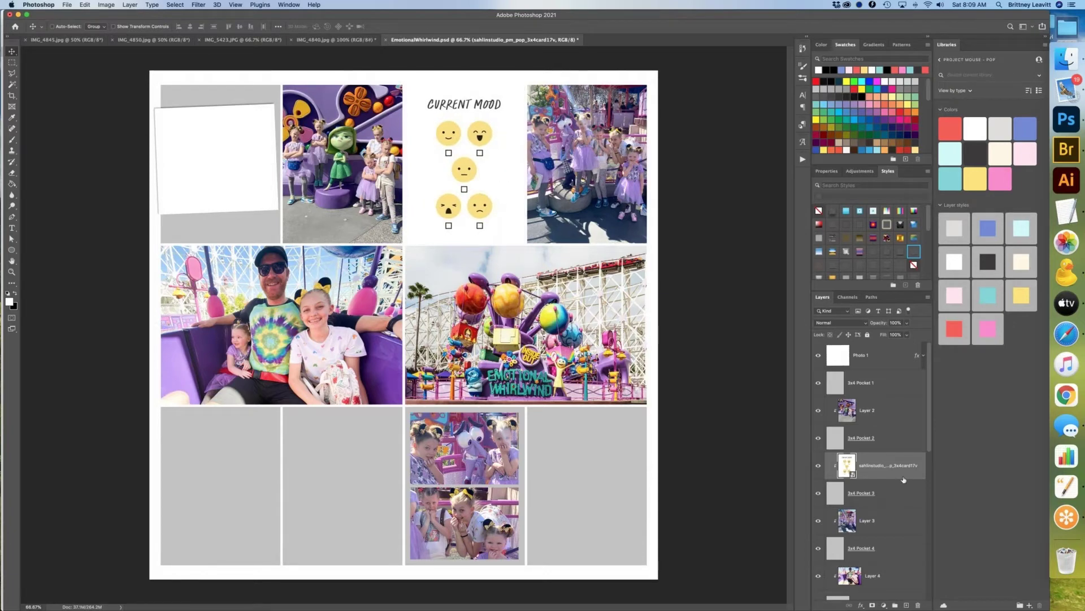
Step: Apply the saved drop shadow style to the 3x4 Pocket 3 layer beneath the Current Mood card
{"action": "left_click", "coordinate": [904, 482]}
{"action": "left_click", "coordinate": [914, 254]}
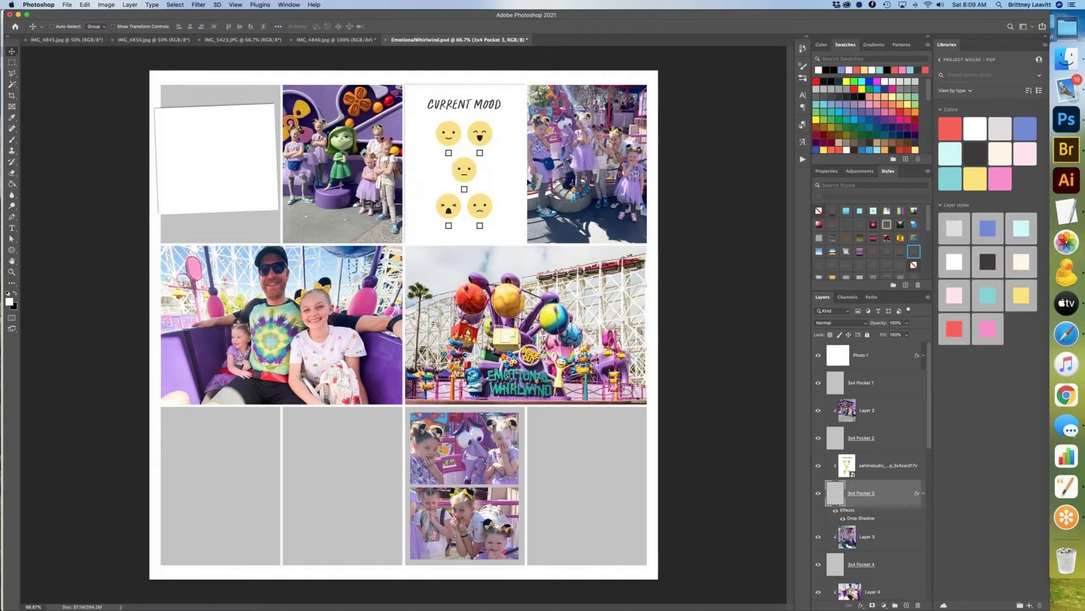
Step: Switch to Adobe Bridge, find sahlinstudio_pm_pop_3x4card17-checkmark.png and place it into the Photoshop layout at its original size
{"action": "left_click", "coordinate": [1062, 150]}
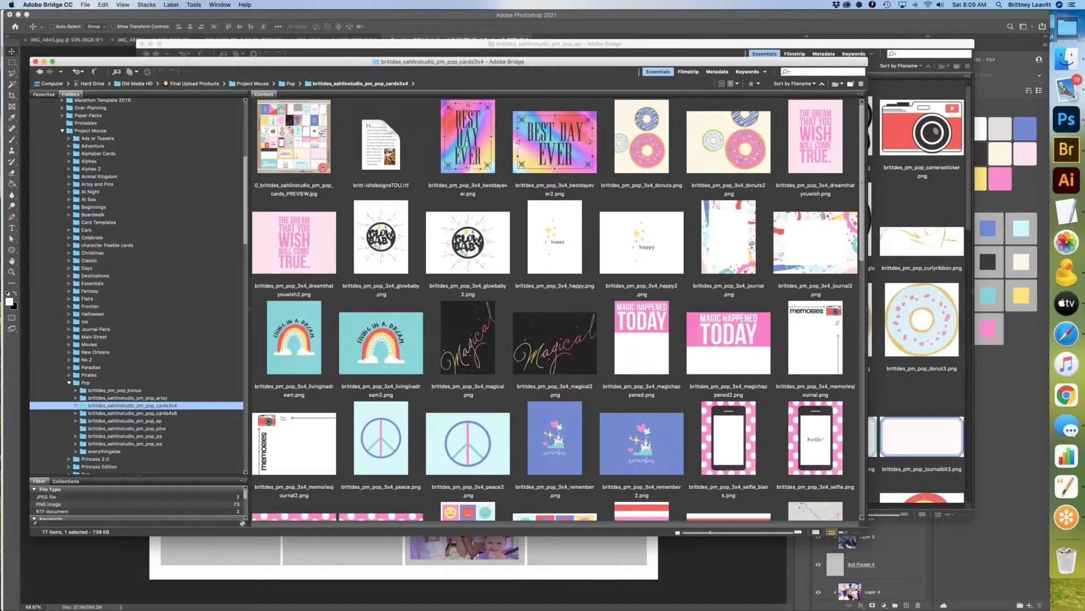
{"action": "scroll", "coordinate": [556, 308], "scroll_direction": "down", "scroll_amount": 10}
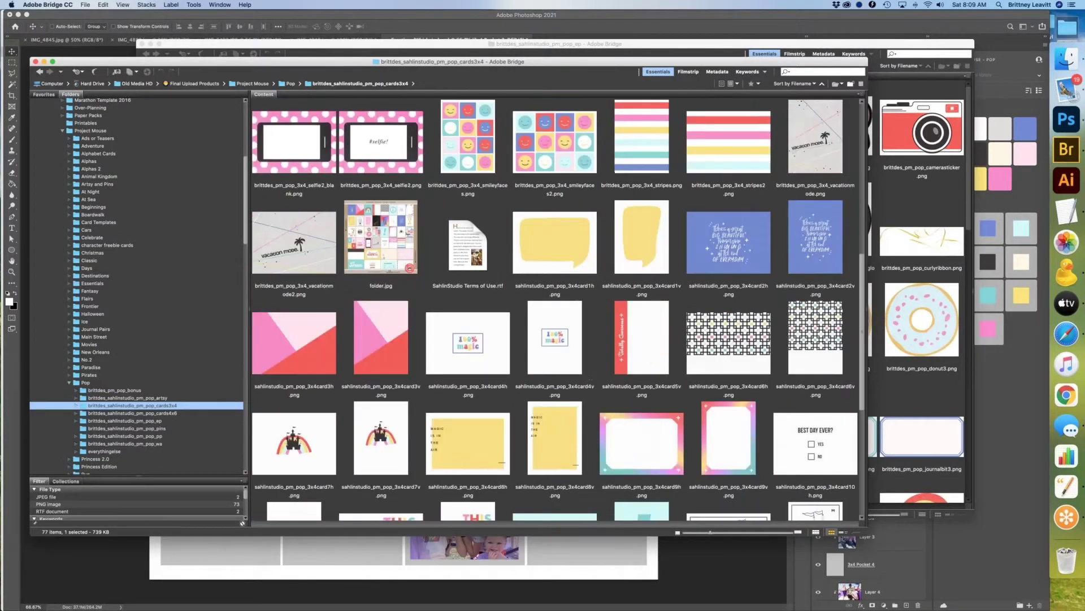
{"action": "scroll", "coordinate": [557, 309], "scroll_direction": "down", "scroll_amount": 5}
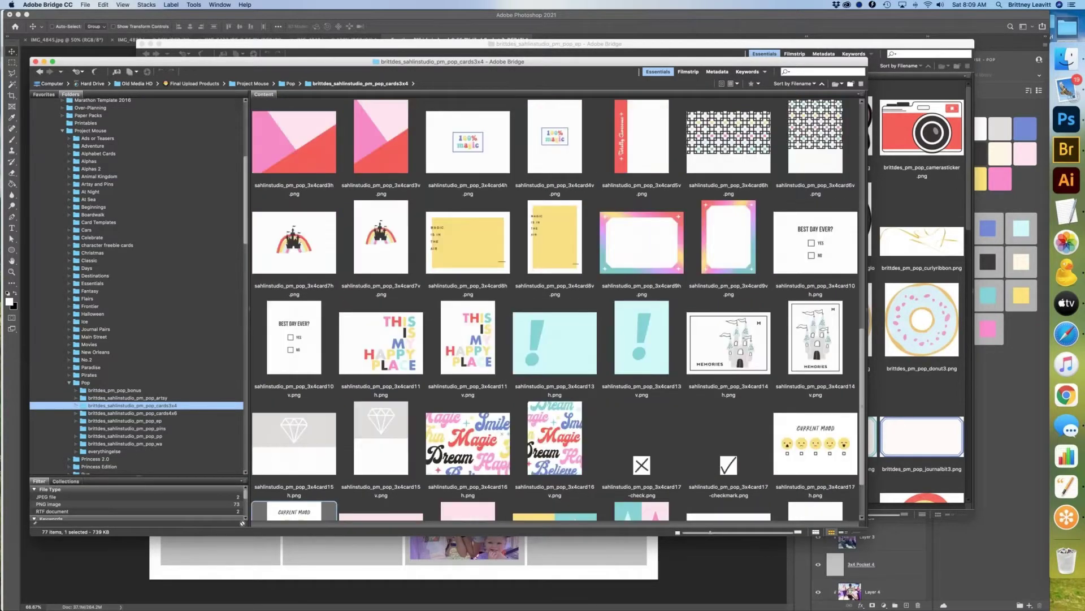
{"action": "left_click_drag", "start_coordinate": [294, 464], "coordinate": [576, 551]}
{"action": "key", "text": "Return"}
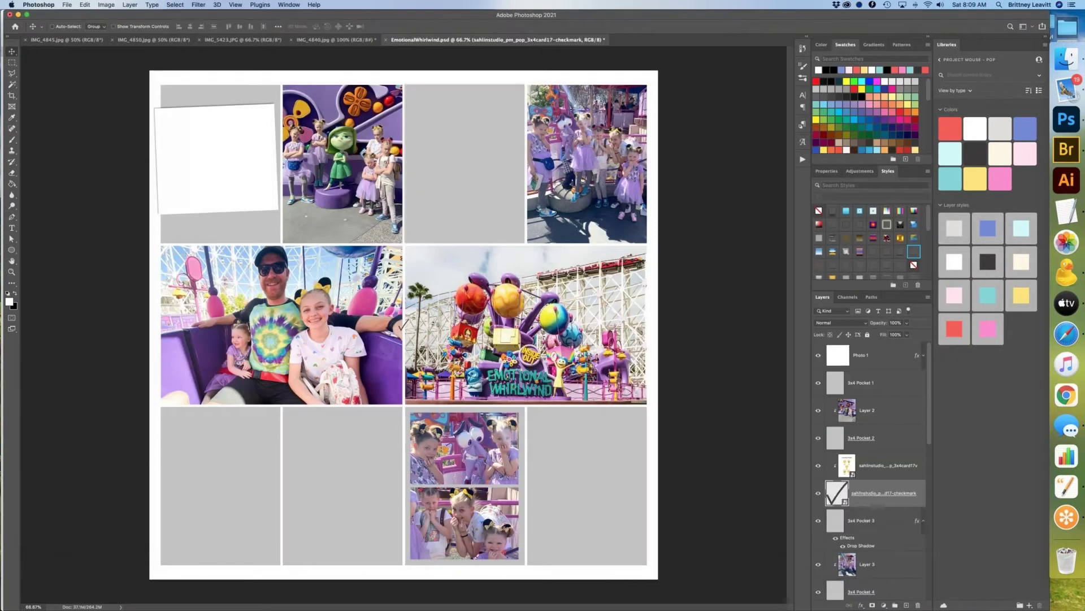
Step: Move the checkmark layer above the Current Mood card, position it on the laughing face's checkbox and clip the card to 3x4 Pocket 3 again
{"action": "left_click_drag", "start_coordinate": [870, 494], "coordinate": [870, 464]}
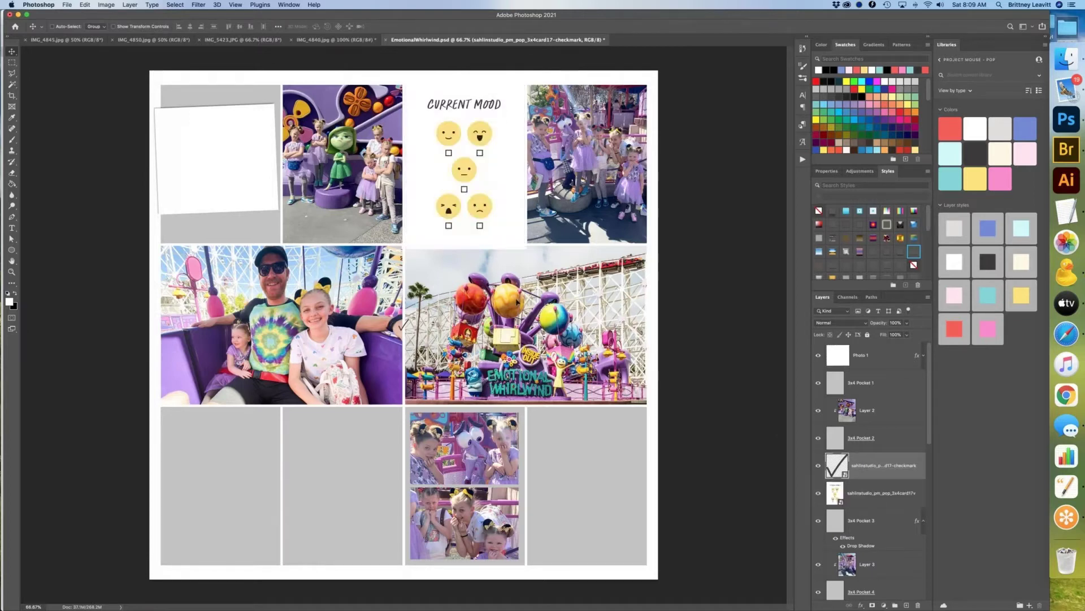
{"action": "left_click_drag", "start_coordinate": [518, 301], "coordinate": [484, 186]}
{"action": "left_click", "coordinate": [874, 502]}
{"action": "key", "text": "super+alt+g"}
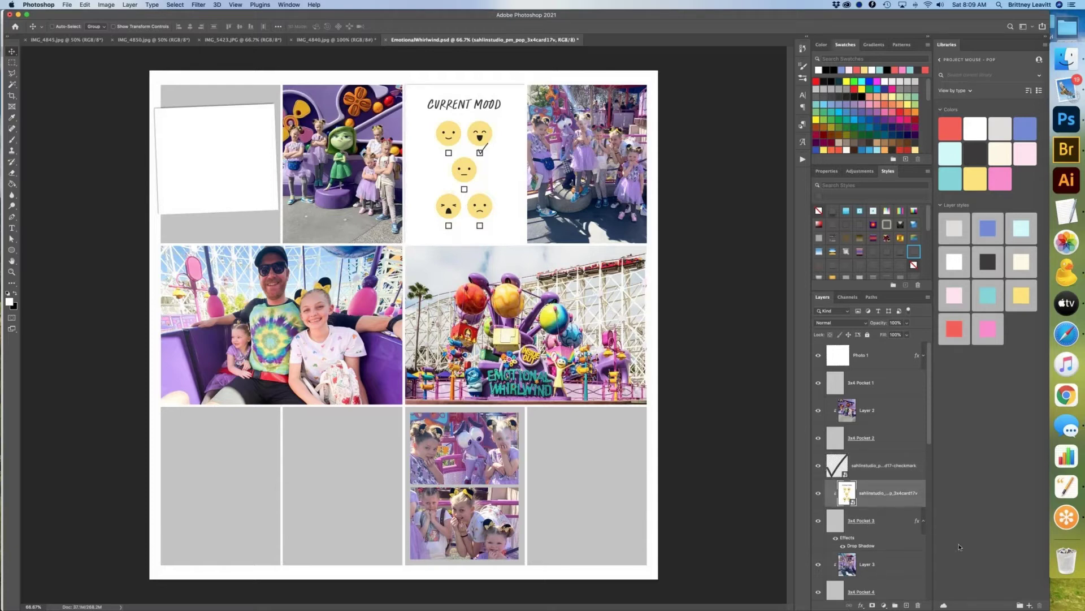
{"action": "left_click", "coordinate": [924, 521]}
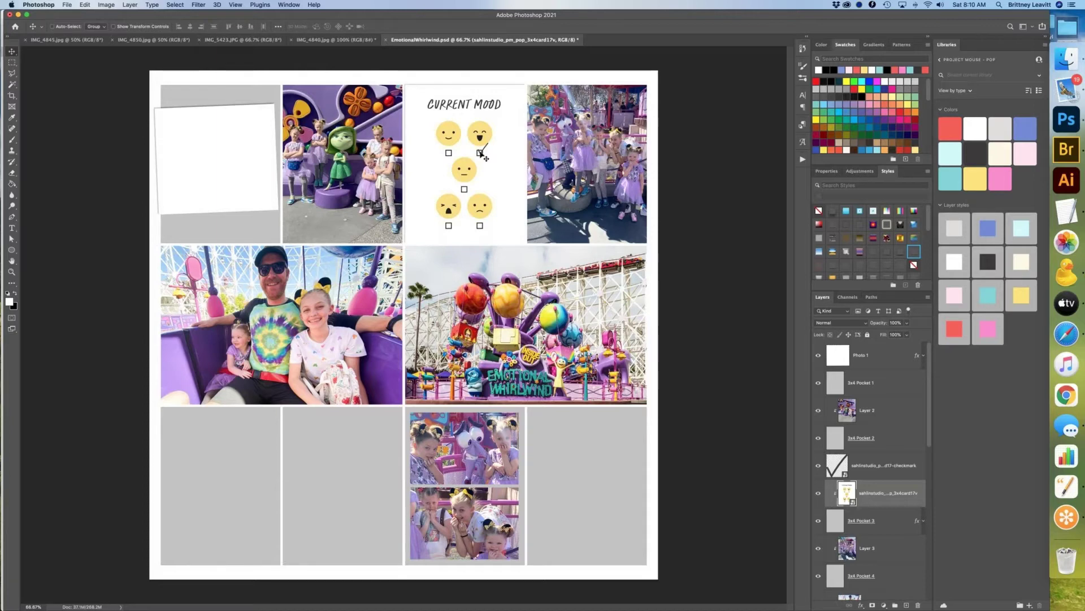
Step: Color the checkmark red with the library's Style 33 and nudge it slightly on the laughing face's checkbox
{"action": "left_click", "coordinate": [898, 464]}
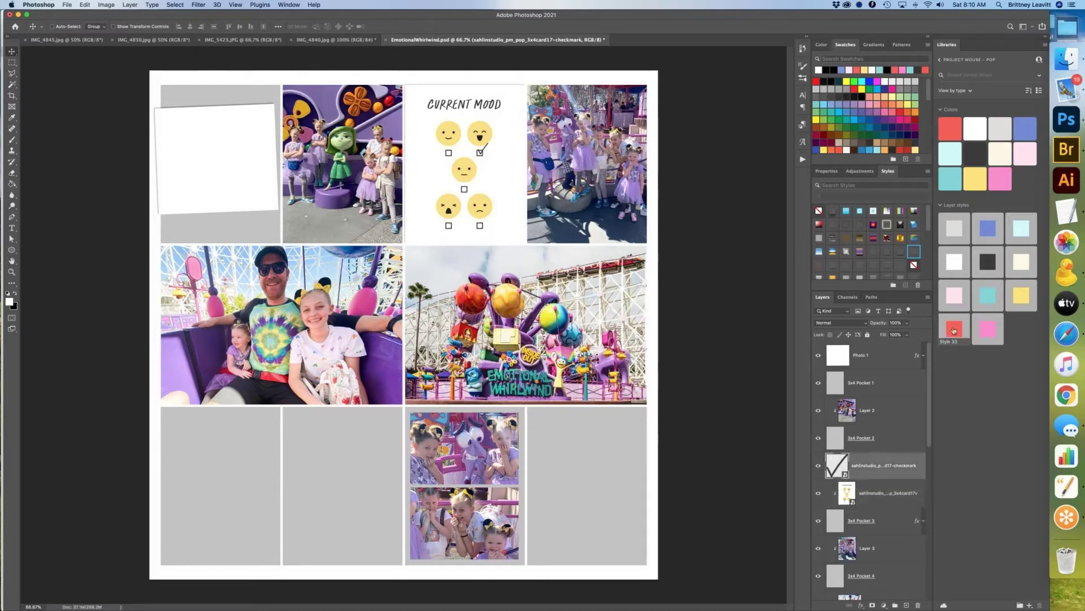
{"action": "left_click", "coordinate": [954, 330]}
{"action": "left_click_drag", "start_coordinate": [492, 139], "coordinate": [493, 140]}
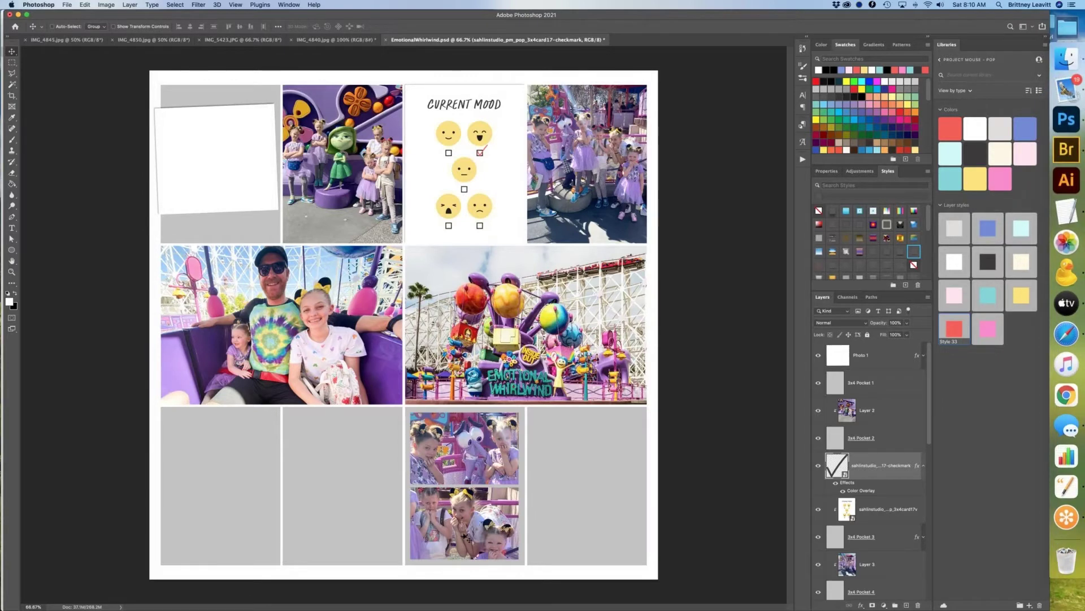
Step: Apply the saved drop shadow style to both the Small Photo 1 and Small Photo 2 frames
{"action": "left_click", "coordinate": [471, 445], "text": "super"}
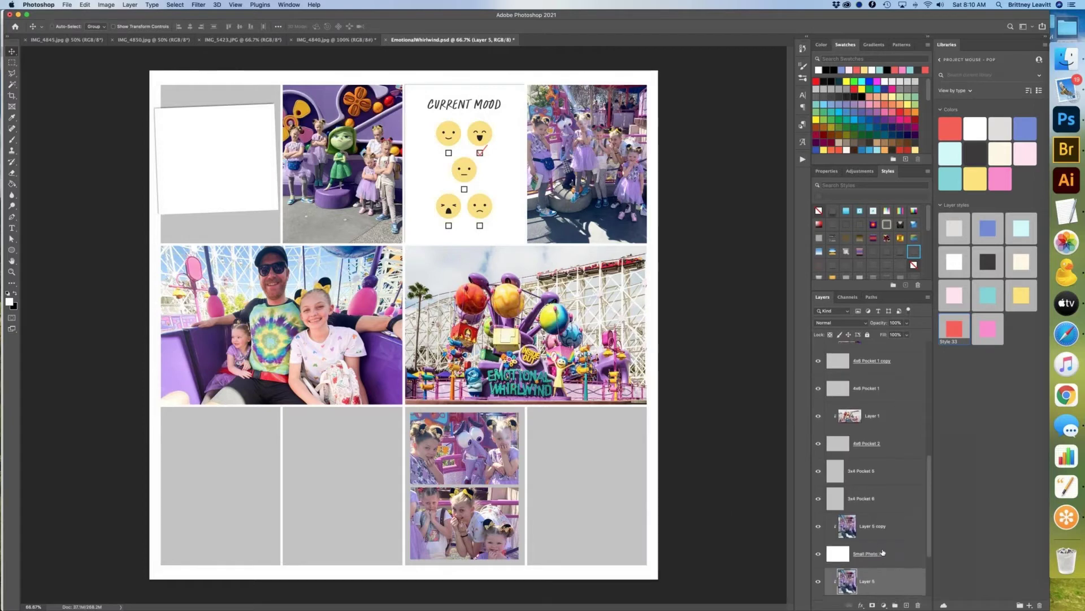
{"action": "scroll", "coordinate": [879, 526], "scroll_direction": "down", "scroll_amount": 3}
{"action": "left_click", "coordinate": [889, 490]}
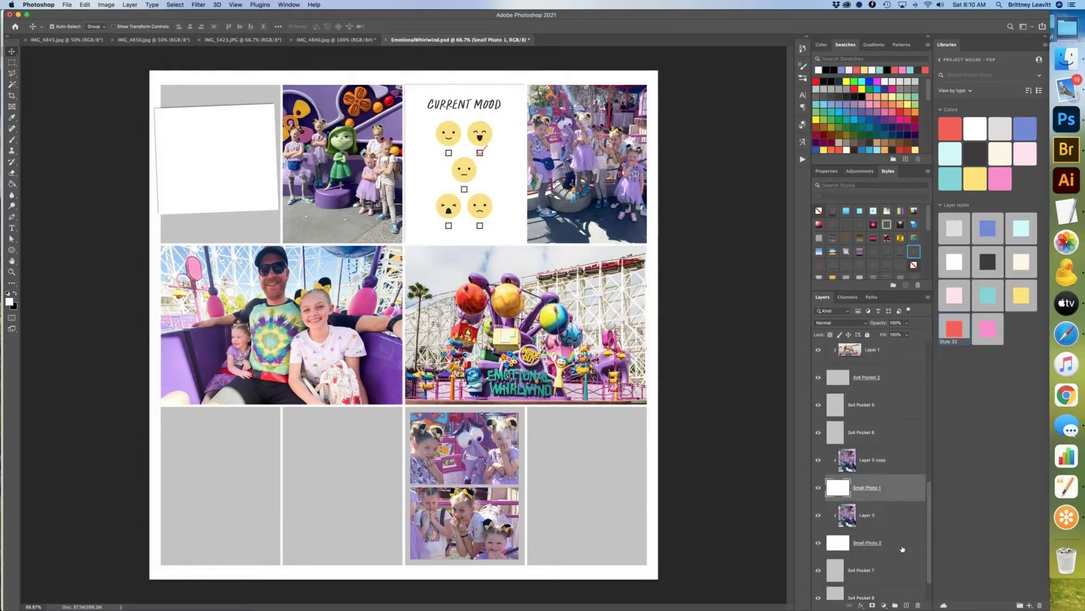
{"action": "left_click", "coordinate": [902, 547], "text": "super"}
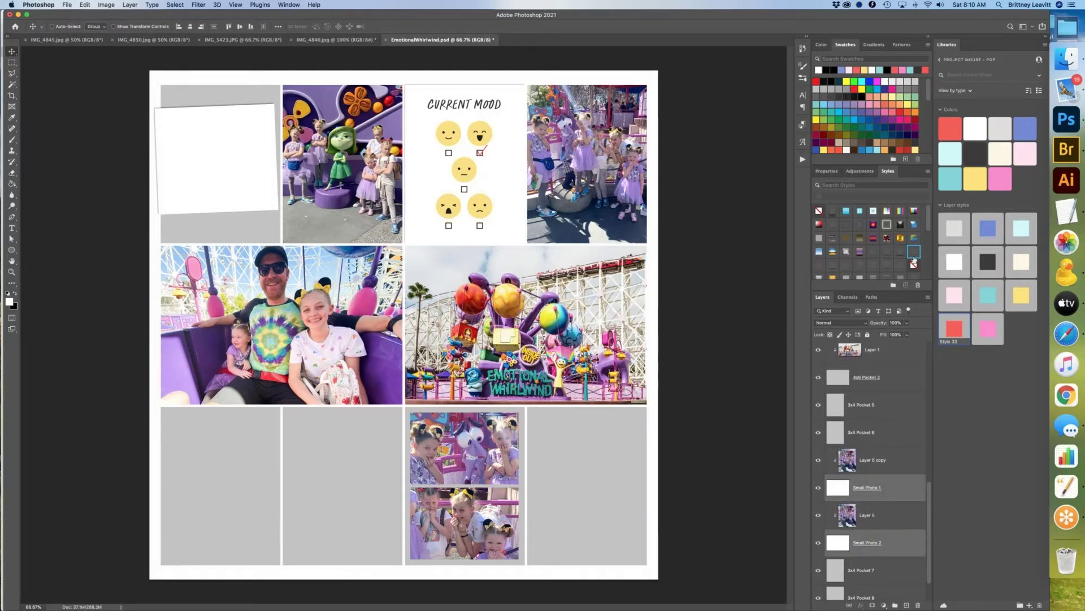
{"action": "left_click", "coordinate": [915, 254]}
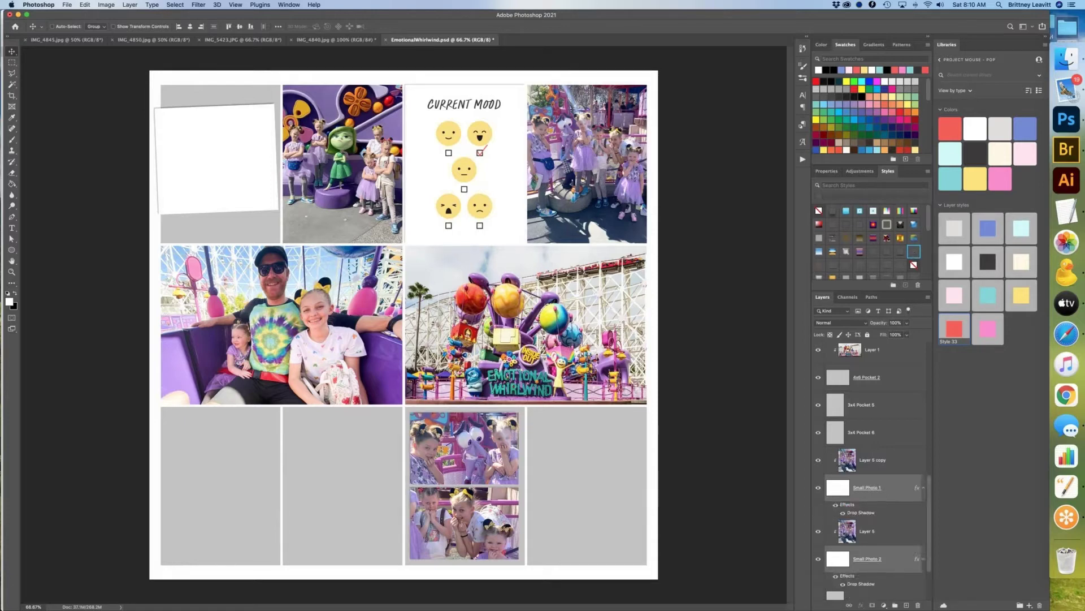
Step: Switch to Adobe Bridge and look through the 3x4 cards for one that suits the empty pockets in the layout's bottom row
{"action": "left_click", "coordinate": [1068, 139]}
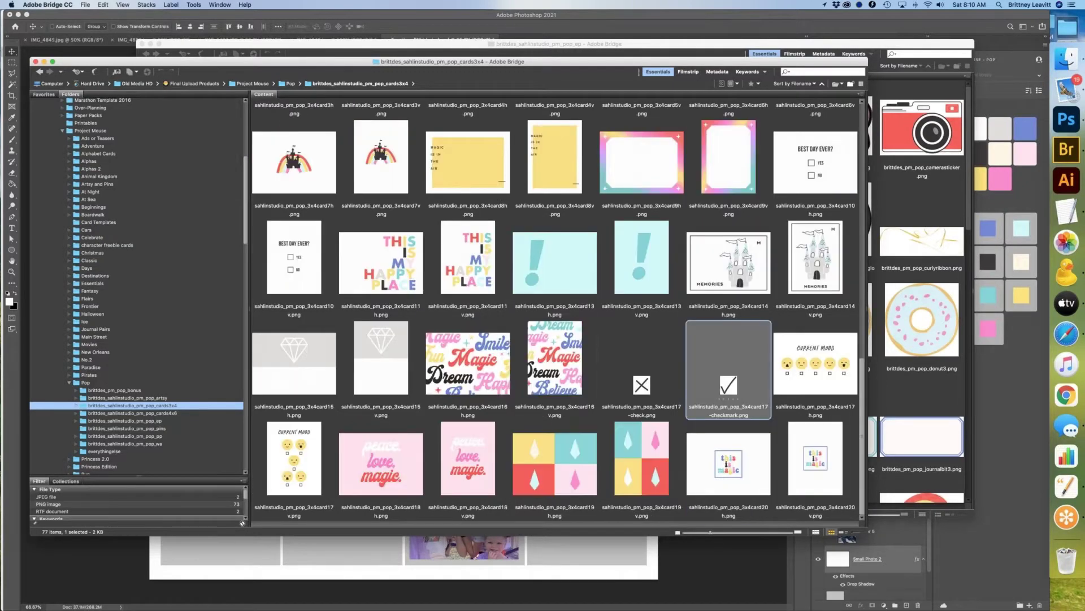
{"action": "scroll", "coordinate": [556, 309], "scroll_direction": "up", "scroll_amount": 2}
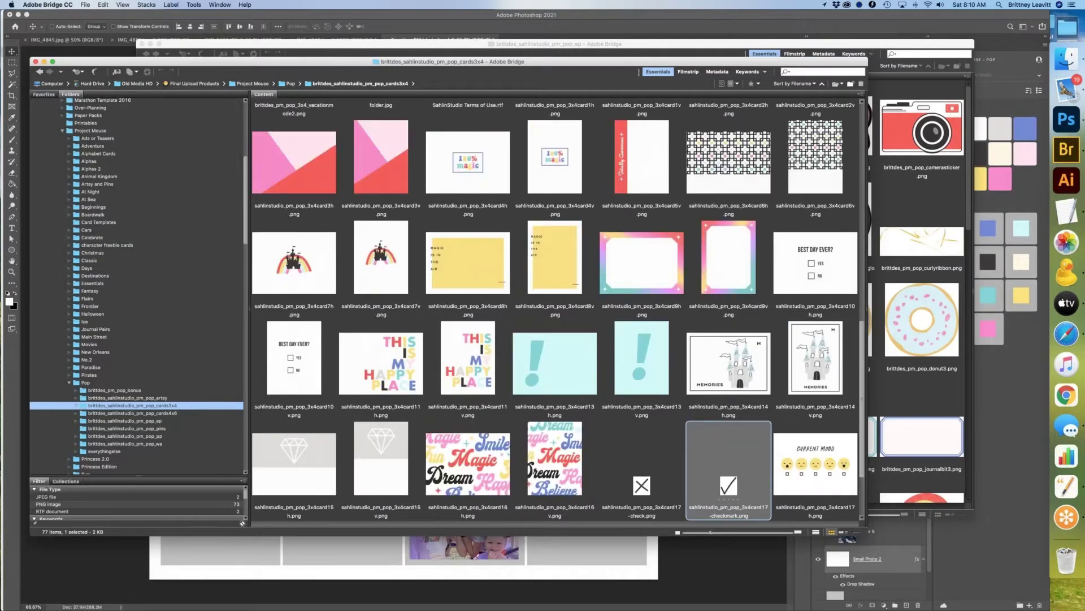
{"action": "scroll", "coordinate": [556, 308], "scroll_direction": "up", "scroll_amount": 2}
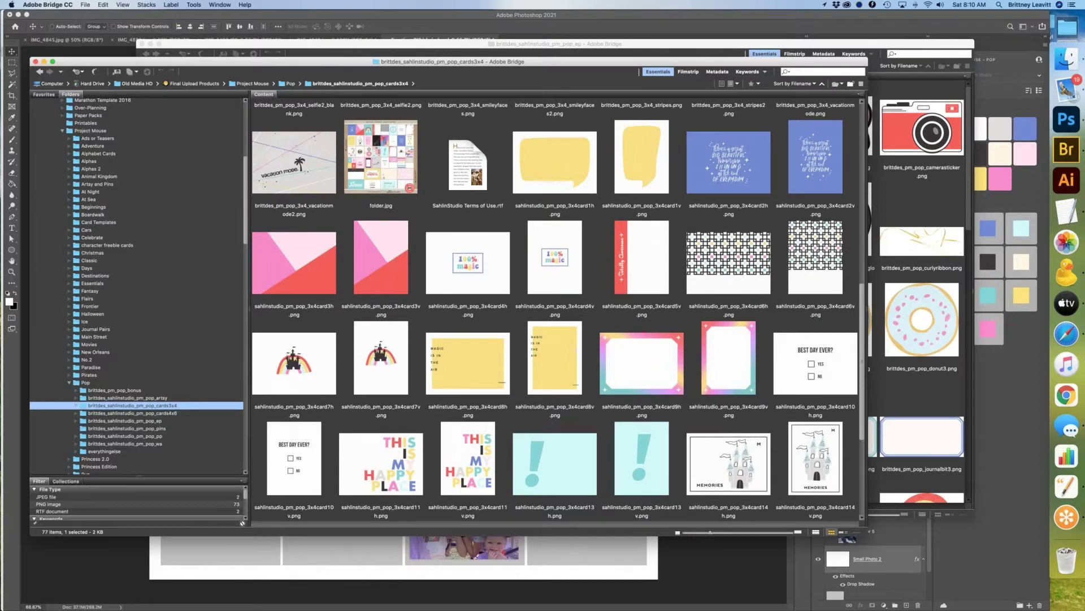
{"action": "scroll", "coordinate": [555, 308], "scroll_direction": "up", "scroll_amount": 4}
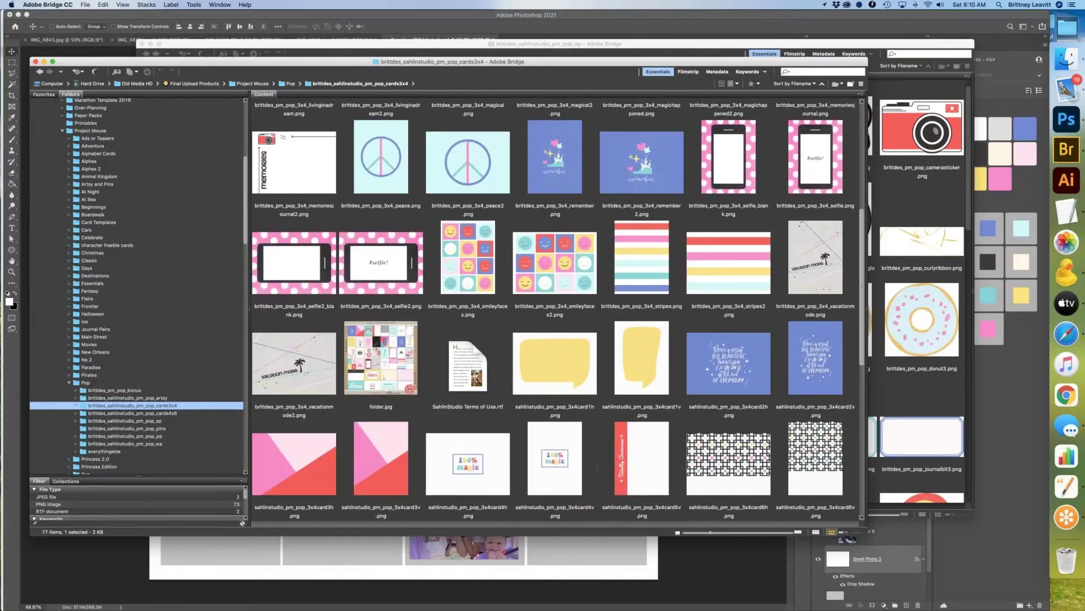
{"action": "scroll", "coordinate": [556, 308], "scroll_direction": "up", "scroll_amount": 2}
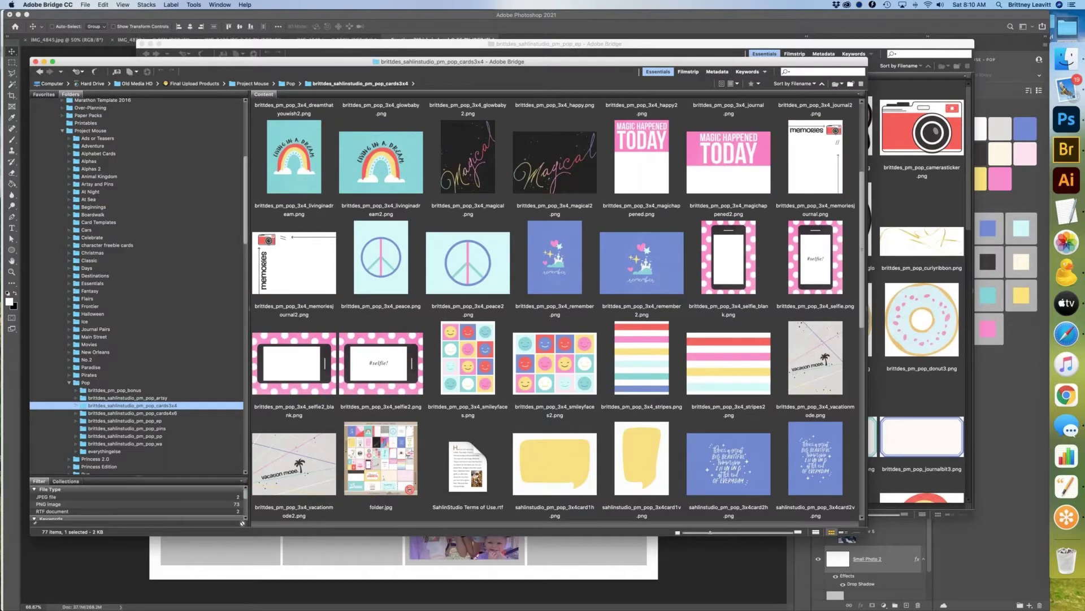
{"action": "scroll", "coordinate": [556, 308], "scroll_direction": "up", "scroll_amount": 4}
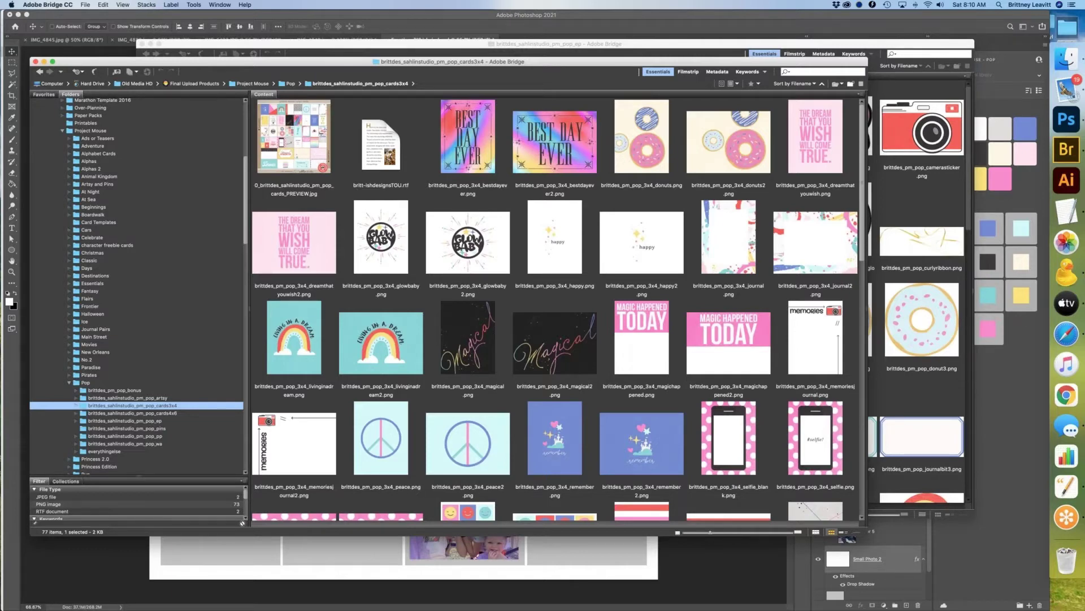
{"action": "scroll", "coordinate": [556, 308], "scroll_direction": "down", "scroll_amount": 4}
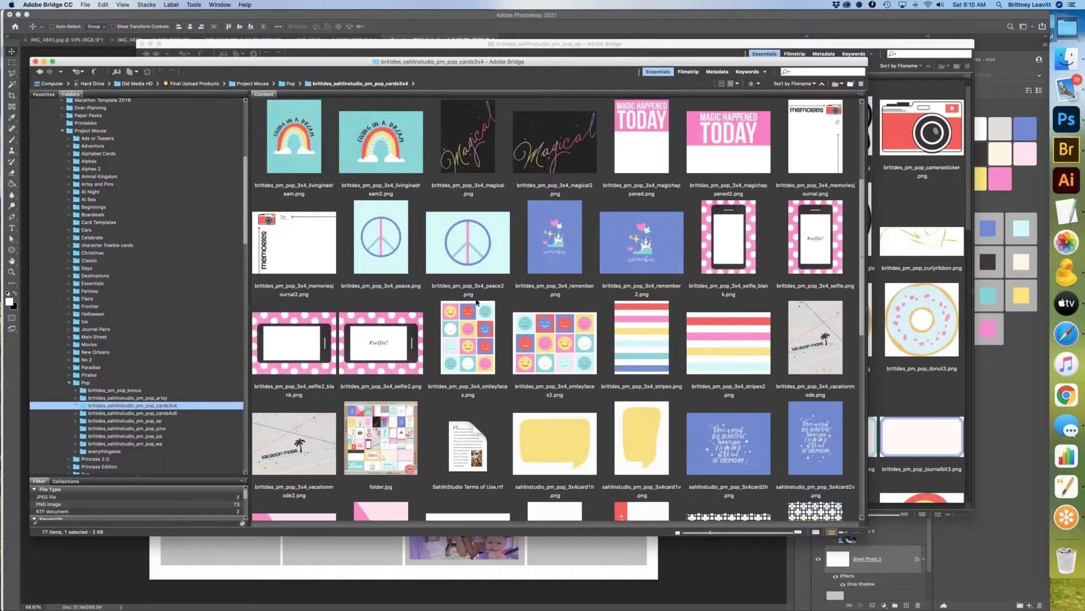
{"action": "scroll", "coordinate": [476, 303], "scroll_direction": "down", "scroll_amount": 2}
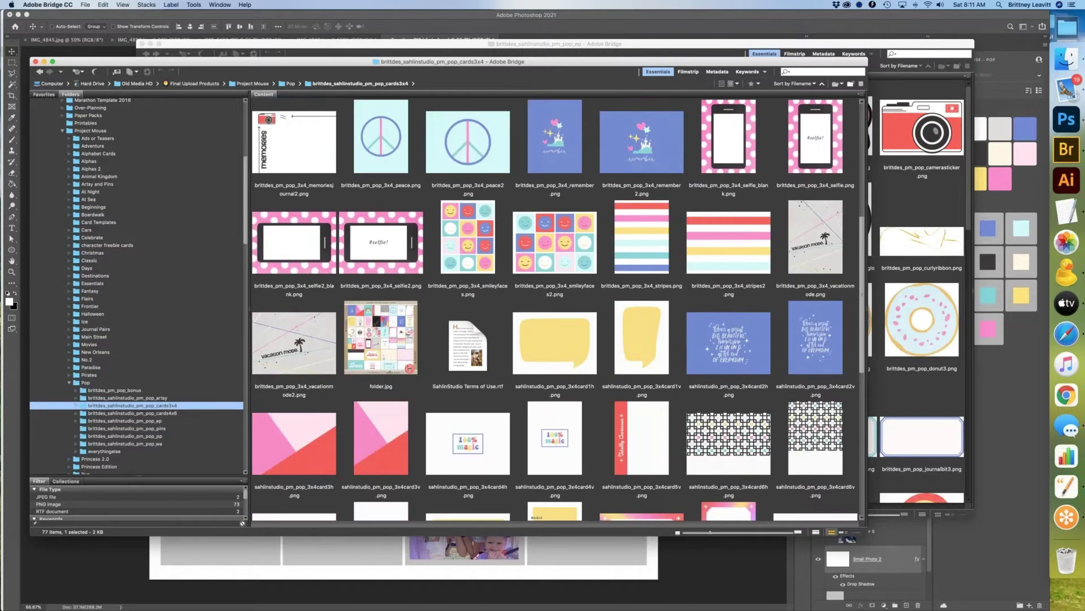
{"action": "scroll", "coordinate": [556, 308], "scroll_direction": "down", "scroll_amount": 2}
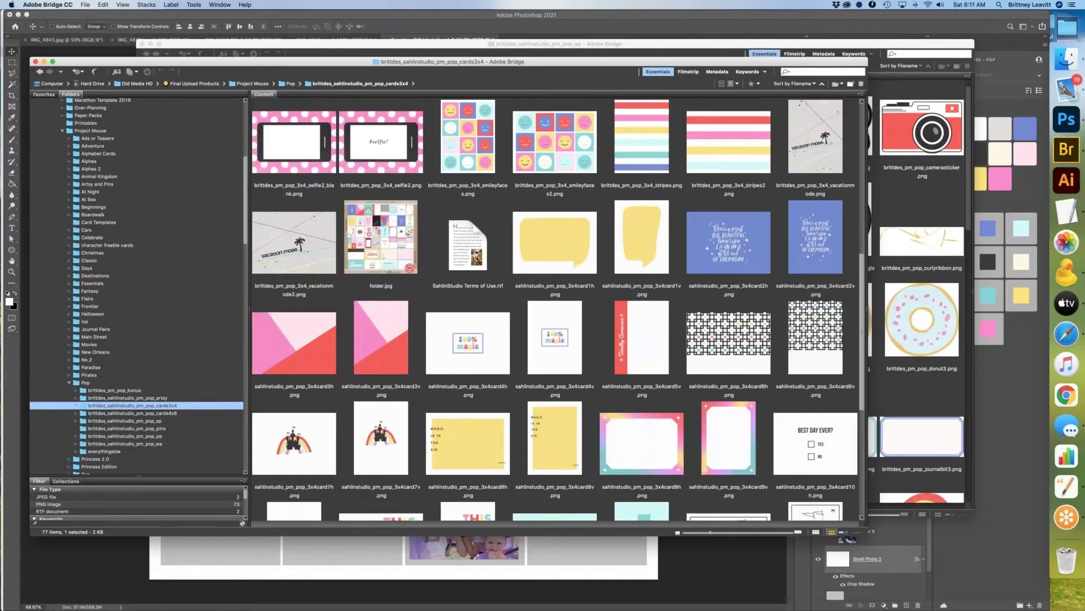
{"action": "left_click", "coordinate": [352, 543]}
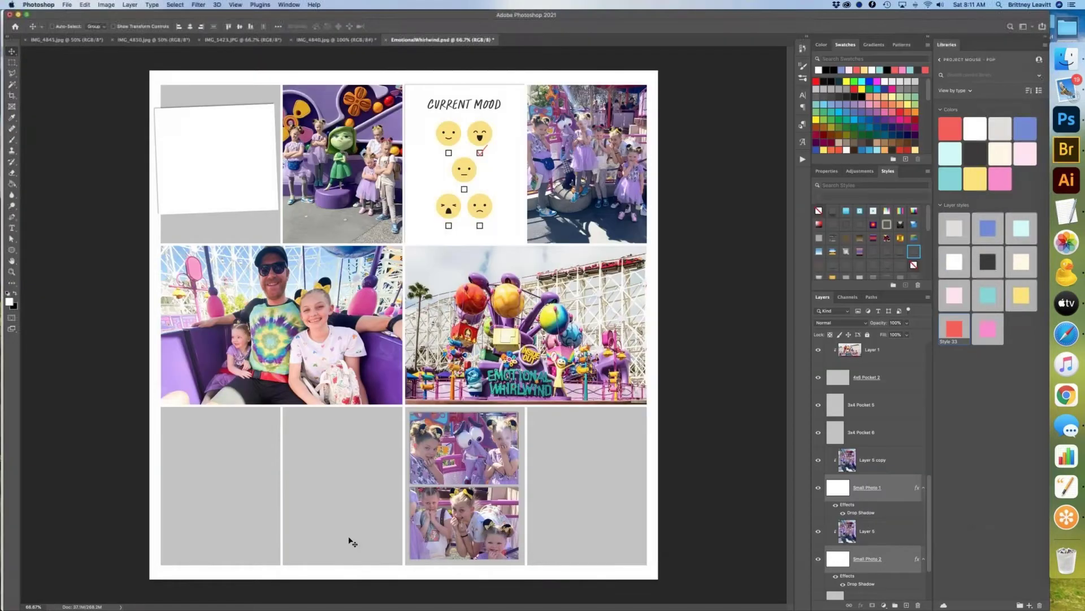
{"action": "left_click", "coordinate": [1070, 155]}
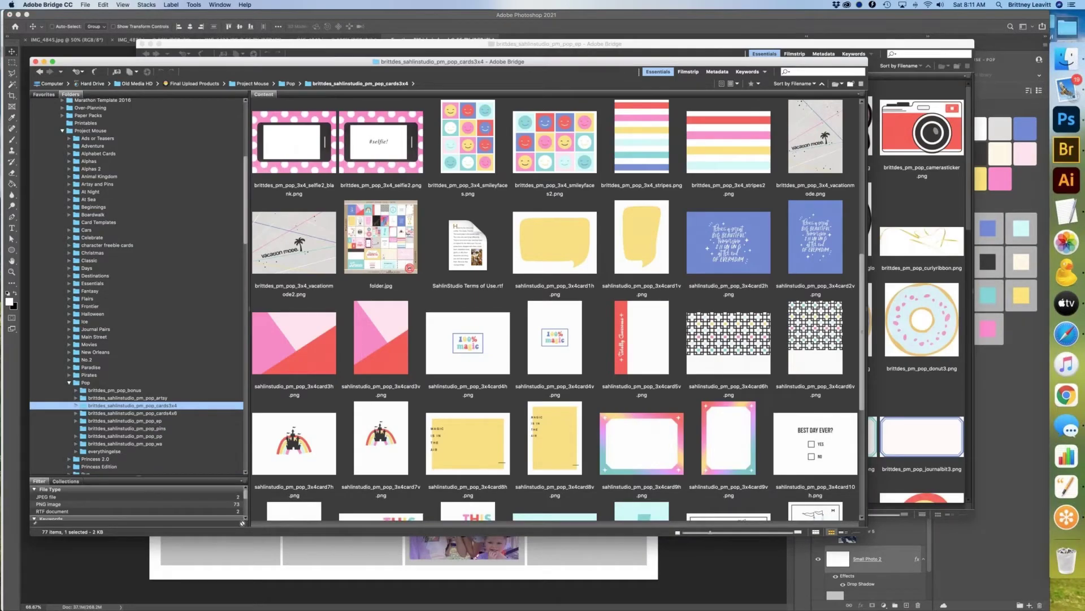
Step: Place the tie-dye card brittdes_pm_pop_bonus_card1.png from the brittdes_pm_pop_bonus folder, position it over the bottom-left pocket and move its layer directly above 3x4 Pocket 1
{"action": "key", "text": "Up"}
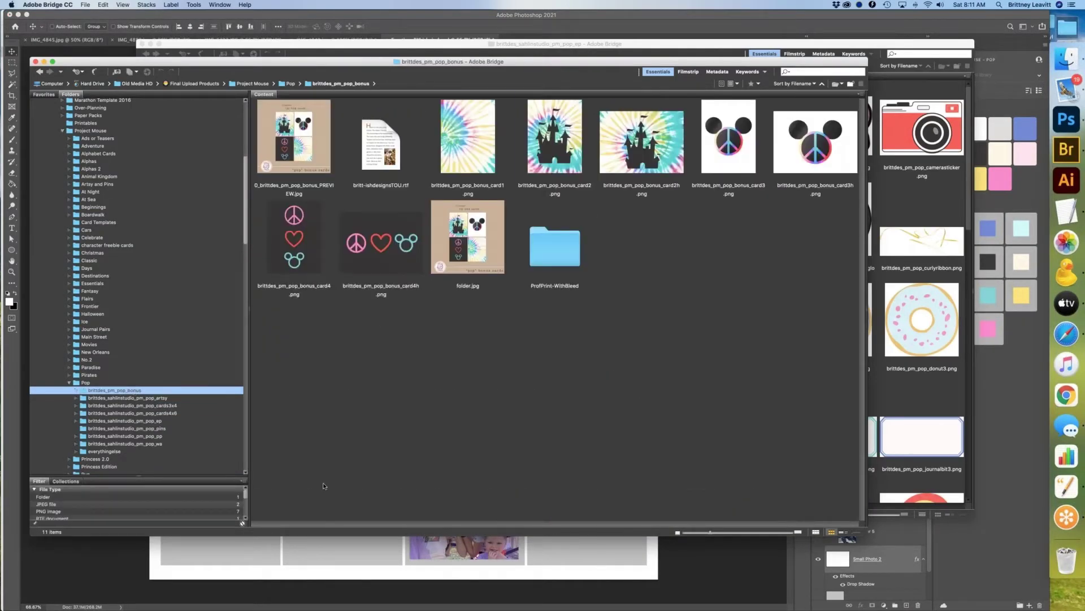
{"action": "left_click_drag", "start_coordinate": [468, 136], "coordinate": [339, 546]}
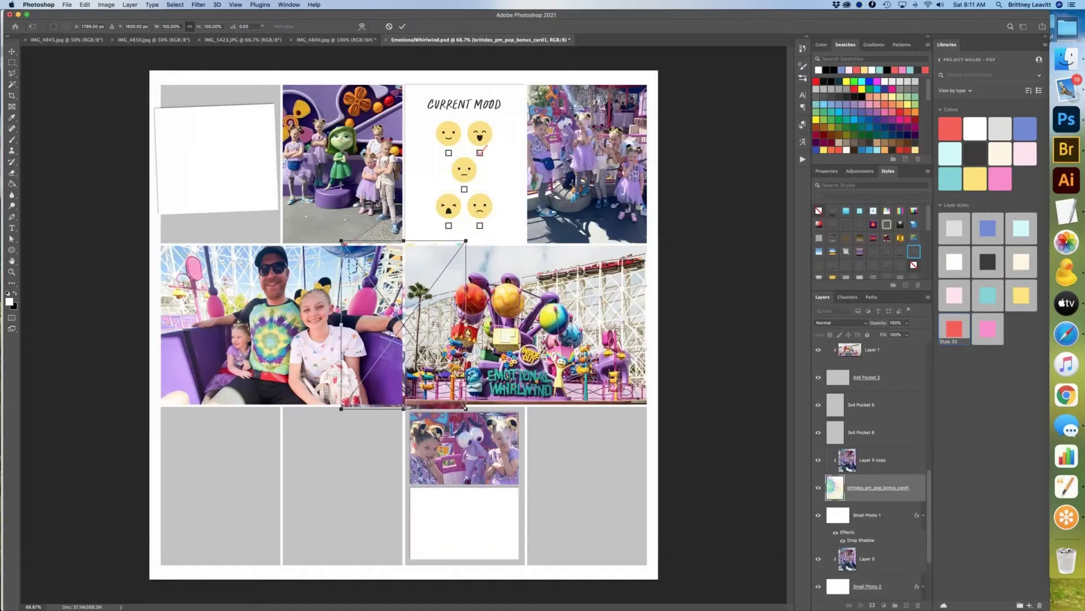
{"action": "key", "text": "Return"}
{"action": "left_click_drag", "start_coordinate": [431, 345], "coordinate": [263, 477]}
{"action": "mouse_move", "coordinate": [872, 376]}
{"action": "left_mouse_down"}
{"action": "mouse_move", "coordinate": [860, 302]}
{"action": "mouse_move", "coordinate": [860, 376]}
{"action": "left_mouse_up"}
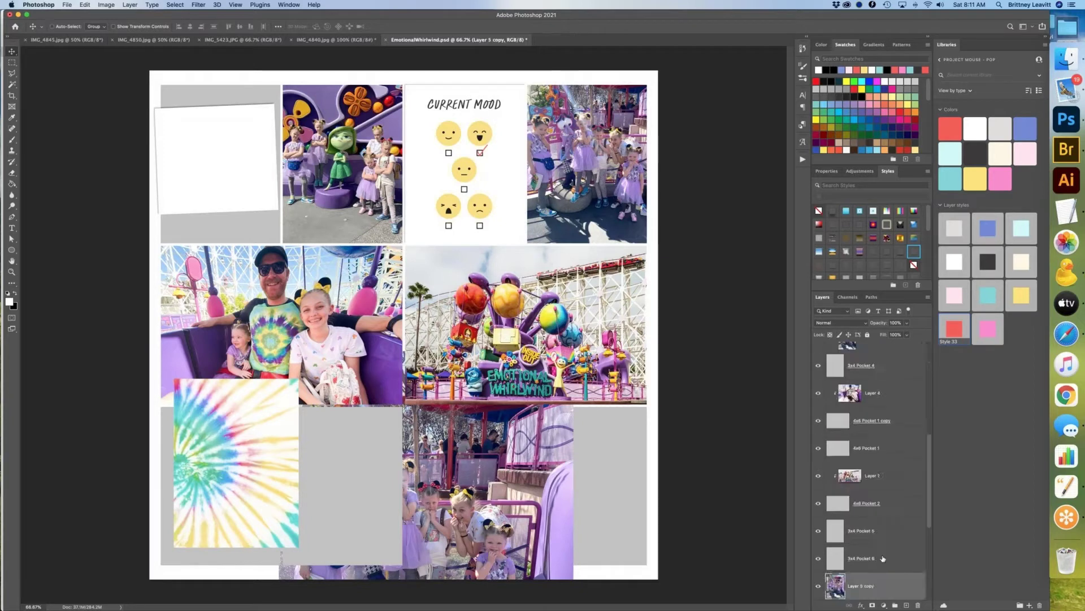
Step: Clip the Layer 5 copy photo back to the Small Photo 1 frame
{"action": "scroll", "coordinate": [870, 480], "scroll_direction": "down", "scroll_amount": 5}
{"action": "left_click", "coordinate": [865, 528]}
{"action": "key", "text": "super+alt+g"}
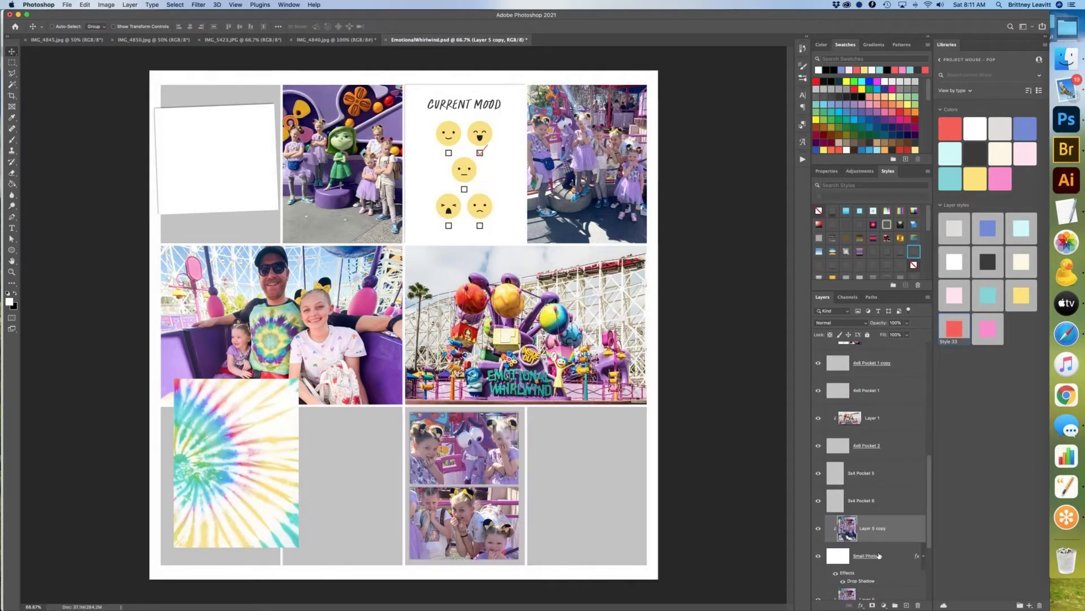
{"action": "scroll", "coordinate": [871, 509], "scroll_direction": "down", "scroll_amount": 1}
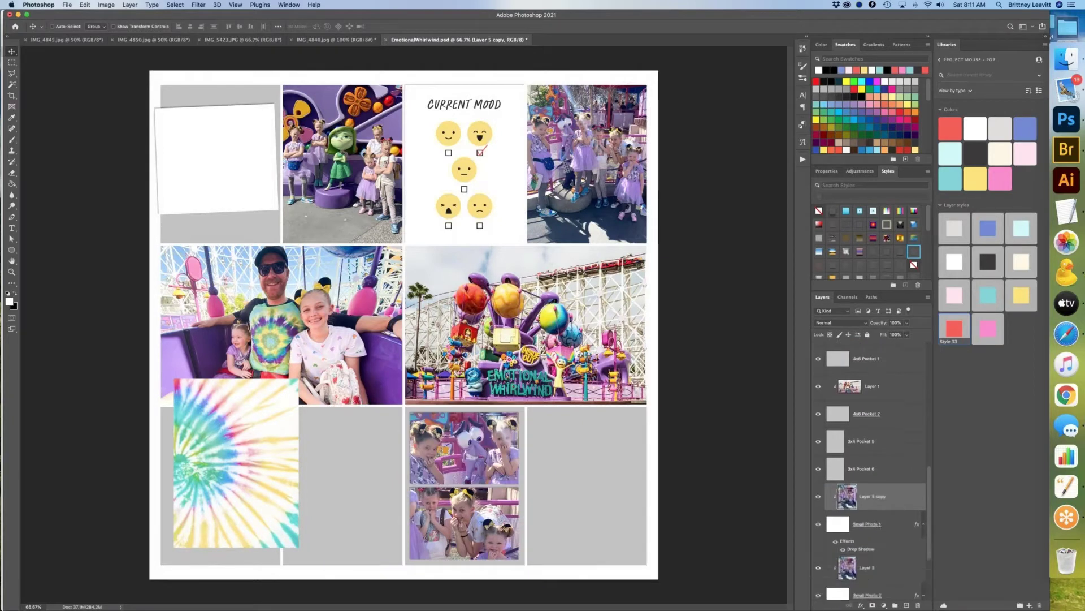
Step: Move the tie-dye card over the bottom row's second pocket, place its layer directly above 3x4 Pocket 6 and clip it there
{"action": "left_click", "coordinate": [255, 237]}
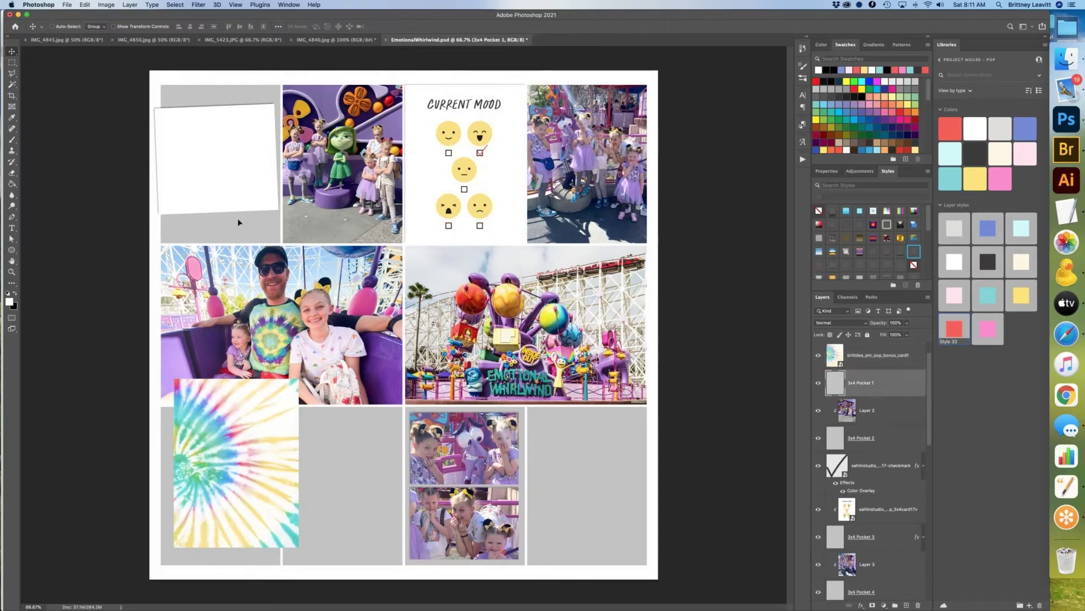
{"action": "left_click", "coordinate": [267, 483]}
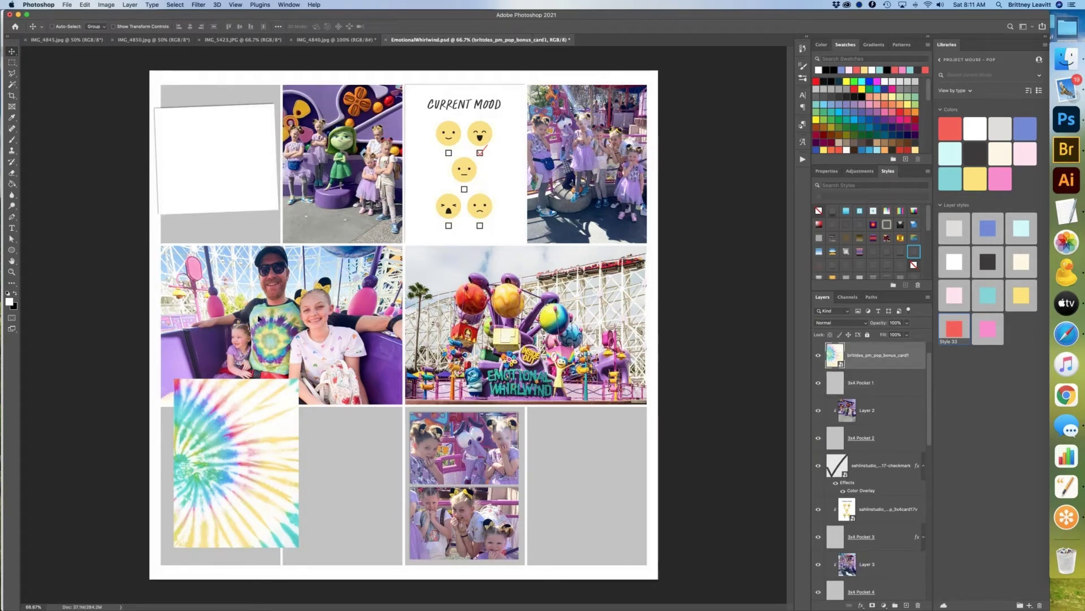
{"action": "left_click_drag", "start_coordinate": [267, 483], "coordinate": [256, 517]}
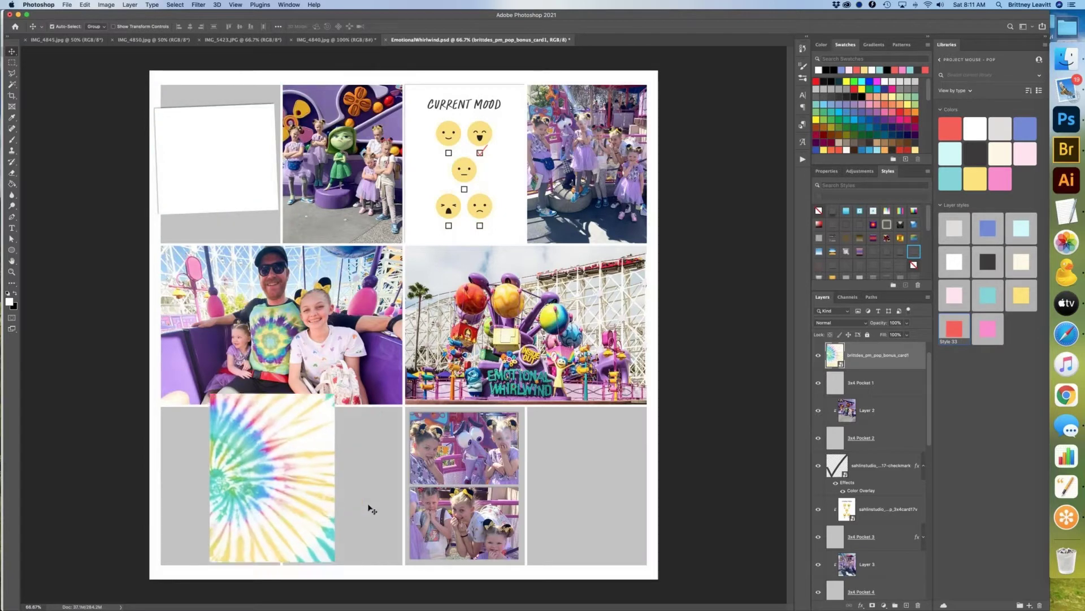
{"action": "left_click", "coordinate": [373, 507], "text": "super"}
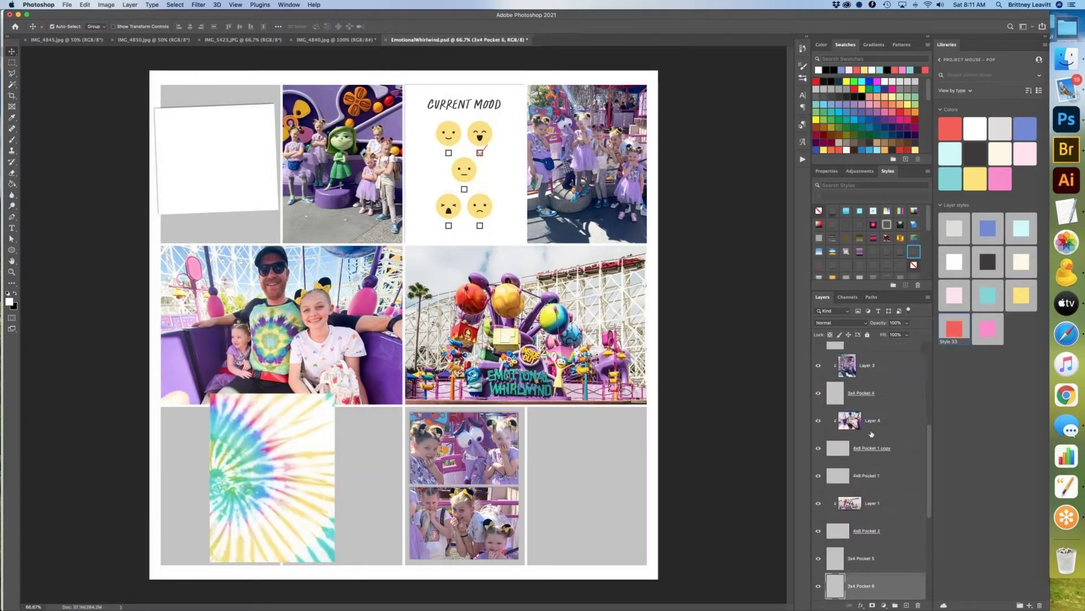
{"action": "scroll", "coordinate": [871, 434], "scroll_direction": "up", "scroll_amount": 6}
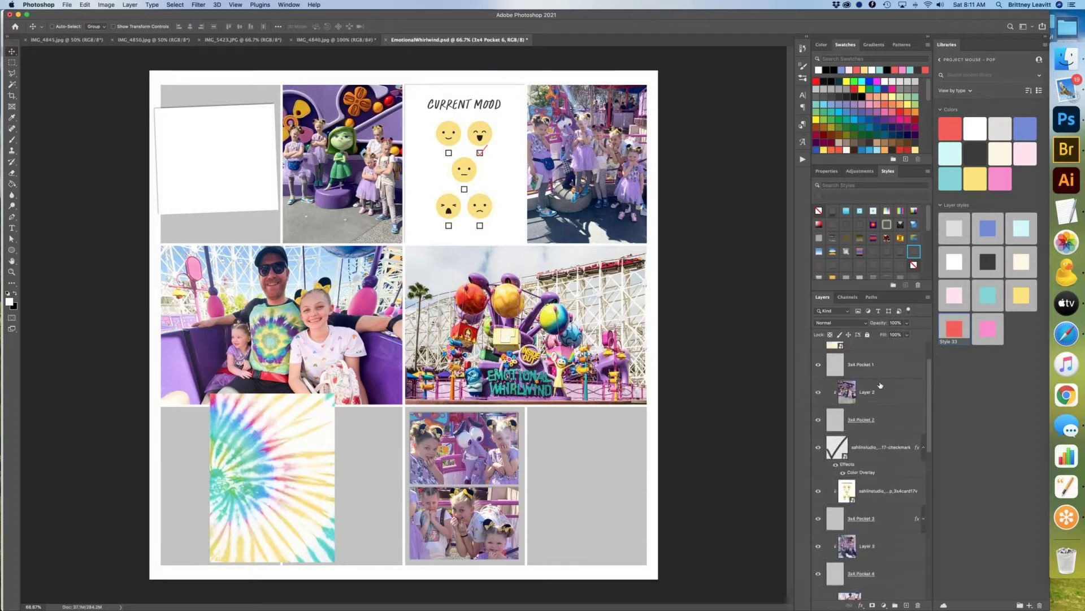
{"action": "scroll", "coordinate": [880, 385], "scroll_direction": "down", "scroll_amount": 6}
{"action": "left_click_drag", "start_coordinate": [874, 588], "coordinate": [657, 540]}
{"action": "left_click_drag", "start_coordinate": [310, 507], "coordinate": [364, 509]}
{"action": "key", "text": "super+alt+g"}
{"action": "key", "text": "super+t"}
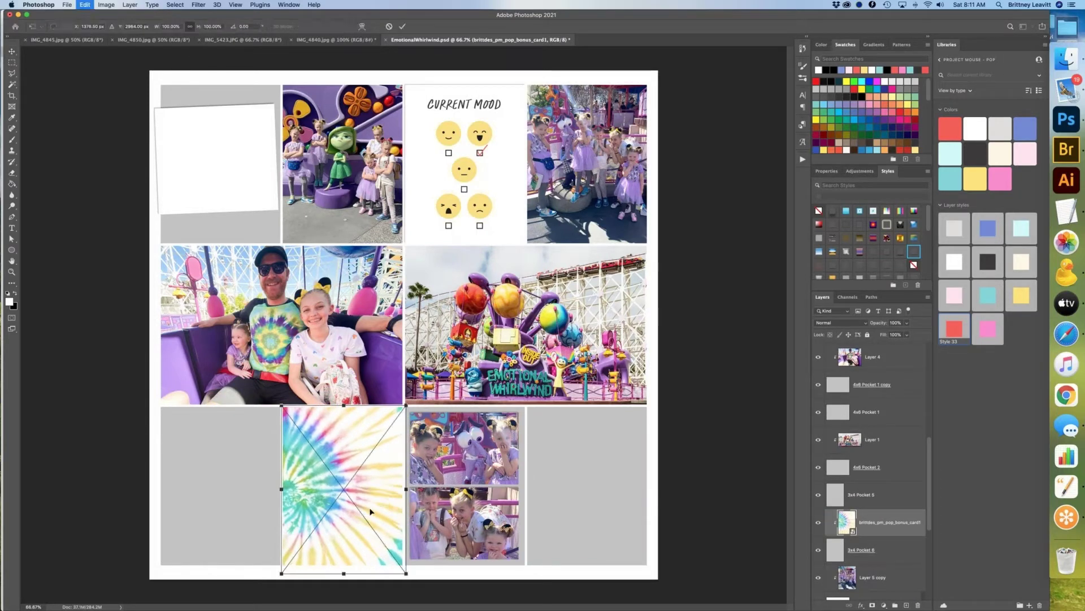
{"action": "key", "text": "Return"}
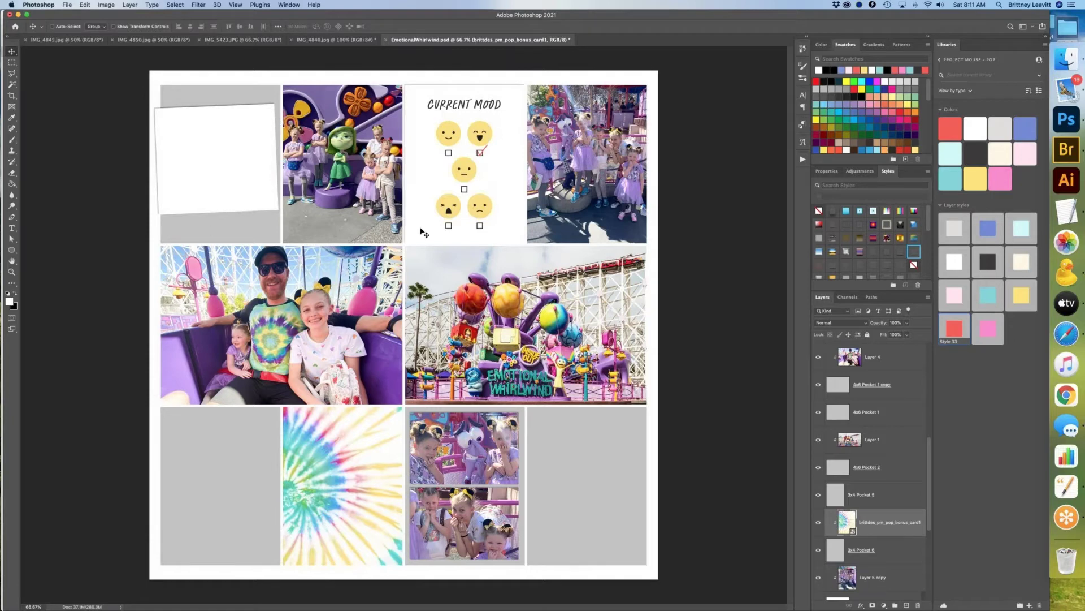
Step: Save the EmotionalWhirlwind.psd document
{"action": "left_click", "coordinate": [1061, 149]}
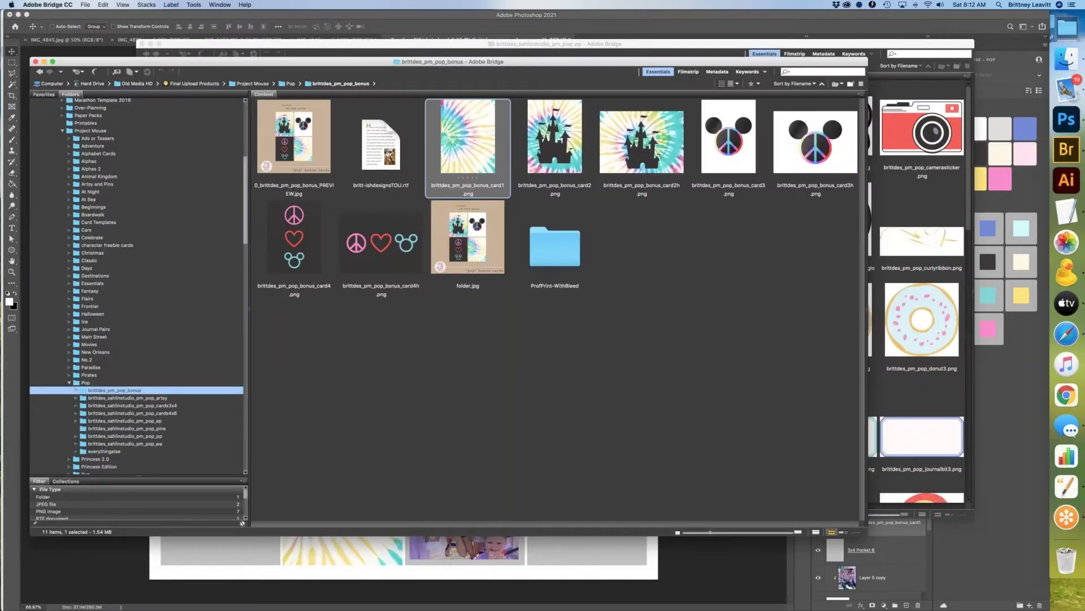
{"action": "key", "text": "super+Tab"}
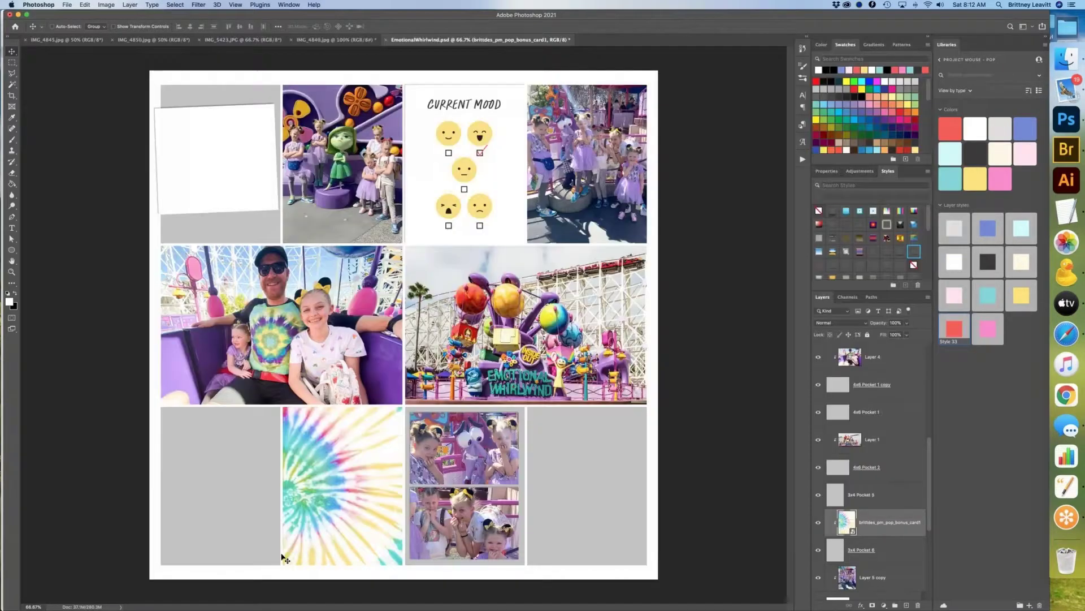
{"action": "left_click", "coordinate": [66, 4]}
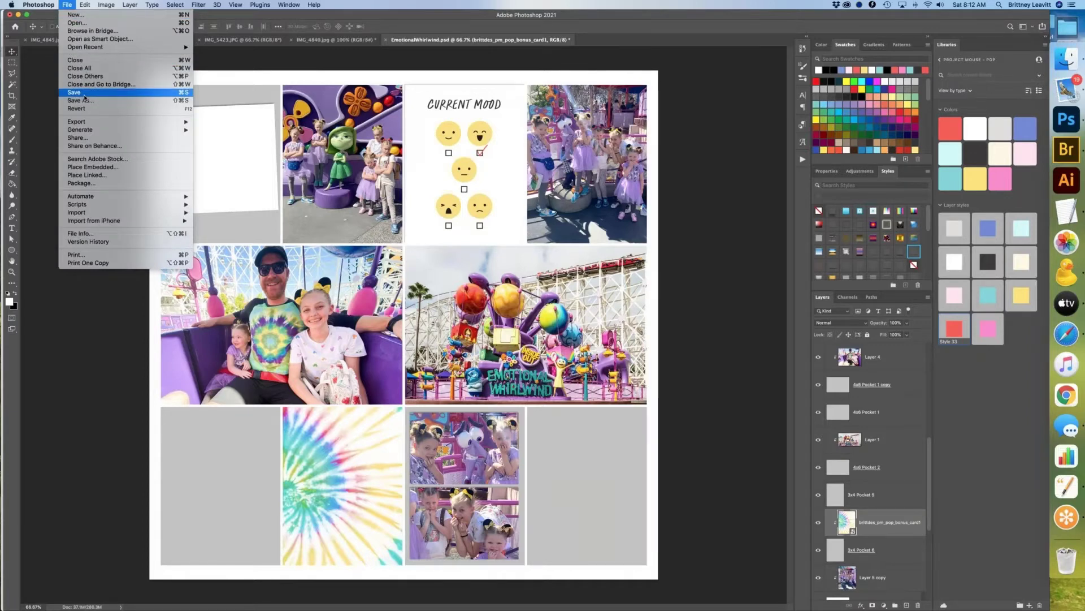
{"action": "left_click", "coordinate": [84, 94]}
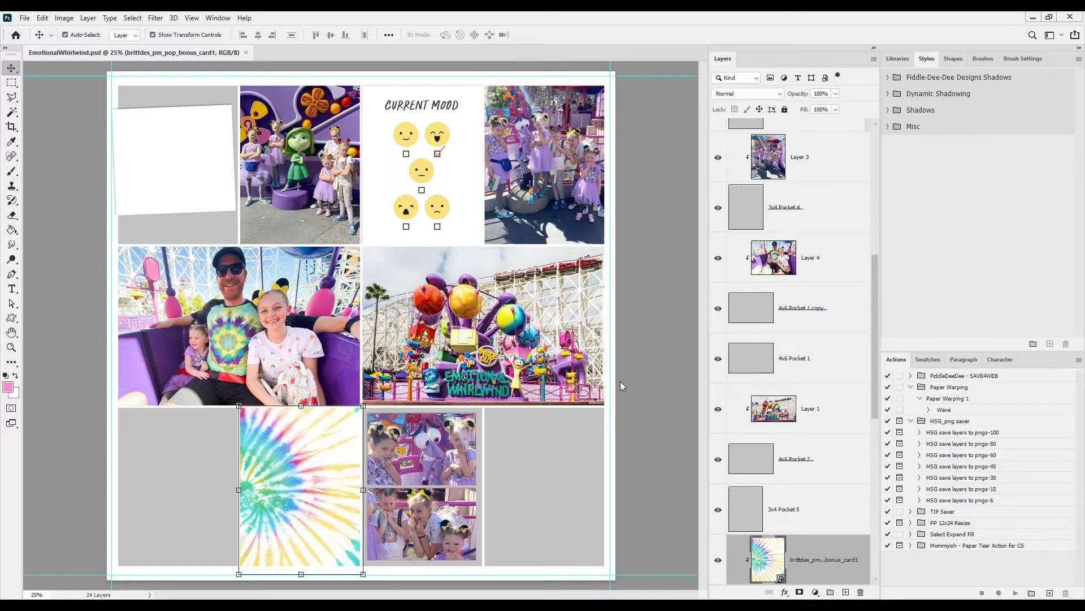
Step: Place the rainbow starry paper brittdes_pm_pop_paper6 directly above the Background layer
{"action": "left_click", "coordinate": [613, 412]}
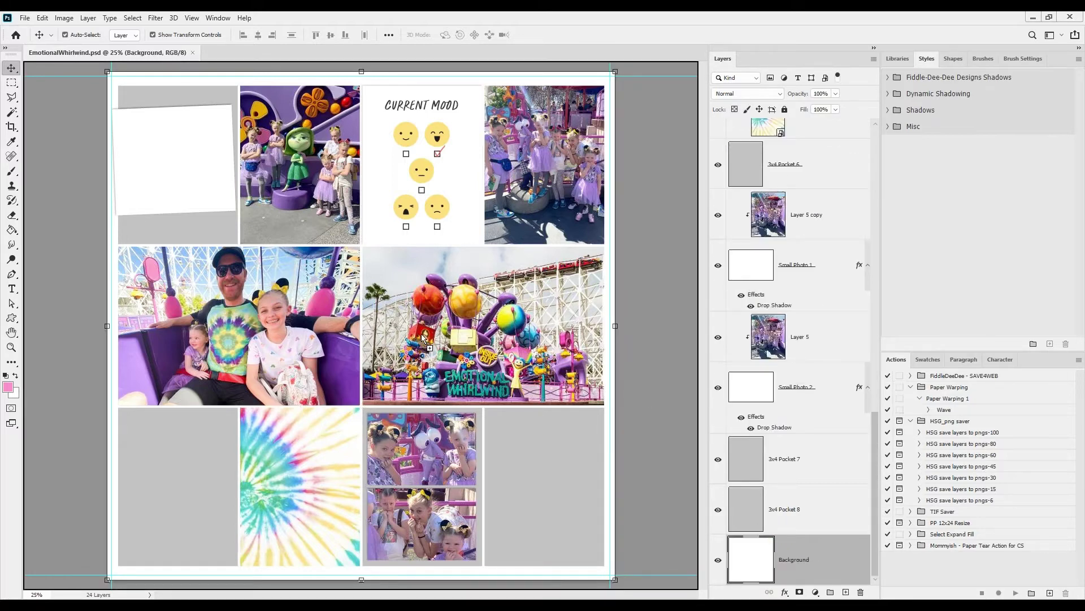
{"action": "key", "text": "ctrl+v"}
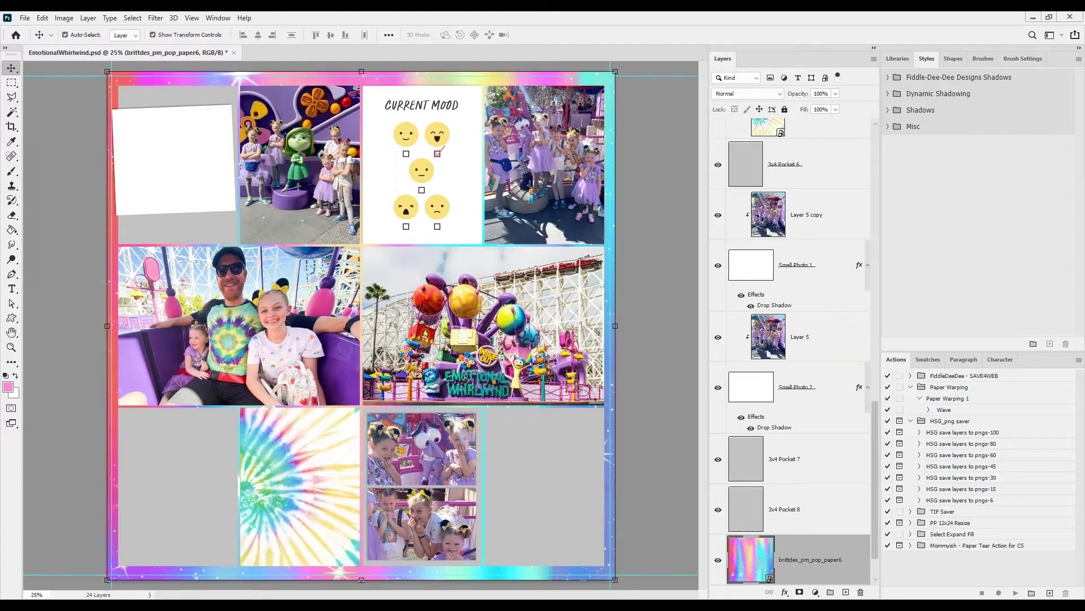
Step: Bring the brittdes_pm_pop_paper6 layer to the front of the stack and undo that reordering
{"action": "key", "text": "ctrl+shift+bracketright"}
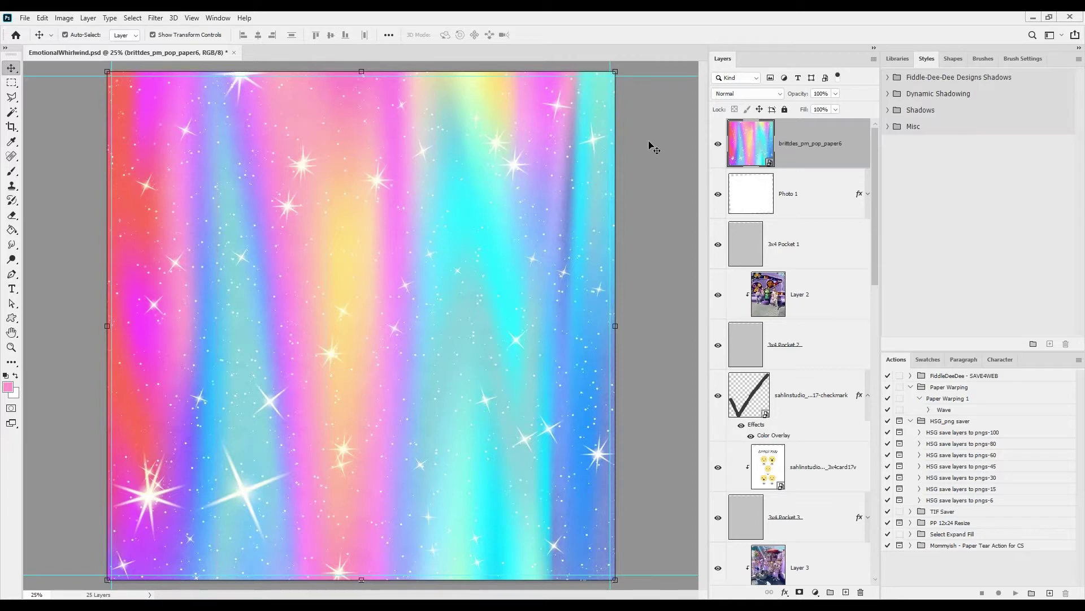
{"action": "left_click", "coordinate": [43, 19]}
{"action": "left_click", "coordinate": [49, 31]}
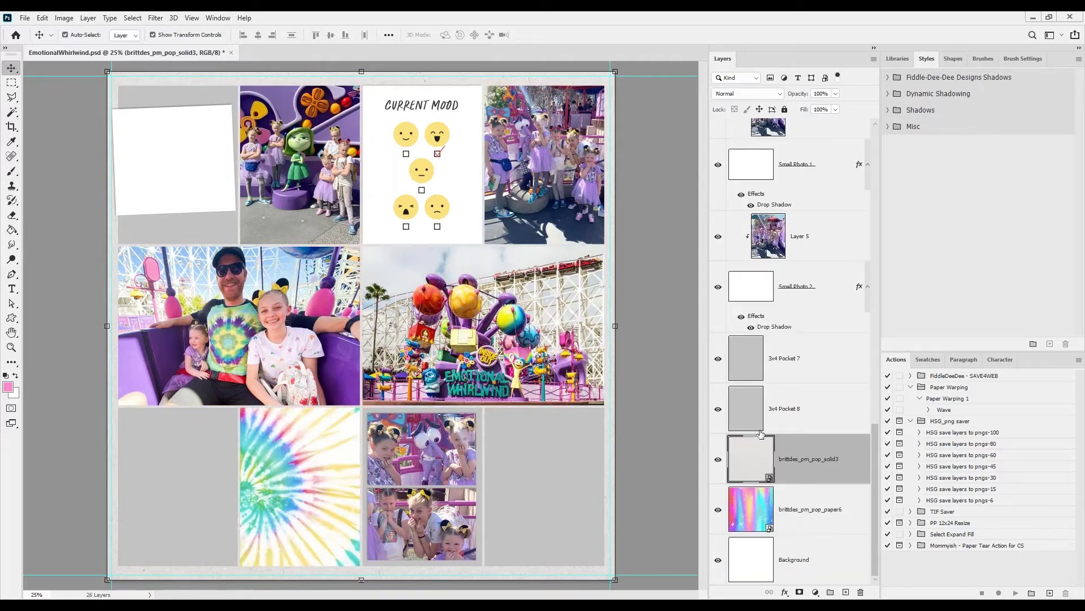
Step: Move the brittdes_pm_pop_paper6 layer directly above 3x4 Pocket 8
{"action": "left_click", "coordinate": [808, 513]}
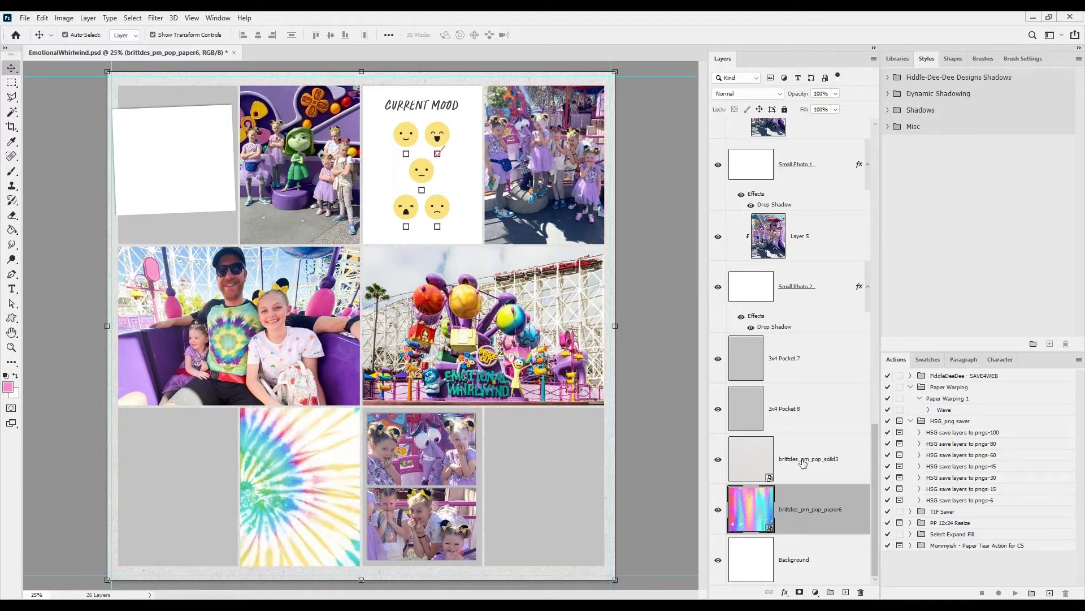
{"action": "left_click", "coordinate": [546, 474]}
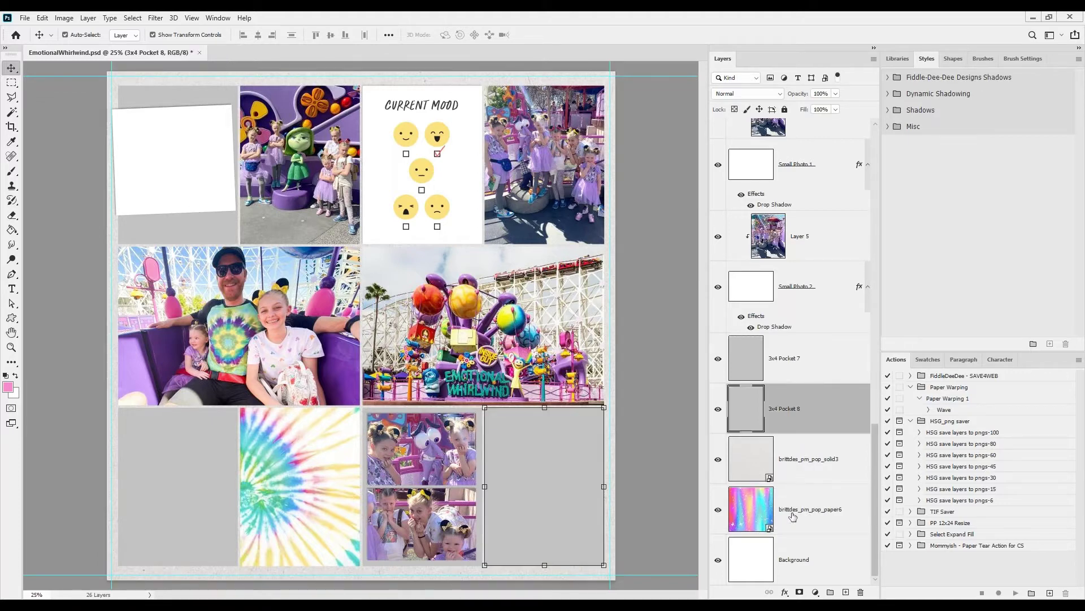
{"action": "left_click_drag", "start_coordinate": [792, 514], "coordinate": [806, 379]}
Step: Move the brittdes_pm_pop_paper6 layer directly above 3x4 Pocket 1 and clip it to that pocket
{"action": "left_click", "coordinate": [207, 218]}
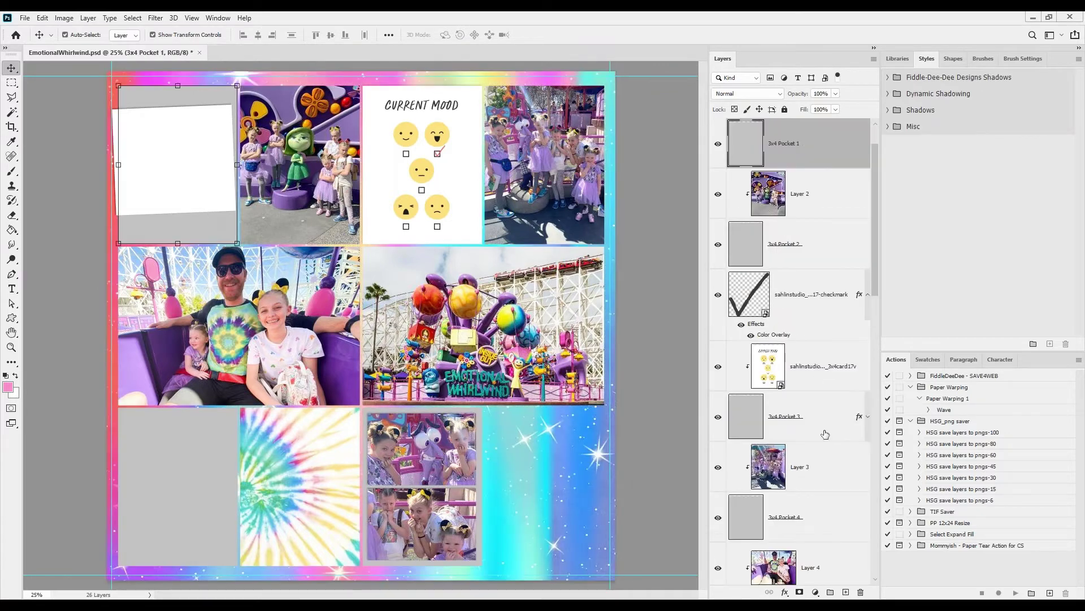
{"action": "scroll", "coordinate": [825, 434], "scroll_direction": "down", "scroll_amount": 10}
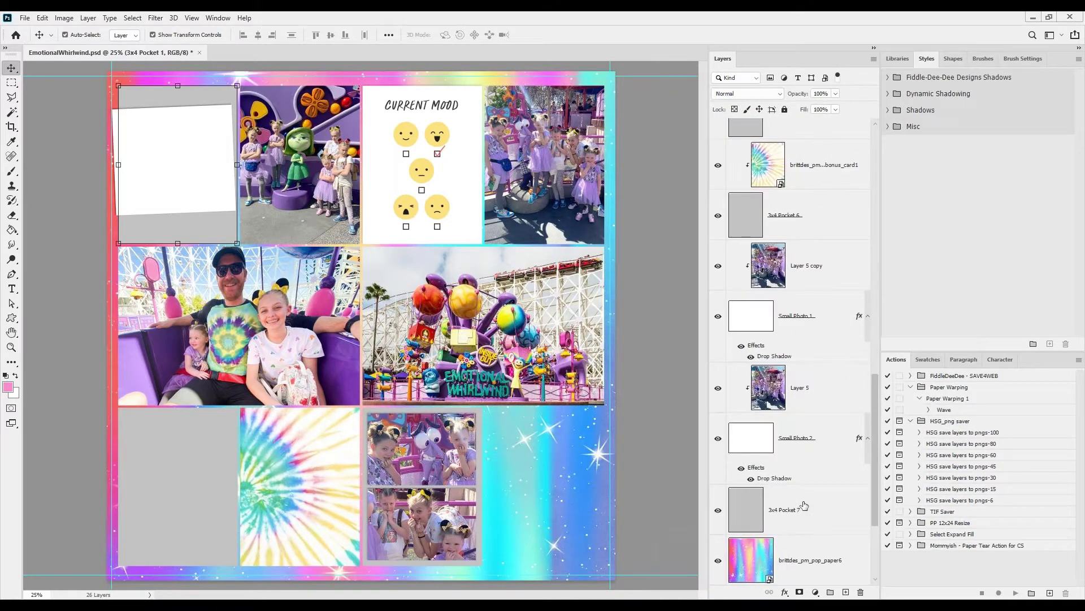
{"action": "left_click_drag", "start_coordinate": [808, 565], "coordinate": [811, 186]}
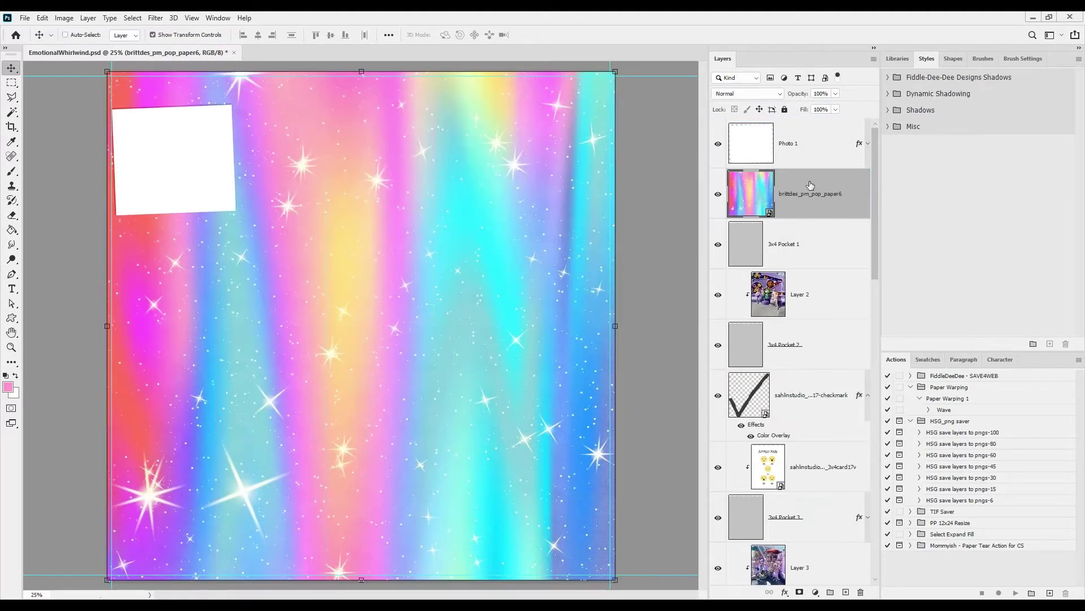
{"action": "key", "text": "ctrl+alt+g"}
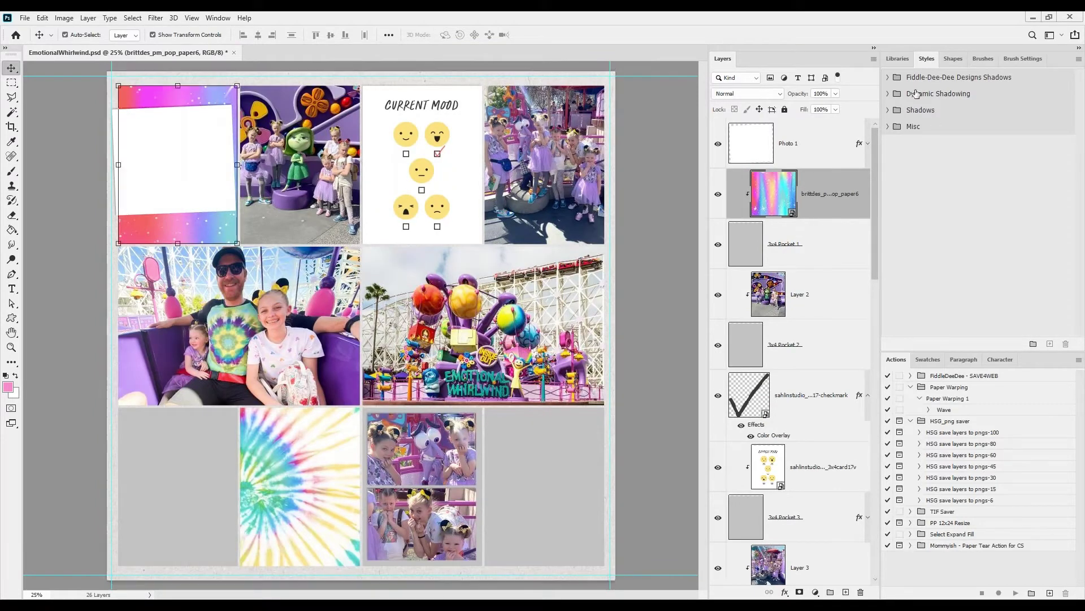
Step: Apply the fdd_paper (flat) shadow style from the Fiddle-Dee-Dee Designs Shadows group to 3x4 Pocket 1
{"action": "key", "text": "alt+bracketleft"}
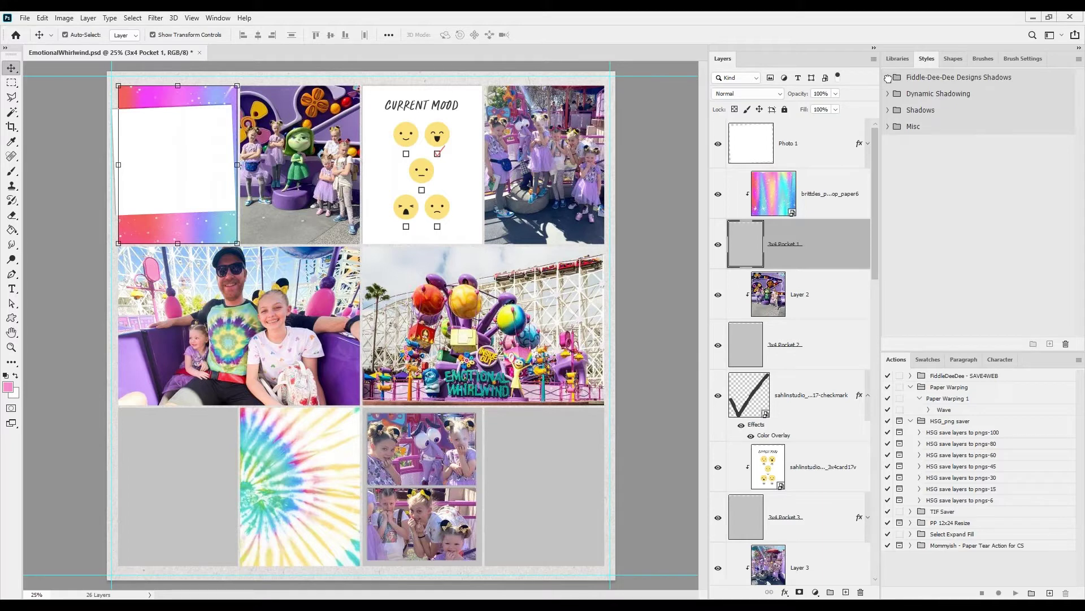
{"action": "left_click", "coordinate": [889, 79]}
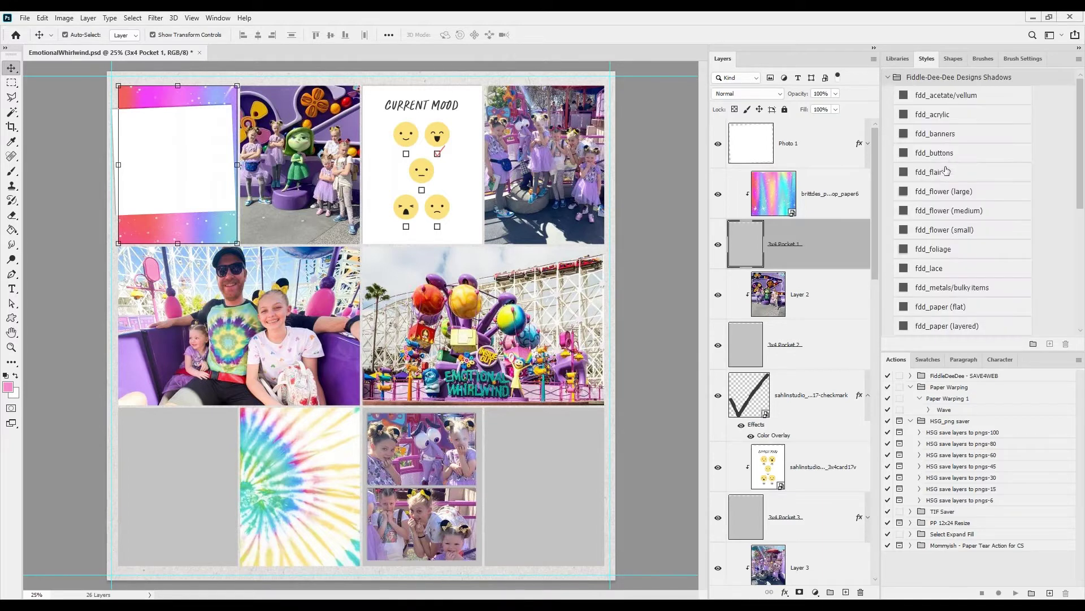
{"action": "scroll", "coordinate": [953, 263], "scroll_direction": "down", "scroll_amount": 2}
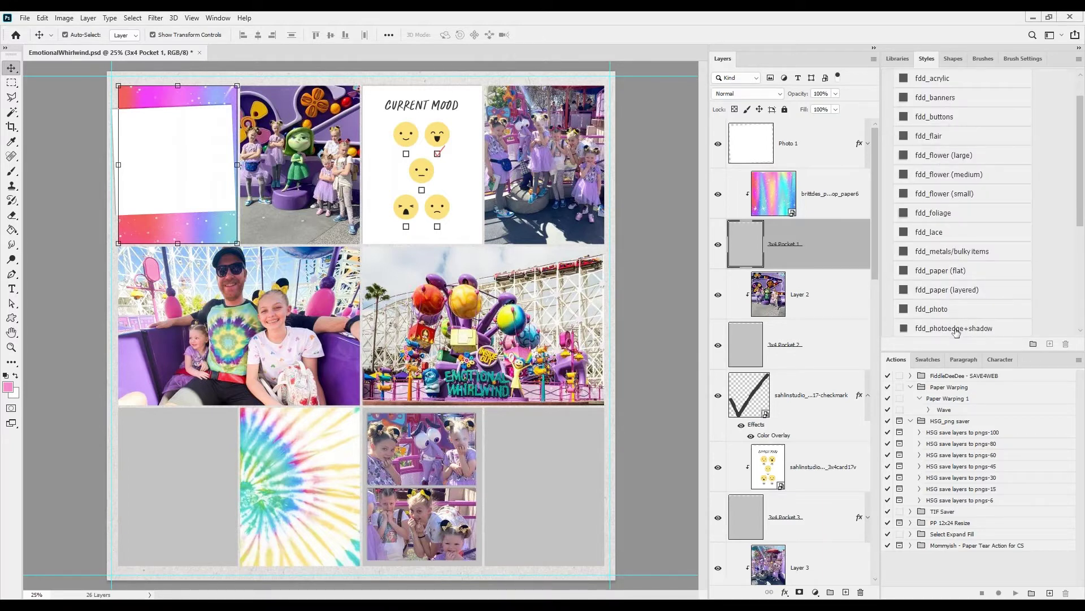
{"action": "left_click", "coordinate": [941, 271]}
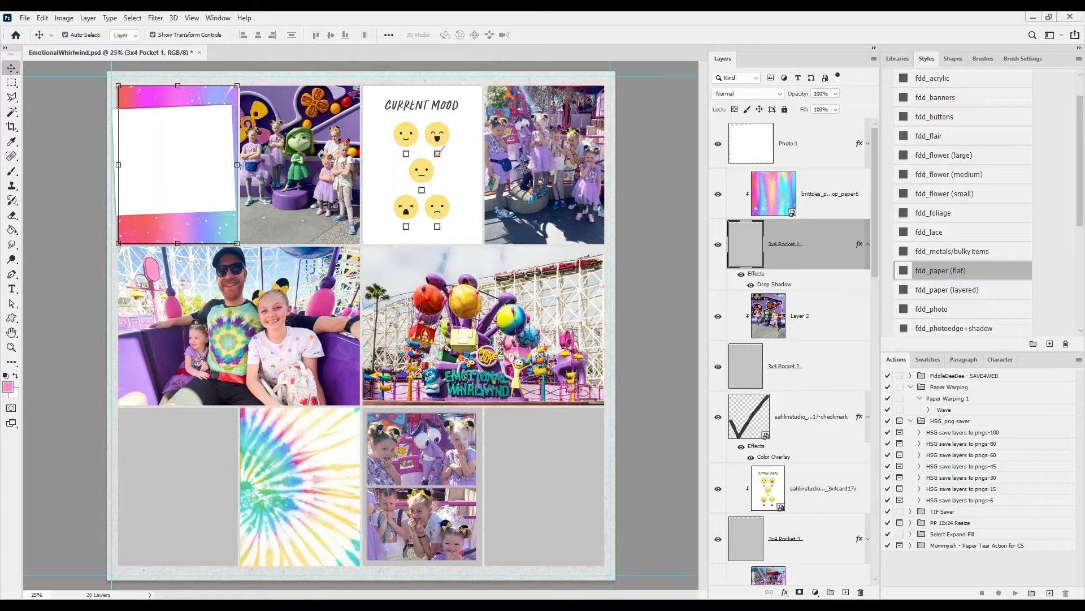
Step: Place the pink Smile card sahlinstudio_pm_pop_4x6card1v-bleed above 3x4 Pocket 8, move it over the pocket and clip it there
{"action": "left_click", "coordinate": [544, 474]}
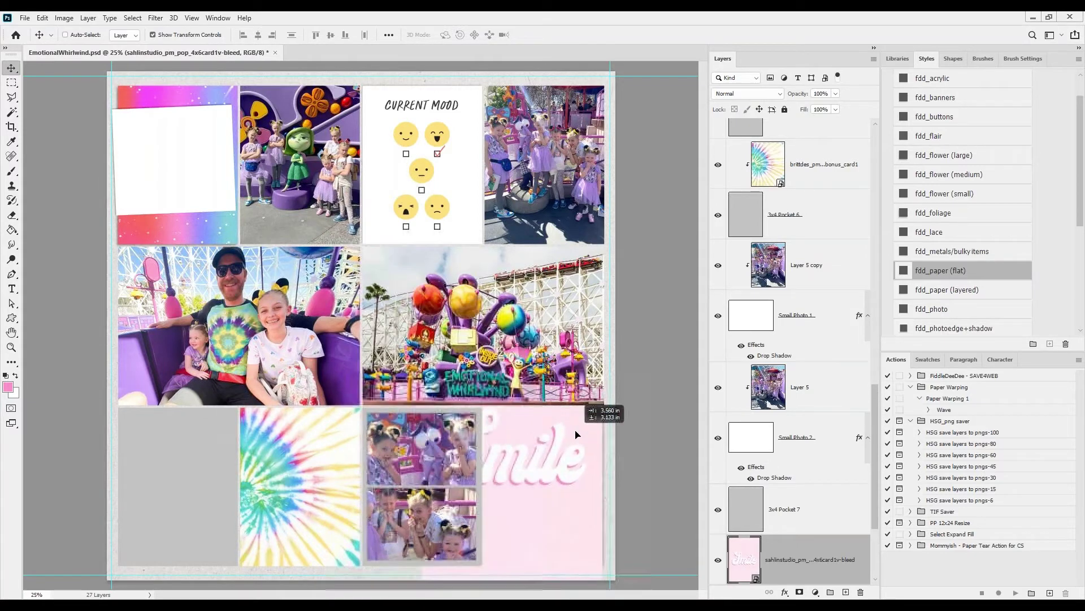
{"action": "key", "text": "Return"}
{"action": "key", "text": "ctrl+alt+g"}
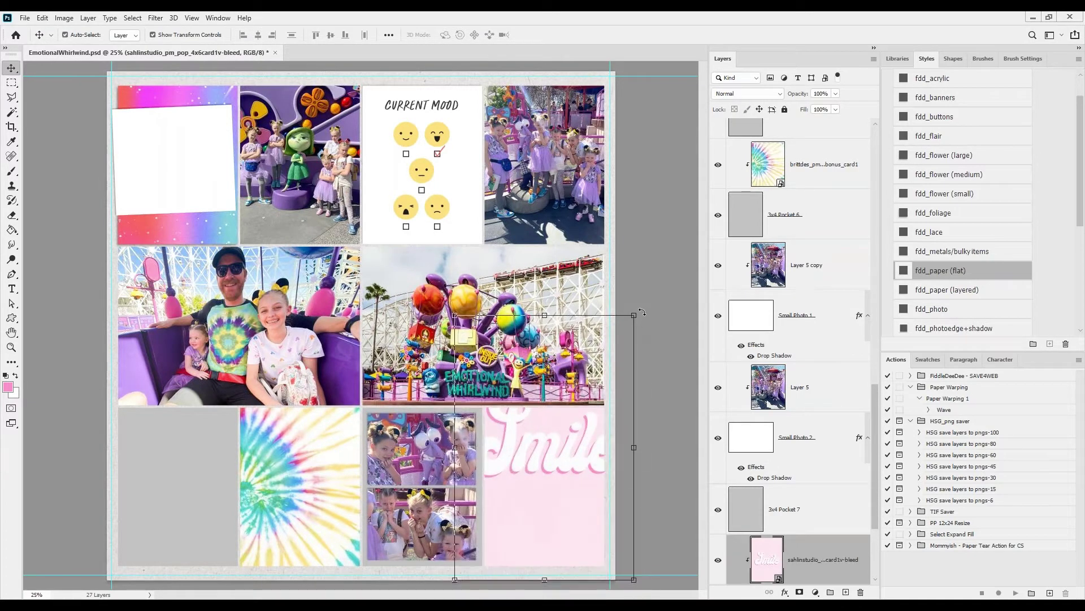
Step: Scale the pink Smile card to about 69% and position it to fill the bottom-right pocket
{"action": "left_click_drag", "start_coordinate": [634, 314], "coordinate": [564, 417]}
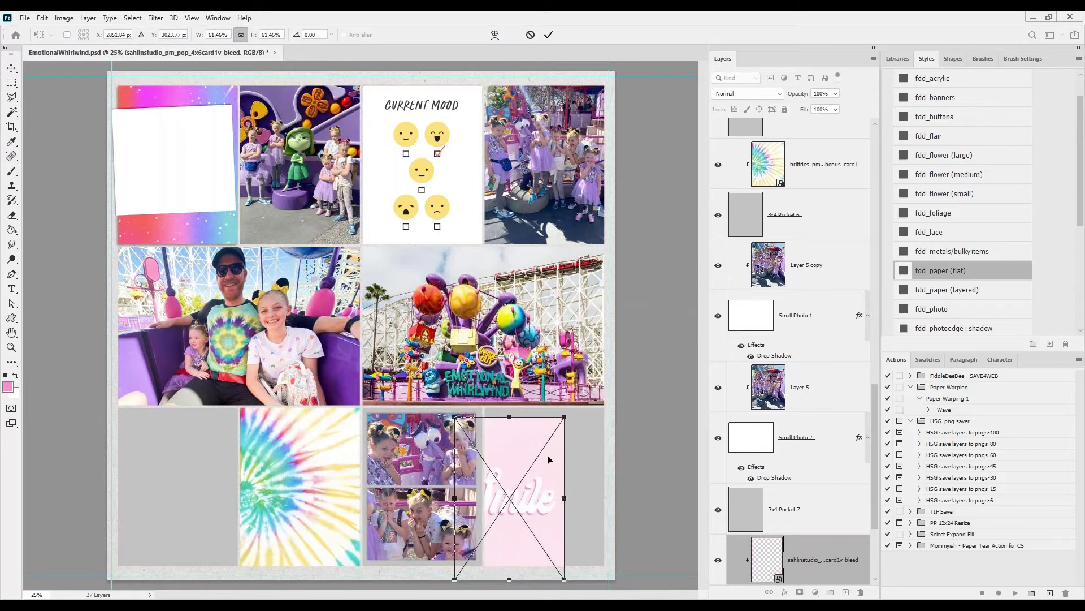
{"action": "left_click_drag", "start_coordinate": [548, 459], "coordinate": [576, 450]}
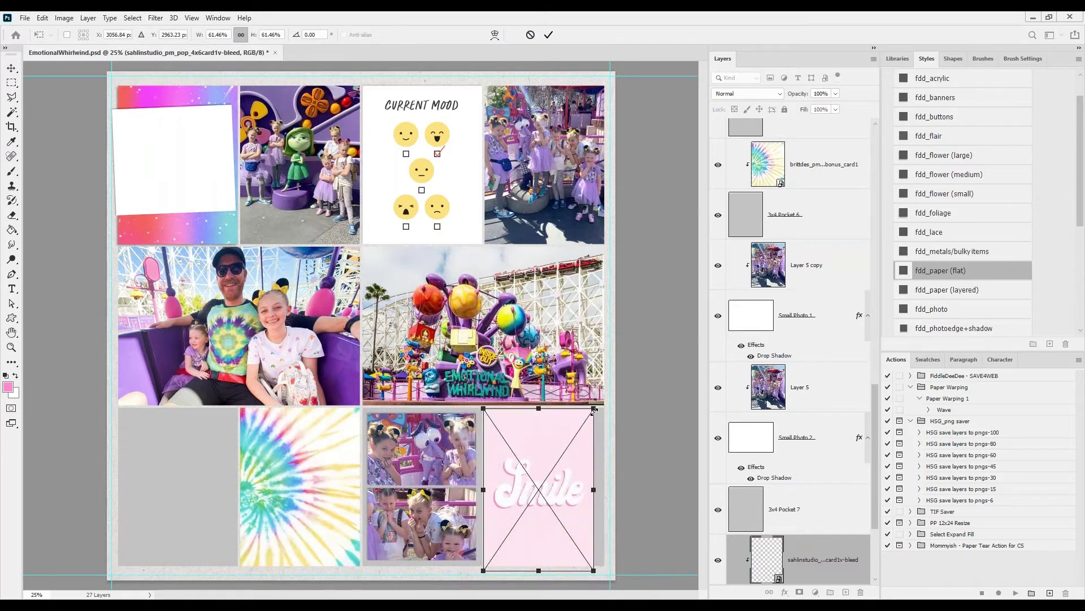
{"action": "left_click_drag", "start_coordinate": [593, 411], "coordinate": [590, 439]}
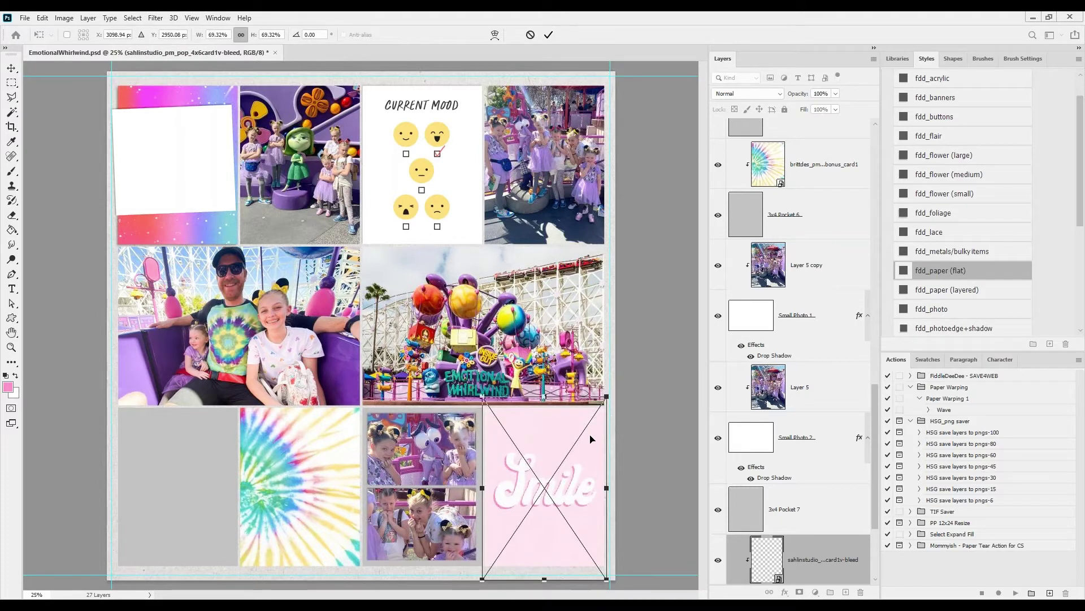
{"action": "left_click", "coordinate": [549, 35]}
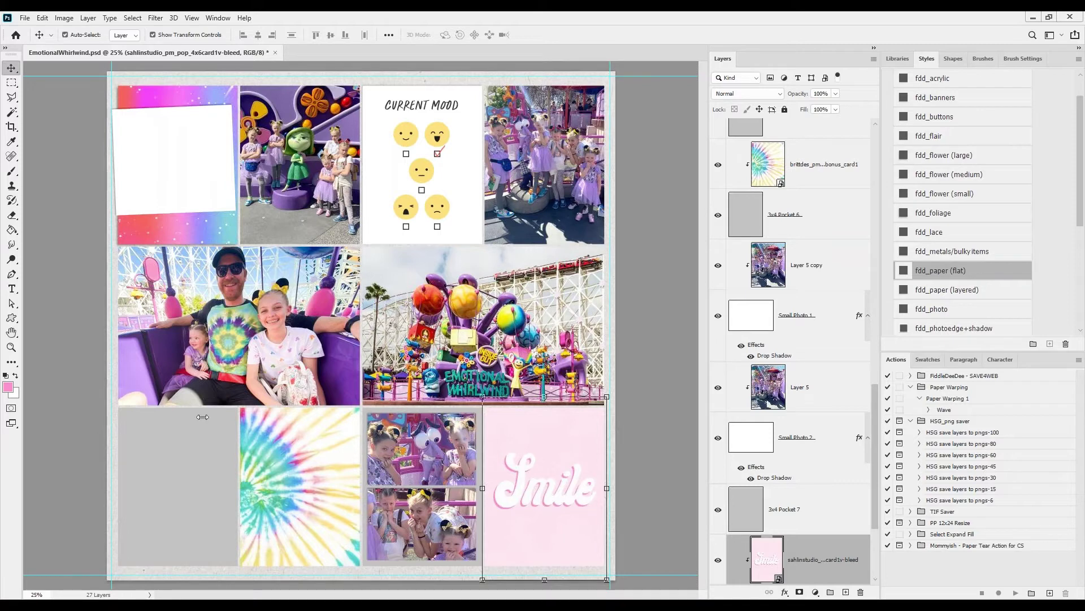
Step: Place the word-strip card sahlinstudio_pm_pop_4x6card4v-bleed above 3x4 Pocket 5, scale it to about 70% over the pocket and clip it there
{"action": "left_click", "coordinate": [187, 480]}
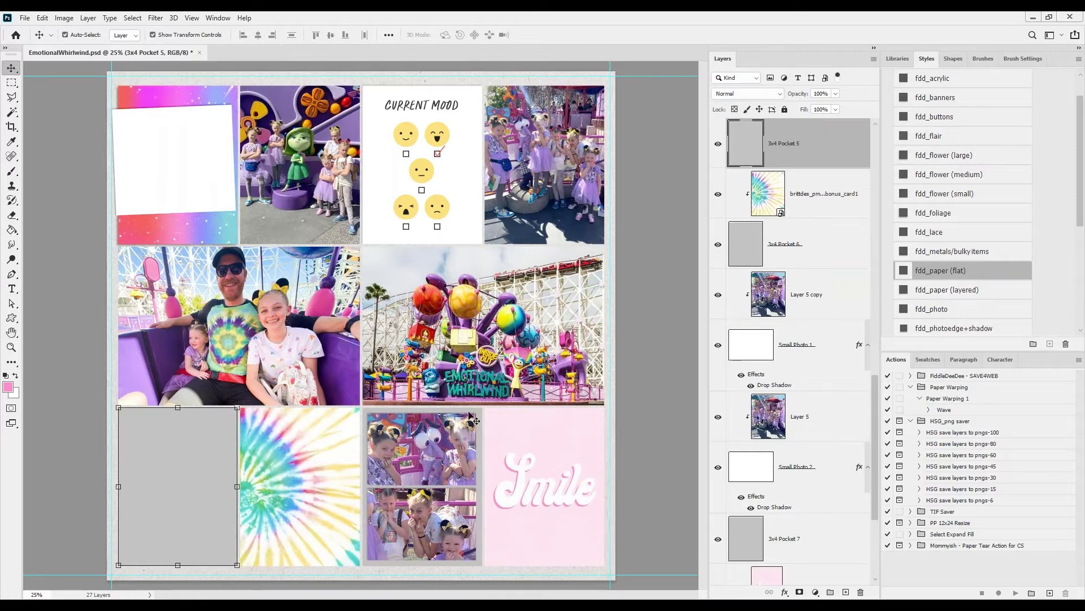
{"action": "left_click_drag", "start_coordinate": [613, 350], "coordinate": [175, 490]}
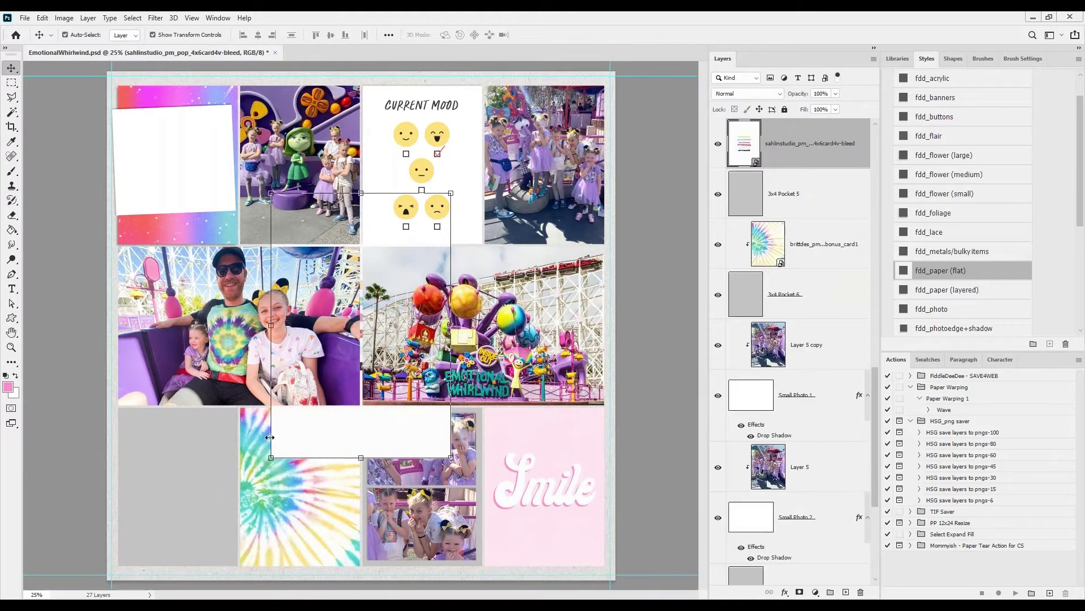
{"action": "left_click_drag", "start_coordinate": [356, 424], "coordinate": [168, 579]}
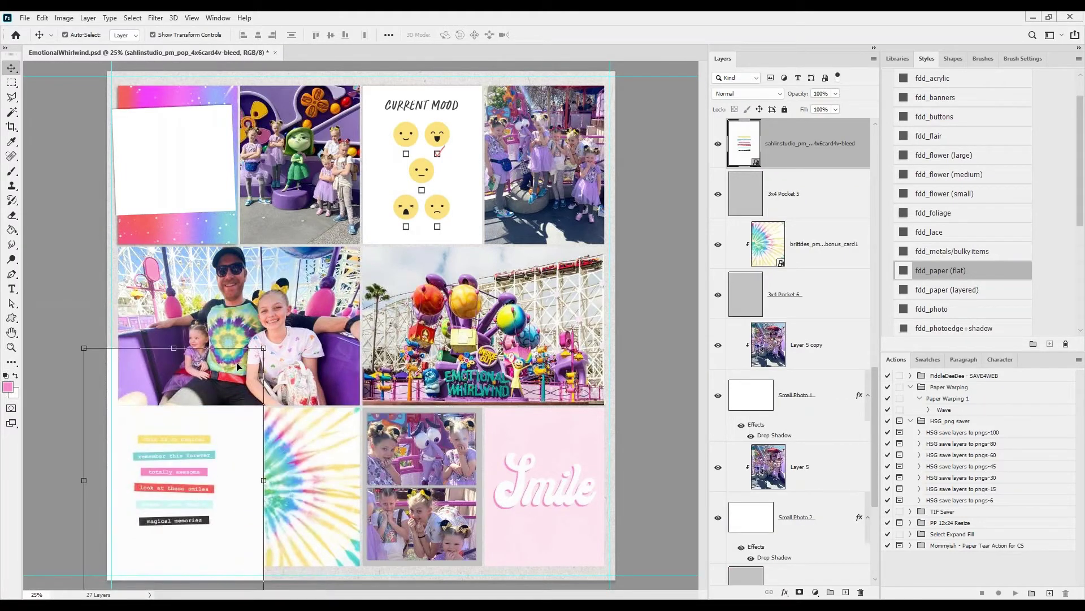
{"action": "left_click_drag", "start_coordinate": [264, 348], "coordinate": [209, 425]}
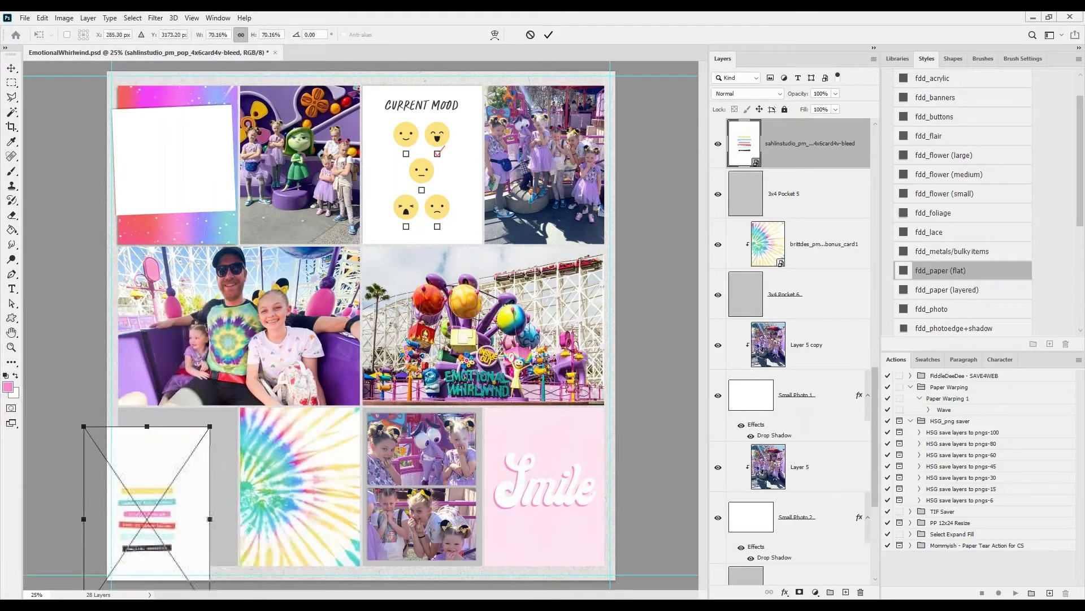
{"action": "left_click_drag", "start_coordinate": [190, 473], "coordinate": [221, 439]}
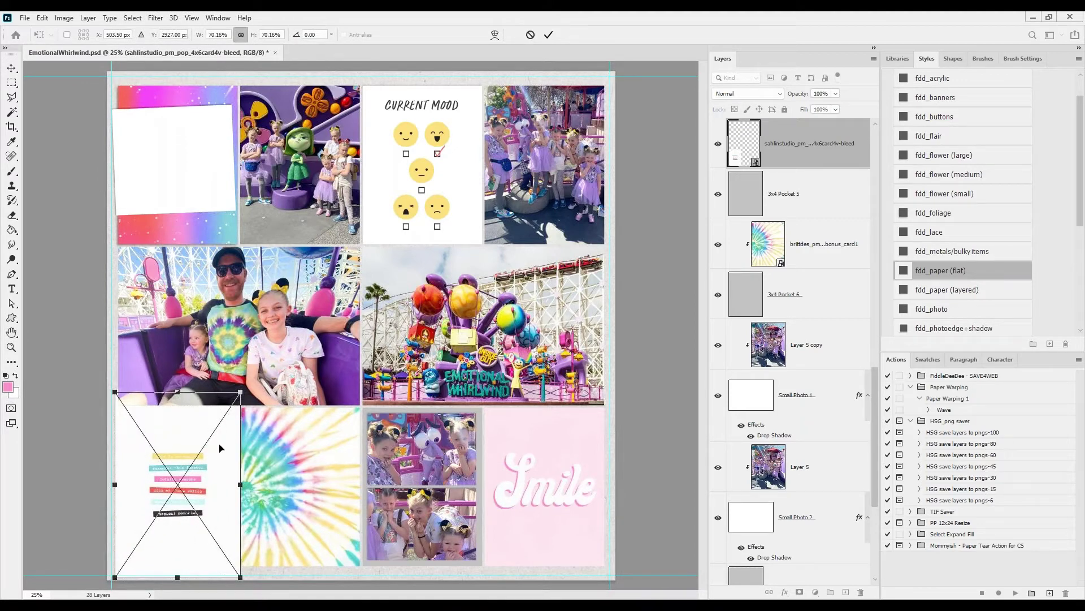
{"action": "left_click", "coordinate": [548, 34]}
{"action": "mouse_move", "coordinate": [201, 451]}
{"action": "left_mouse_down"}
{"action": "mouse_move", "coordinate": [204, 431]}
{"action": "mouse_move", "coordinate": [196, 442]}
{"action": "mouse_move", "coordinate": [216, 463]}
{"action": "left_mouse_up"}
{"action": "key", "text": "ctrl+alt+g"}
Step: Enlarge the clipped word-strip card to about 88% and centre its strips within 3x4 Pocket 5
{"action": "key", "text": "ctrl+t"}
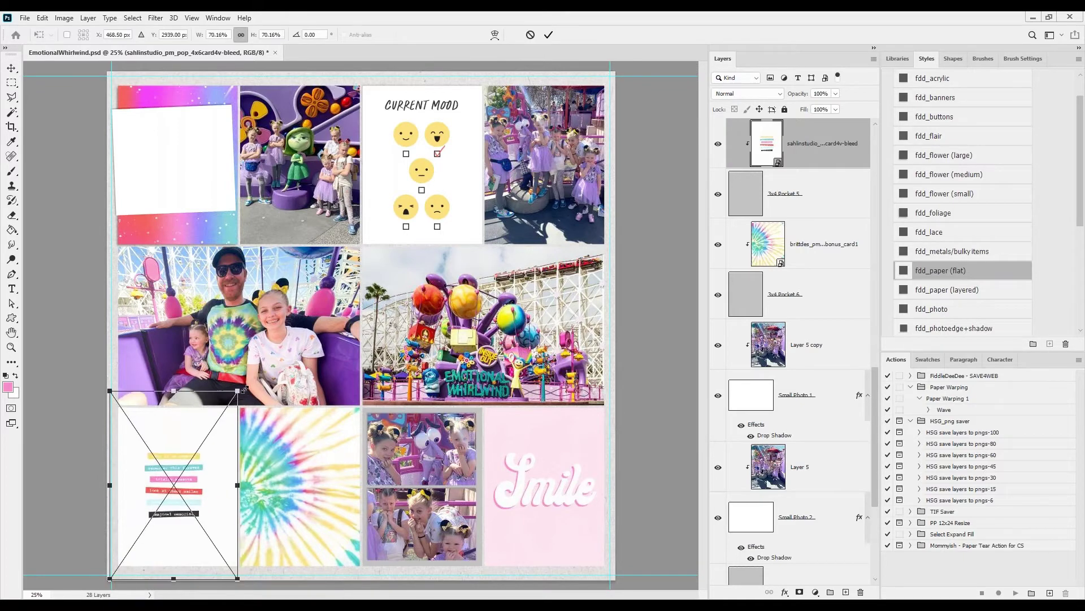
{"action": "left_click_drag", "start_coordinate": [244, 390], "coordinate": [274, 346]}
{"action": "left_click_drag", "start_coordinate": [239, 416], "coordinate": [223, 437]}
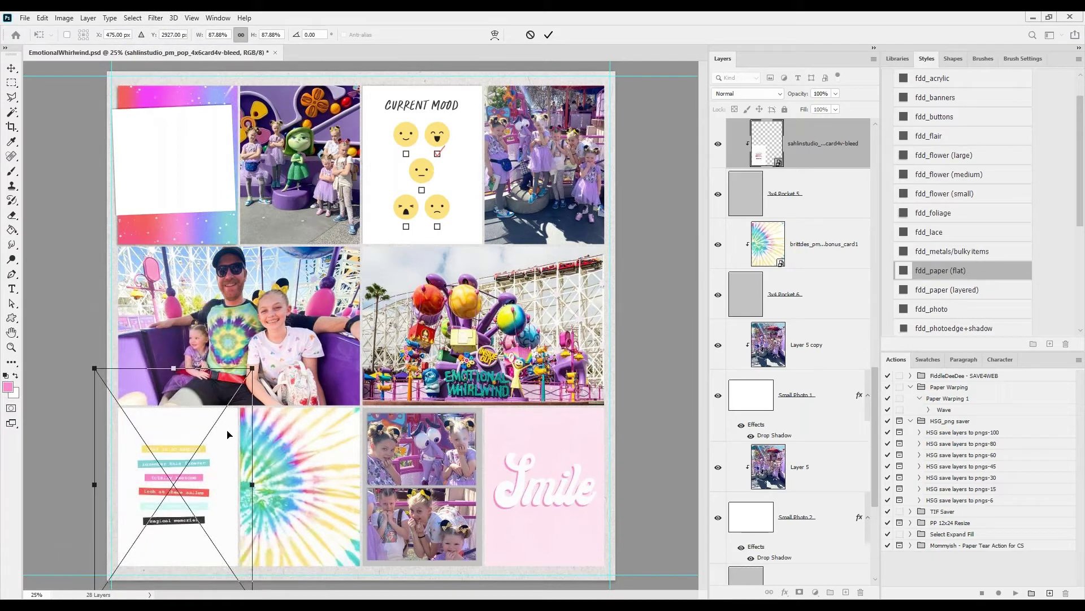
{"action": "left_click", "coordinate": [549, 35]}
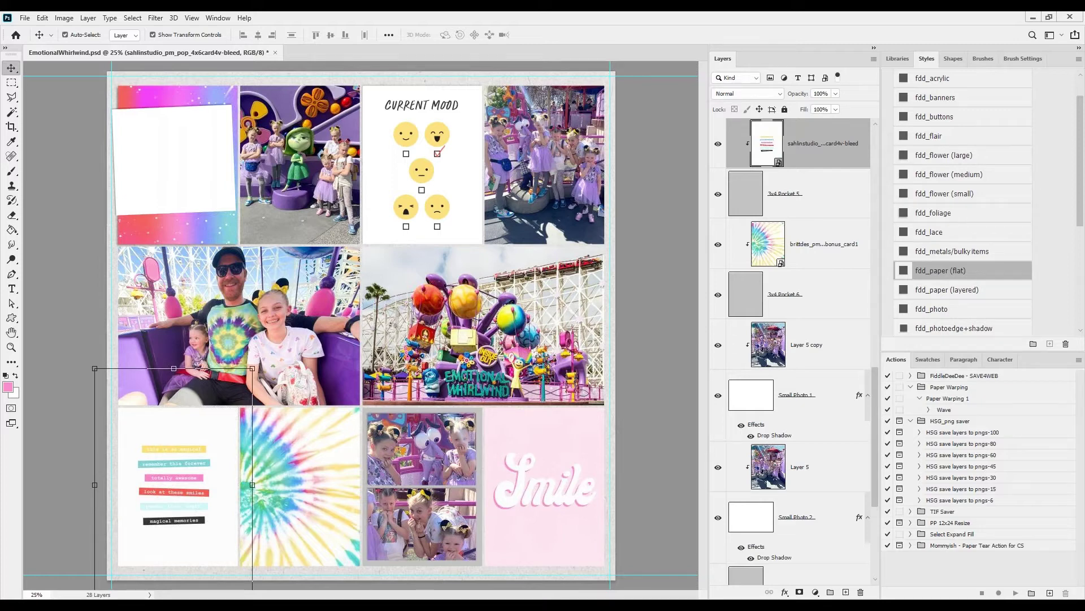
Step: Place brittdes_pm_pop_3x4_selfie2_blank-bleed above Photo 1, move it over the tilted white frame and clip it to Photo 1
{"action": "left_click", "coordinate": [207, 169]}
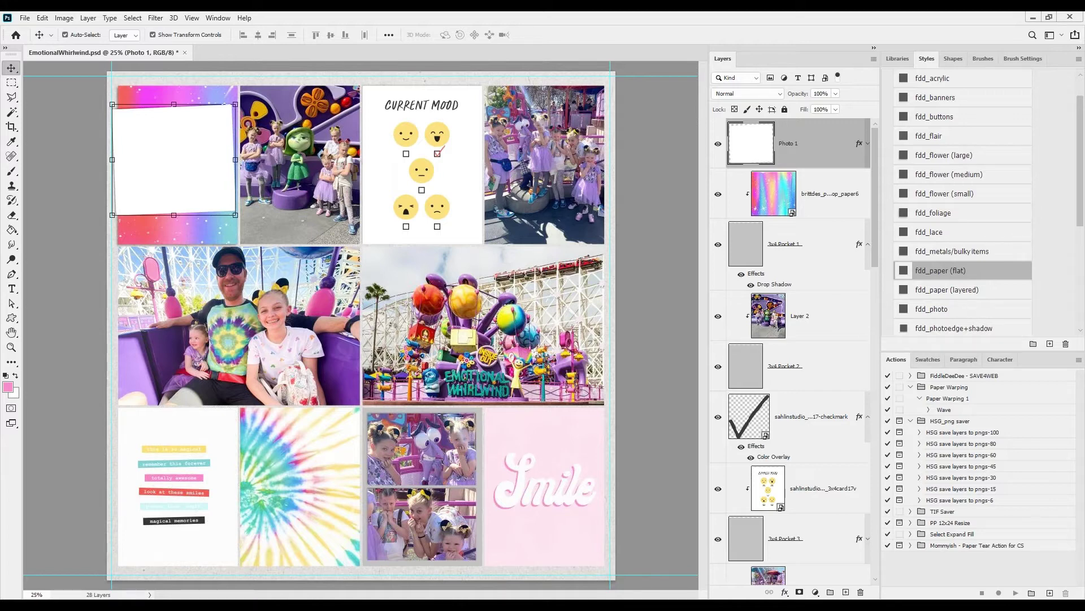
{"action": "left_click_drag", "start_coordinate": [281, 223], "coordinate": [188, 180]}
{"action": "left_click_drag", "start_coordinate": [333, 271], "coordinate": [164, 100]}
{"action": "key", "text": "ctrl+alt+g"}
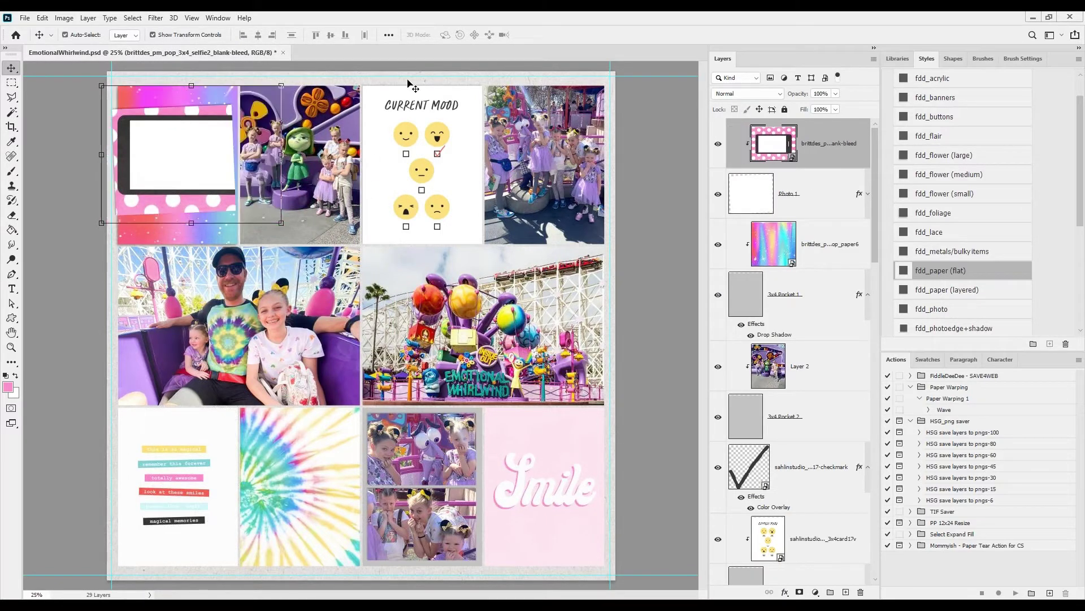
Step: Scale the pink selfie card to about 78%, rotate it -2.51° to match the tilted frame and position it to fill Photo 1
{"action": "left_click_drag", "start_coordinate": [281, 85], "coordinate": [212, 122]}
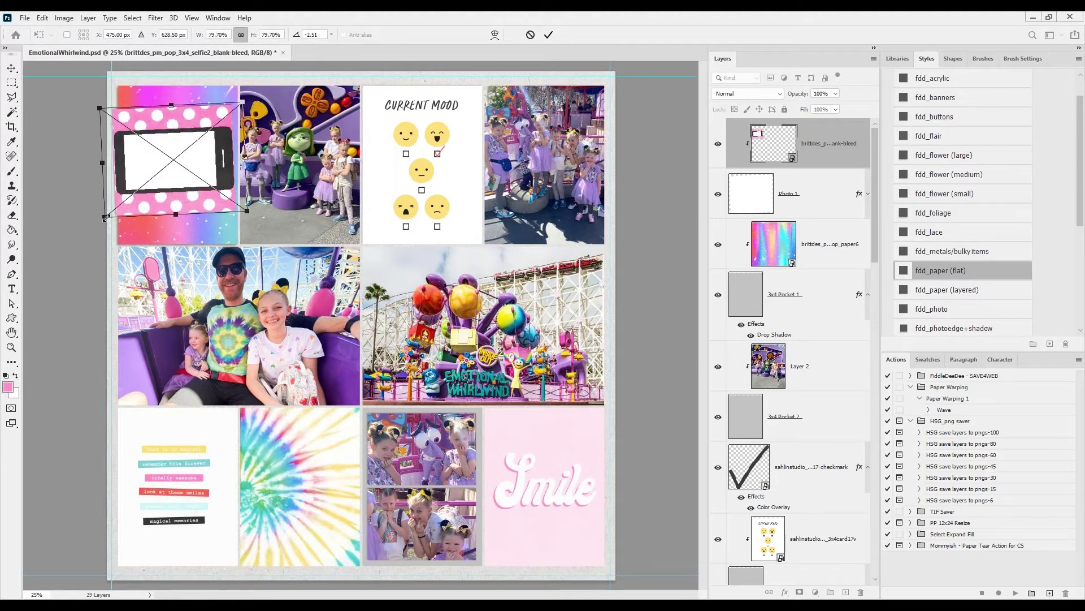
{"action": "left_click_drag", "start_coordinate": [106, 217], "coordinate": [107, 216]}
{"action": "left_click_drag", "start_coordinate": [177, 197], "coordinate": [174, 199]}
{"action": "left_click", "coordinate": [548, 34]}
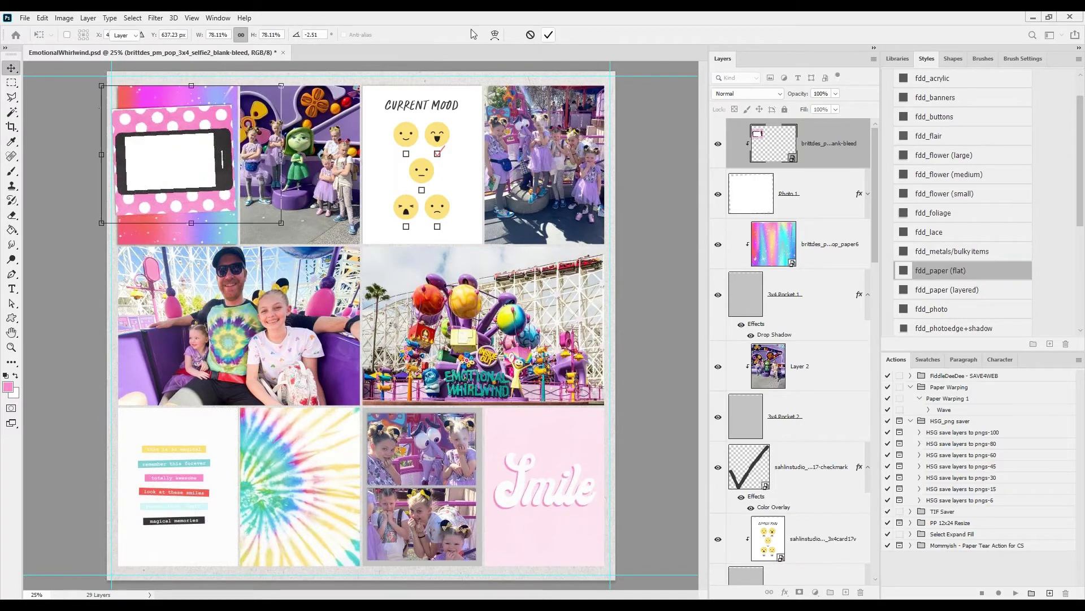
{"action": "scroll", "coordinate": [167, 103], "scroll_direction": "up", "scroll_amount": 3}
{"action": "scroll", "coordinate": [168, 102], "scroll_direction": "up", "scroll_amount": 2}
{"action": "left_click_drag", "start_coordinate": [161, 138], "coordinate": [161, 141]}
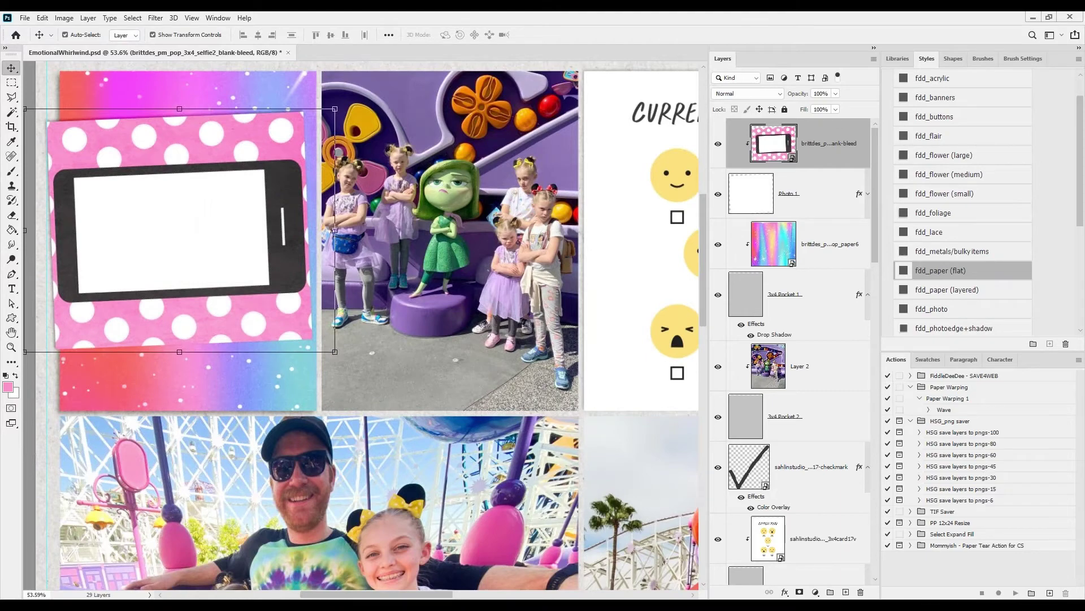
Step: Apply the fdd_paper (layered) shadow style to Photo 1
{"action": "scroll", "coordinate": [192, 324], "scroll_direction": "down", "scroll_amount": 3}
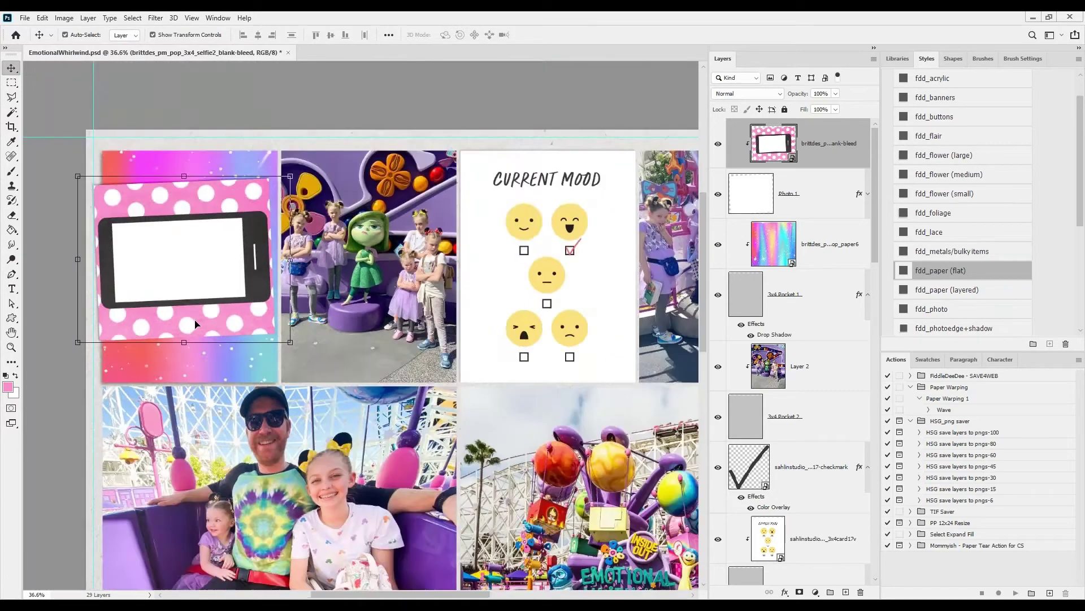
{"action": "left_click", "coordinate": [825, 199]}
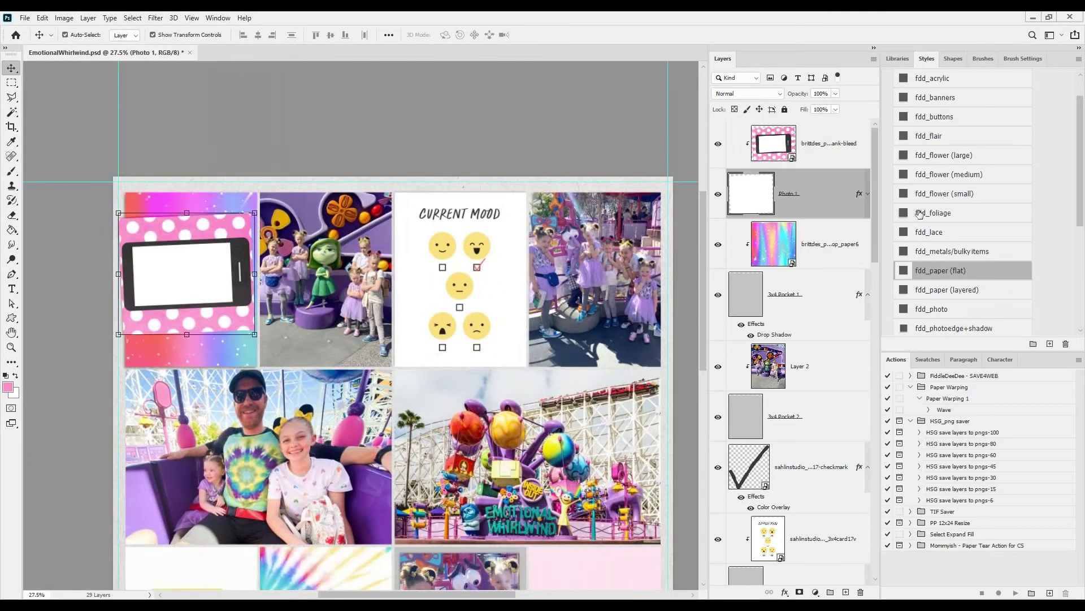
{"action": "left_click", "coordinate": [936, 291]}
{"action": "scroll", "coordinate": [364, 302], "scroll_direction": "down", "scroll_amount": 2}
{"action": "left_click", "coordinate": [605, 277]}
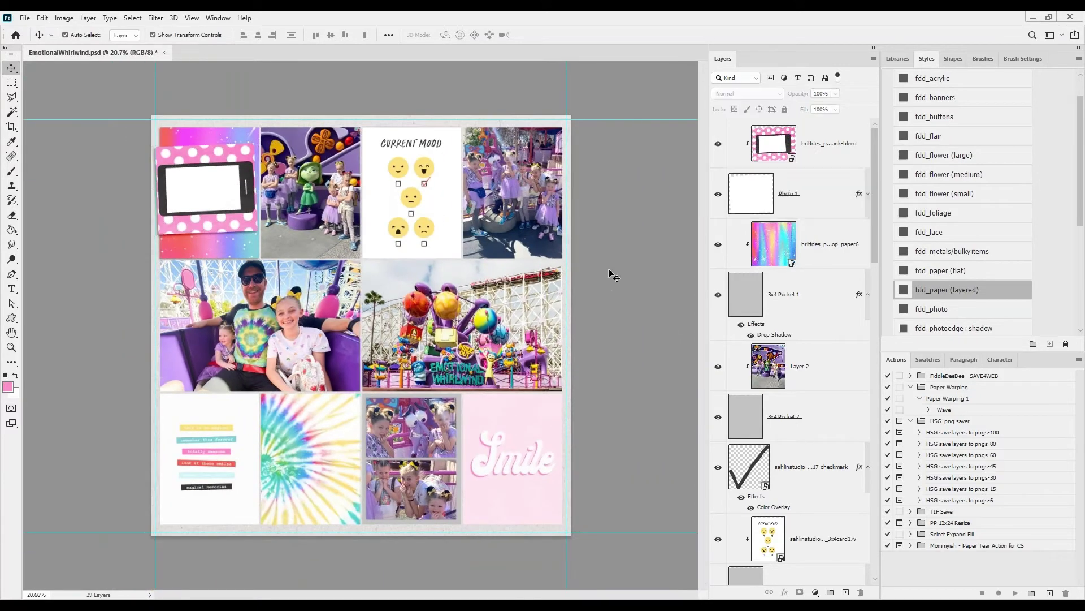
Step: Place brittdes_pm_pop_camerasticker tilted at the word-strip card's lower-right corner and give it the fdd_paper (layered) shadow
{"action": "scroll", "coordinate": [452, 314], "scroll_direction": "up", "scroll_amount": 1}
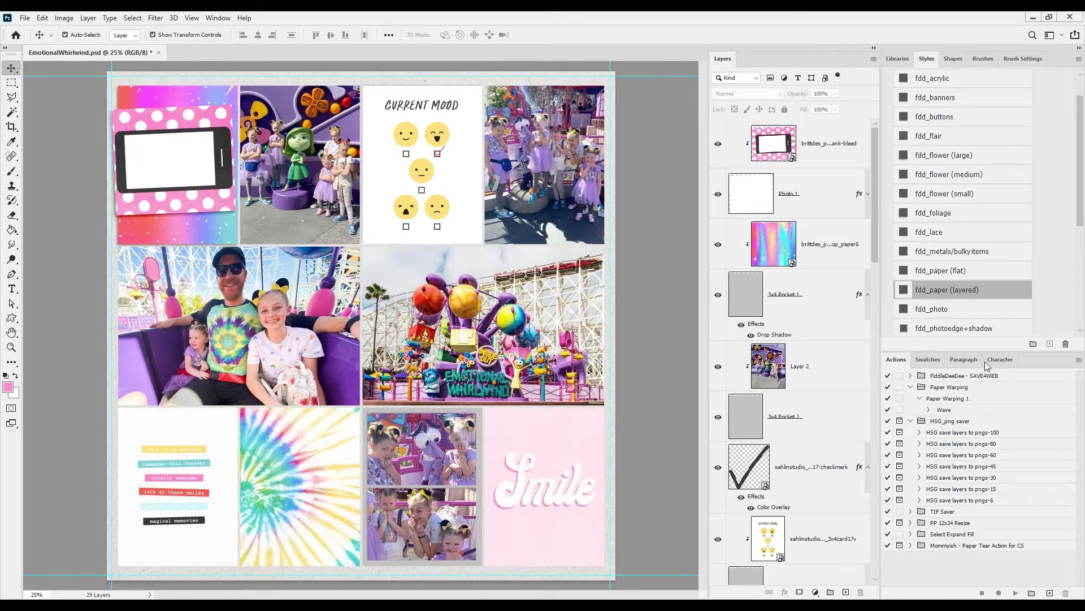
{"action": "left_click_drag", "start_coordinate": [985, 365], "coordinate": [427, 250]}
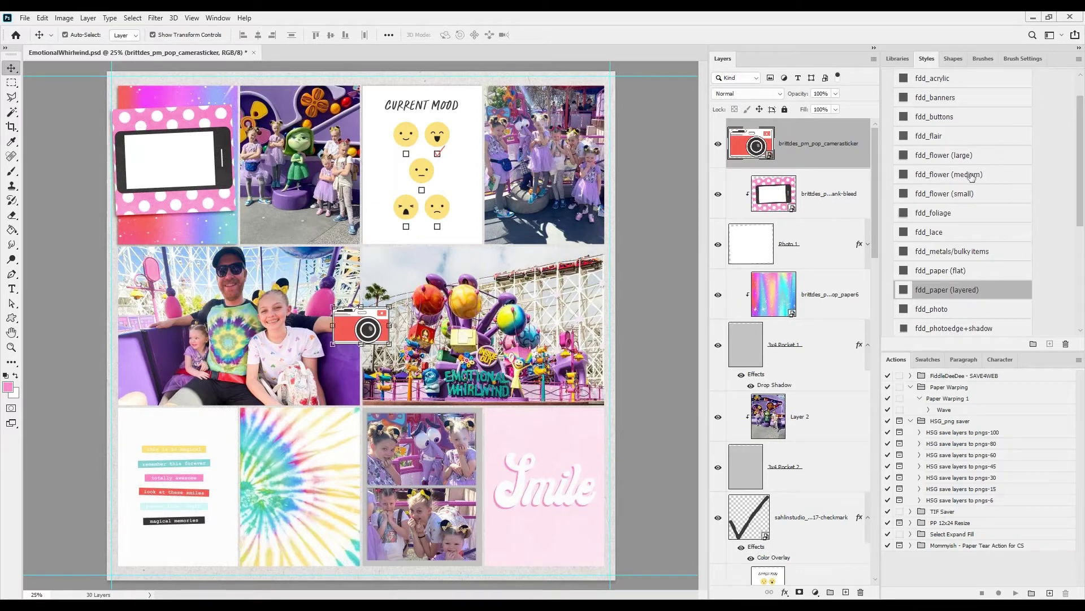
{"action": "left_click", "coordinate": [968, 252]}
{"action": "left_click_drag", "start_coordinate": [380, 324], "coordinate": [226, 542]}
{"action": "left_click", "coordinate": [548, 34]}
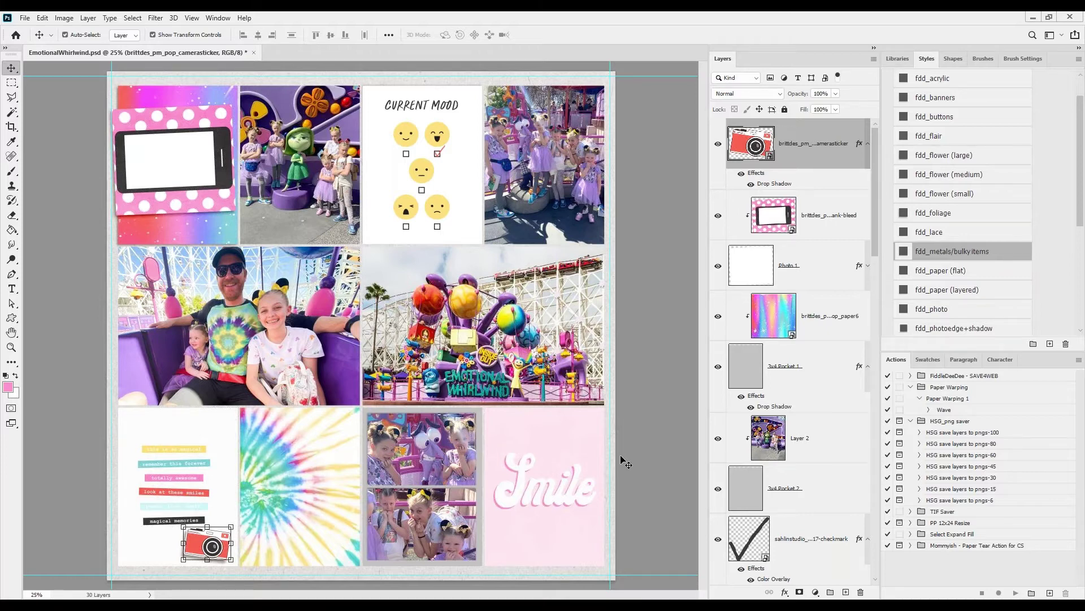
{"action": "left_click", "coordinate": [932, 290]}
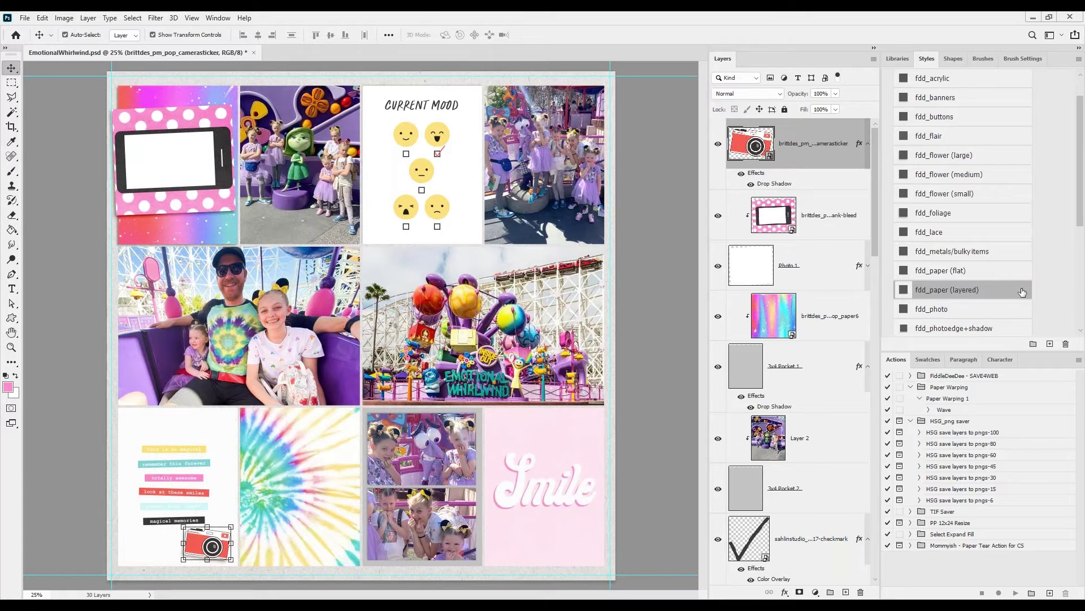
Step: Place brittdes_pm_pop_pins_camera over the camera sticker, scaled to about 82.5% and rotated 6.82°
{"action": "left_click_drag", "start_coordinate": [1084, 226], "coordinate": [501, 355]}
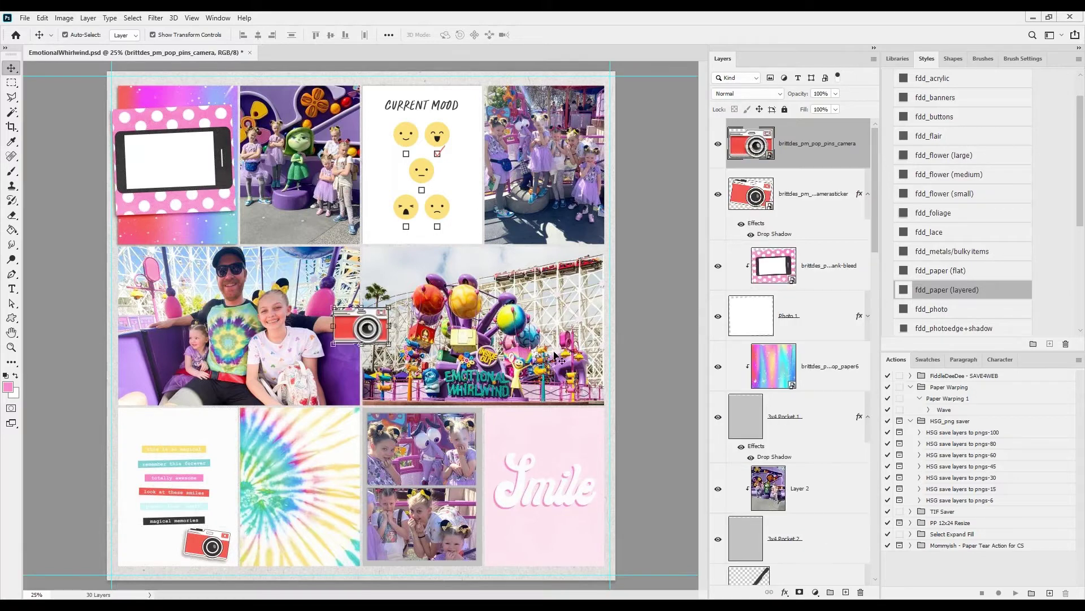
{"action": "left_click_drag", "start_coordinate": [363, 320], "coordinate": [187, 568]}
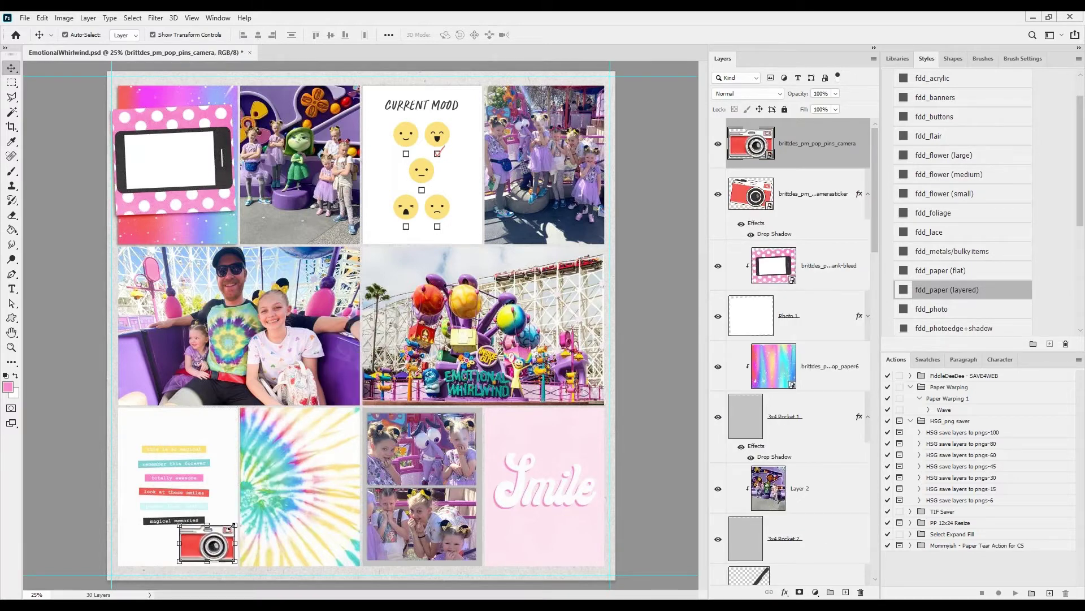
{"action": "key", "text": "ctrl+t"}
{"action": "left_click_drag", "start_coordinate": [237, 524], "coordinate": [229, 548]}
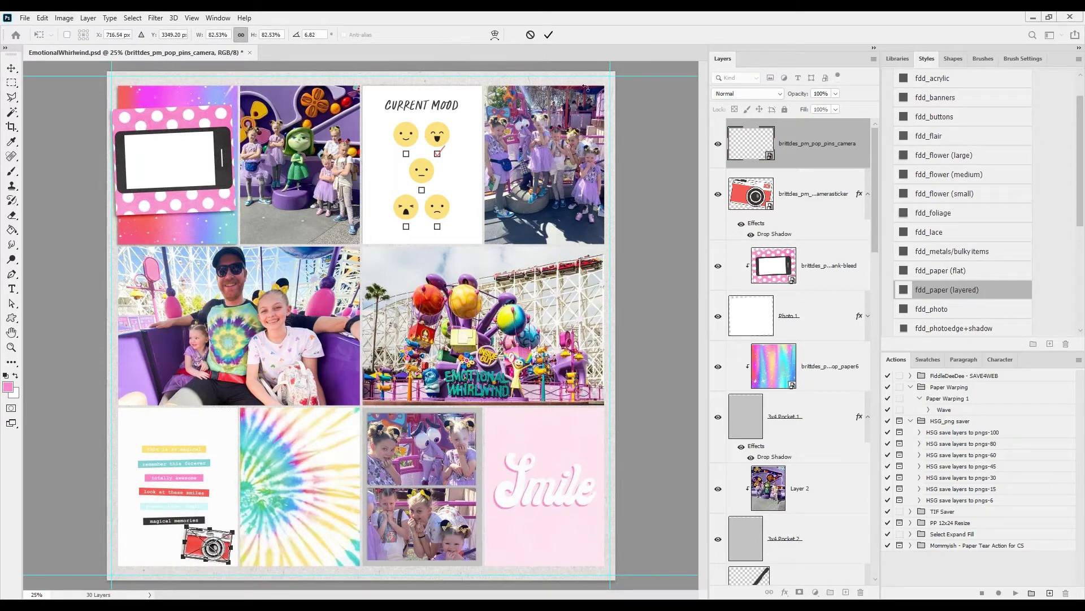
{"action": "left_click", "coordinate": [548, 36]}
Step: Delete the brittdes_pm_pop_camerasticker layer and apply the fdd_metals/bulky items shadow style to the camera pin
{"action": "right_click", "coordinate": [811, 194]}
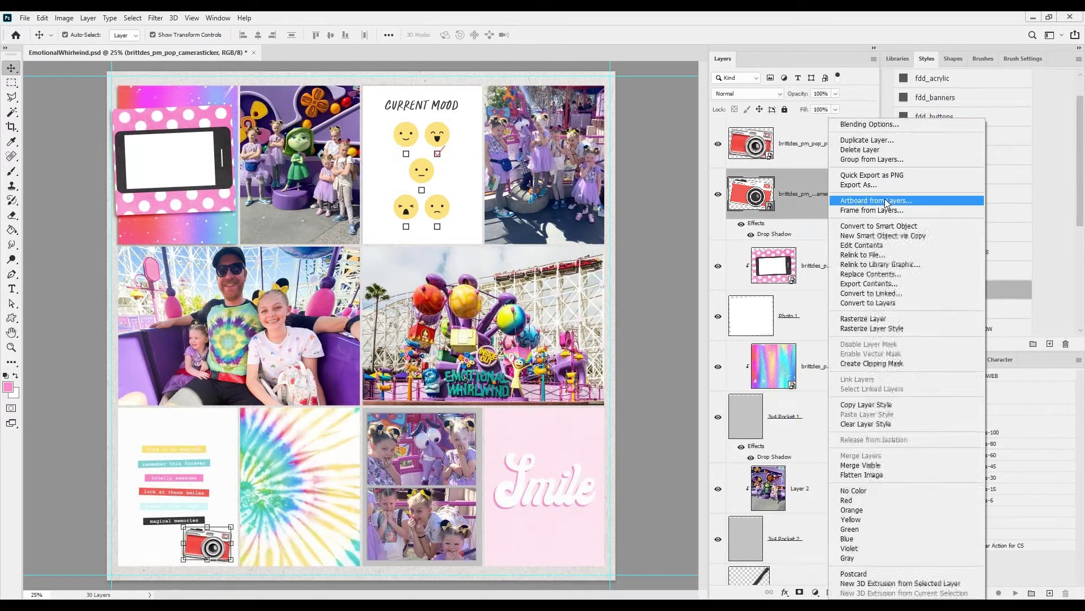
{"action": "left_click", "coordinate": [851, 150]}
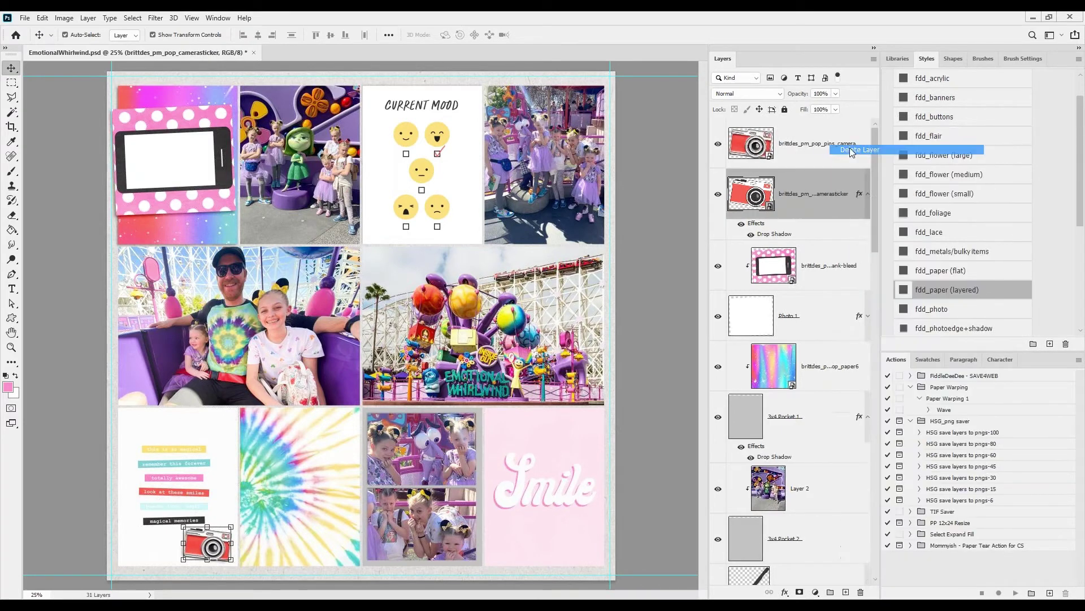
{"action": "left_click", "coordinate": [955, 289]}
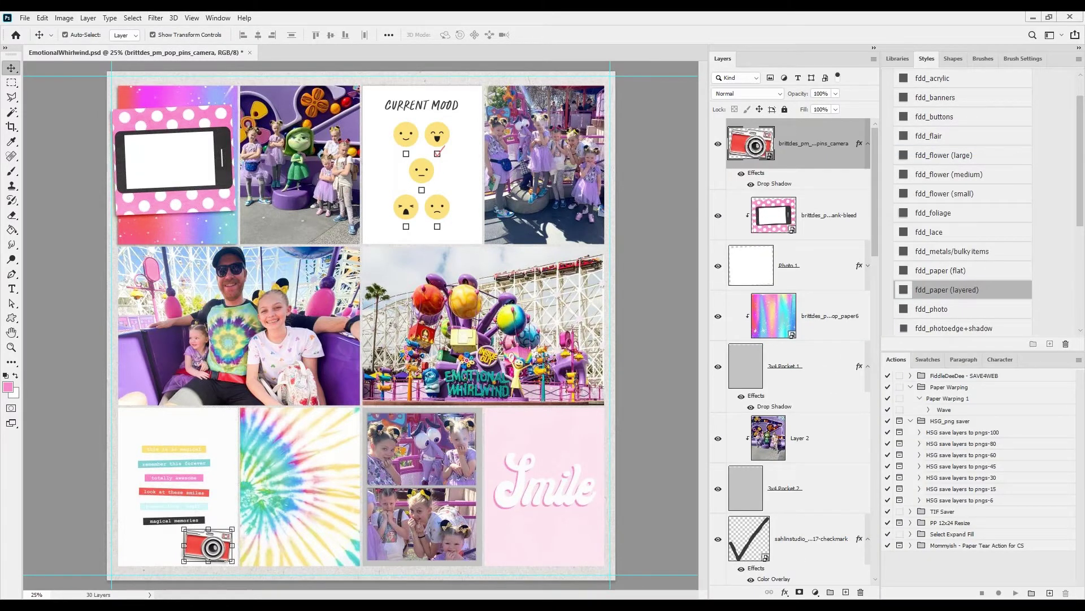
{"action": "left_click", "coordinate": [955, 254]}
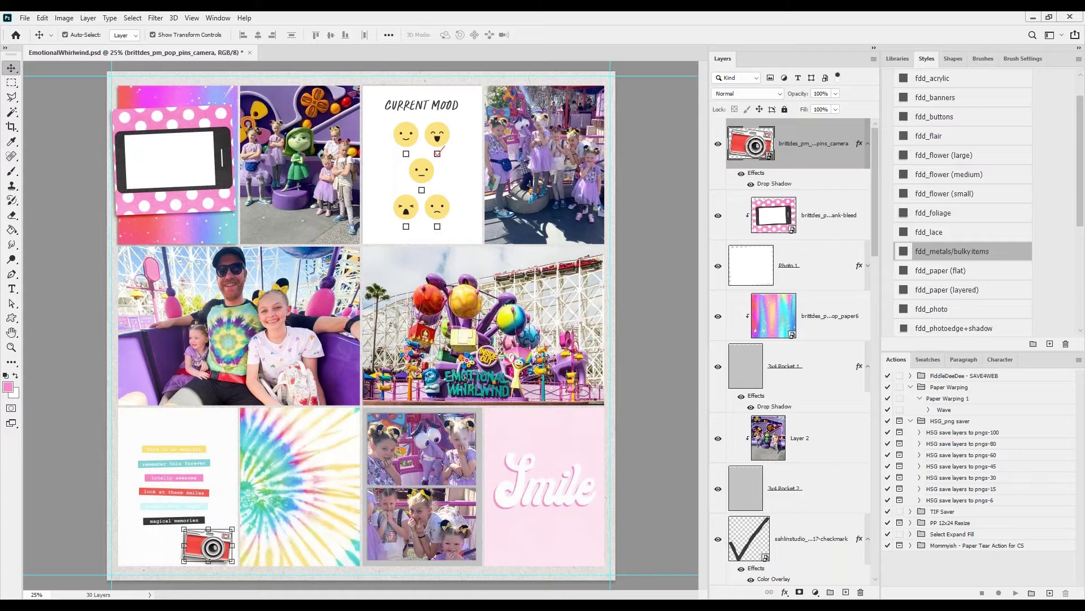
Step: Add sahlinstudio_pm_pop_pin_rainbowear at the selfie card's lower-right corner with the fdd_metals/bulky items shadow and scale it to about 92%
{"action": "left_click_drag", "start_coordinate": [608, 250], "coordinate": [393, 192]}
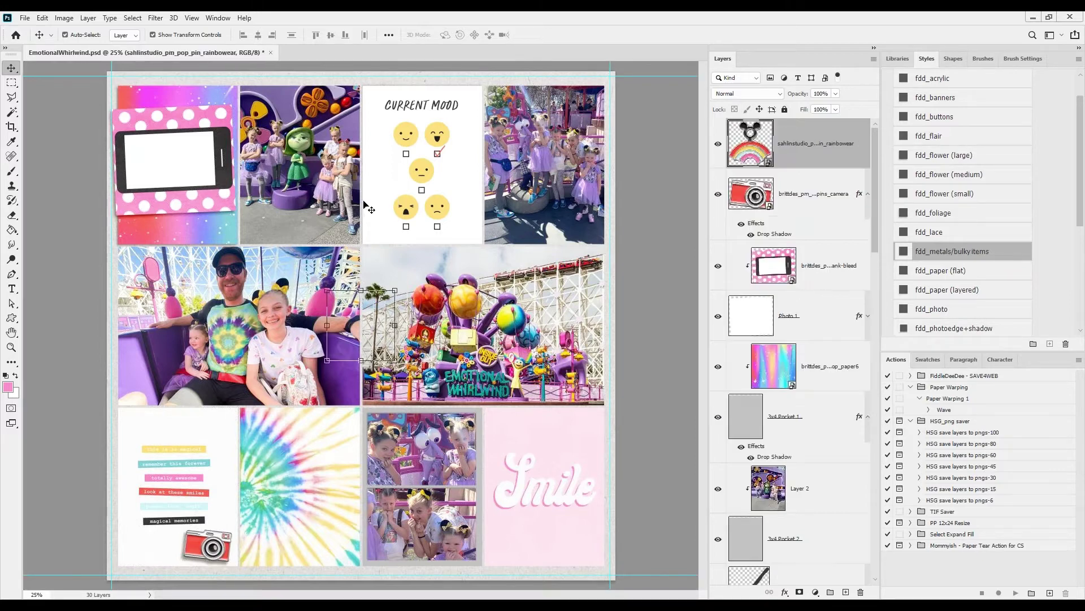
{"action": "left_click_drag", "start_coordinate": [363, 333], "coordinate": [208, 221]}
{"action": "left_click", "coordinate": [942, 252]}
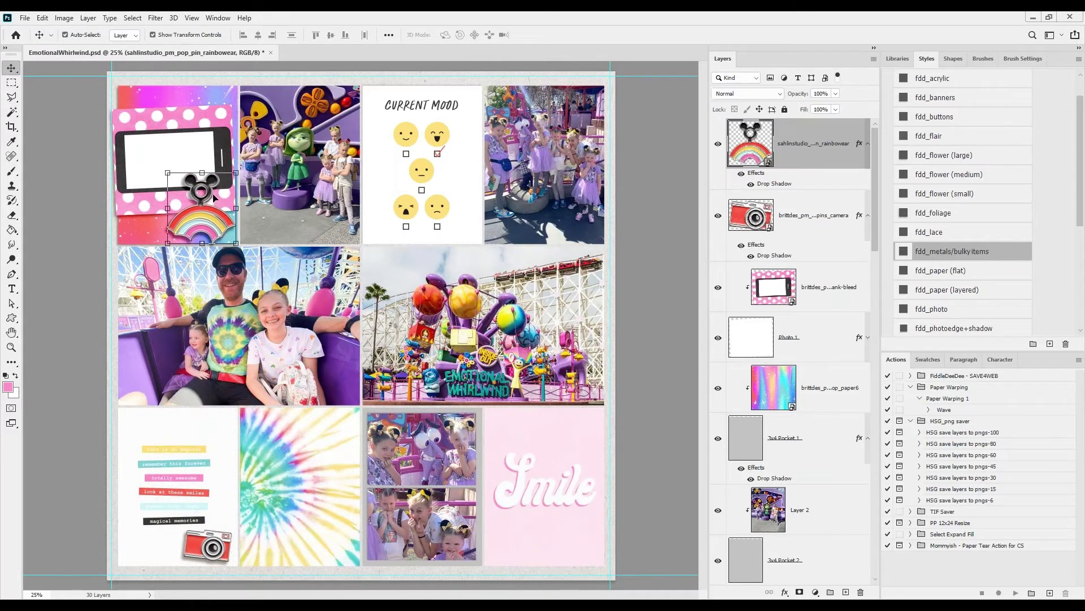
{"action": "key", "text": "ctrl+t"}
{"action": "left_click_drag", "start_coordinate": [236, 172], "coordinate": [234, 171]}
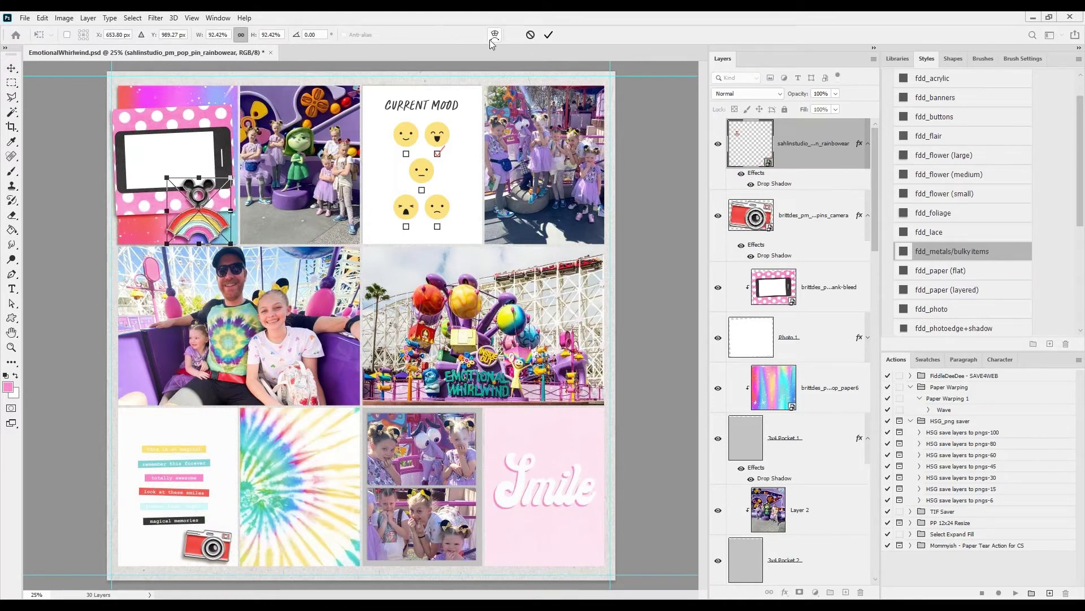
{"action": "left_click", "coordinate": [549, 35]}
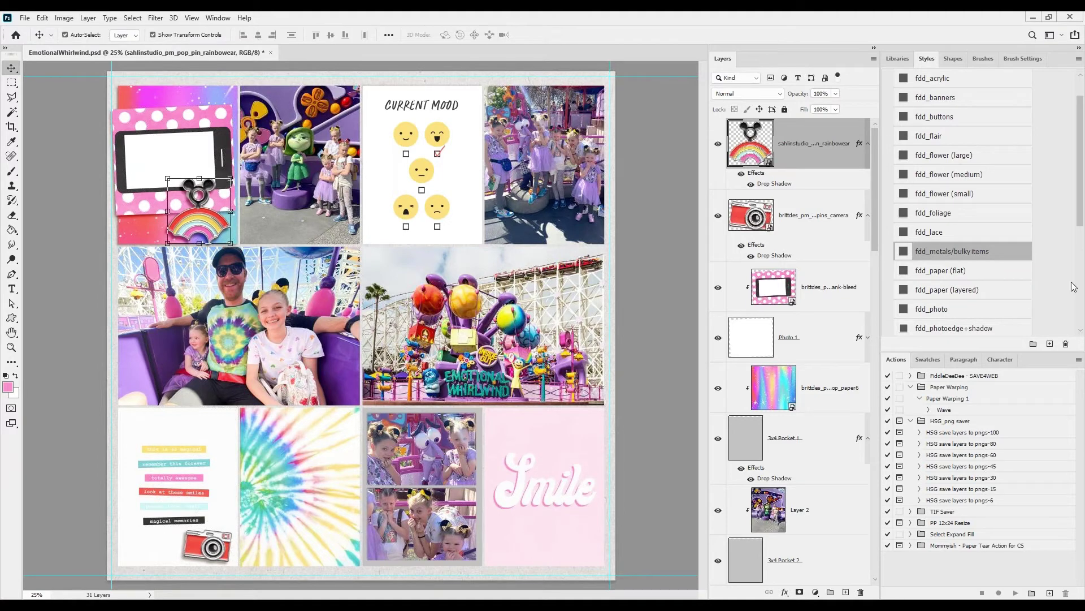
Step: Save the layered layout as EmotionalWhirlwind.psd in the WCSLIVE PM - LO SHARE folder, replacing the existing file
{"action": "left_click", "coordinate": [22, 18]}
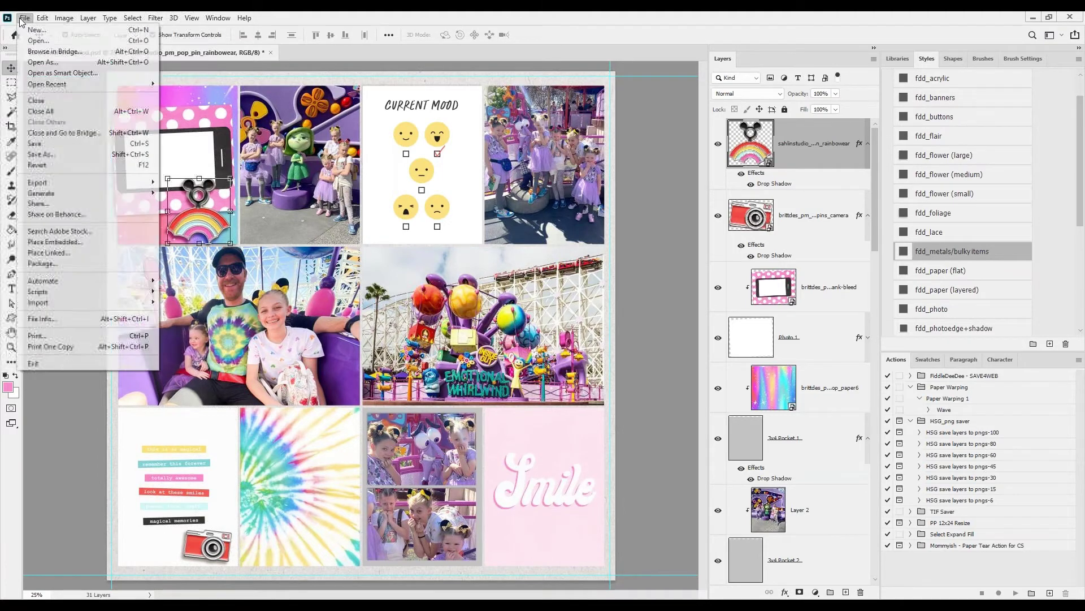
{"action": "left_click", "coordinate": [42, 155]}
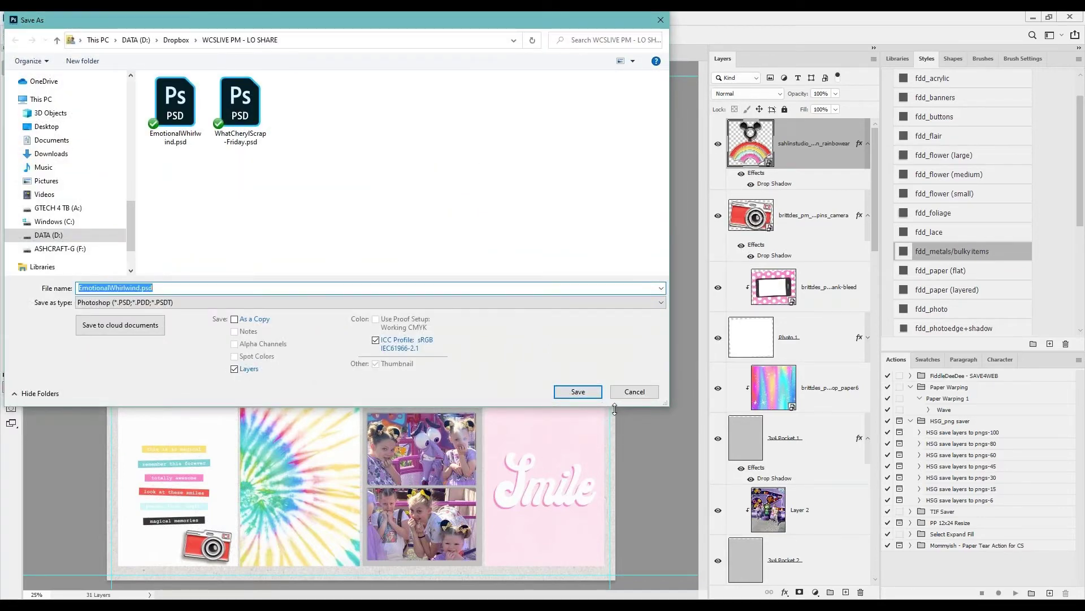
{"action": "left_click", "coordinate": [584, 396]}
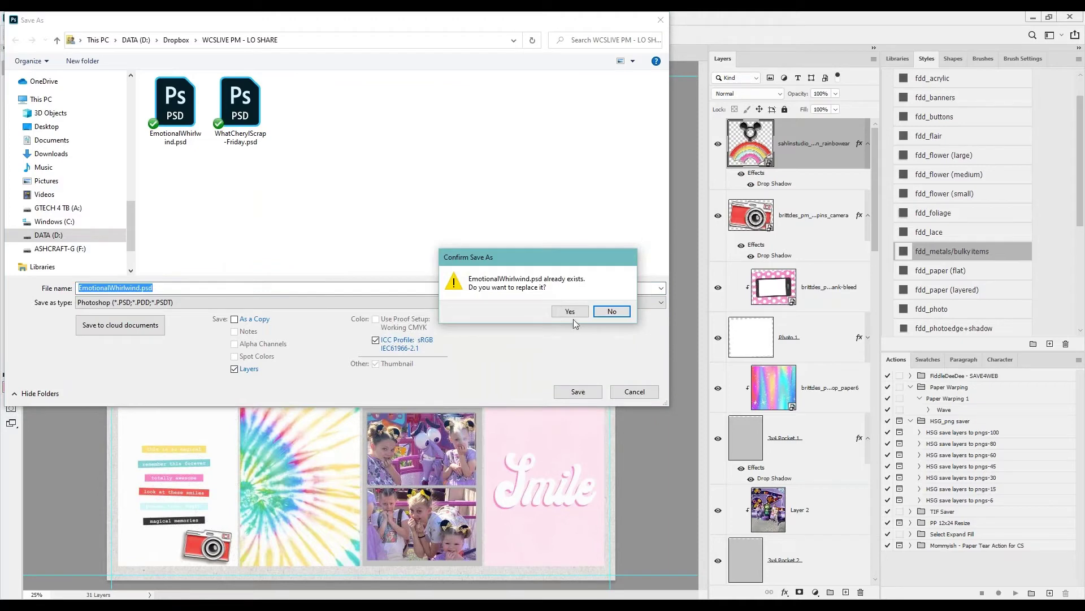
{"action": "left_click", "coordinate": [569, 311]}
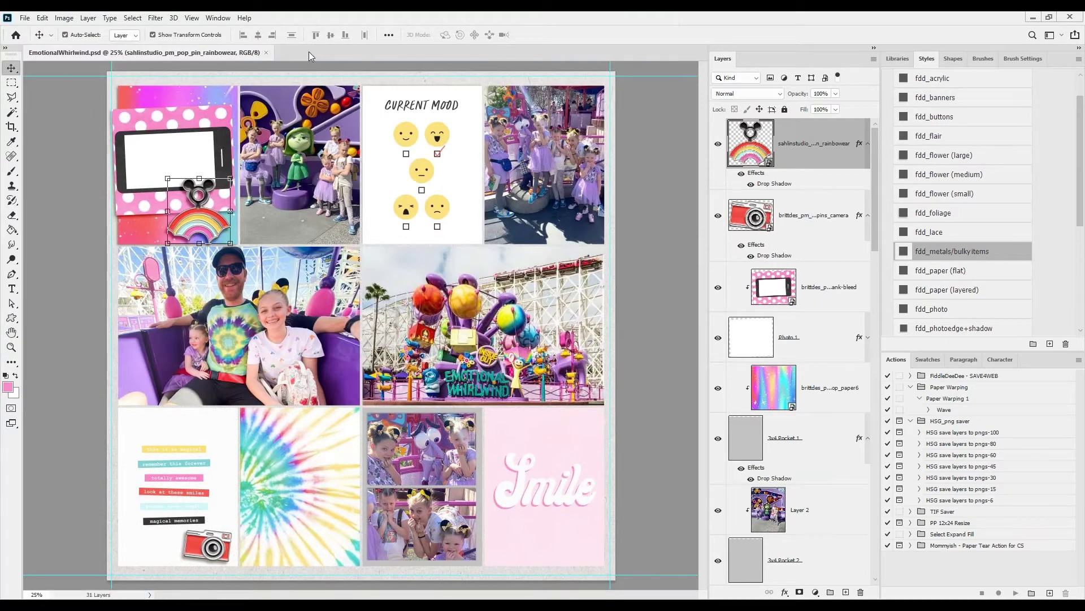
Step: Close the saved EmotionalWhirlwind.psd layout
{"action": "left_click", "coordinate": [264, 53]}
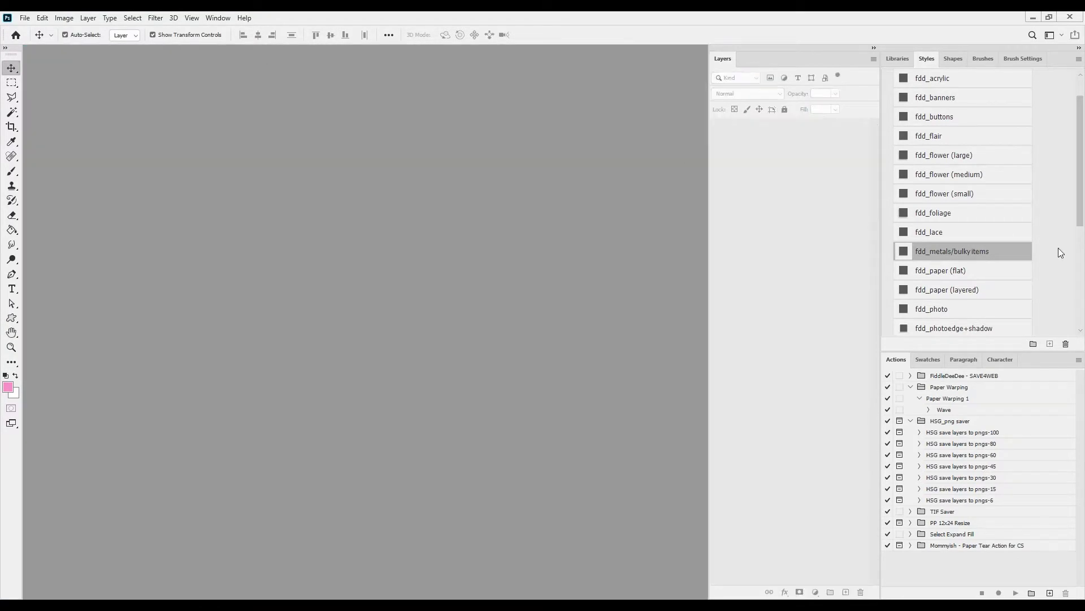
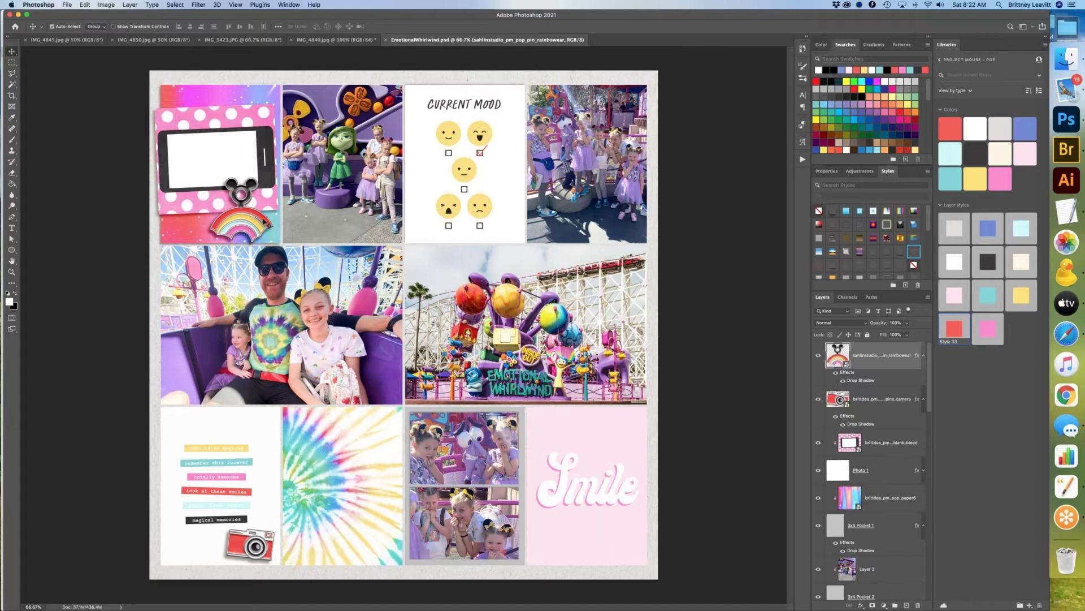
Step: Move the rainbow ear pin over the selfie card's right edge and add the hearteyes and laughing pins from Bridge's brittdes_sahlinstudio_pm_pop_pins folder
{"action": "left_click_drag", "start_coordinate": [265, 225], "coordinate": [286, 217]}
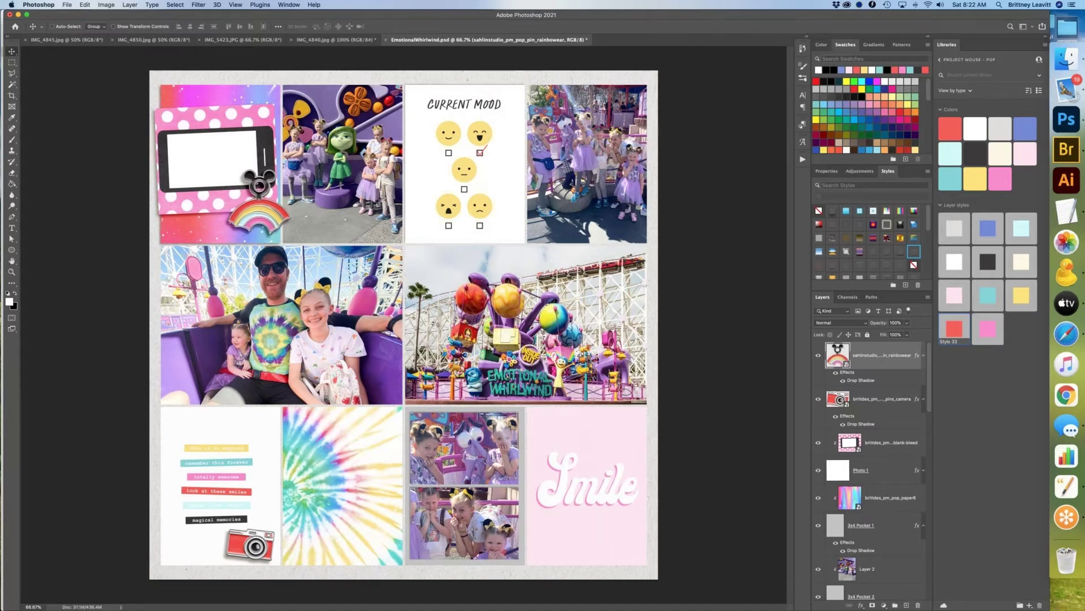
{"action": "left_click", "coordinate": [1061, 149]}
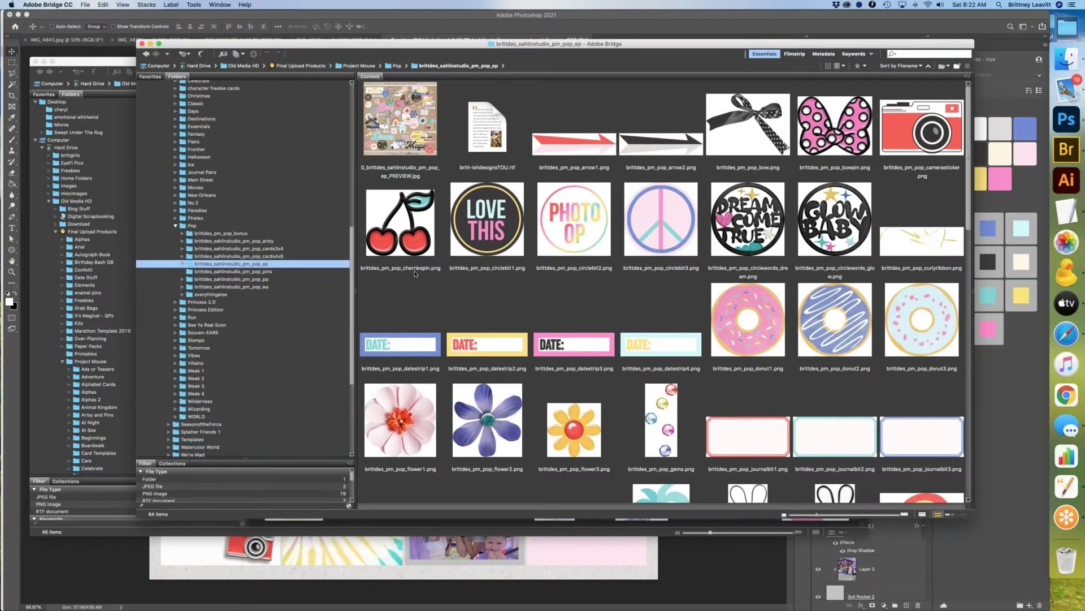
{"action": "left_click", "coordinate": [272, 272]}
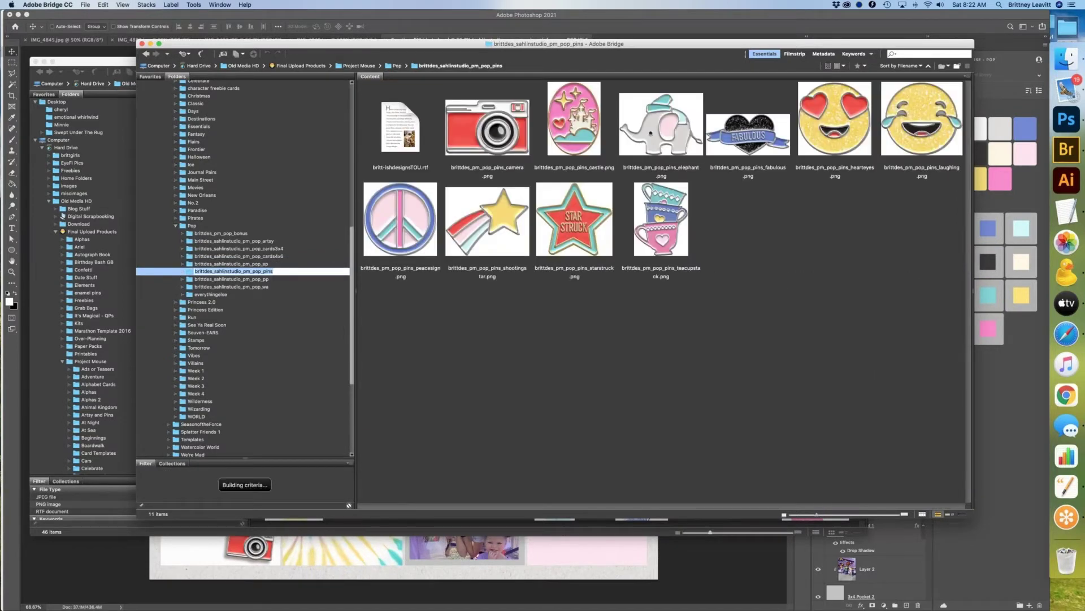
{"action": "left_click", "coordinate": [835, 122]}
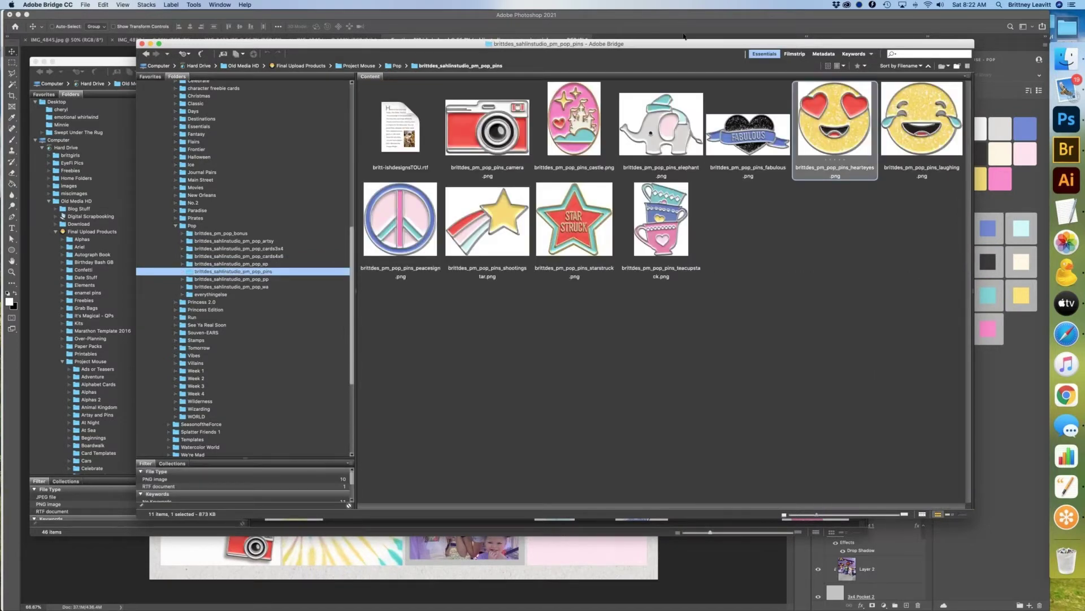
{"action": "left_click", "coordinate": [634, 26]}
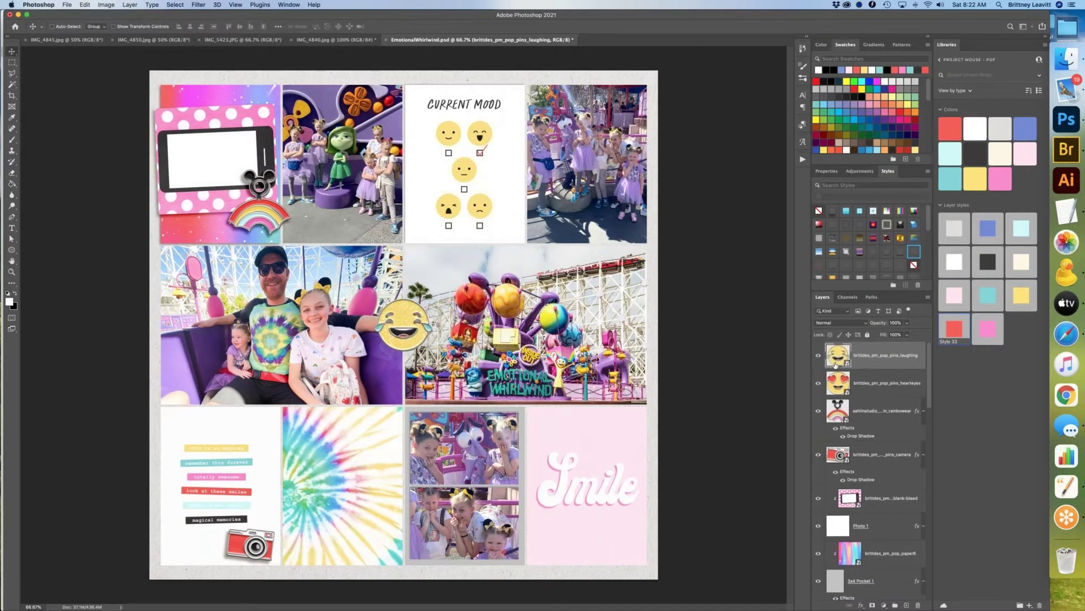
{"action": "left_click_drag", "start_coordinate": [411, 335], "coordinate": [473, 345]}
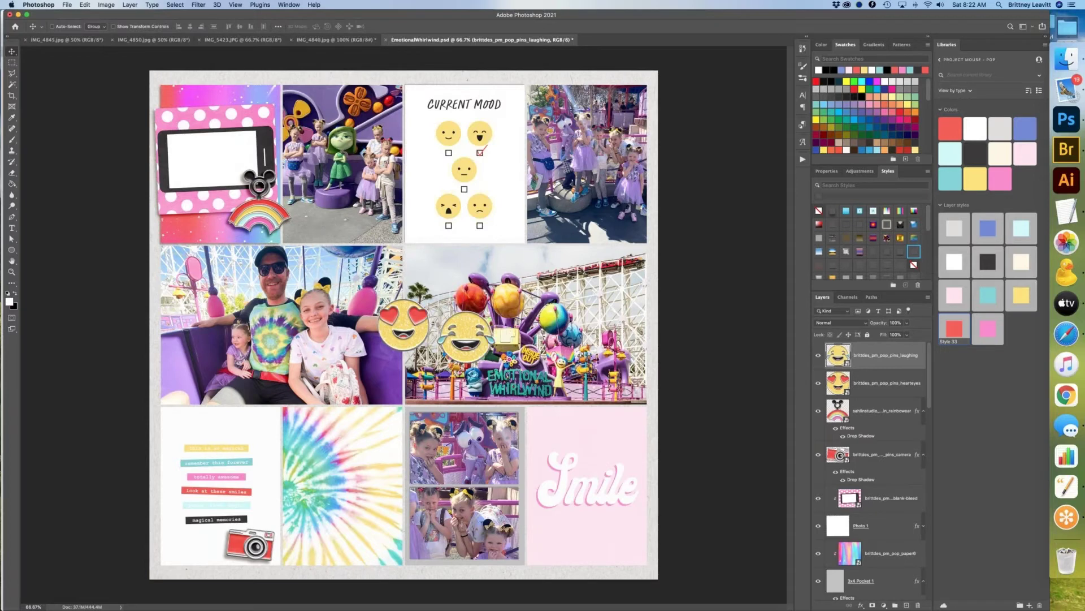
Step: Apply the pin drop shadow style to both emoji pins and collapse the effects lists of all layers
{"action": "left_click", "coordinate": [878, 390], "text": "shift"}
{"action": "scroll", "coordinate": [839, 249], "scroll_direction": "down", "scroll_amount": 5}
{"action": "scroll", "coordinate": [836, 232], "scroll_direction": "up", "scroll_amount": 5}
{"action": "left_click", "coordinate": [832, 236]}
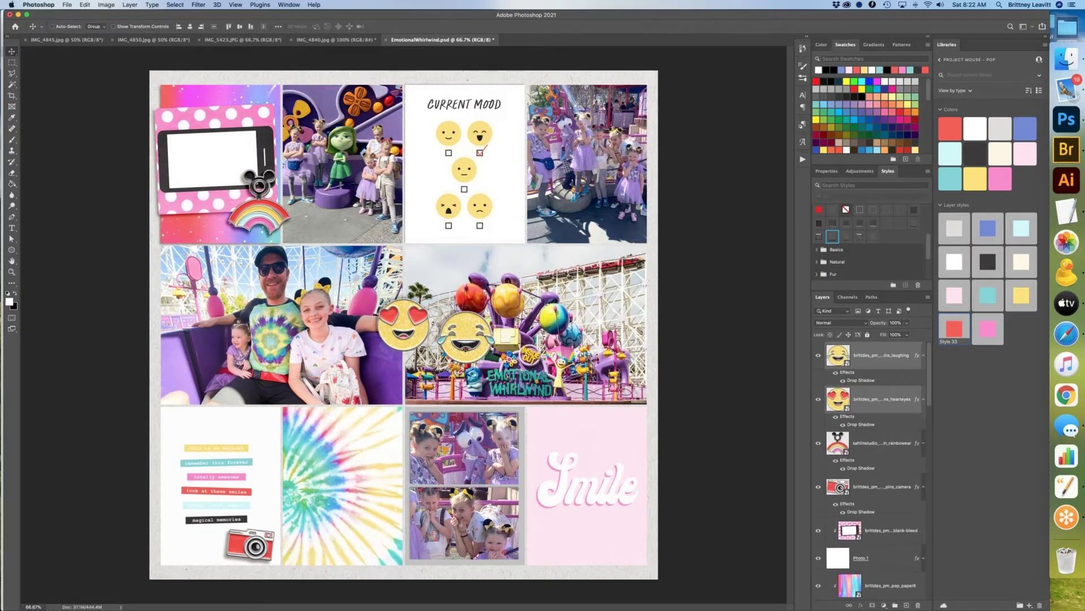
{"action": "key", "text": "super+alt+a"}
{"action": "left_click", "coordinate": [924, 356], "text": "alt"}
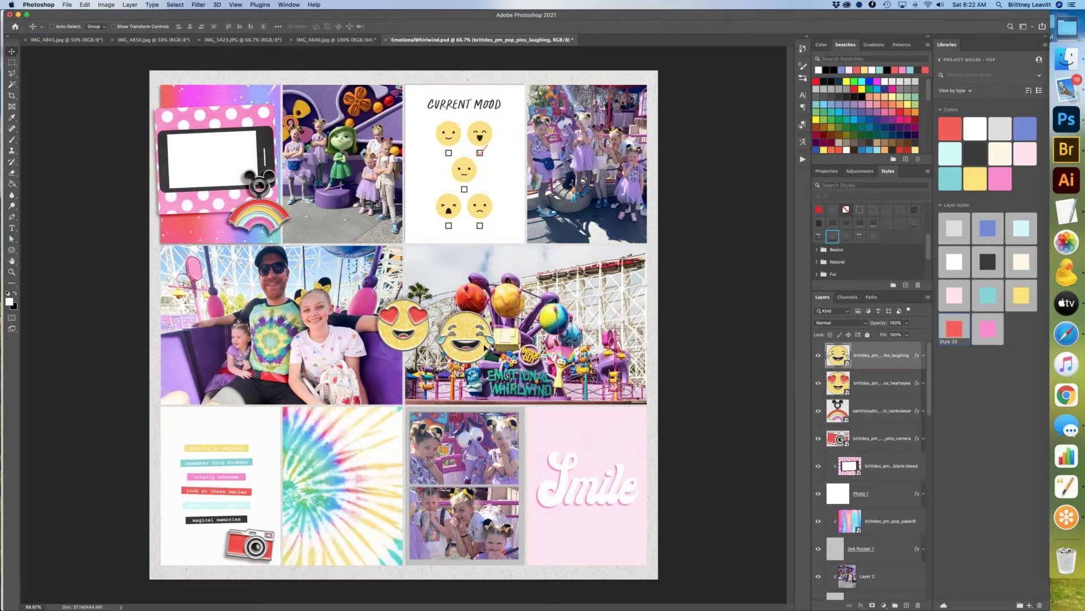
Step: Hide the rainbow ear pin, placing the laughing pin at the selfie card's lower-right corner and the hearteyes pin above the Smile card's upper-right edge
{"action": "left_click_drag", "start_coordinate": [483, 351], "coordinate": [278, 212]}
{"action": "left_click", "coordinate": [826, 412]}
{"action": "left_click_drag", "start_coordinate": [409, 320], "coordinate": [624, 413]}
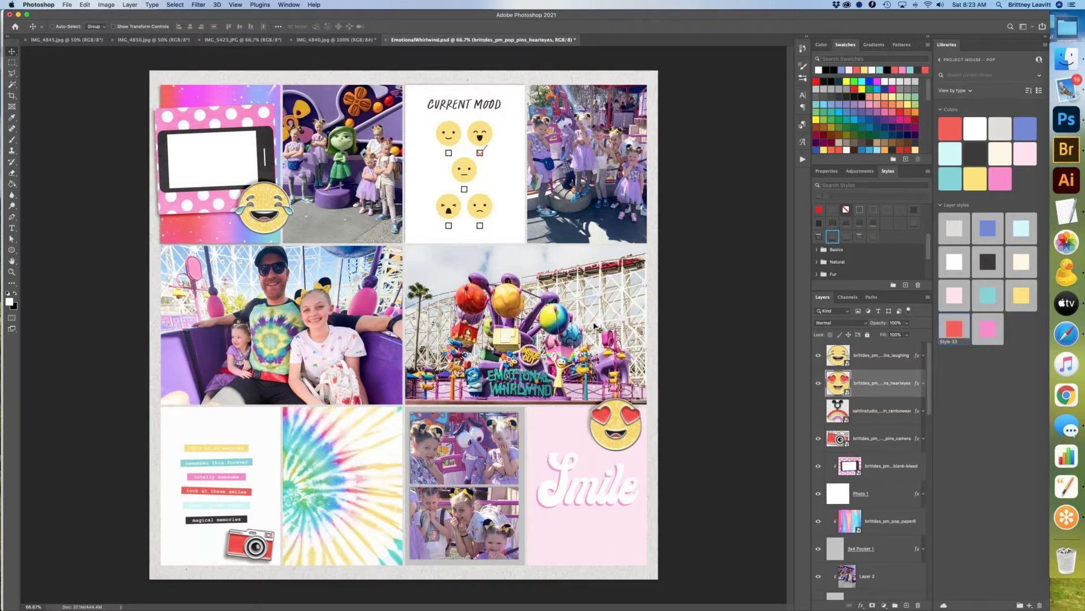
{"action": "key", "text": "super"}
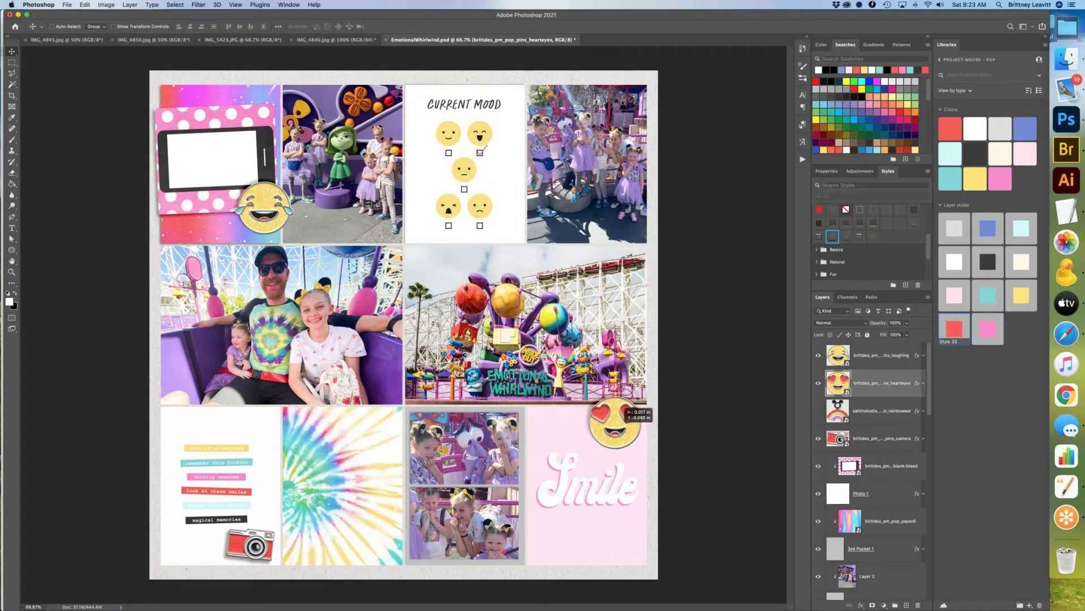
Step: Switch to Bridge and add brittdes_pm_pop_3x4_stripes from the brittdes_sahlinstudio_pm_pop_cards3x4 folder to the layout, above 3x4 Pocket 7
{"action": "left_click", "coordinate": [1068, 152]}
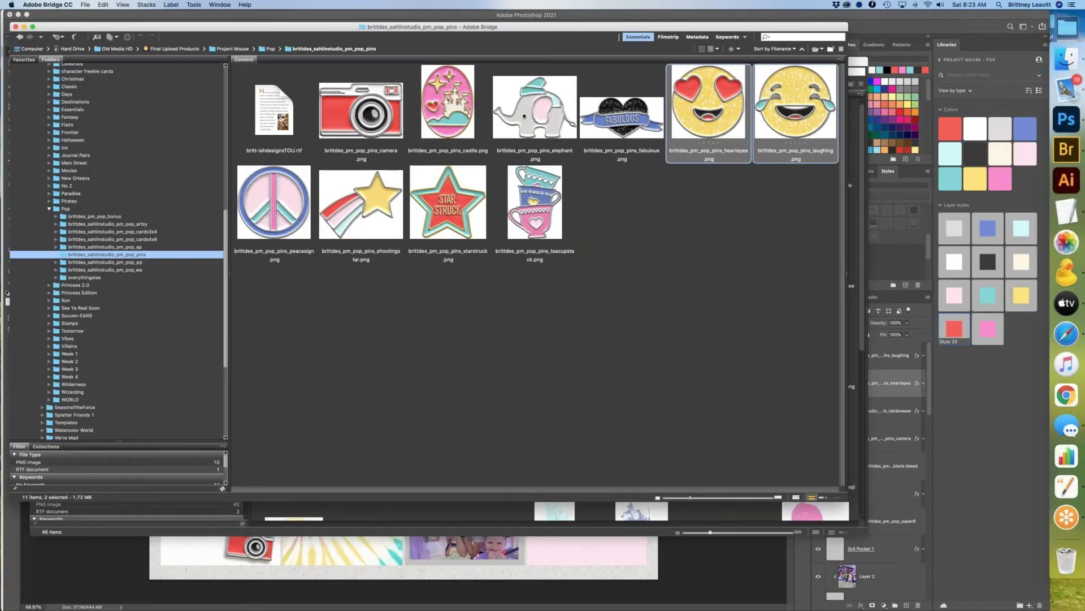
{"action": "left_click", "coordinate": [135, 262]}
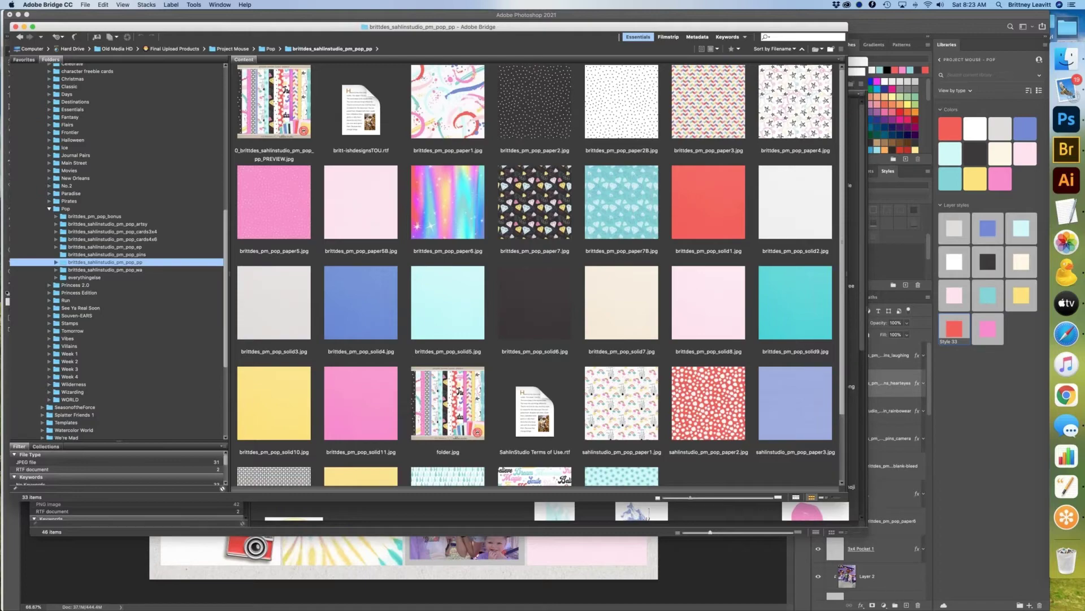
{"action": "left_click", "coordinate": [113, 232]}
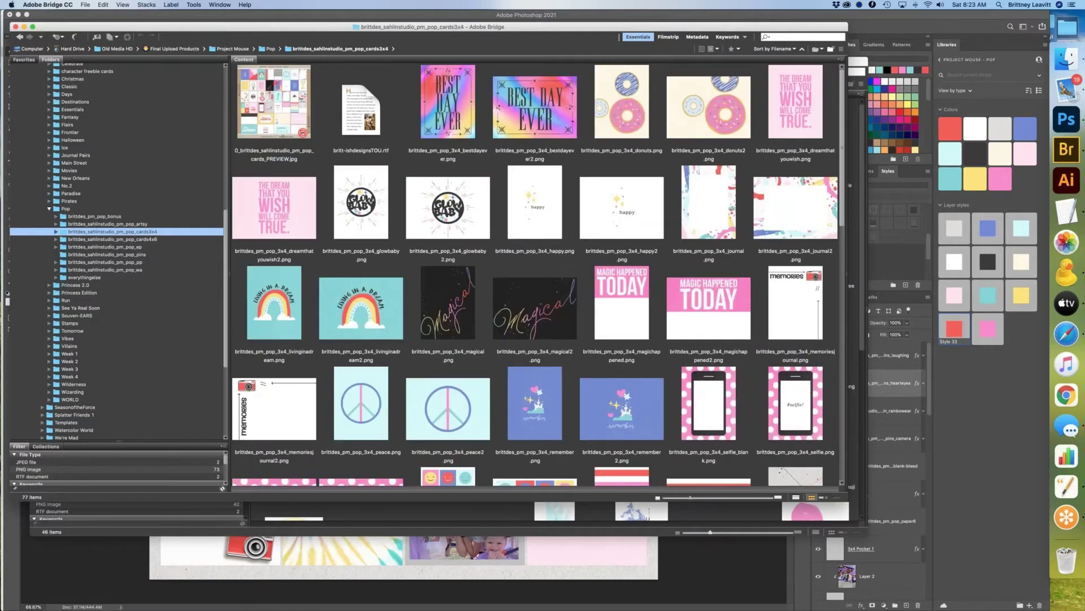
{"action": "scroll", "coordinate": [535, 271], "scroll_direction": "down", "scroll_amount": 2}
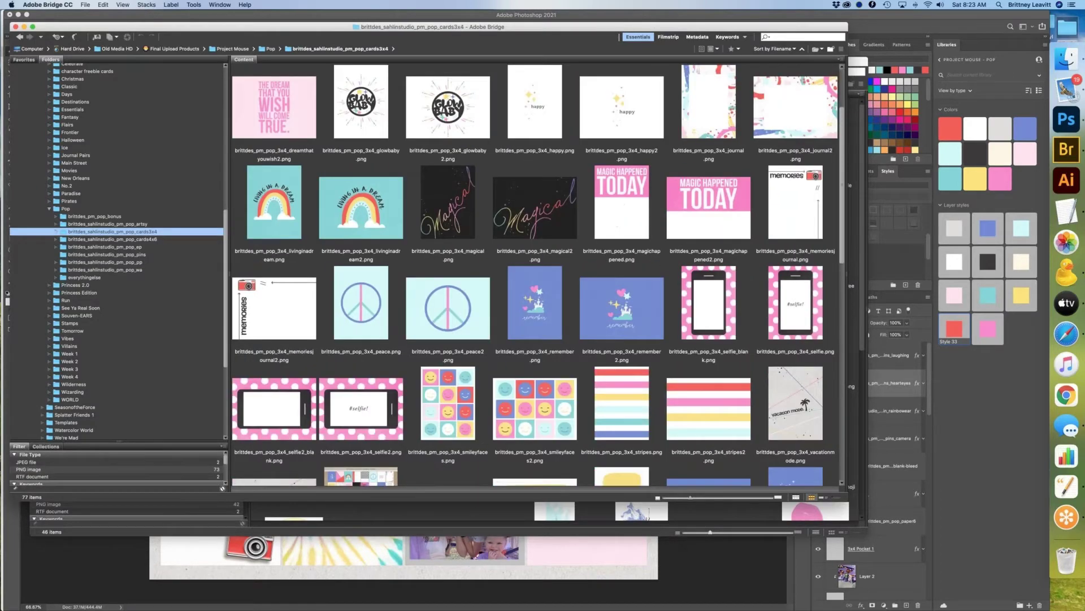
{"action": "scroll", "coordinate": [536, 271], "scroll_direction": "down", "scroll_amount": 2}
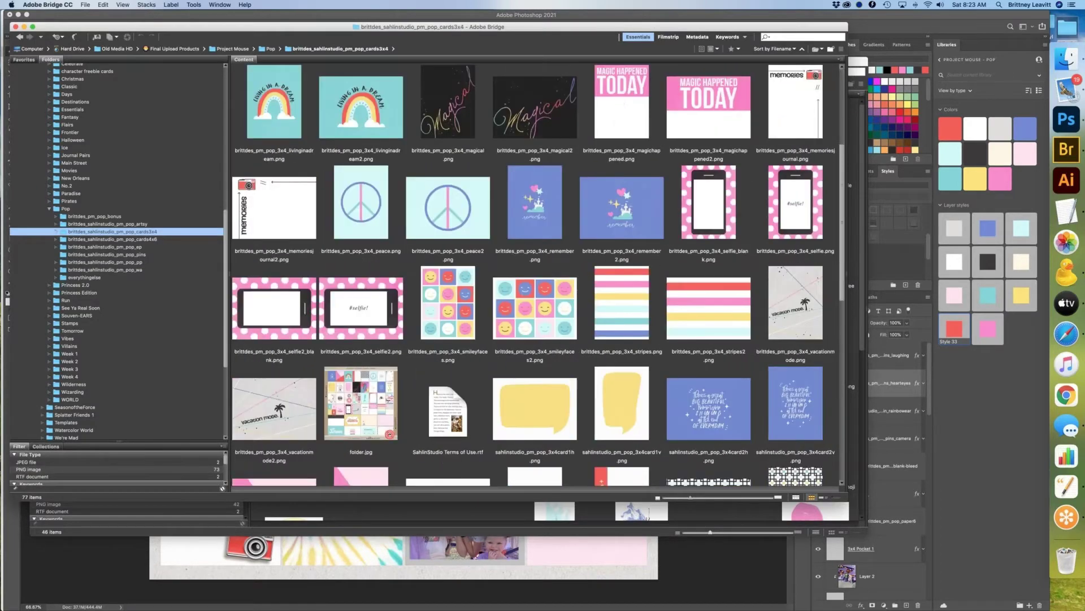
{"action": "left_click", "coordinate": [619, 303]}
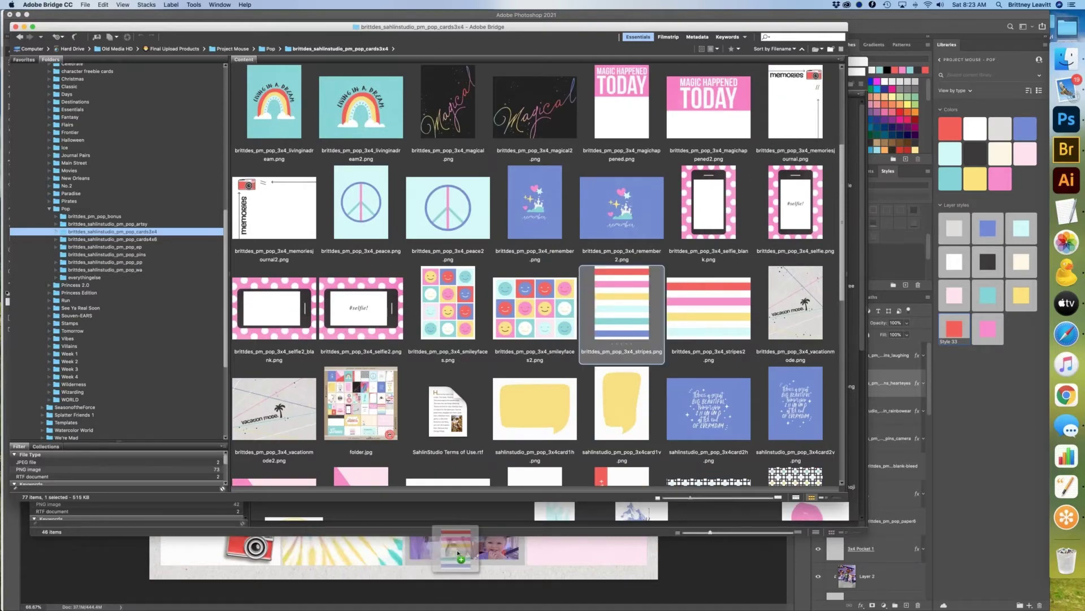
{"action": "left_click", "coordinate": [521, 564]}
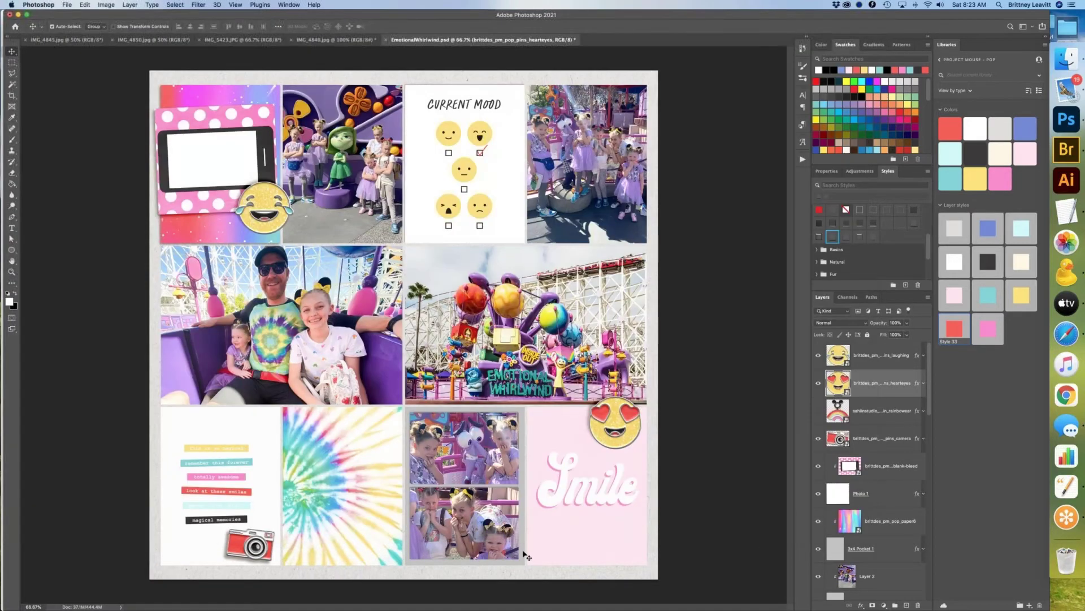
{"action": "left_click", "coordinate": [1068, 149]}
{"action": "left_click_drag", "start_coordinate": [622, 303], "coordinate": [459, 567]}
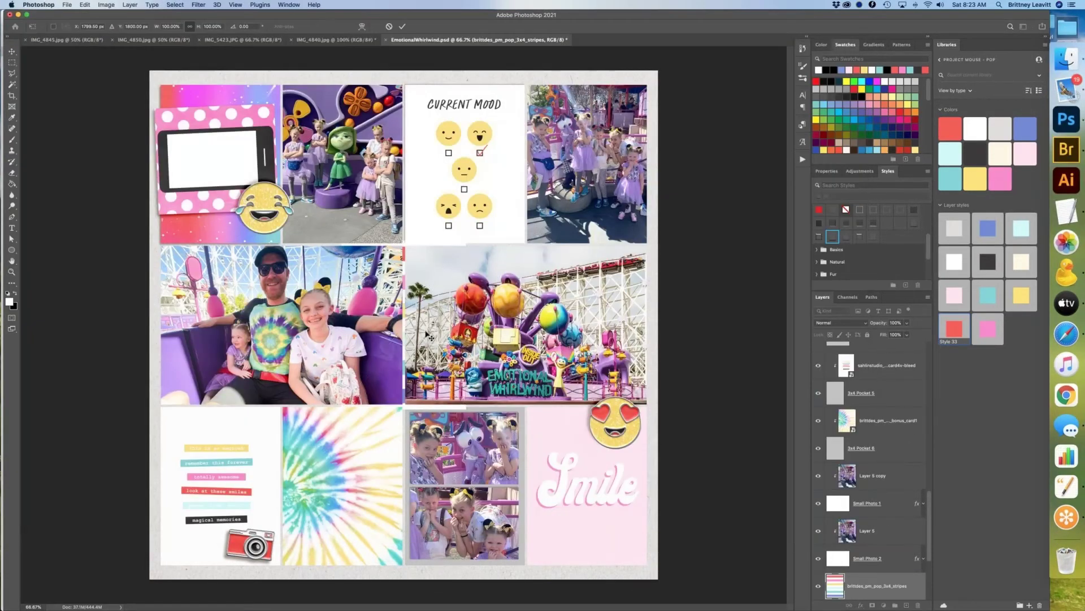
Step: Move the stripes card behind the two small photos, clip it to 3x4 Pocket 7 and scale it to fit the pocket
{"action": "left_click_drag", "start_coordinate": [437, 280], "coordinate": [500, 436]}
{"action": "key", "text": "super+alt+g"}
{"action": "key", "text": "super+t"}
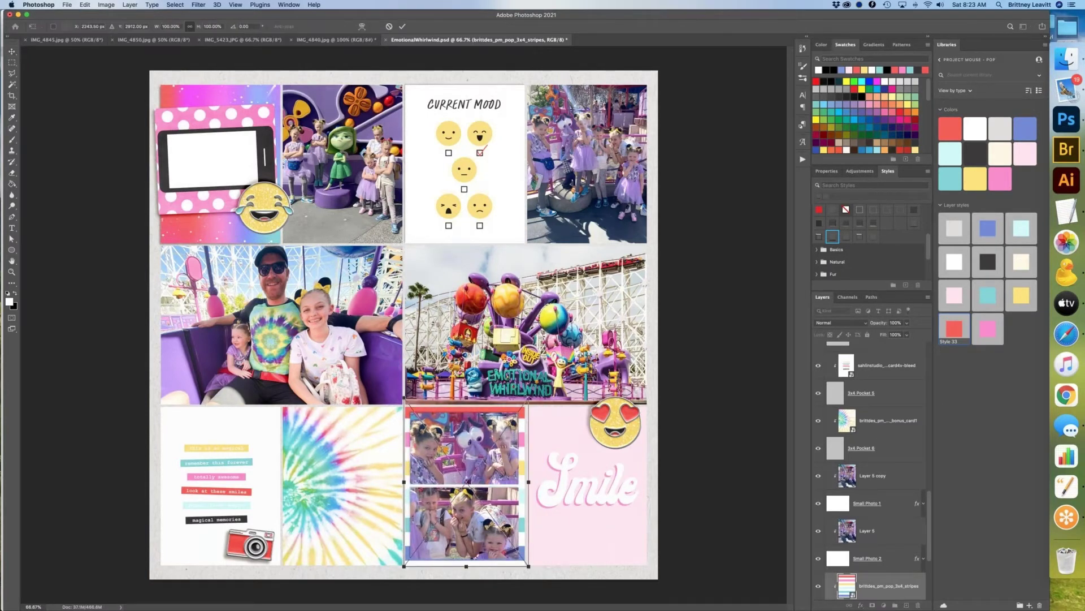
{"action": "left_click_drag", "start_coordinate": [528, 401], "coordinate": [528, 402]}
{"action": "left_click_drag", "start_coordinate": [494, 456], "coordinate": [491, 453]}
{"action": "left_click_drag", "start_coordinate": [525, 572], "coordinate": [523, 566]}
{"action": "key", "text": "Return"}
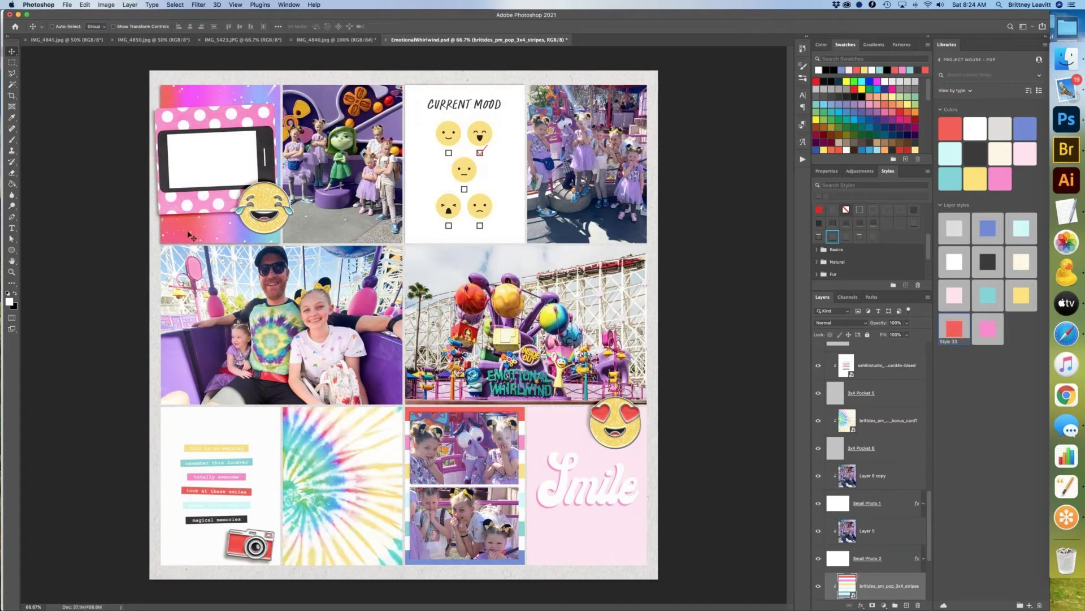
Step: Browse further 3x4 cards in Bridge and add sahlinstudio_pm_pop_3x4card9v to the layout above 3x4 Pocket 7
{"action": "left_click", "coordinate": [1067, 149]}
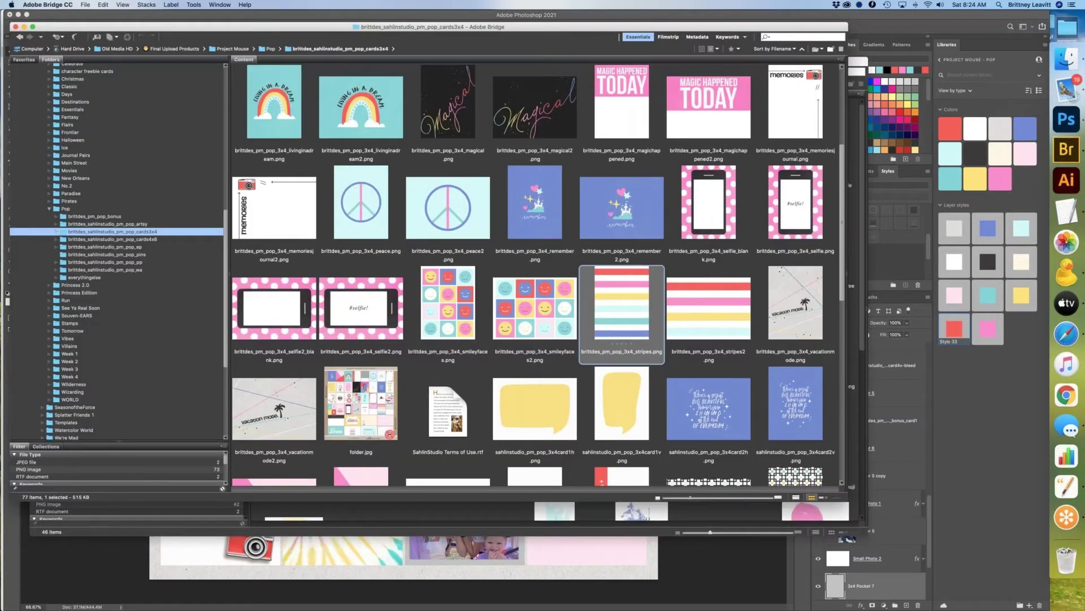
{"action": "scroll", "coordinate": [536, 271], "scroll_direction": "down", "scroll_amount": 4}
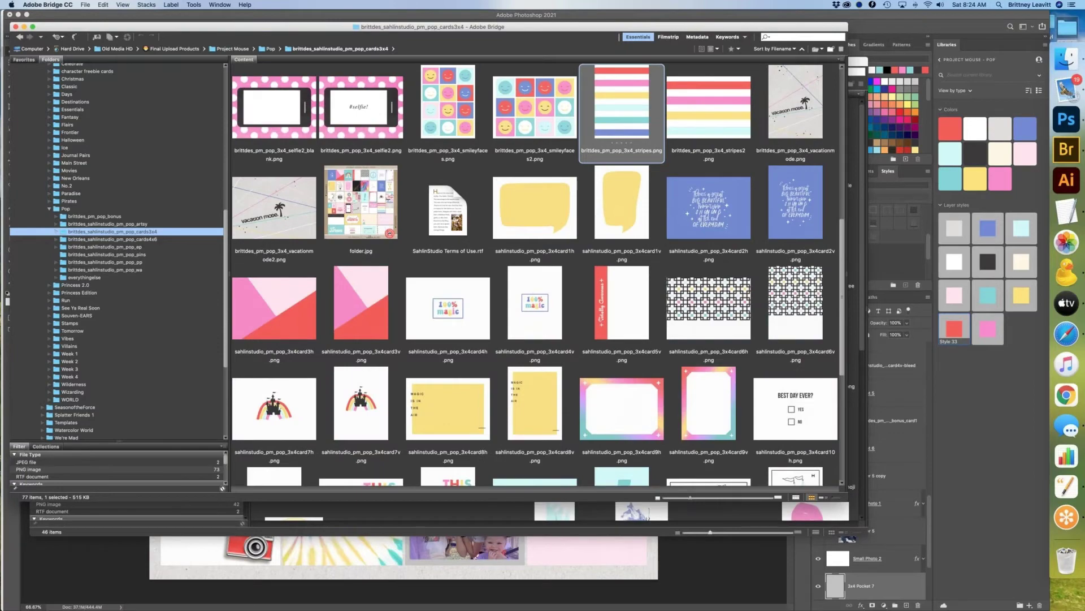
{"action": "scroll", "coordinate": [536, 271], "scroll_direction": "down", "scroll_amount": 2}
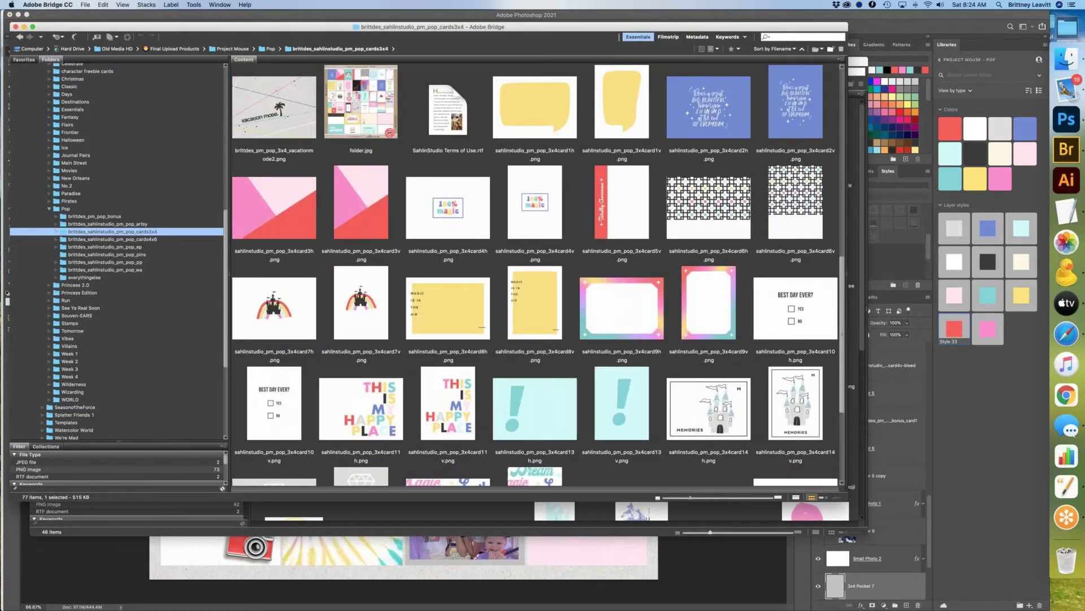
{"action": "left_click", "coordinate": [479, 572]}
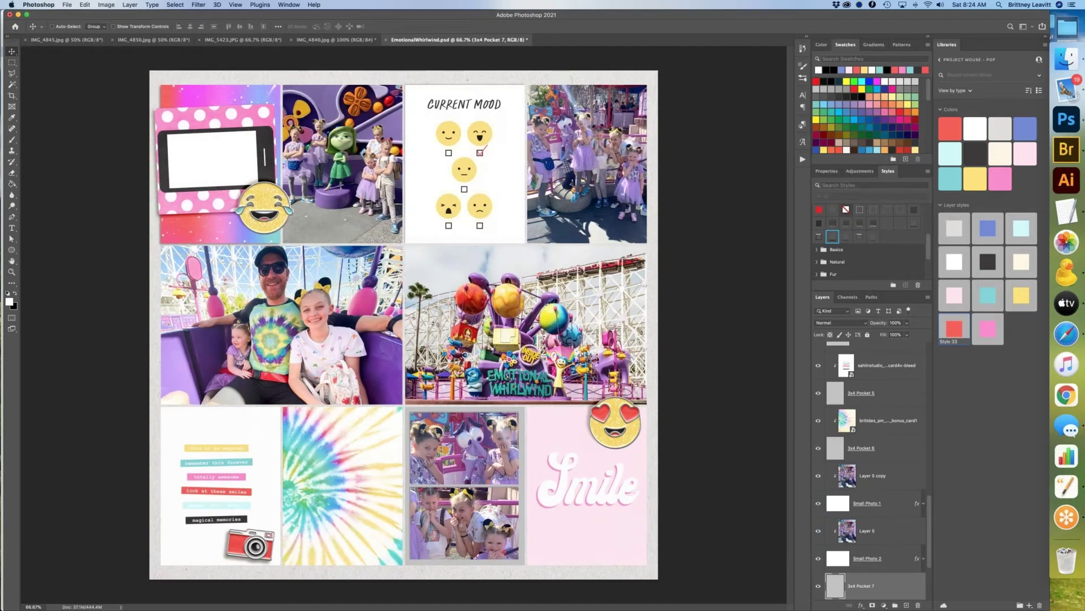
{"action": "left_click", "coordinate": [1067, 150]}
{"action": "left_click_drag", "start_coordinate": [709, 314], "coordinate": [458, 557]}
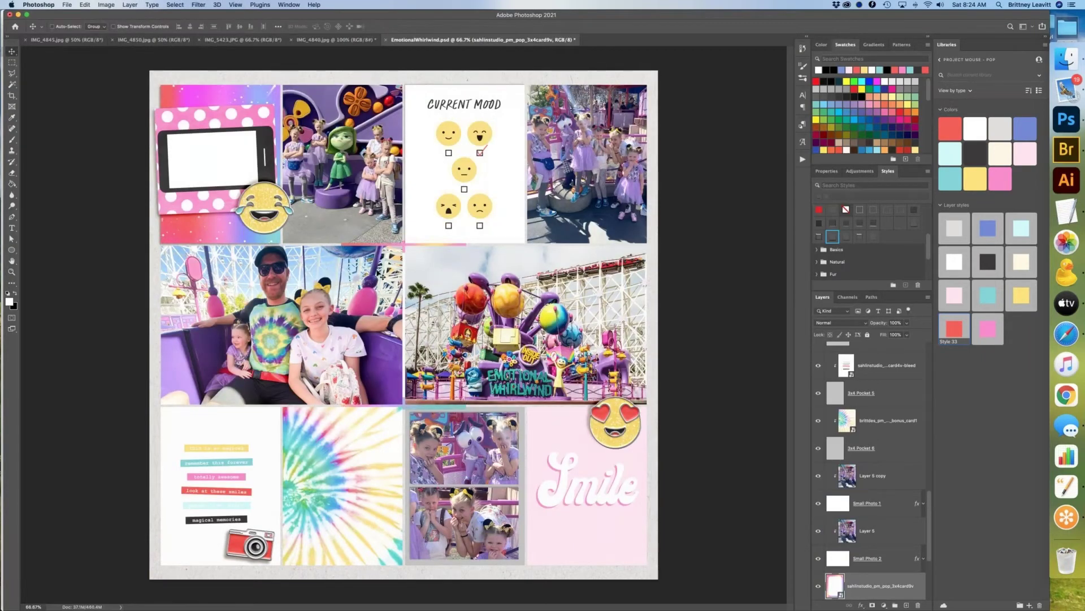
Step: Try fitting the rainbow-bordered card into 3x4 Pocket 7 behind the two small photos, and delete its layer
{"action": "left_click_drag", "start_coordinate": [389, 261], "coordinate": [427, 416]}
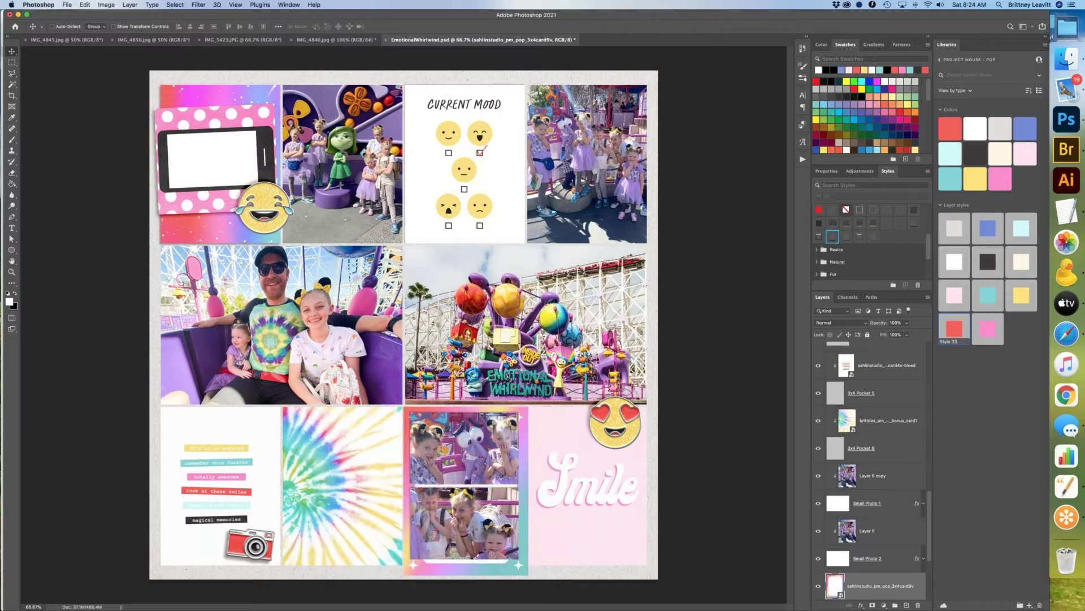
{"action": "key", "text": "super+t"}
{"action": "left_click_drag", "start_coordinate": [522, 569], "coordinate": [527, 572]}
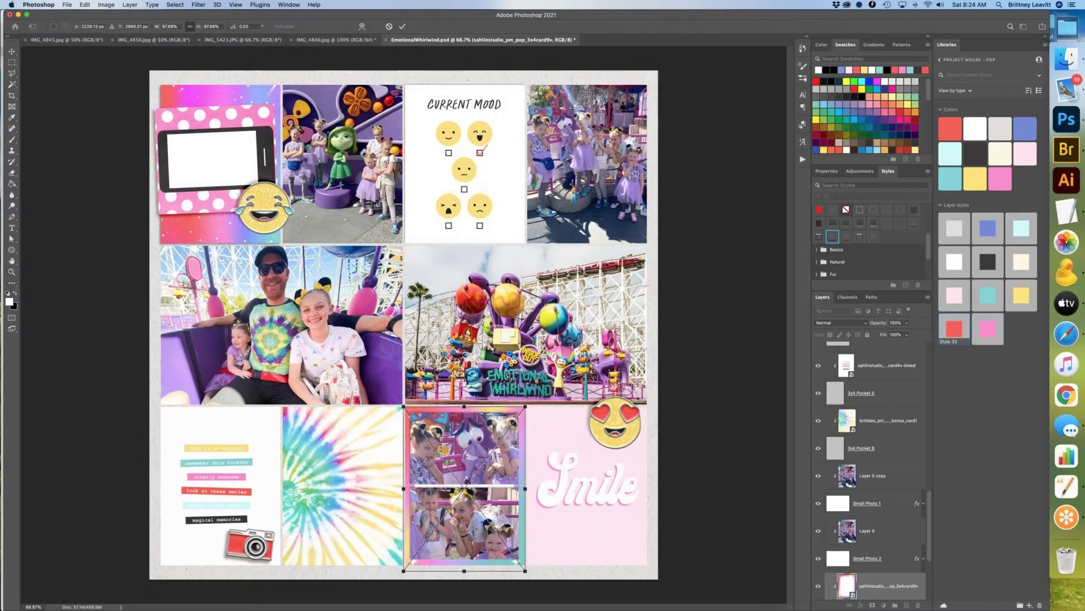
{"action": "key", "text": "Return"}
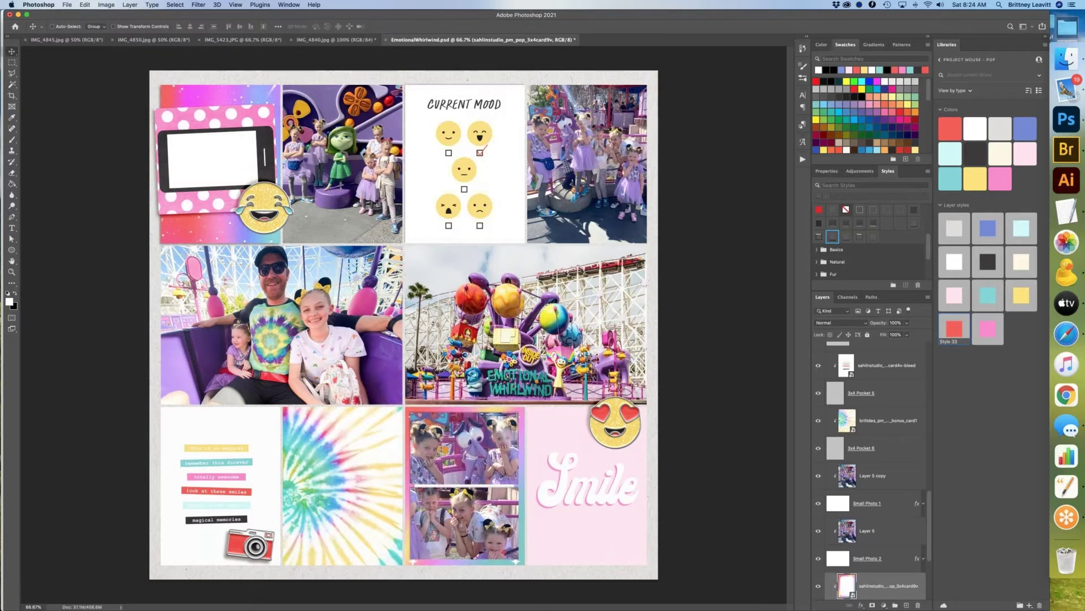
{"action": "key", "text": "BackSpace"}
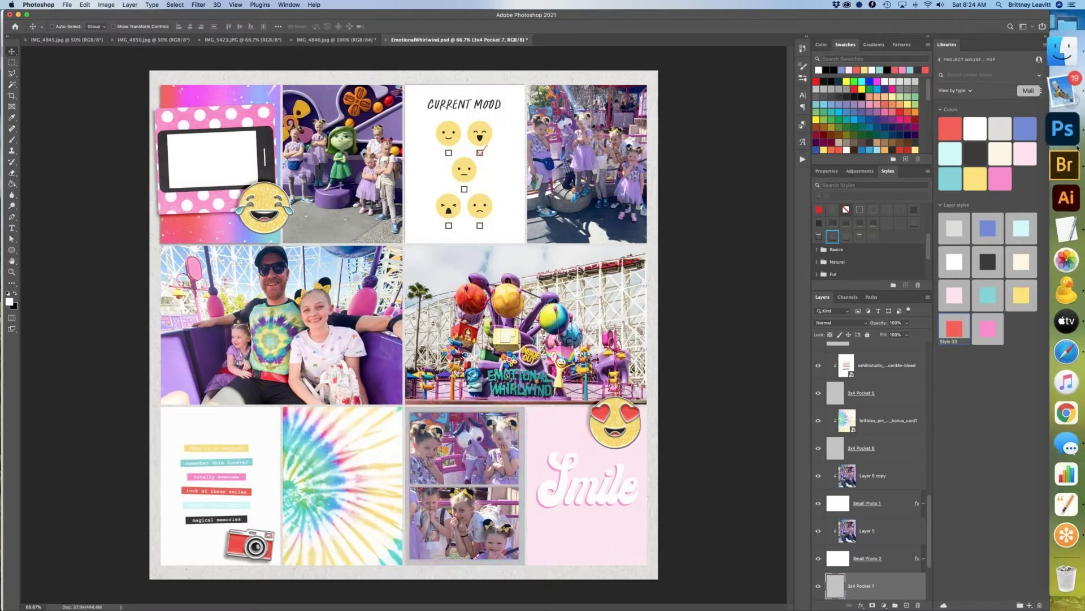
Step: Switch to Bridge and look through the brittdes_sahlinstudio_pm_pop_cards3x4 and cardsPRINT folders for another background card for the two-small-photo pocket
{"action": "left_click", "coordinate": [1061, 149]}
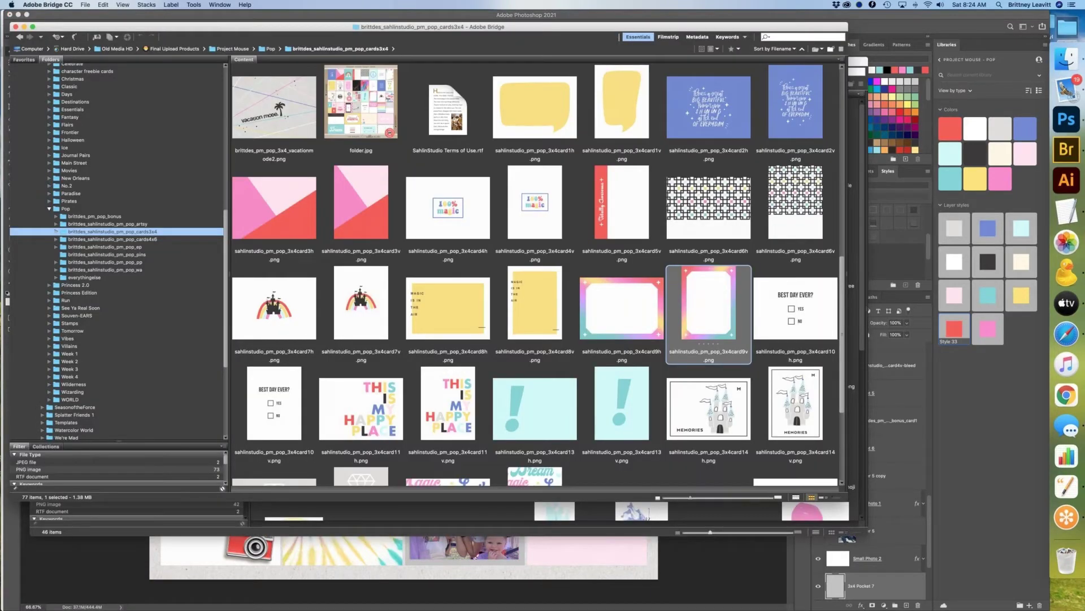
{"action": "scroll", "coordinate": [537, 275], "scroll_direction": "down", "scroll_amount": 4}
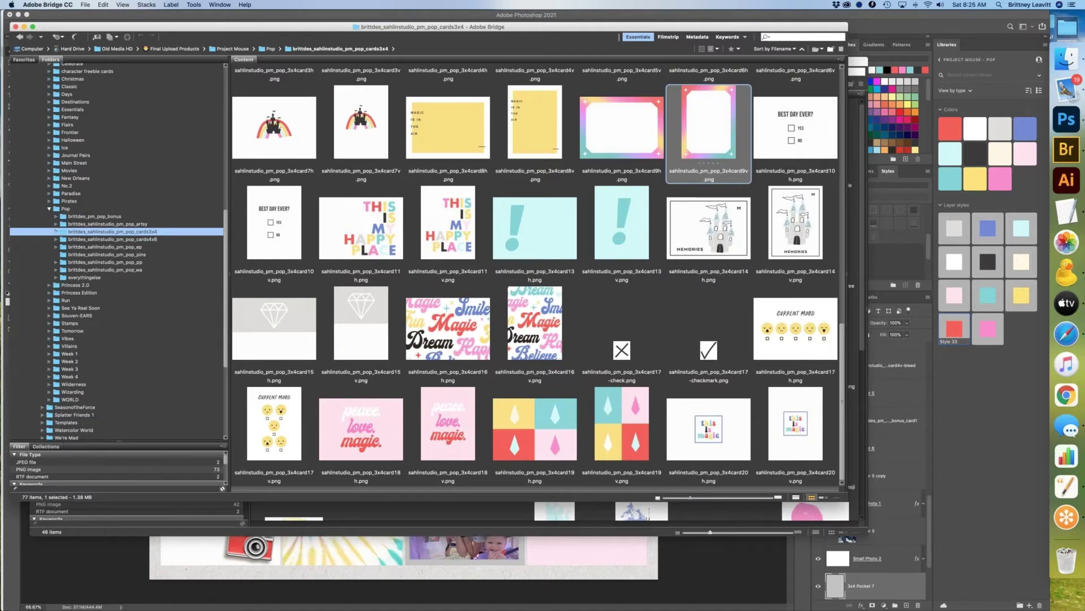
{"action": "left_click", "coordinate": [56, 278]}
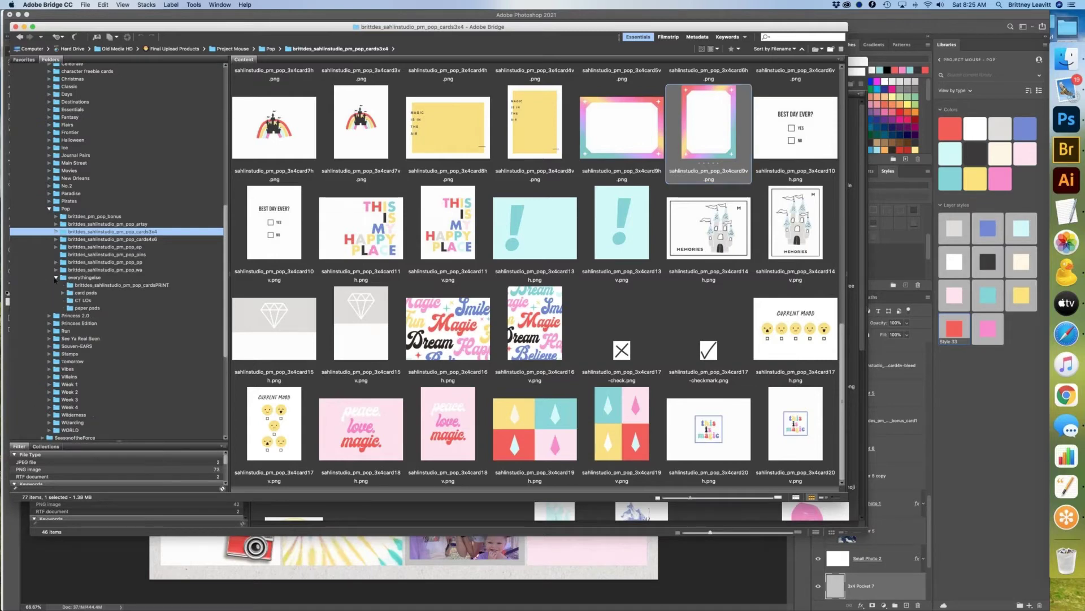
{"action": "left_click", "coordinate": [85, 285]}
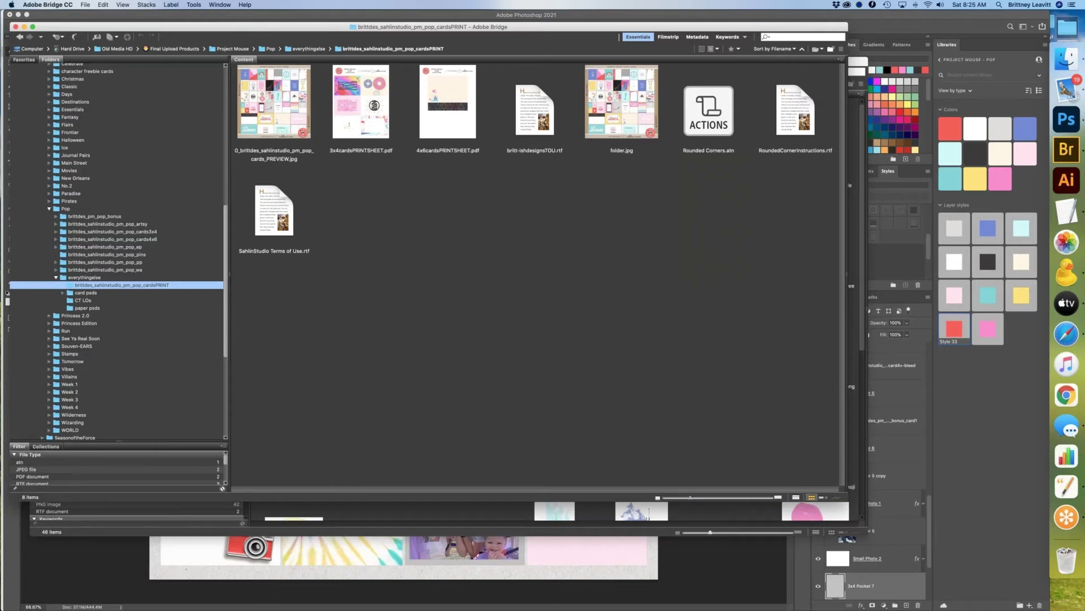
{"action": "left_click", "coordinate": [56, 278]}
{"action": "left_click", "coordinate": [113, 231]}
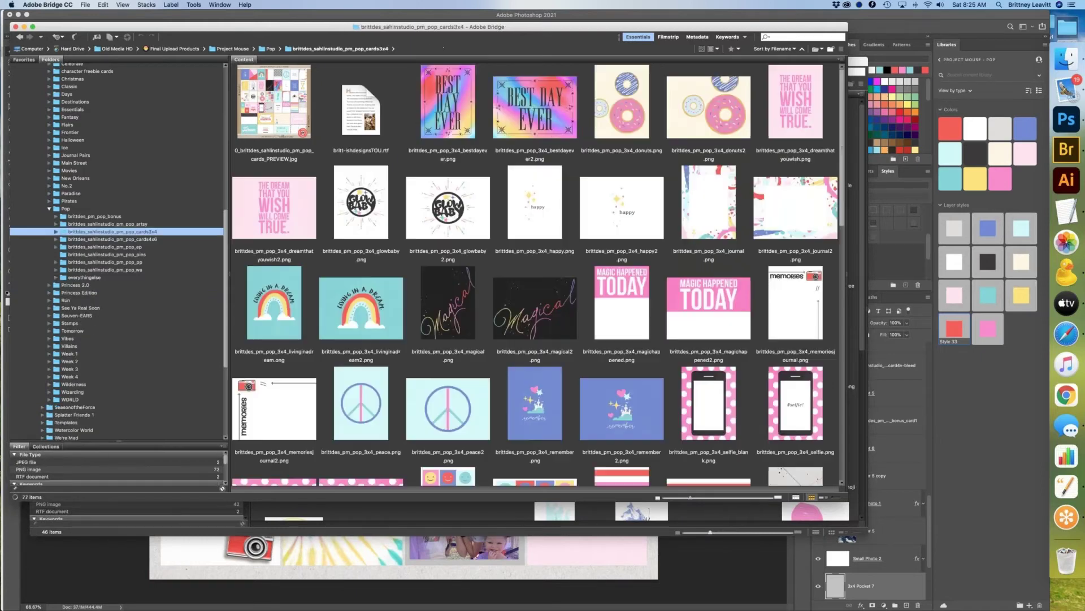
{"action": "scroll", "coordinate": [535, 271], "scroll_direction": "down", "scroll_amount": 10}
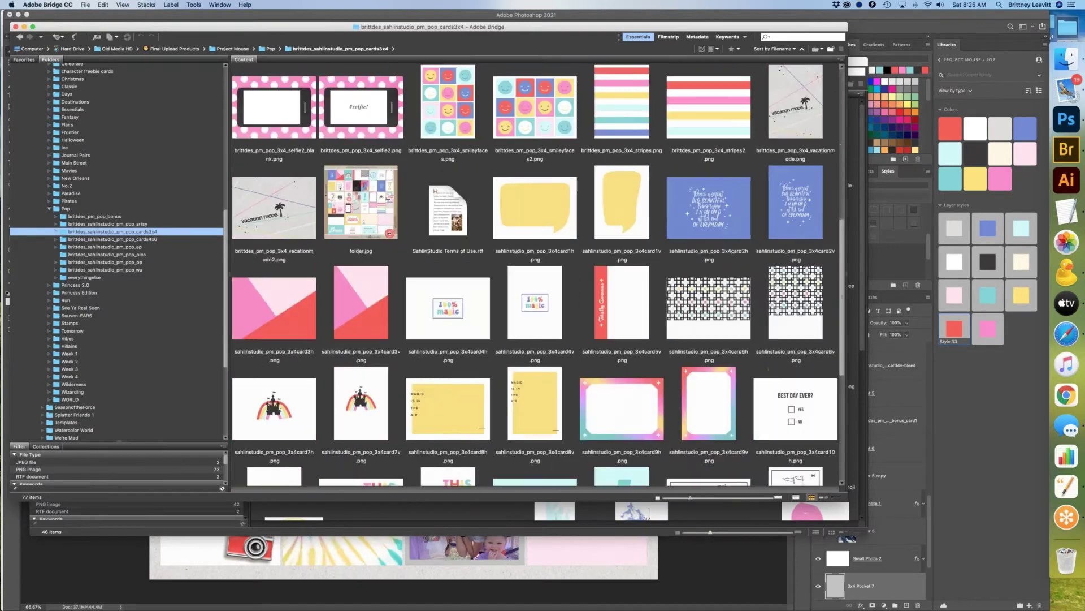
{"action": "scroll", "coordinate": [535, 272], "scroll_direction": "down", "scroll_amount": 3}
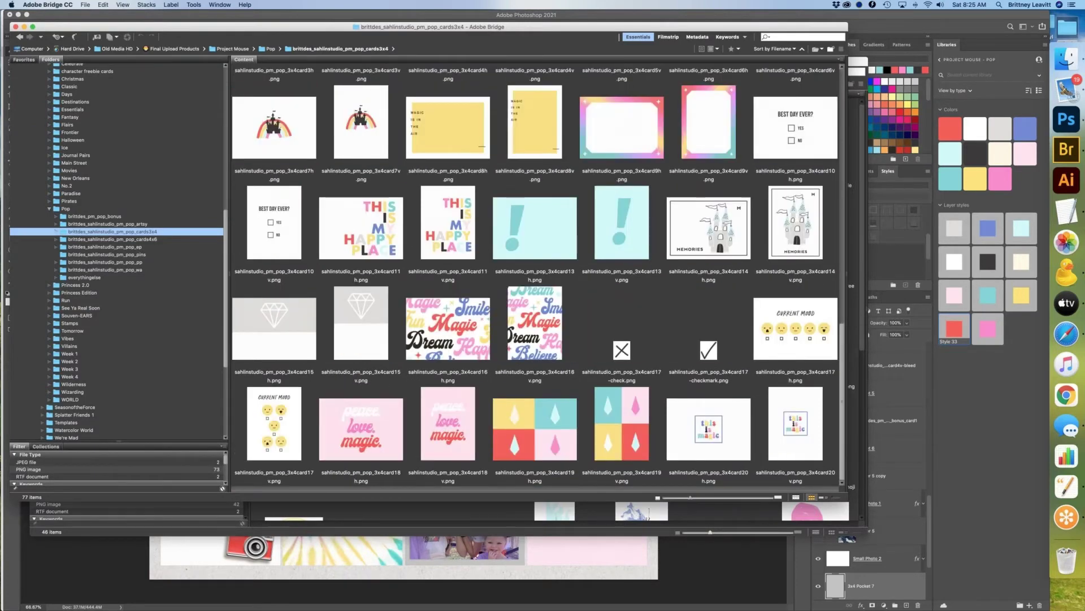
{"action": "scroll", "coordinate": [535, 272], "scroll_direction": "up", "scroll_amount": 5}
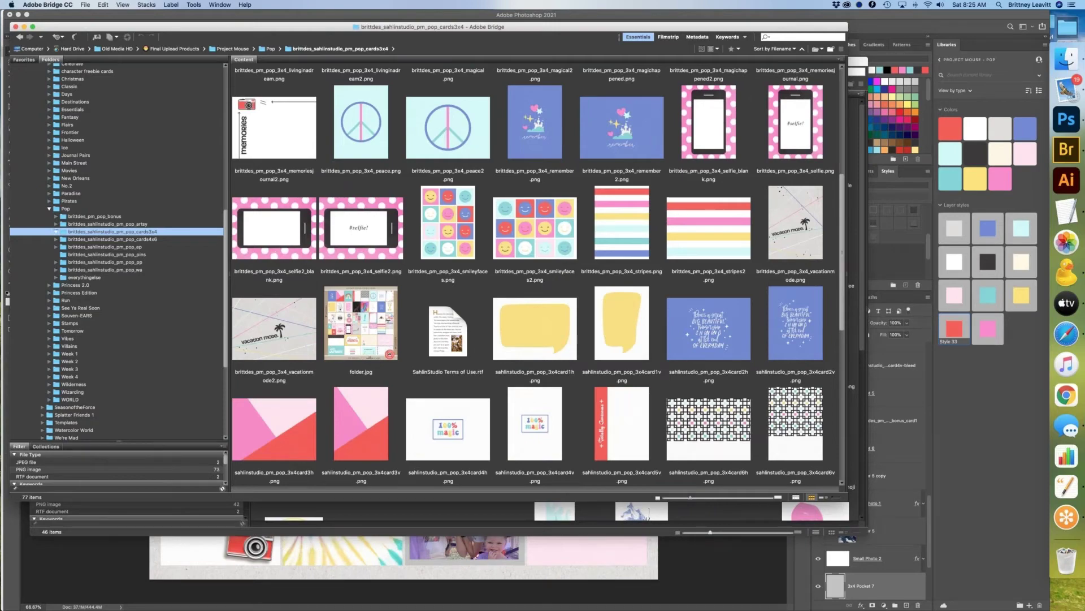
{"action": "scroll", "coordinate": [535, 271], "scroll_direction": "up", "scroll_amount": 4}
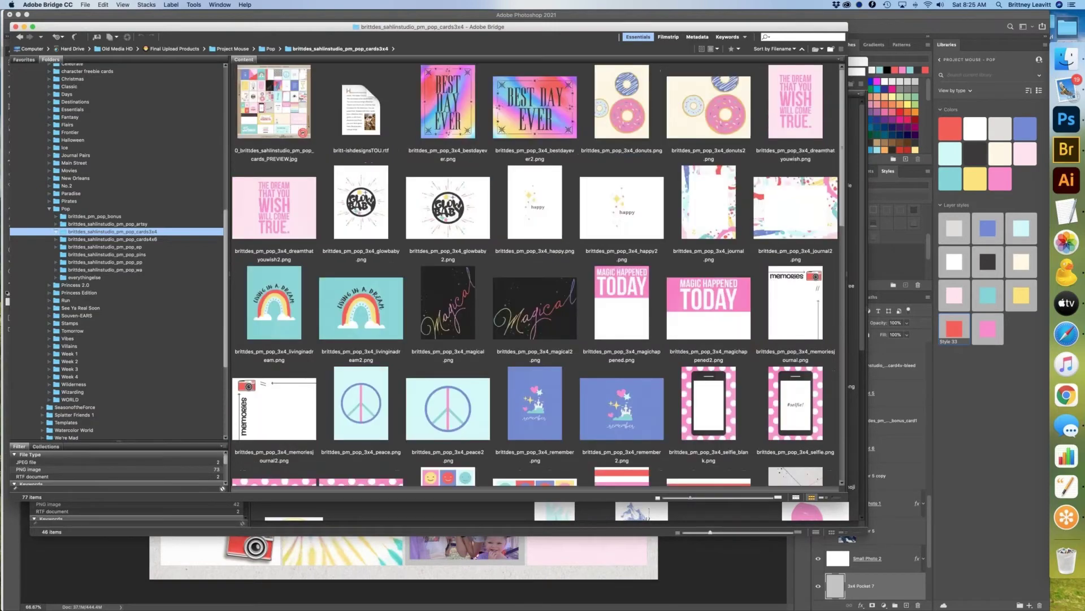
{"action": "scroll", "coordinate": [536, 271], "scroll_direction": "down", "scroll_amount": 5}
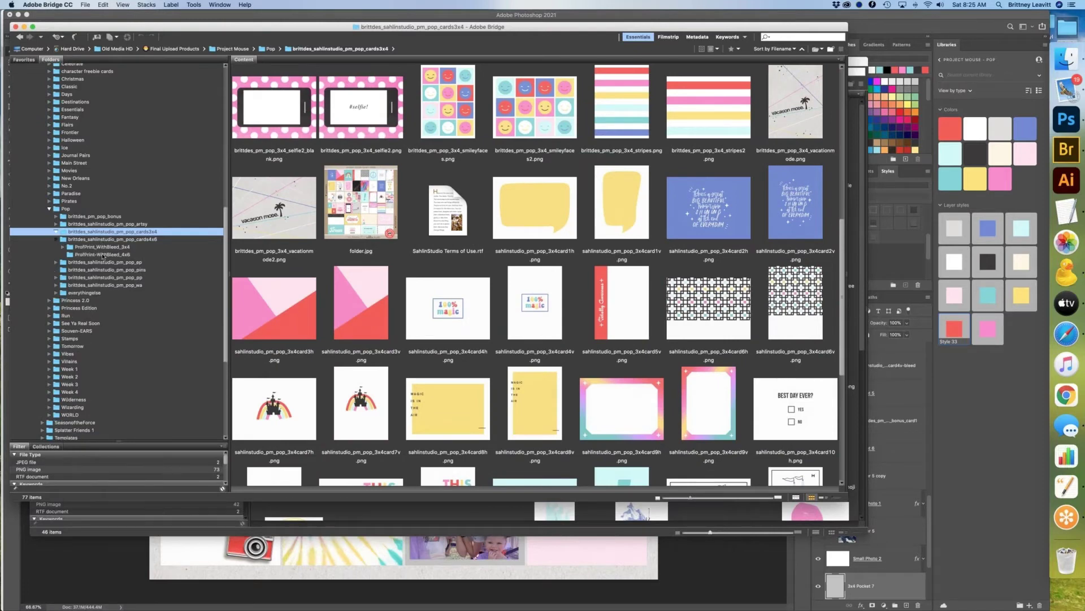
Step: Browse the ProfPrint_WithBleed_3x4 folder inside the 4x6 cards folder and add sahlinstudio_pm_pop_3x4card9v-bleed to the layout above 3x4 Pocket 7
{"action": "left_click", "coordinate": [111, 240]}
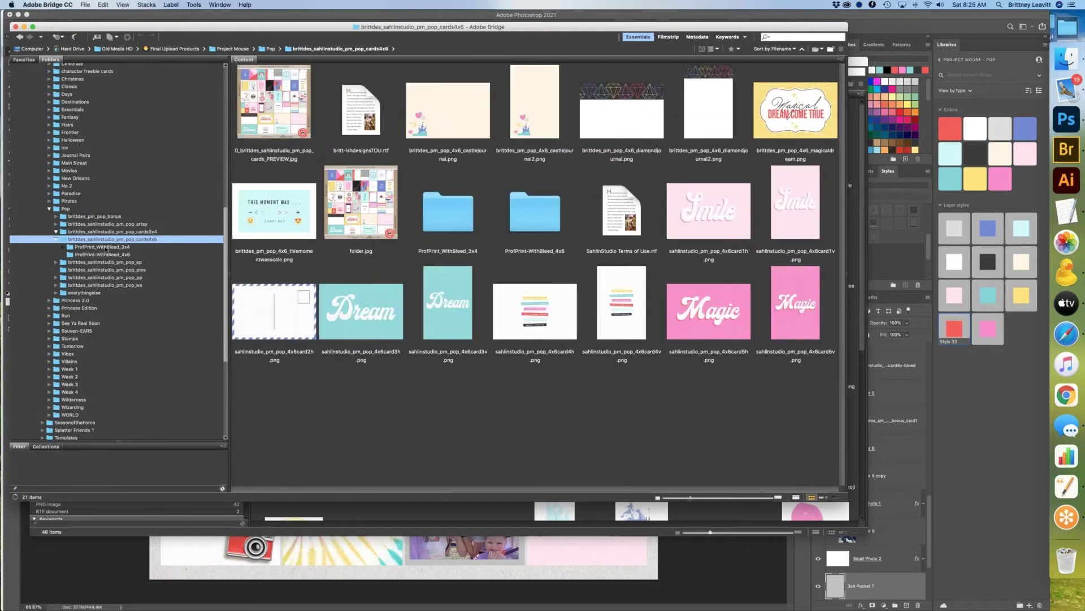
{"action": "left_click", "coordinate": [116, 248]}
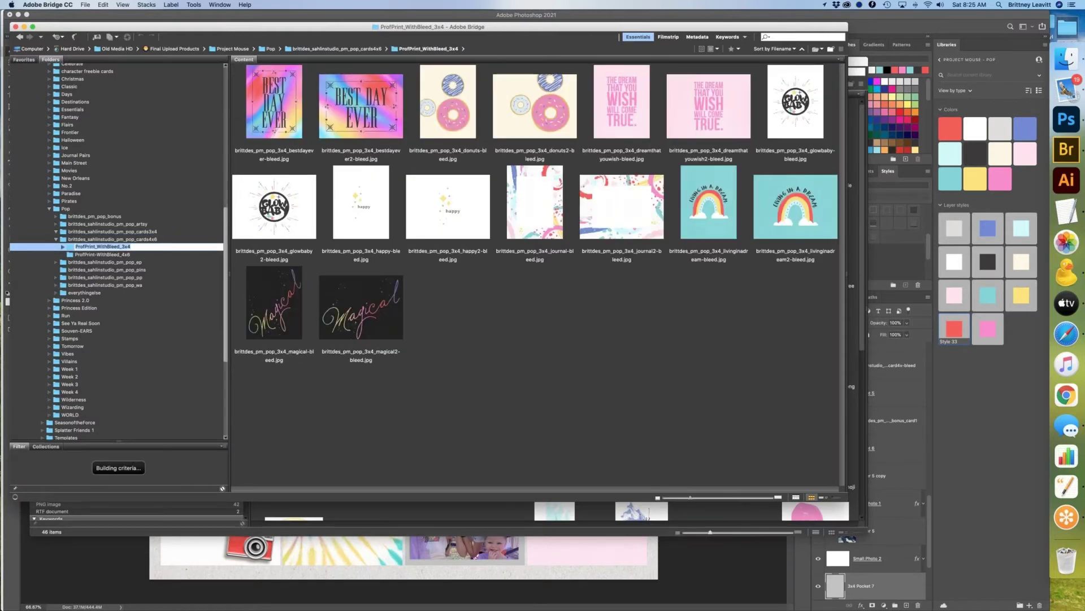
{"action": "scroll", "coordinate": [584, 315], "scroll_direction": "down", "scroll_amount": 3}
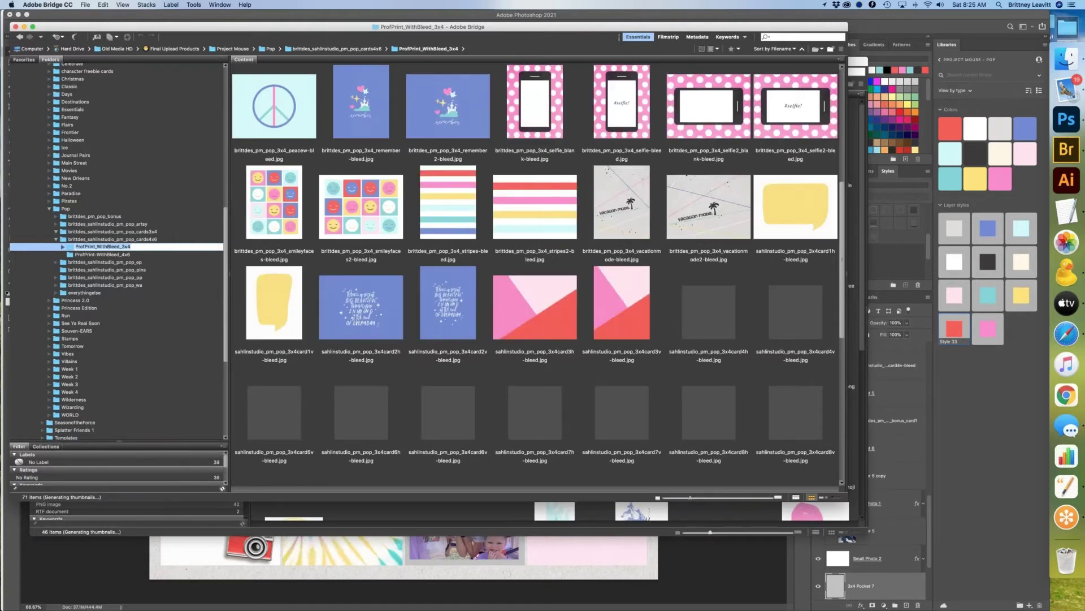
{"action": "scroll", "coordinate": [535, 271], "scroll_direction": "down", "scroll_amount": 3}
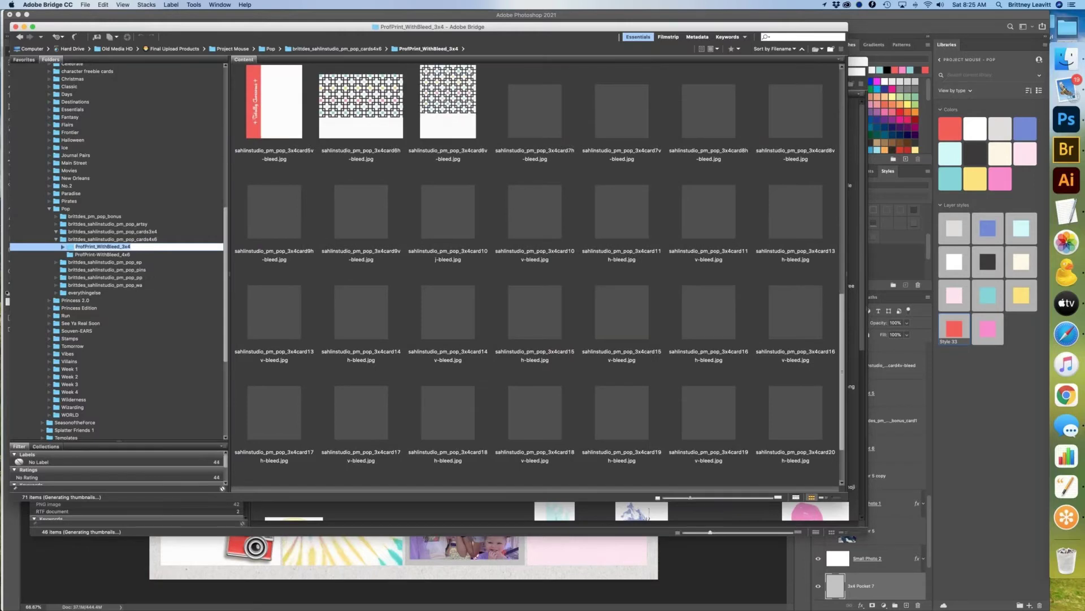
{"action": "scroll", "coordinate": [535, 271], "scroll_direction": "up", "scroll_amount": 2}
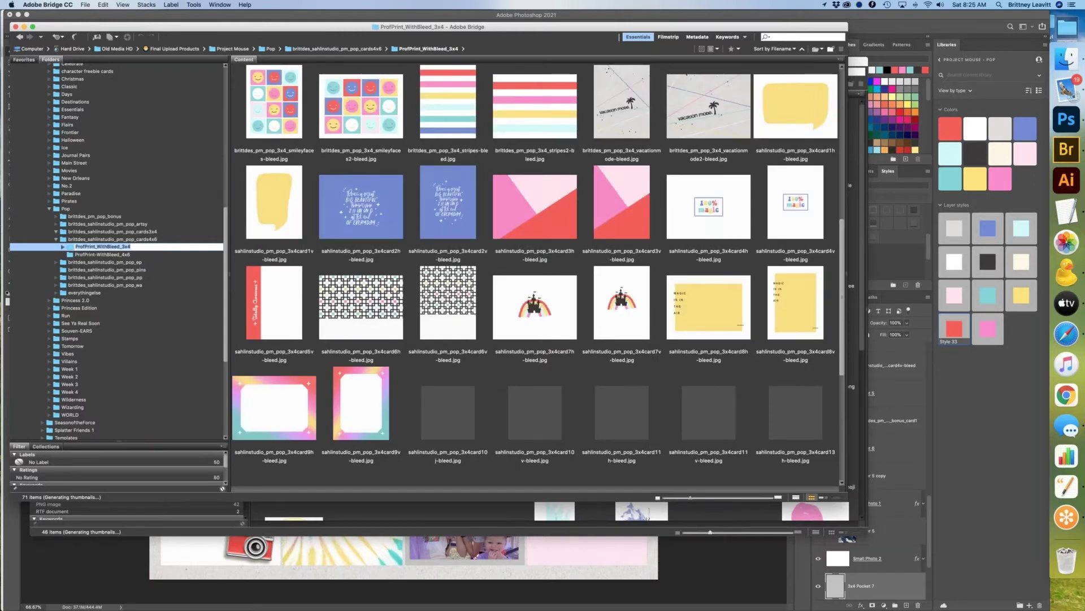
{"action": "left_click", "coordinate": [362, 404]}
{"action": "left_click_drag", "start_coordinate": [361, 404], "coordinate": [439, 546]}
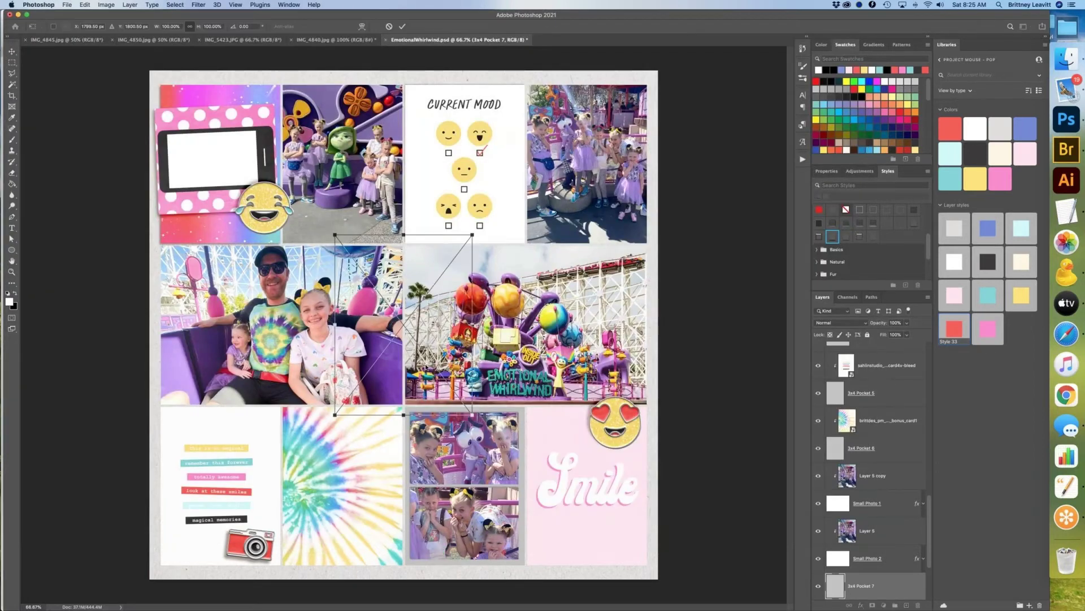
Step: Move the rainbow-bordered bleed card behind the two small photos, scale it to cover 3x4 Pocket 7 and clip it to that pocket
{"action": "left_click_drag", "start_coordinate": [388, 269], "coordinate": [446, 402]}
{"action": "key", "text": "super+t"}
{"action": "left_click_drag", "start_coordinate": [526, 395], "coordinate": [518, 406]}
{"action": "left_click_drag", "start_coordinate": [480, 446], "coordinate": [484, 444]}
{"action": "left_click_drag", "start_coordinate": [520, 559], "coordinate": [530, 567]}
{"action": "key", "text": "Return"}
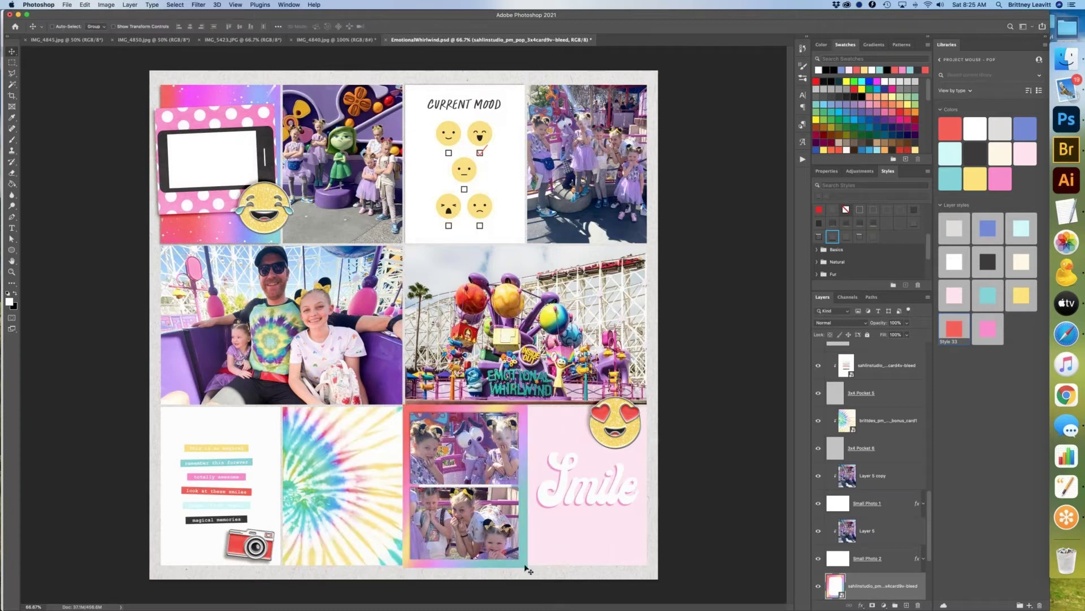
{"action": "key", "text": "super+alt+g"}
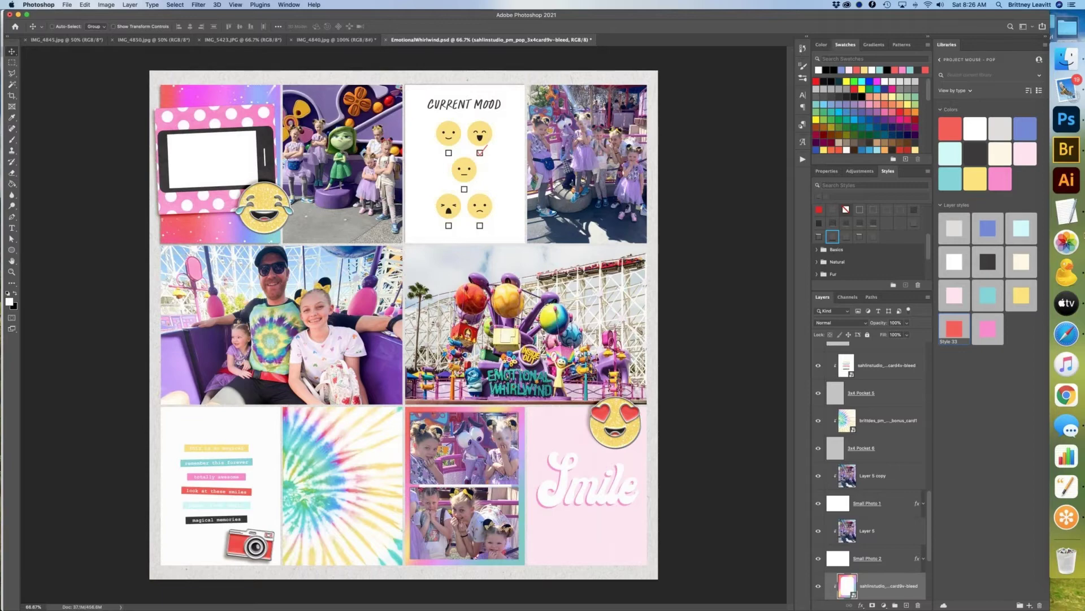
Step: Compare the regular 3x4 cards with the ProfPrint_WithBleed_3x4 versions in Bridge
{"action": "left_click", "coordinate": [1059, 148]}
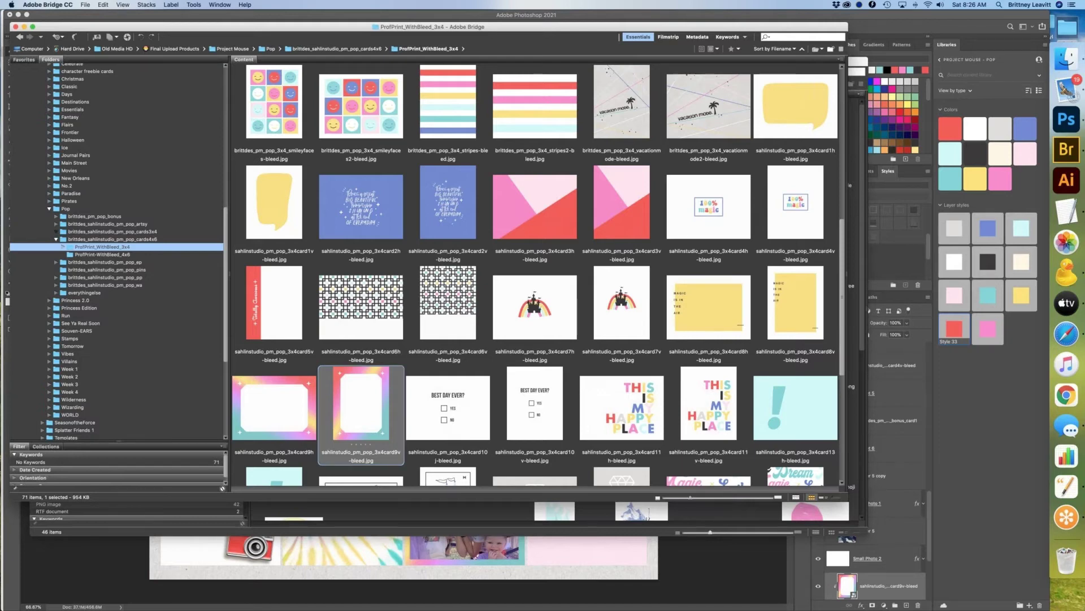
{"action": "key", "text": "super+Up"}
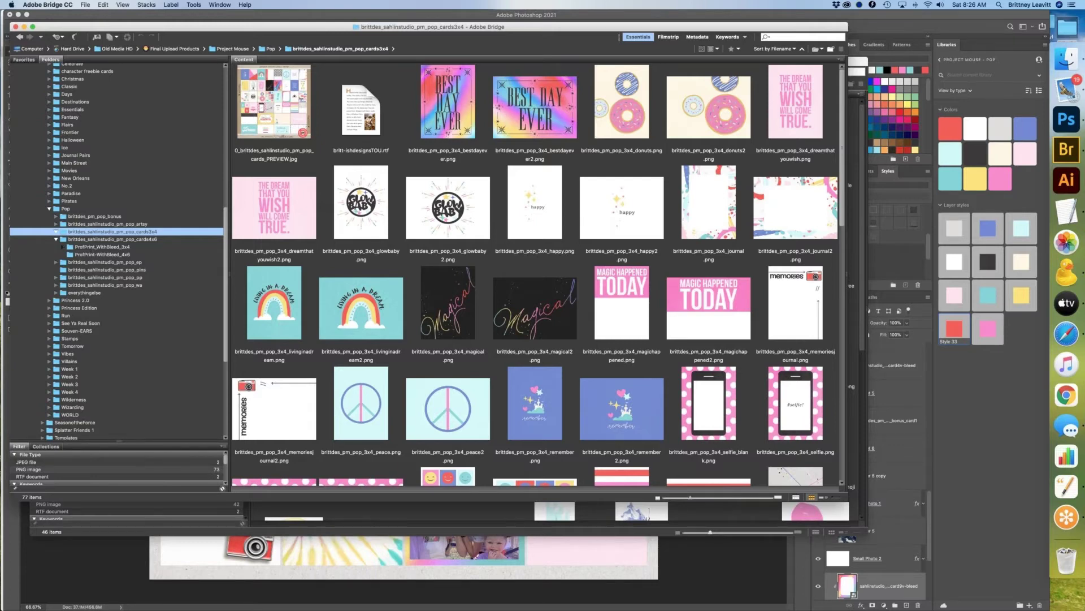
{"action": "left_click", "coordinate": [103, 247]}
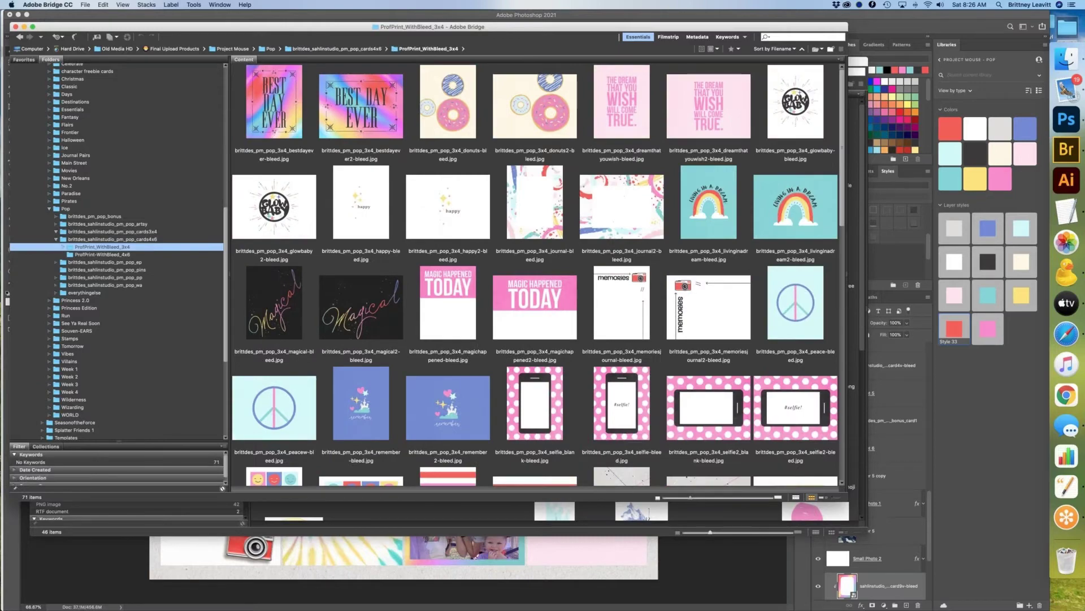
{"action": "scroll", "coordinate": [536, 272], "scroll_direction": "down", "scroll_amount": 10}
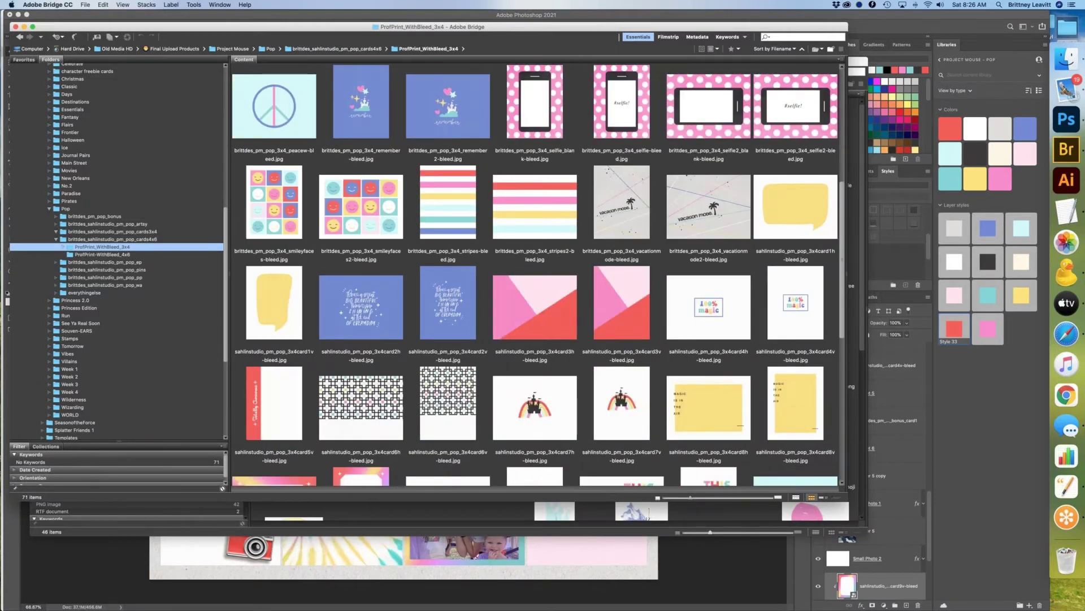
Step: Open brittdes_pm_pop_3x4_livinginadream.png from the regular 3x4 folder and brittdes_pm_pop_3x4_magical-bleed.jpg from the ProfPrint_WithBleed_3x4 folder in Photoshop
{"action": "left_click", "coordinate": [112, 231]}
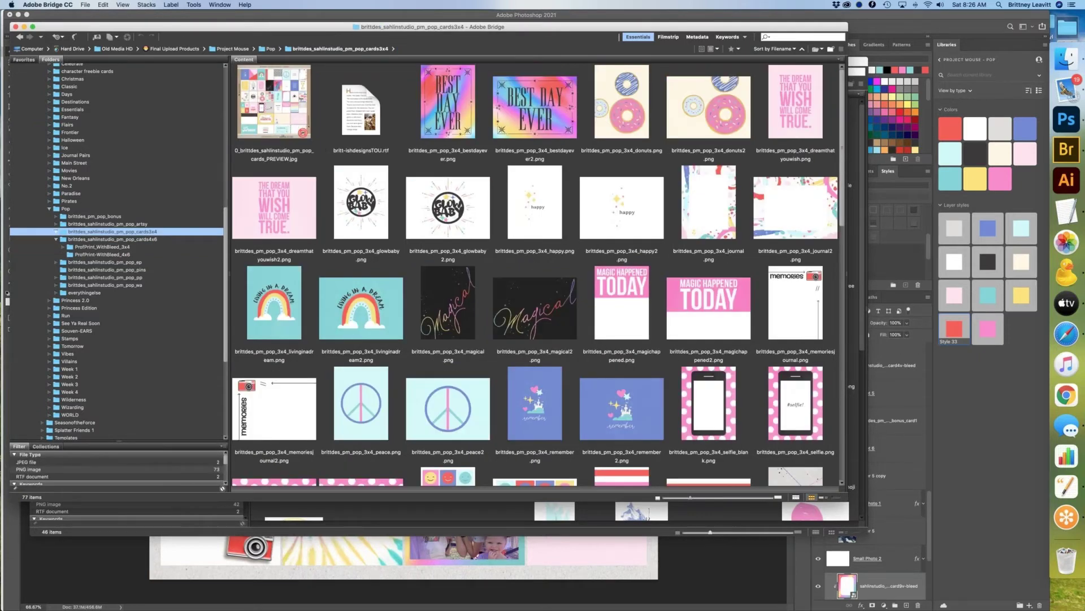
{"action": "left_click", "coordinate": [274, 305]}
{"action": "double_click", "coordinate": [274, 305]}
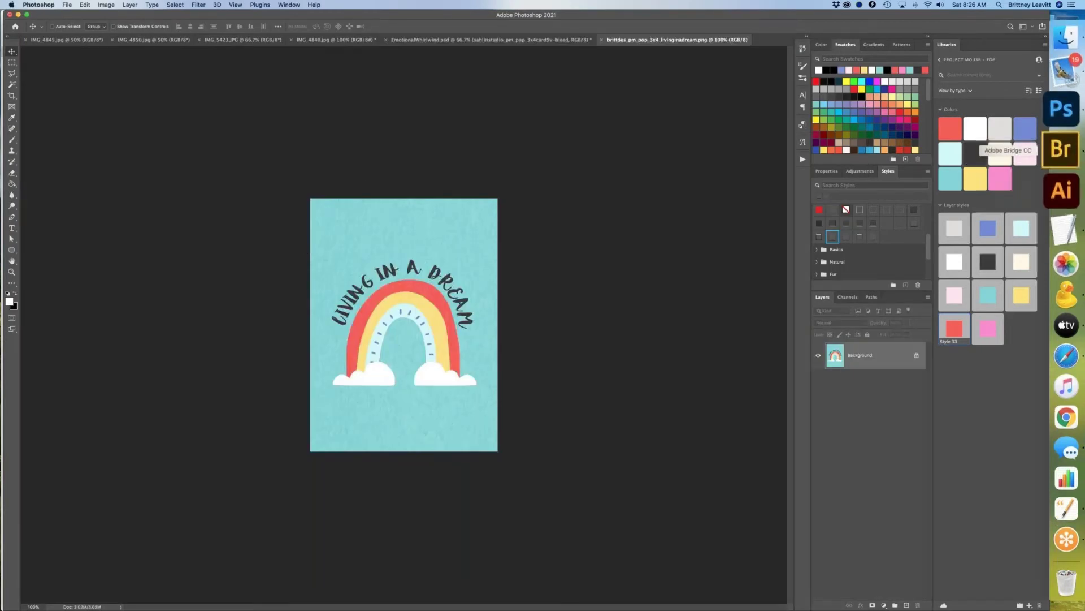
{"action": "left_click", "coordinate": [1061, 151]}
{"action": "left_click", "coordinate": [113, 247]}
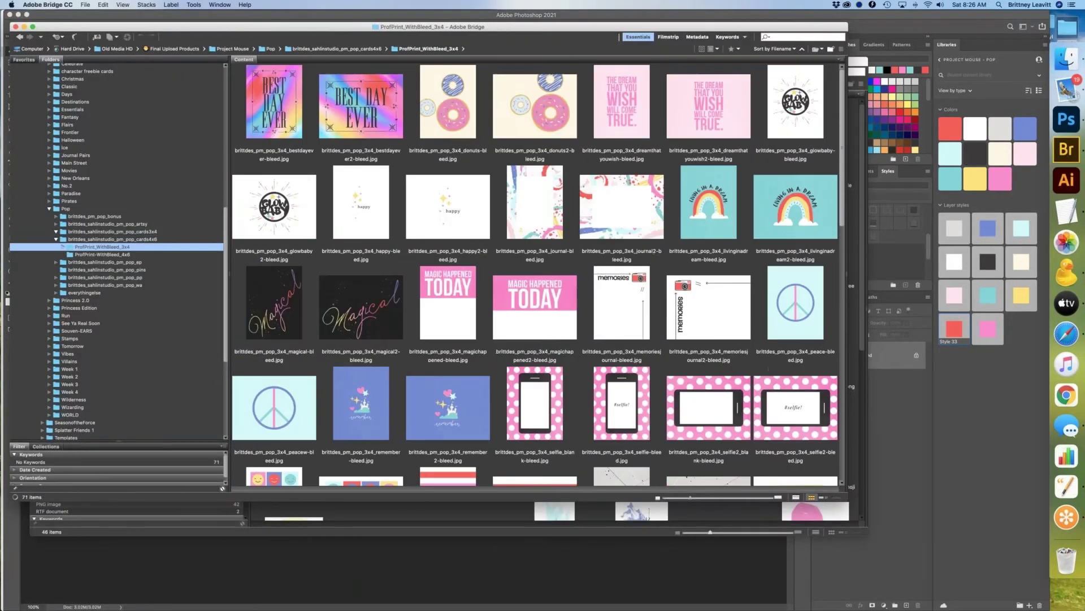
{"action": "double_click", "coordinate": [287, 271]}
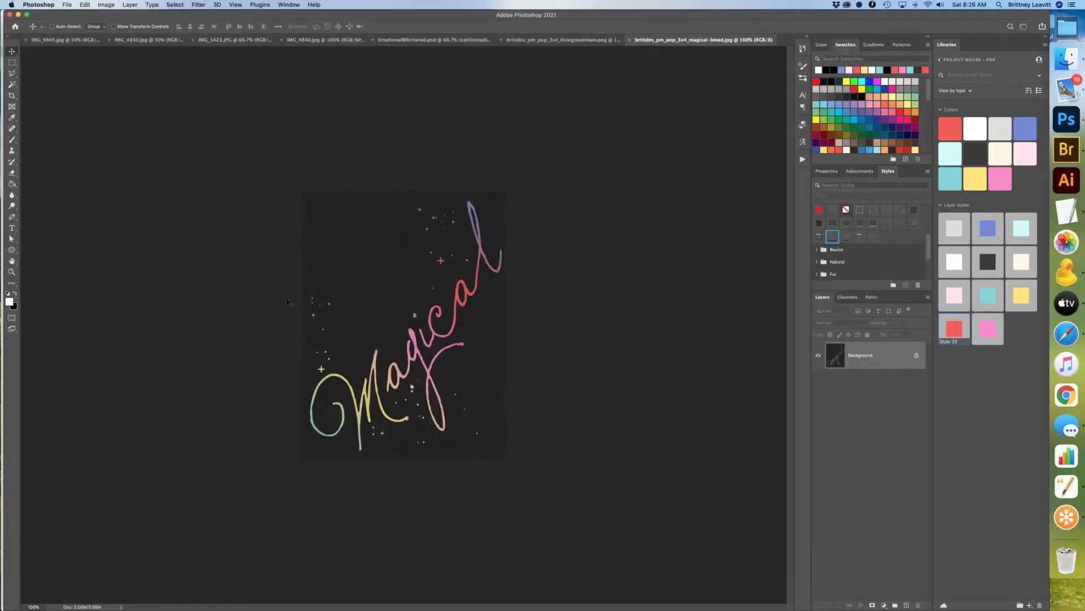
Step: Copy the entire Living in a Dream card and paste it as a new layer over the magical-bleed card
{"action": "left_click", "coordinate": [559, 41]}
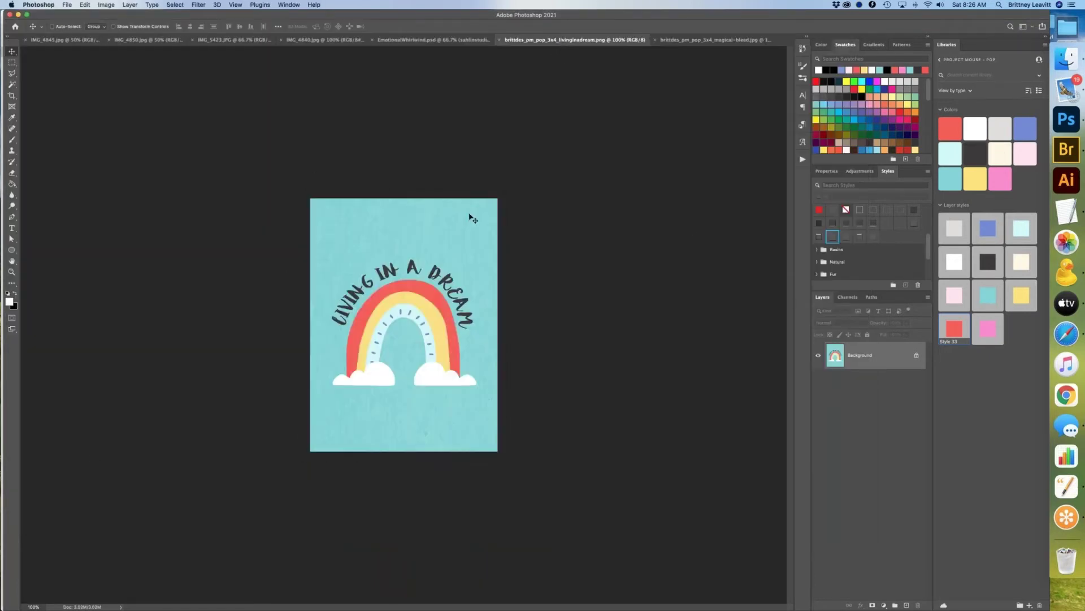
{"action": "key", "text": "super+a"}
{"action": "key", "text": "super+c"}
{"action": "key", "text": "ctrl+Tab"}
{"action": "key", "text": "super+v"}
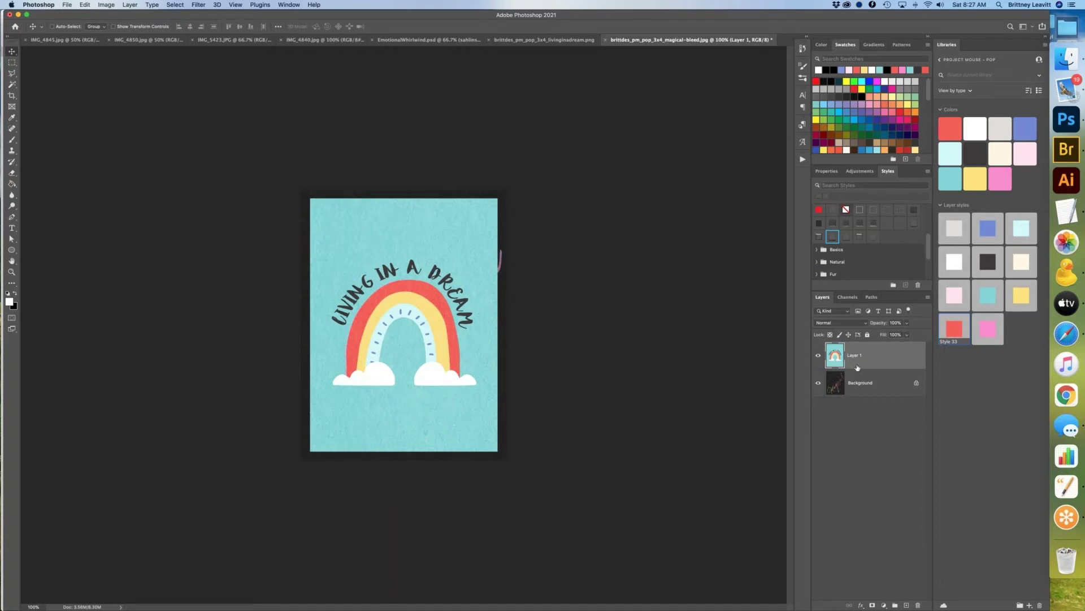
Step: Turn the magical-bleed Background layer white with Hue/Saturation, setting Lightness to +100
{"action": "left_click", "coordinate": [893, 390]}
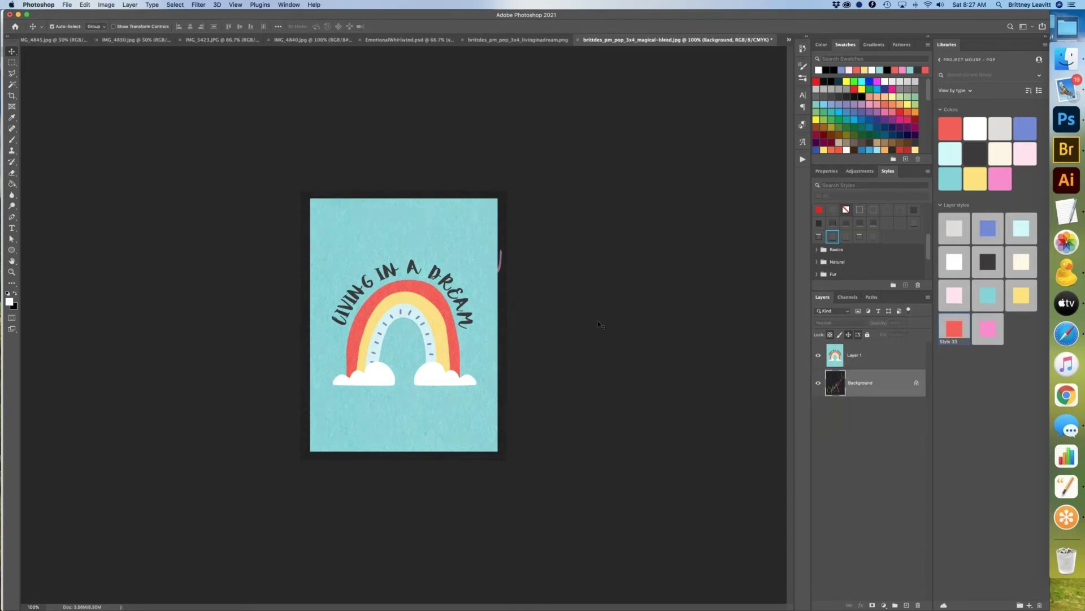
{"action": "key", "text": "super+u"}
{"action": "key", "text": "Tab"}
{"action": "key", "text": "Tab"}
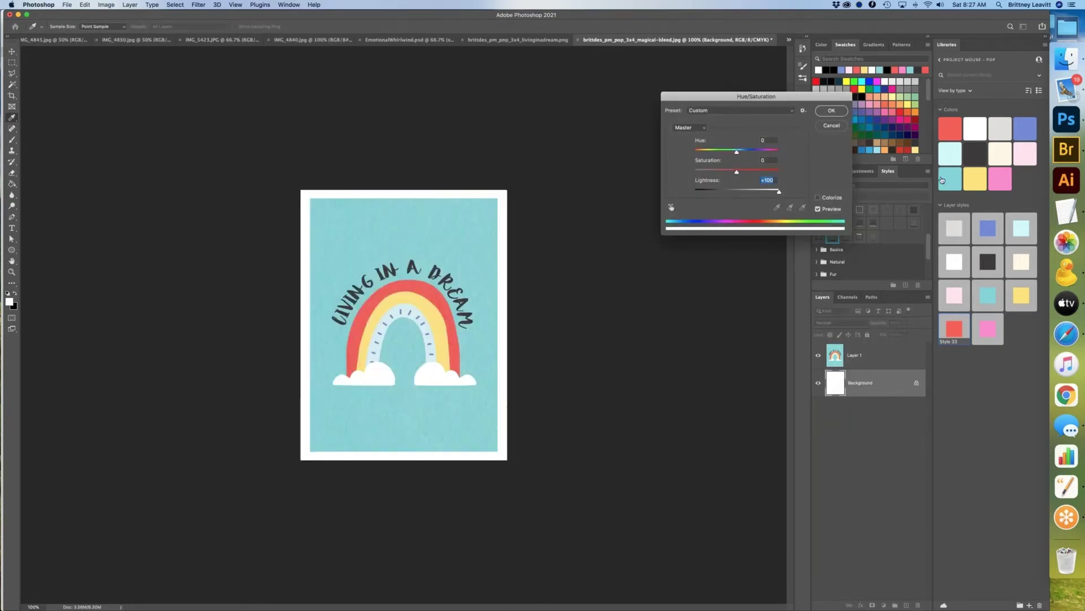
{"action": "left_click", "coordinate": [831, 111]}
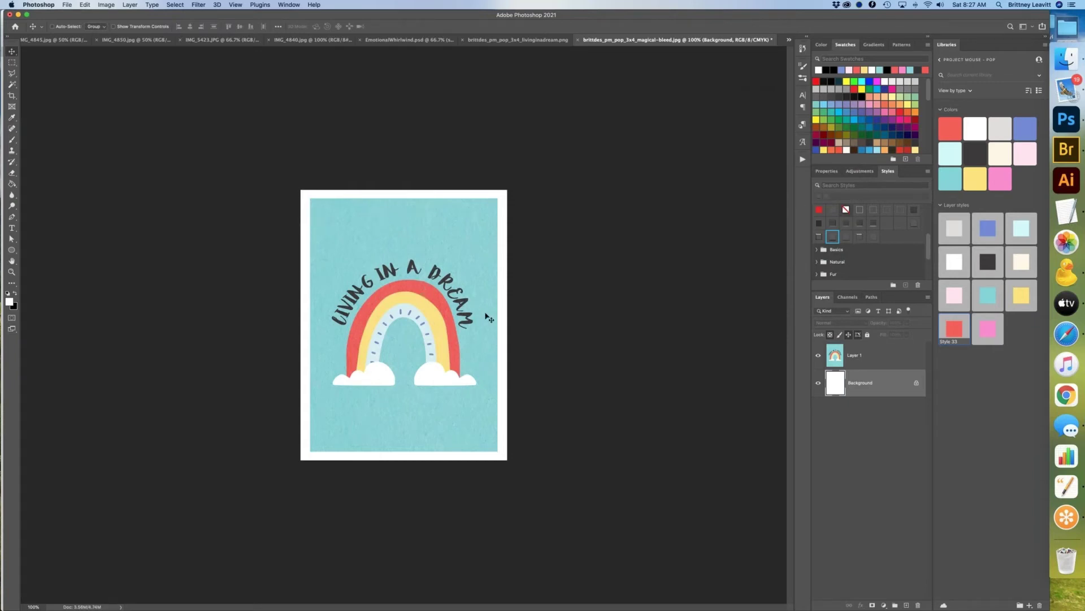
Step: Examine the Living in a Dream layer against the white bleed area, check the bleed cards in Bridge and return to Photoshop
{"action": "left_click", "coordinate": [852, 357]}
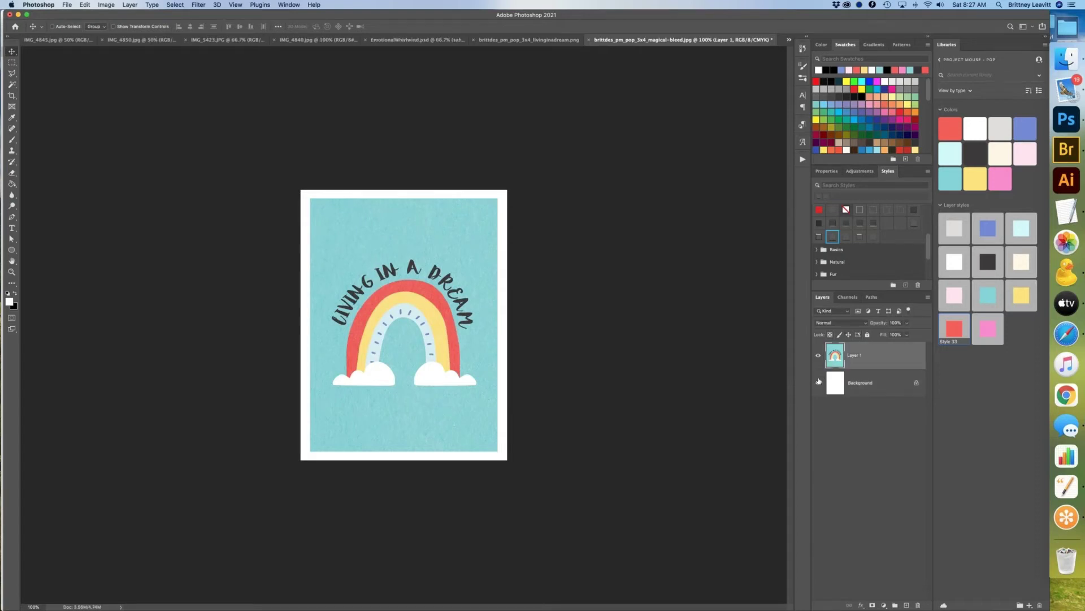
{"action": "left_click", "coordinate": [818, 382]}
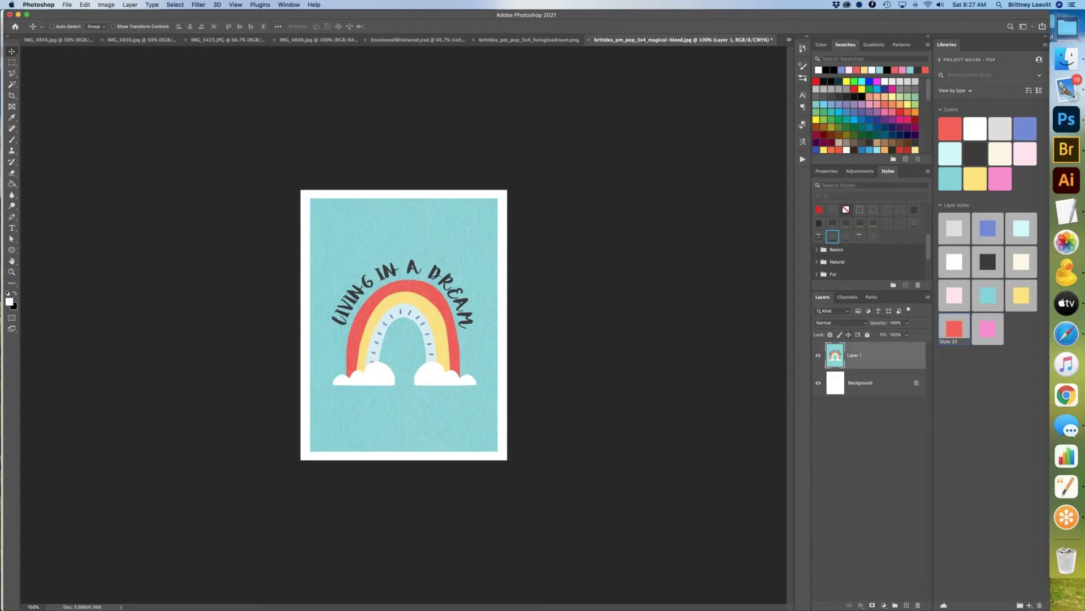
{"action": "left_click", "coordinate": [1065, 148]}
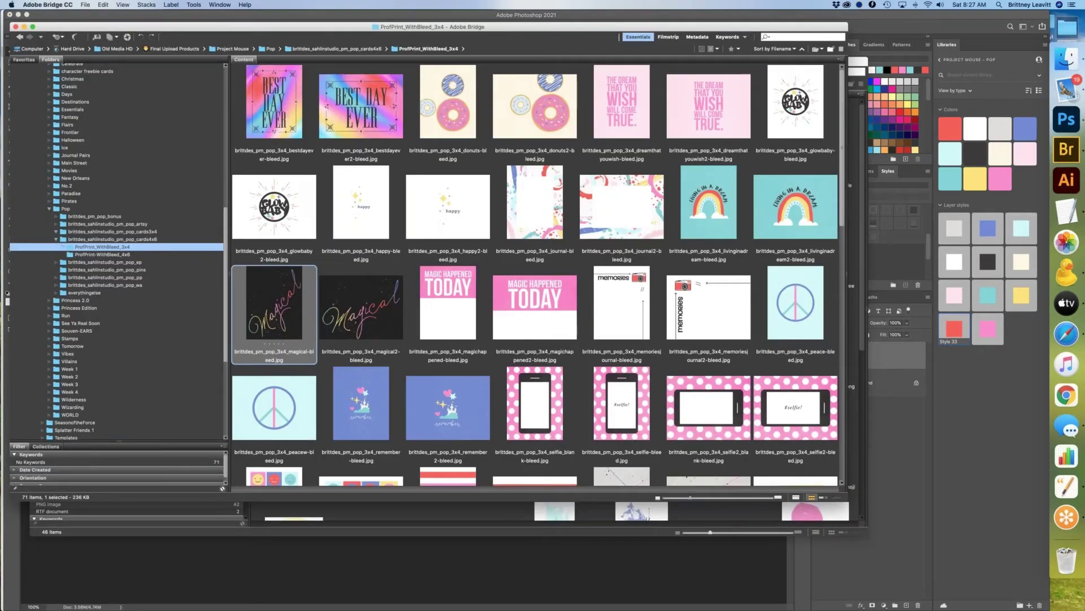
{"action": "key", "text": "super+Tab"}
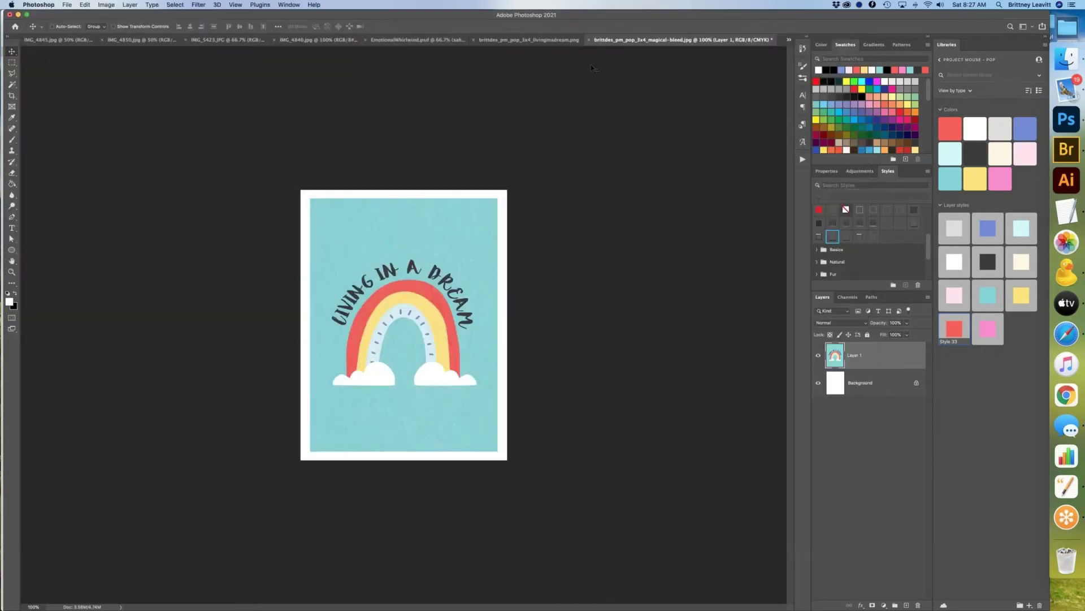
Step: Revert the magical-bleed card to its original artwork and compare it with brittdes_pm_pop_3x4_magical.png opened from the regular 3x4 cards folder in Bridge
{"action": "key", "text": "super+z"}
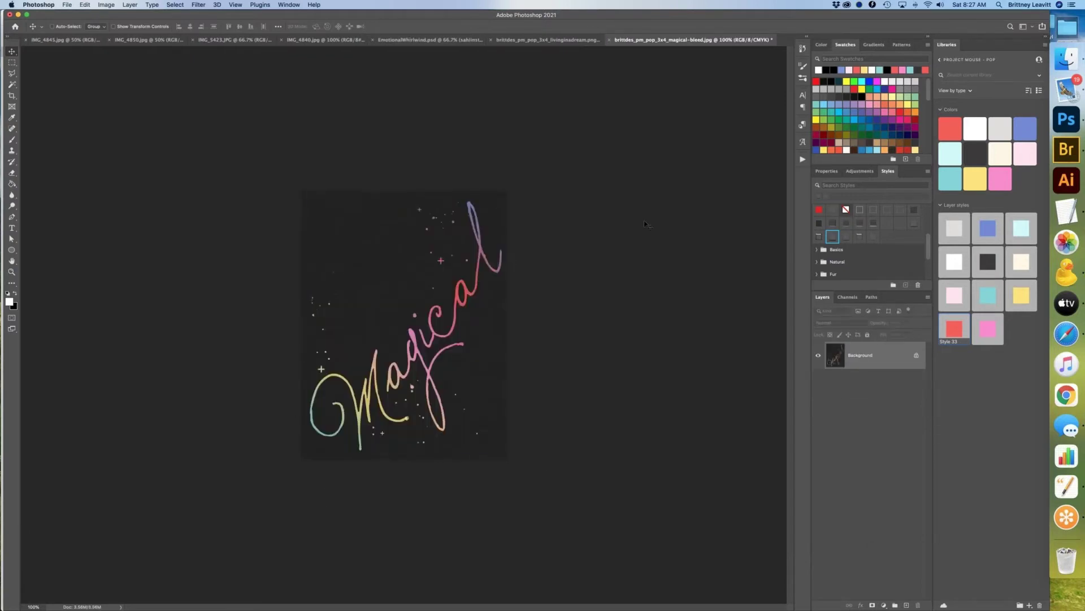
{"action": "left_click", "coordinate": [1067, 149]}
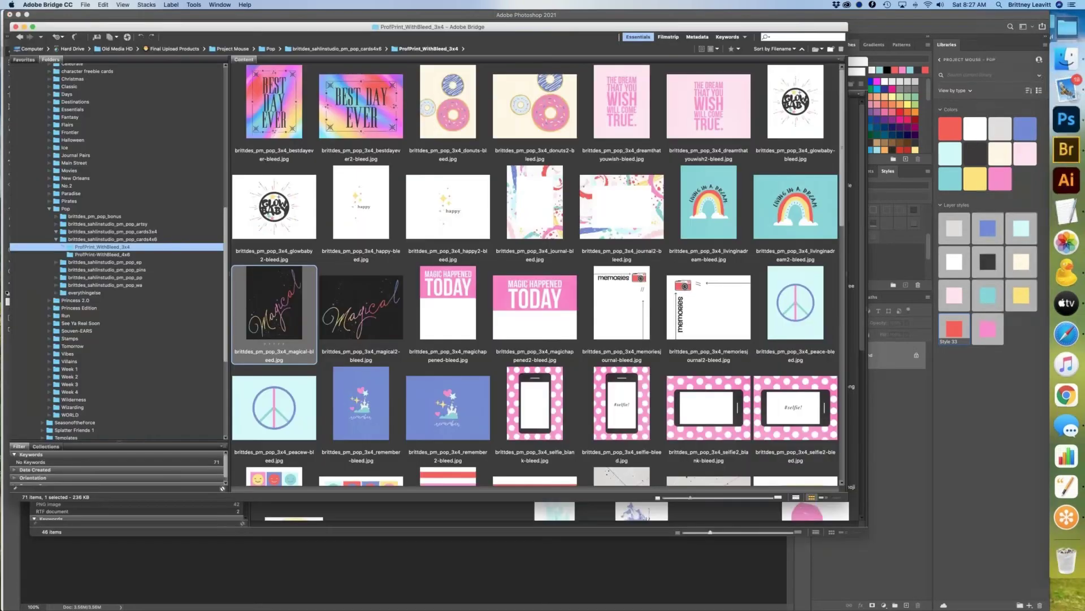
{"action": "left_click", "coordinate": [91, 232]}
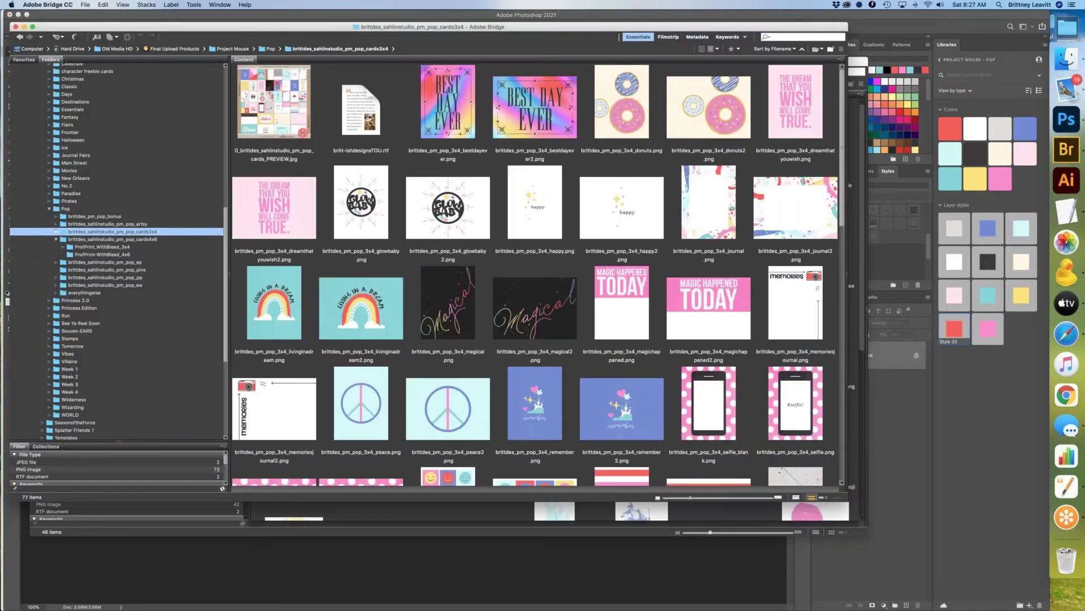
{"action": "double_click", "coordinate": [449, 300]}
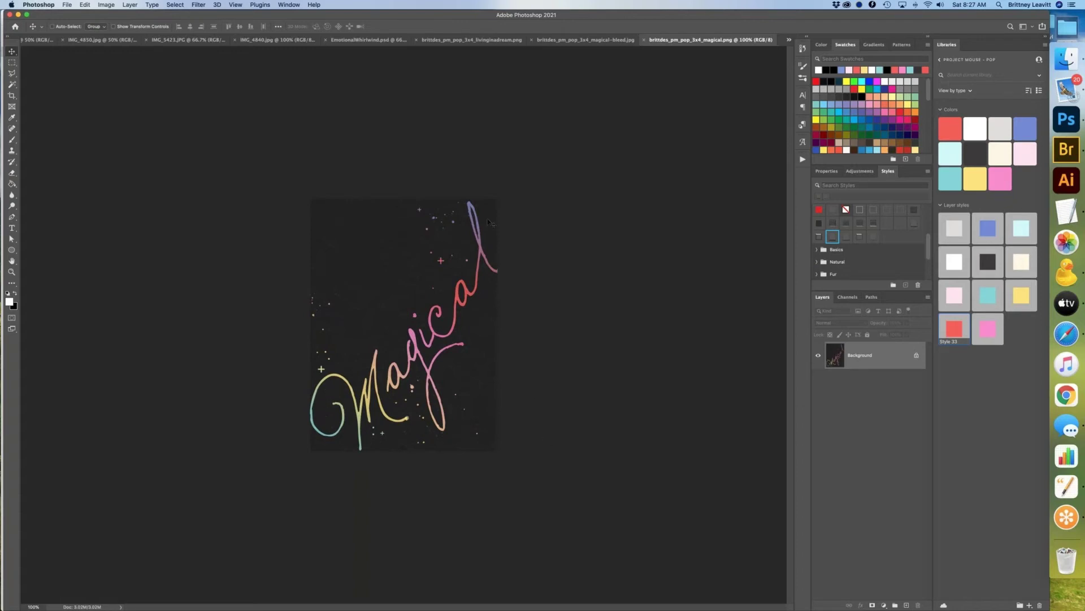
{"action": "left_click", "coordinate": [598, 44]}
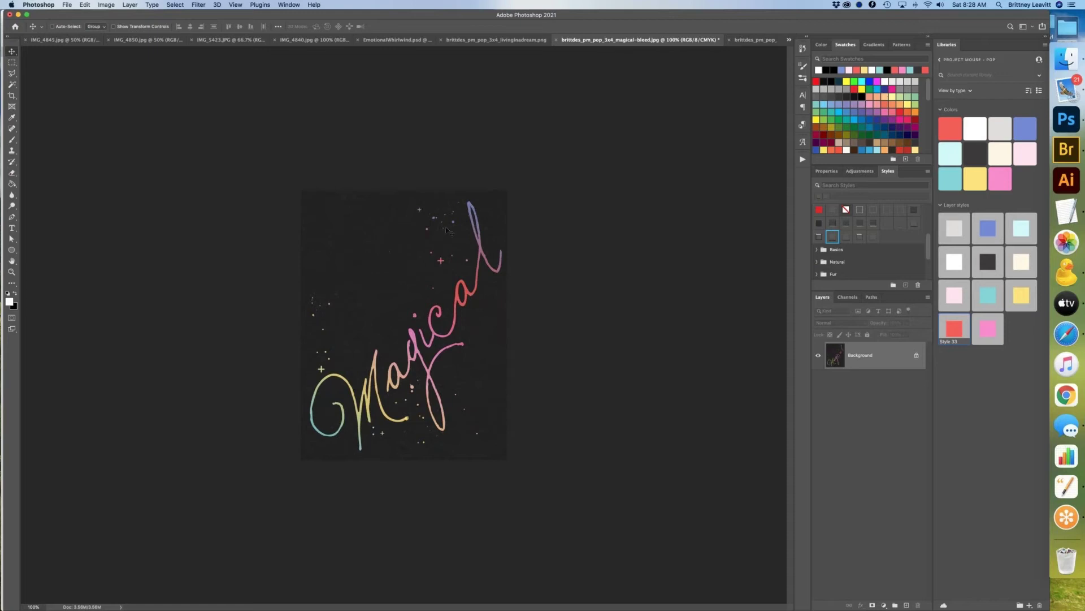
Step: Close the Living in a Dream, magical-bleed and magical card documents without saving changes, and save EmotionalWhirlwind.psd
{"action": "left_click", "coordinate": [500, 40]}
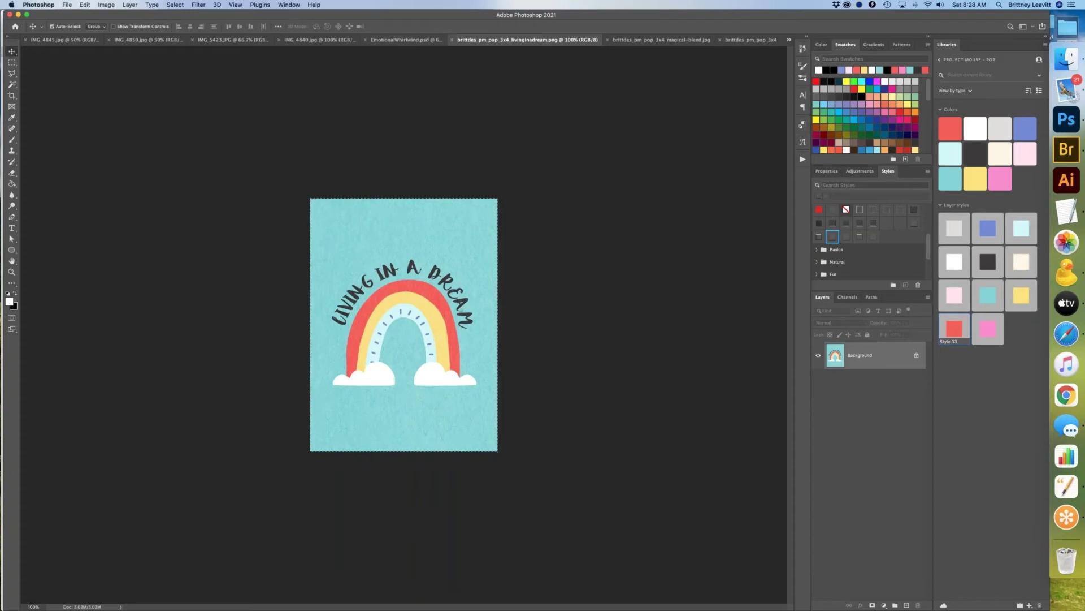
{"action": "key", "text": "super+w"}
{"action": "key", "text": "super+w"}
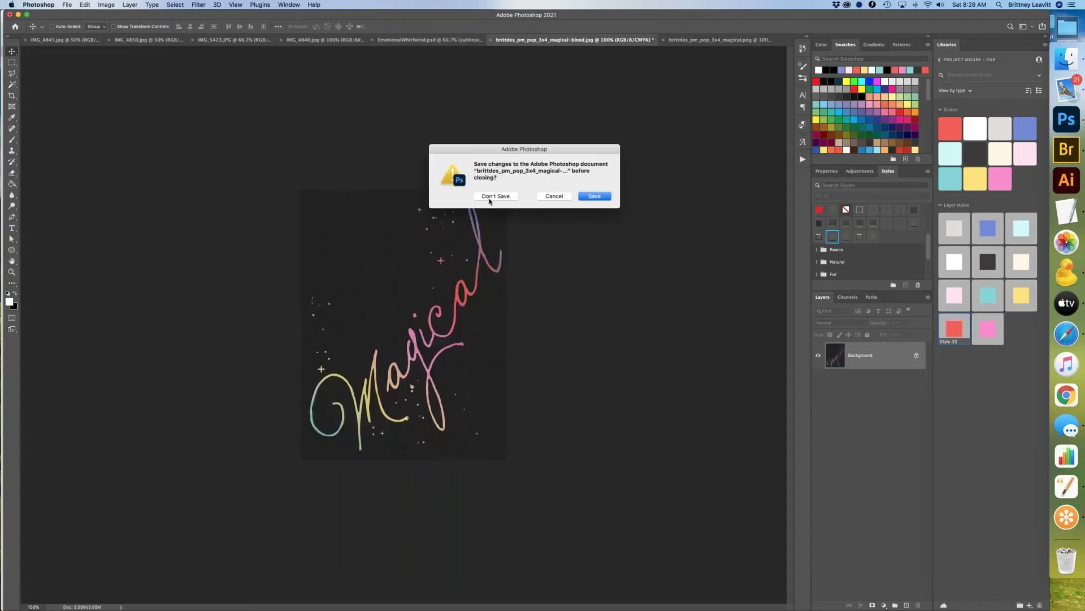
{"action": "left_click", "coordinate": [493, 197]}
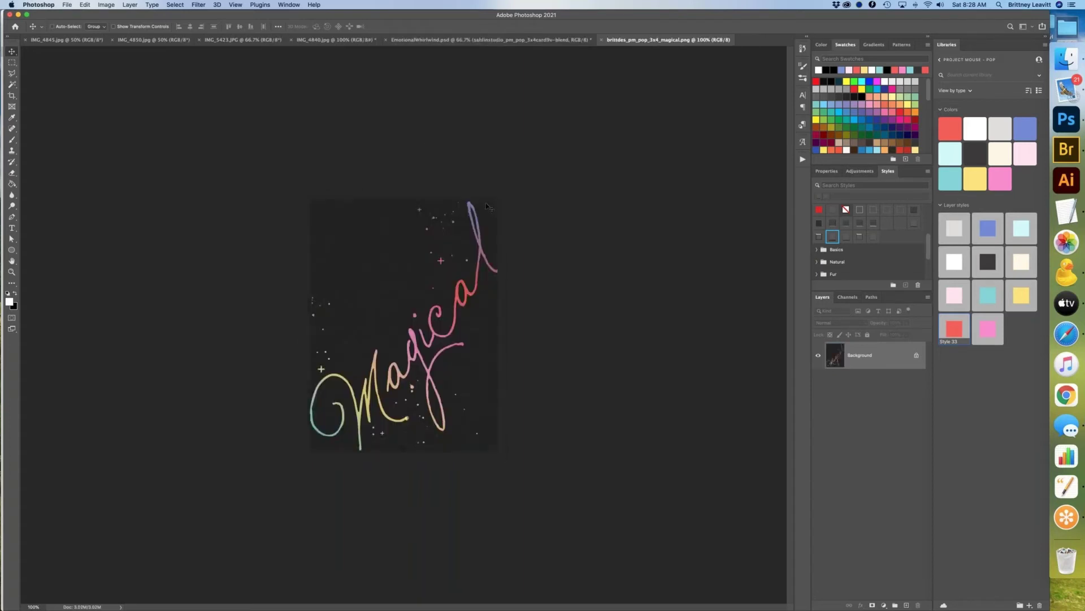
{"action": "key", "text": "super+w"}
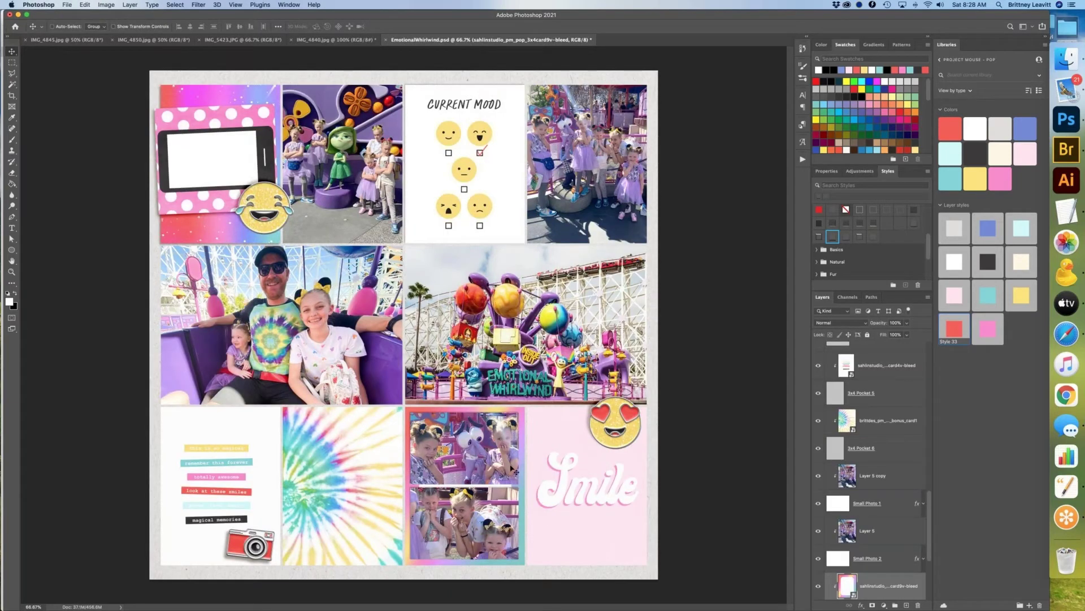
{"action": "key", "text": "super+s"}
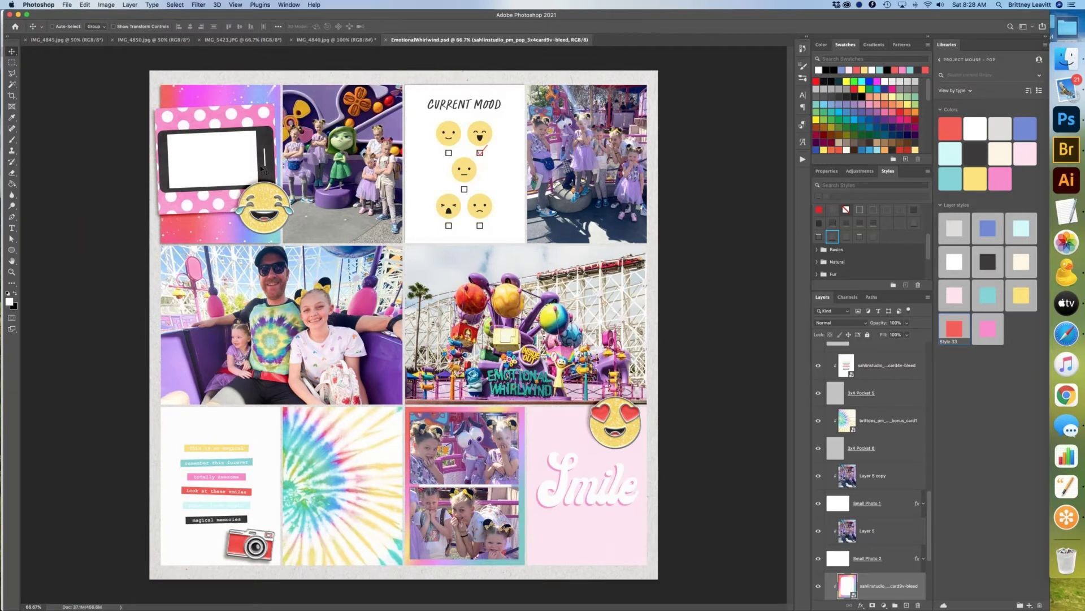
Step: Place brittdes_pm_pop_3x4_journal.png from the regular 3x4 cards folder in Bridge over the Smile card in the layout's lower-right pocket
{"action": "left_click", "coordinate": [1055, 151]}
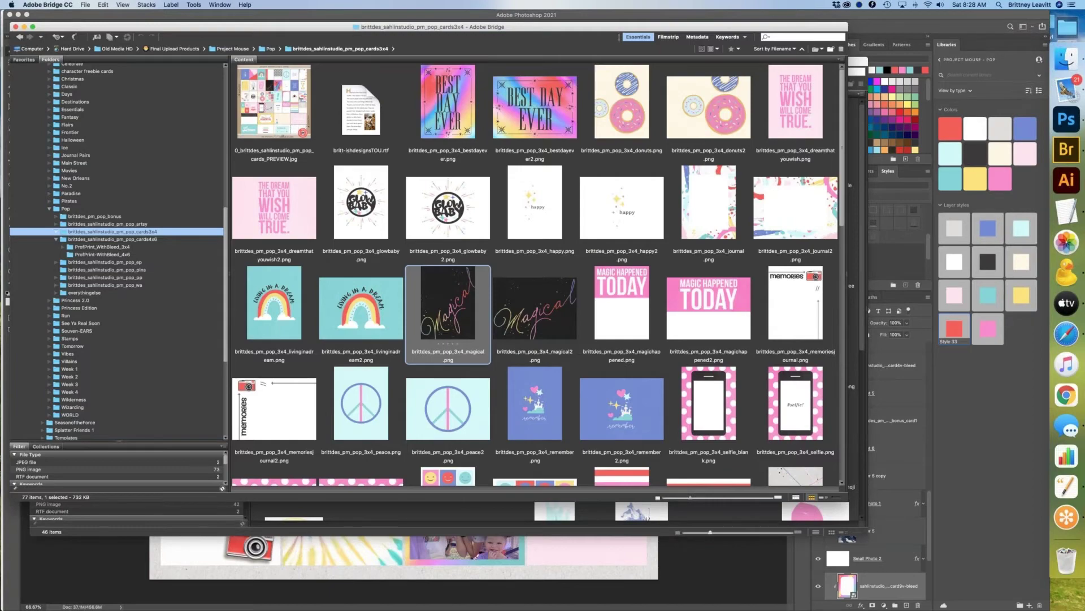
{"action": "scroll", "coordinate": [536, 271], "scroll_direction": "down", "scroll_amount": 5}
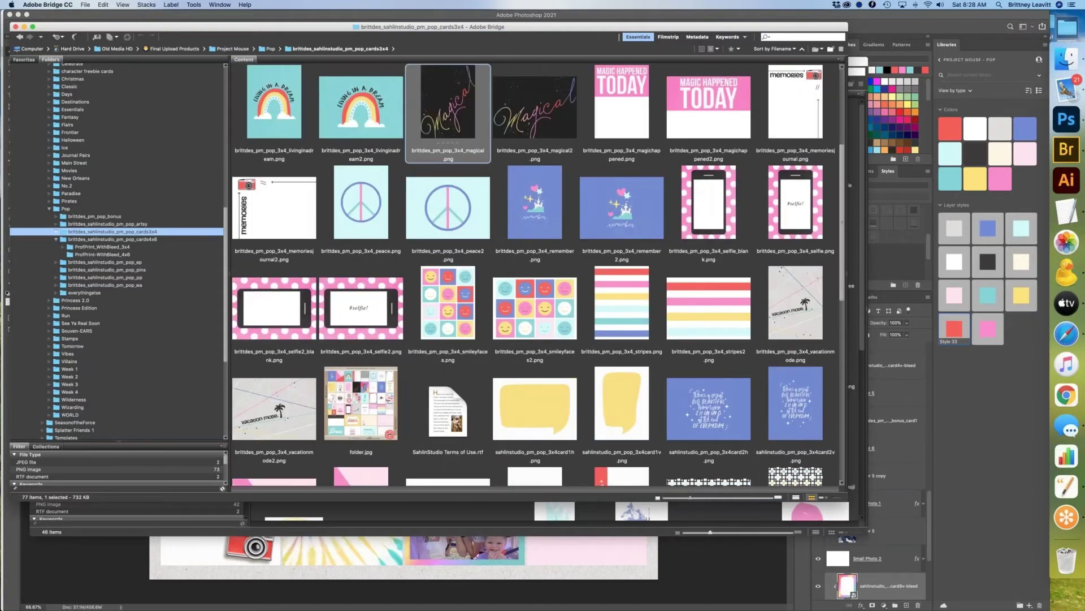
{"action": "scroll", "coordinate": [536, 272], "scroll_direction": "down", "scroll_amount": 5}
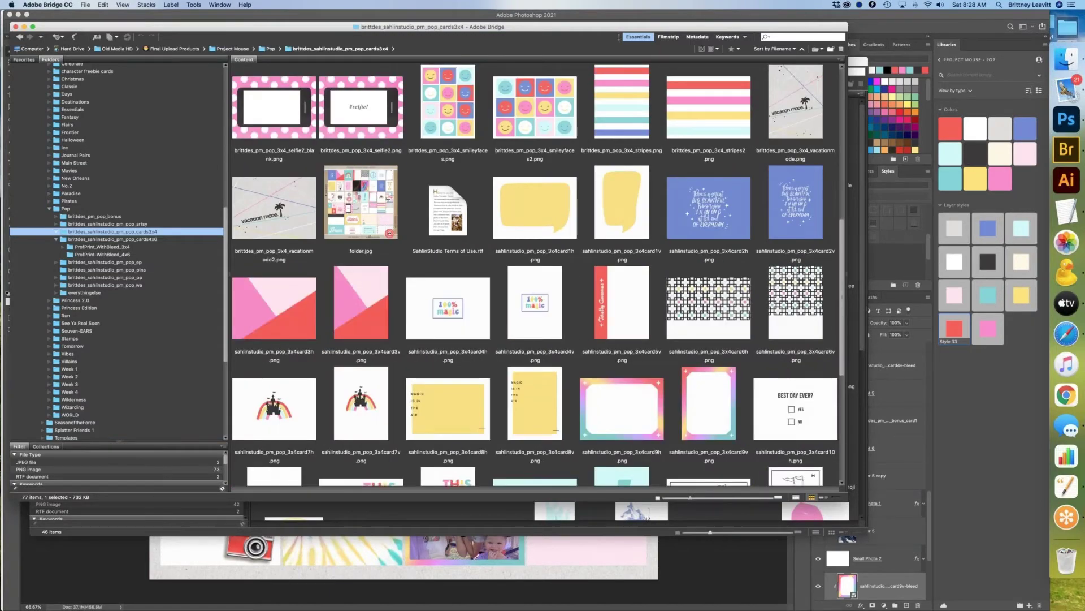
{"action": "scroll", "coordinate": [536, 272], "scroll_direction": "down", "scroll_amount": 5}
{"action": "scroll", "coordinate": [536, 271], "scroll_direction": "down", "scroll_amount": 2}
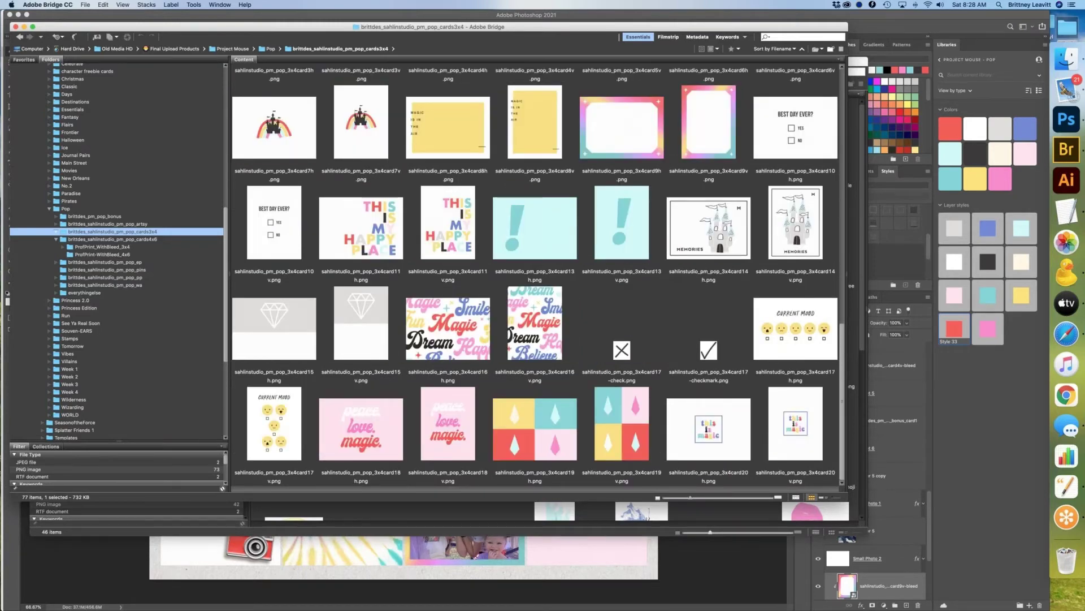
{"action": "scroll", "coordinate": [536, 271], "scroll_direction": "up", "scroll_amount": 10}
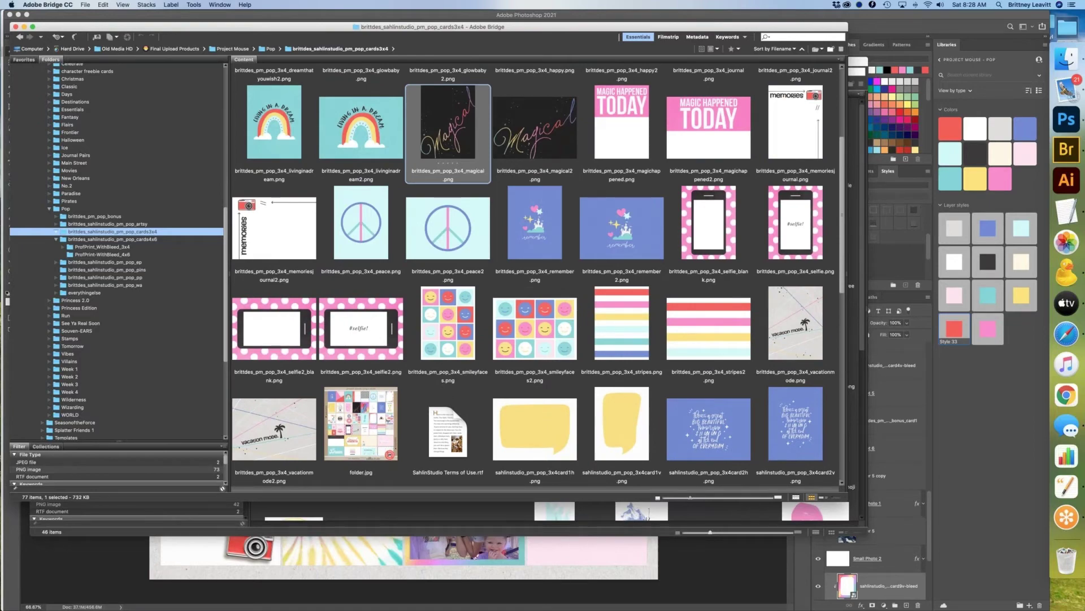
{"action": "scroll", "coordinate": [536, 271], "scroll_direction": "up", "scroll_amount": 4}
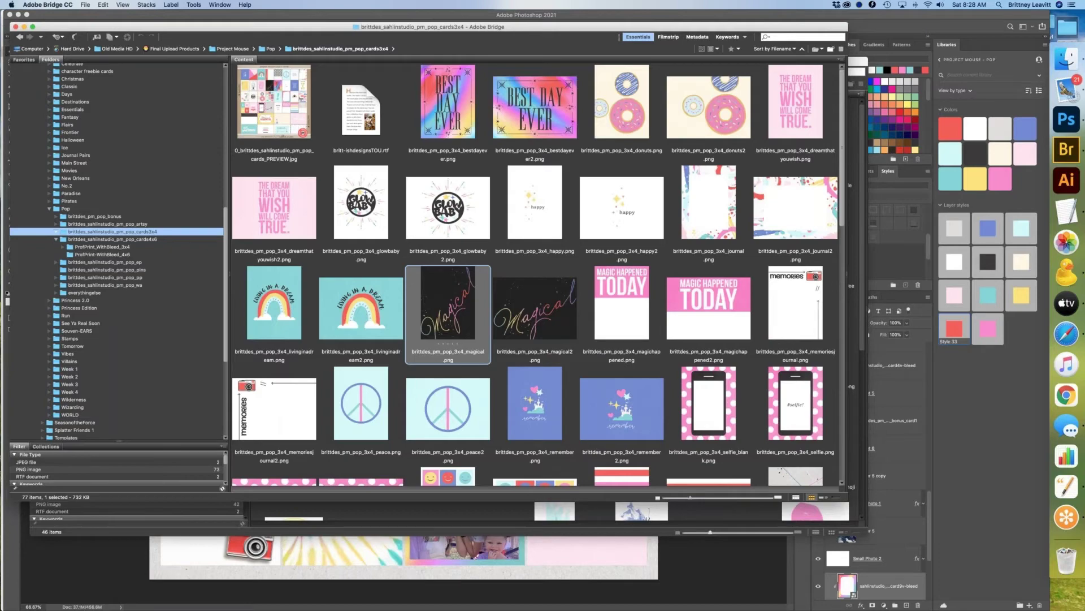
{"action": "left_click", "coordinate": [709, 204]}
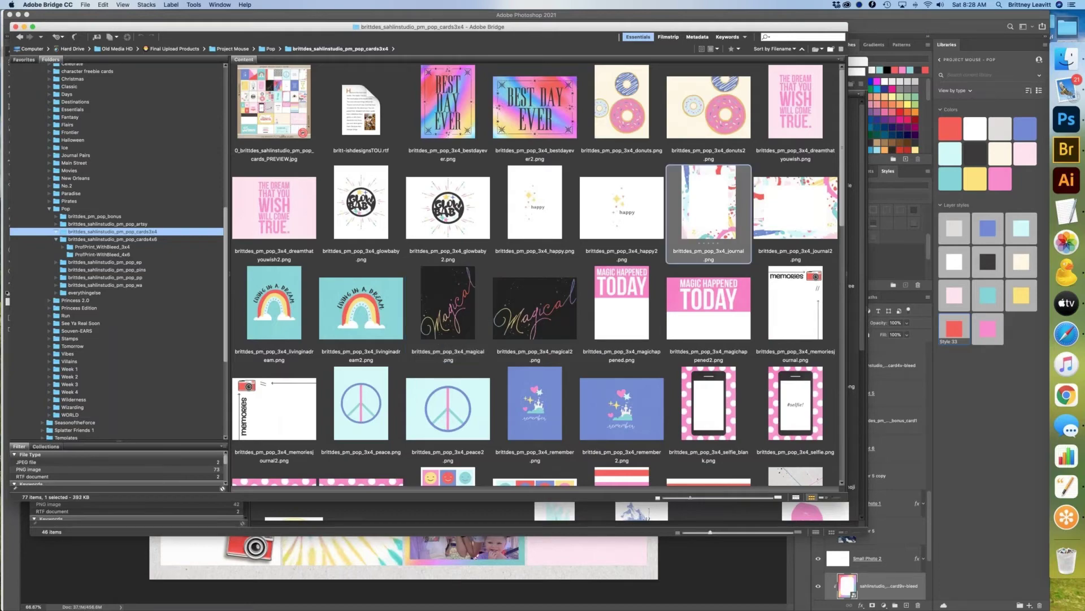
{"action": "left_click", "coordinate": [590, 547]}
{"action": "left_click", "coordinate": [1066, 149]}
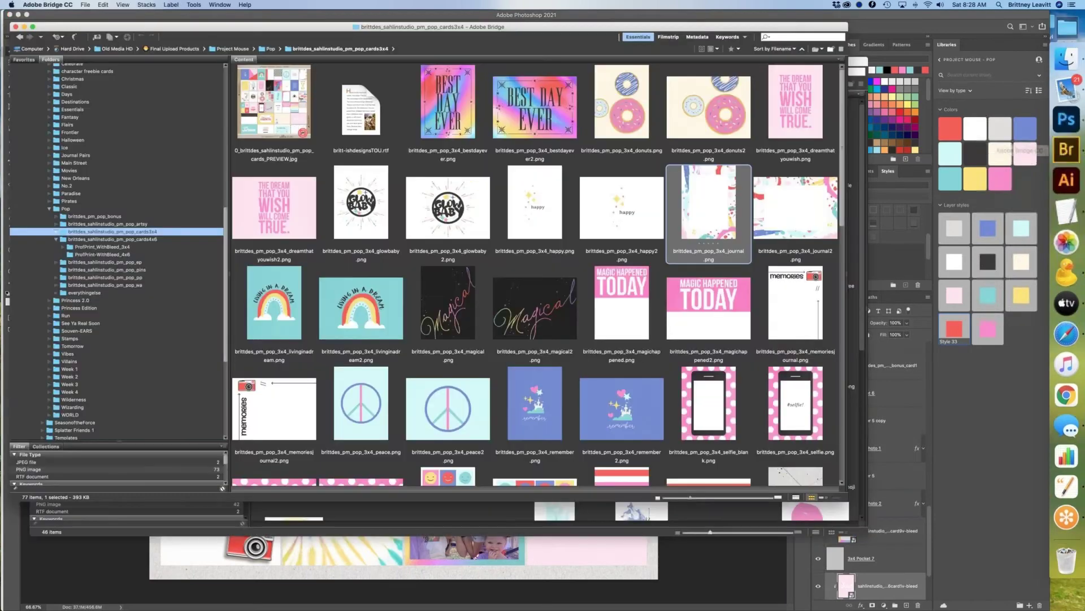
{"action": "left_click_drag", "start_coordinate": [709, 215], "coordinate": [531, 549]}
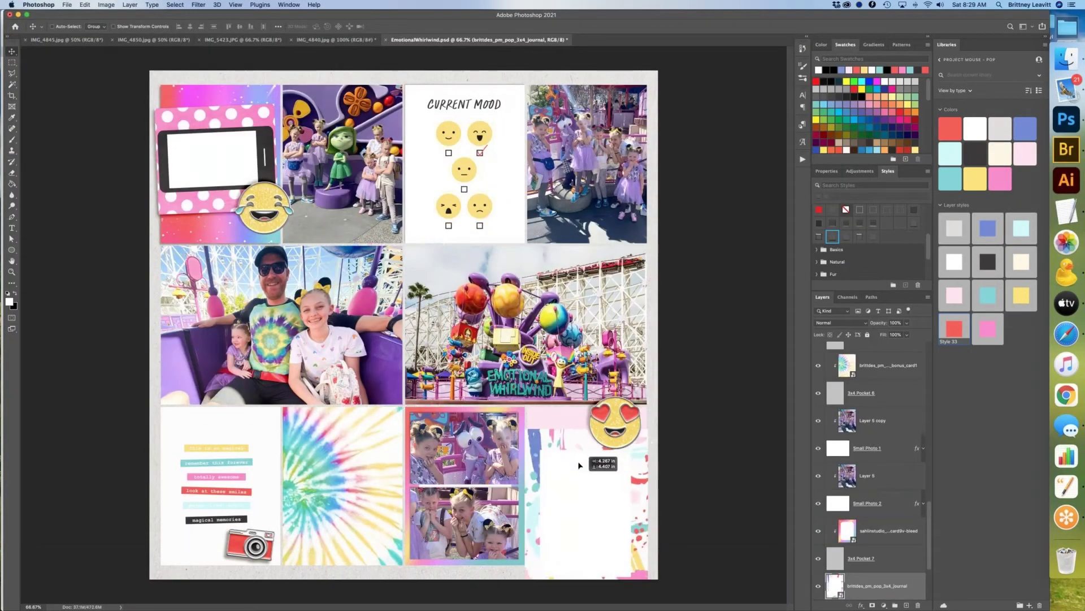
Step: Clip the journal card to the lower-right pocket and scale it down slightly to fit
{"action": "key", "text": "super+alt+g"}
{"action": "key", "text": "super+t"}
{"action": "left_click_drag", "start_coordinate": [649, 571], "coordinate": [648, 569]}
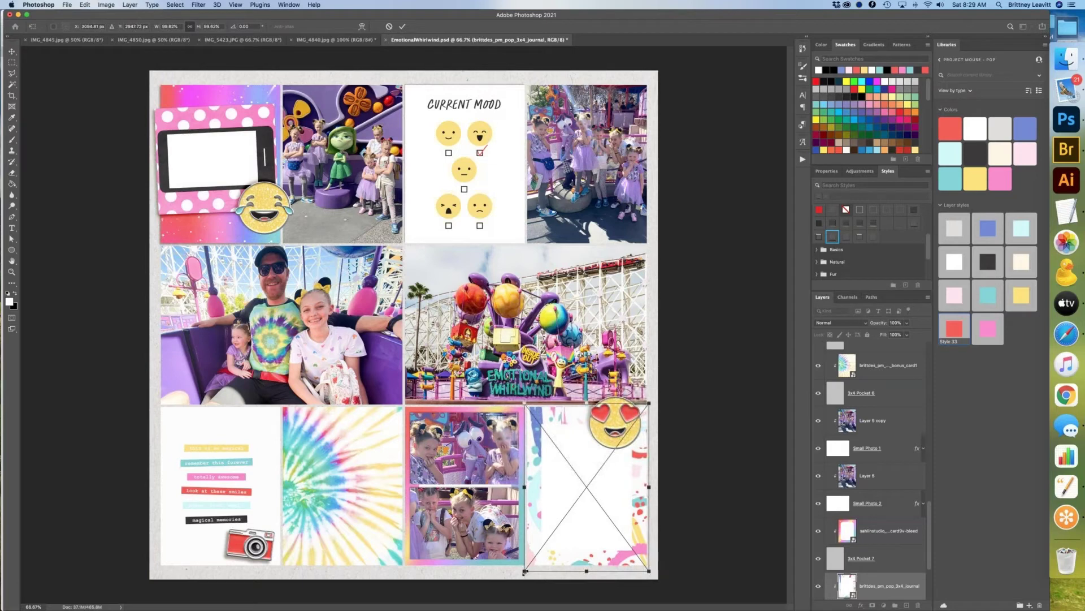
{"action": "left_click_drag", "start_coordinate": [524, 572], "coordinate": [529, 572]}
{"action": "key", "text": "Return"}
Step: Move the heart-eyes emoji up onto the upper-right corner of the journal card and tilt it slightly
{"action": "left_click_drag", "start_coordinate": [620, 437], "coordinate": [625, 423]}
{"action": "key", "text": "ctrl+t"}
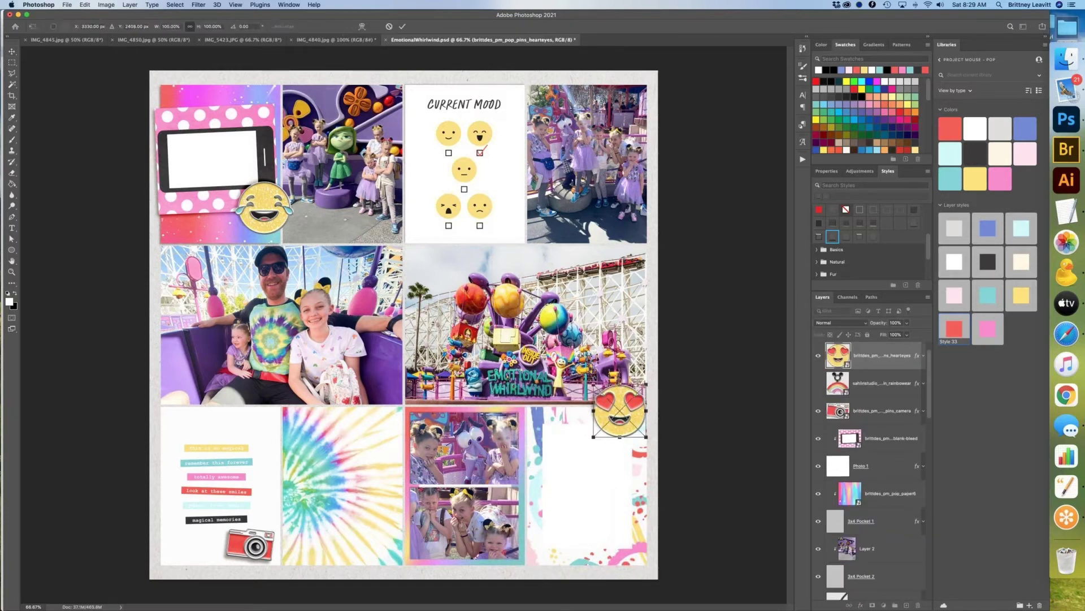
{"action": "key", "text": "Return"}
Step: Rotate the laughing emoji beside the pink phone card to about -12 degrees
{"action": "left_click", "coordinate": [264, 209]}
{"action": "key", "text": "ctrl+t"}
{"action": "left_click_drag", "start_coordinate": [322, 239], "coordinate": [326, 226]}
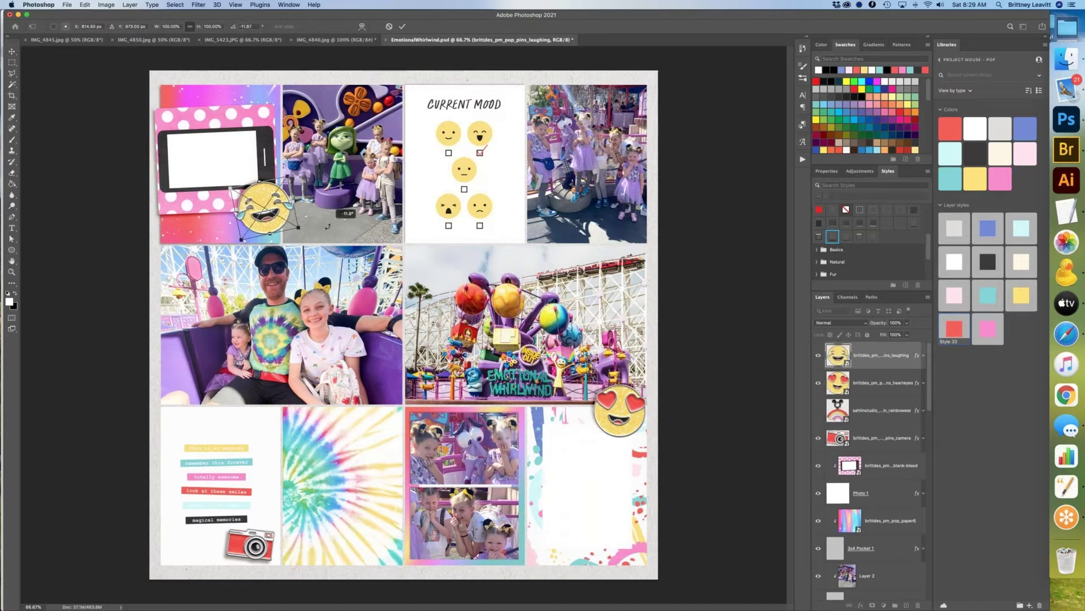
{"action": "key", "text": "Return"}
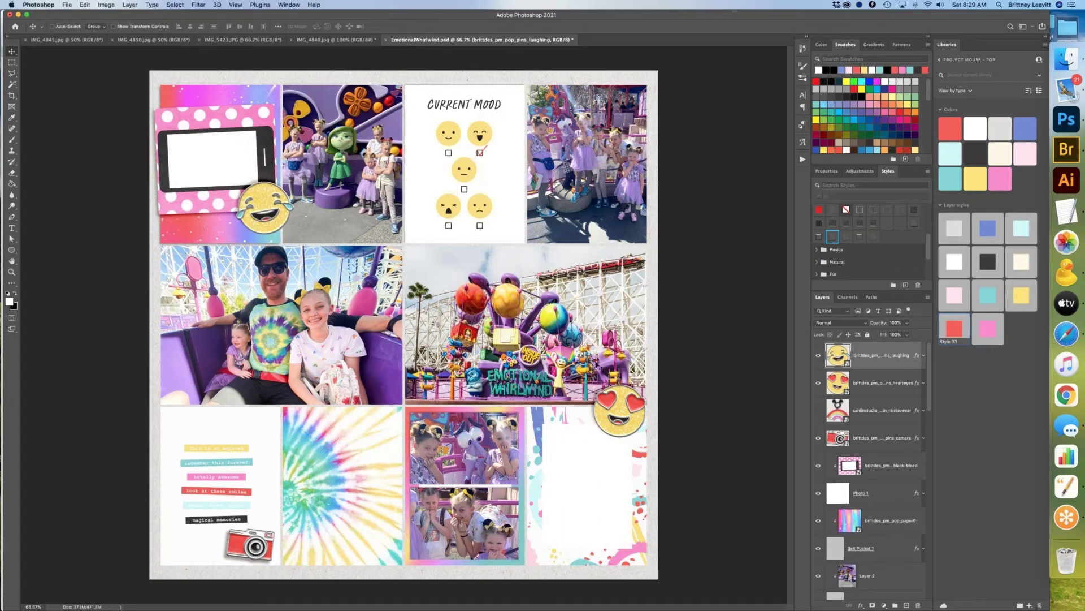
Step: Place the white #HAPPYPLACE word art from the brittdes_sahlinstudio_pm_pop_wa folder in Bridge into the layout and rasterize its layer
{"action": "left_click", "coordinate": [1071, 148]}
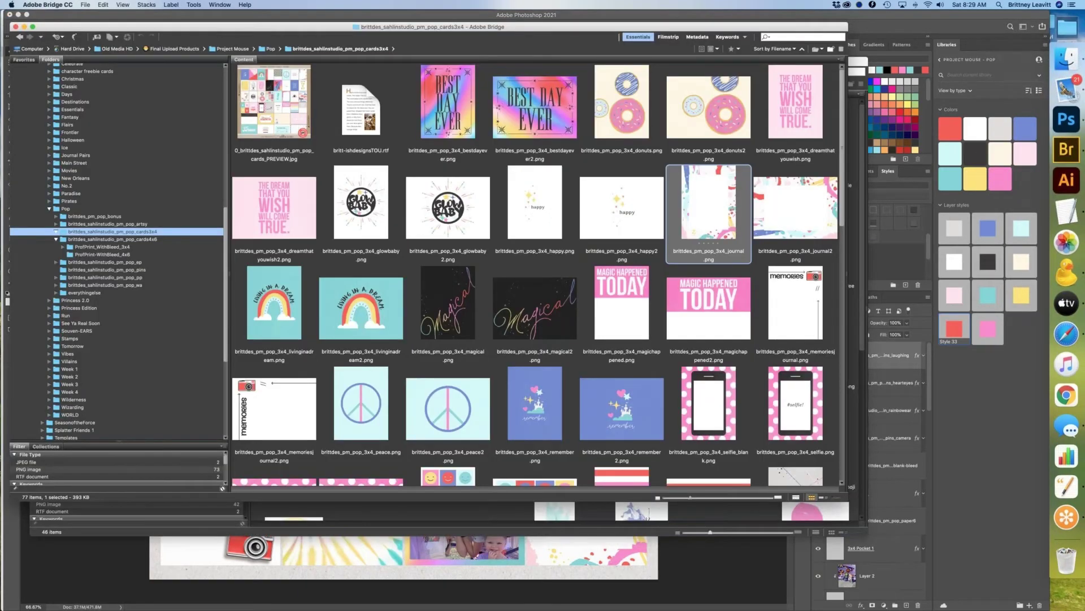
{"action": "left_click", "coordinate": [130, 285]}
{"action": "scroll", "coordinate": [439, 268], "scroll_direction": "down", "scroll_amount": 5}
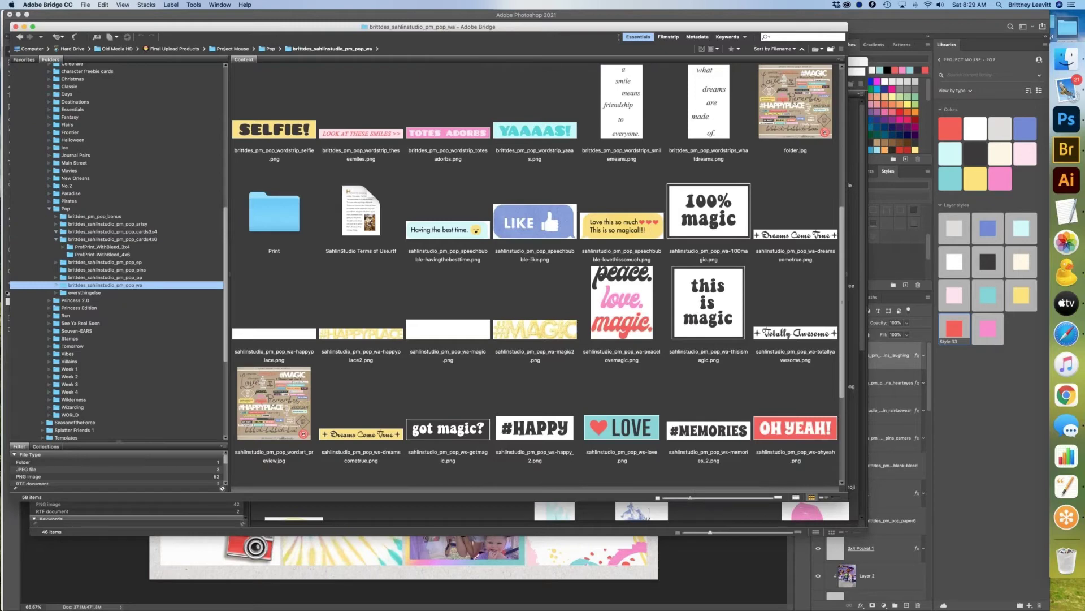
{"action": "left_click_drag", "start_coordinate": [275, 330], "coordinate": [407, 323]}
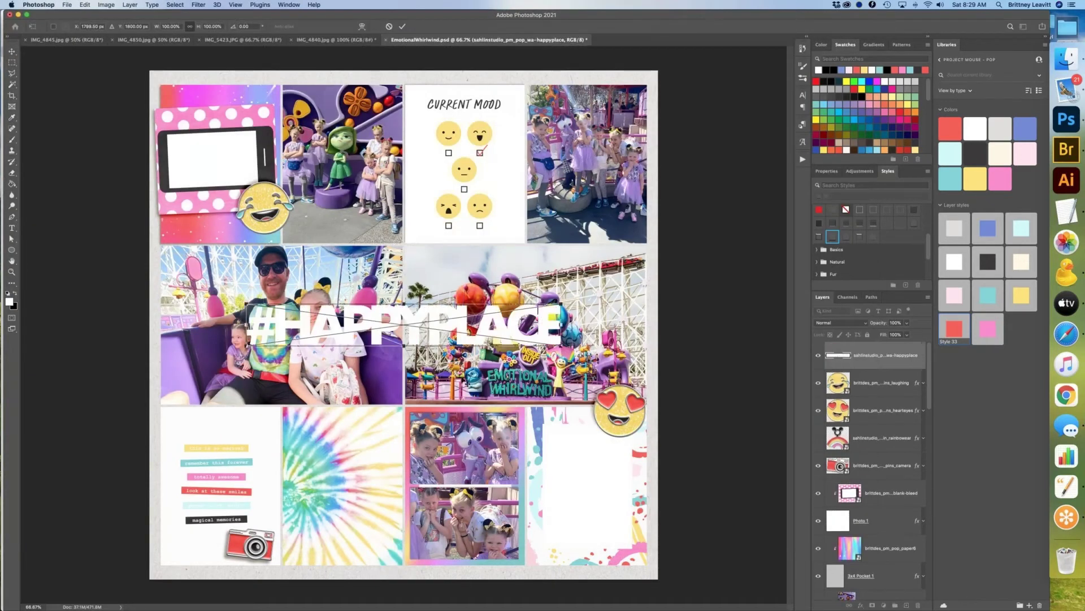
{"action": "key", "text": "m"}
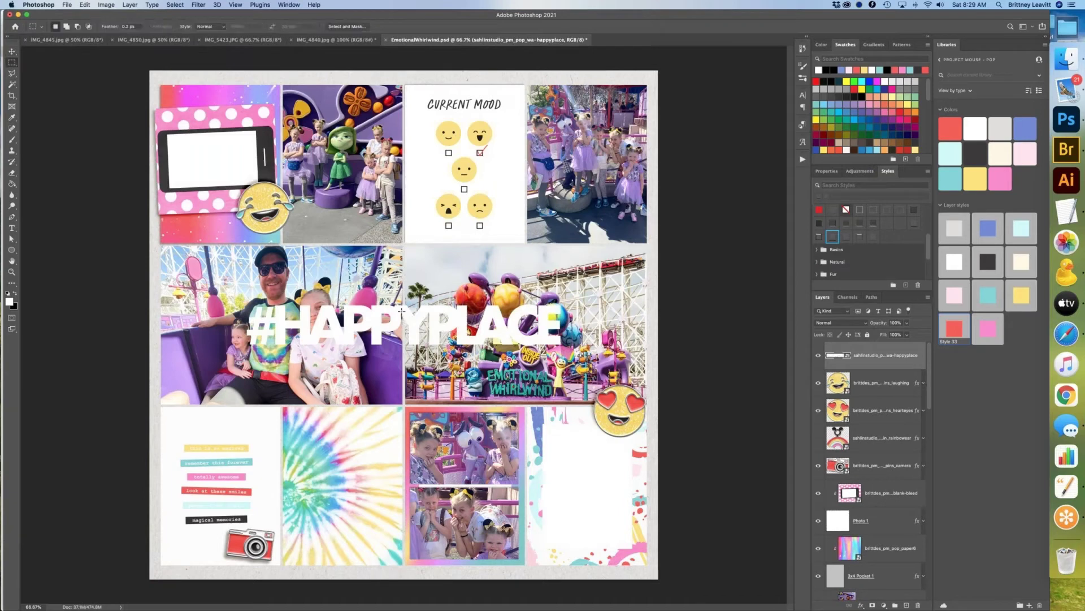
{"action": "right_click", "coordinate": [868, 355]}
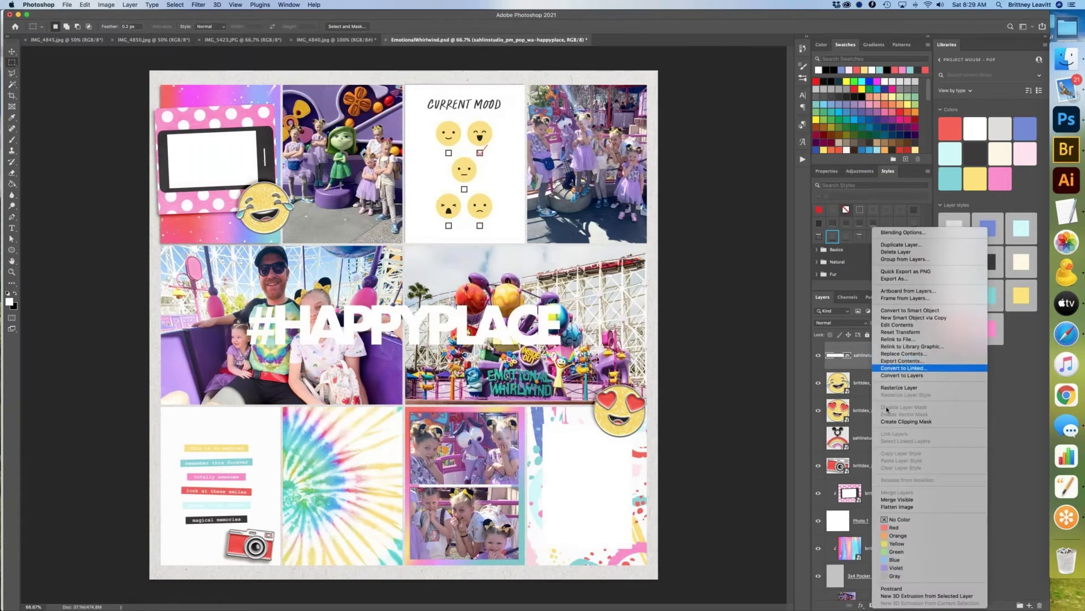
{"action": "left_click", "coordinate": [899, 387]}
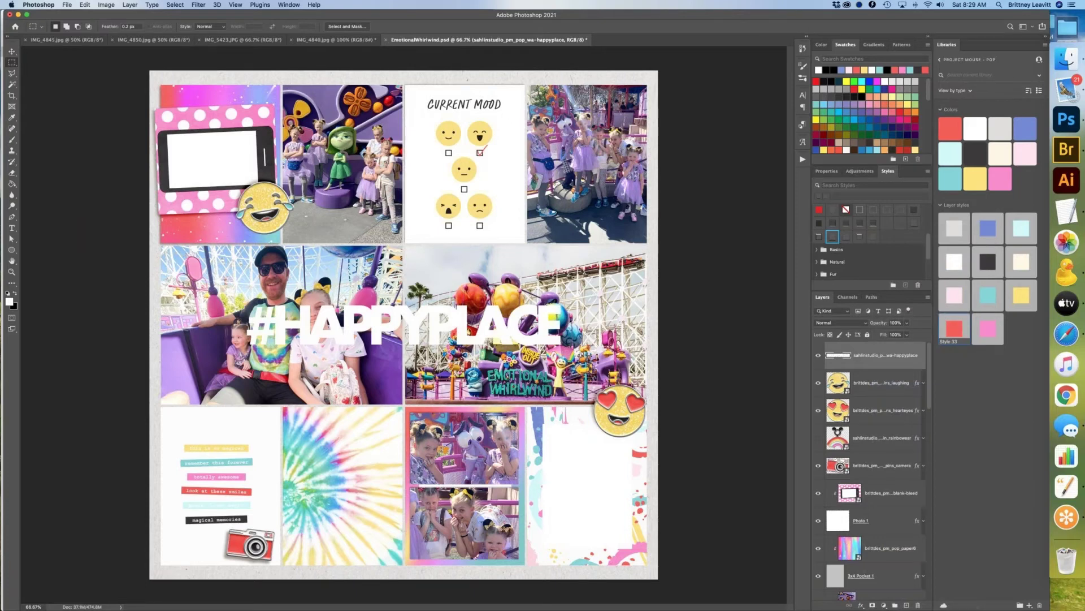
Step: Try to delete PLACE from the #HAPPYPLACE word art with a rectangular selection, and undo the deletion
{"action": "left_click_drag", "start_coordinate": [428, 294], "coordinate": [658, 487]}
{"action": "key", "text": "Delete"}
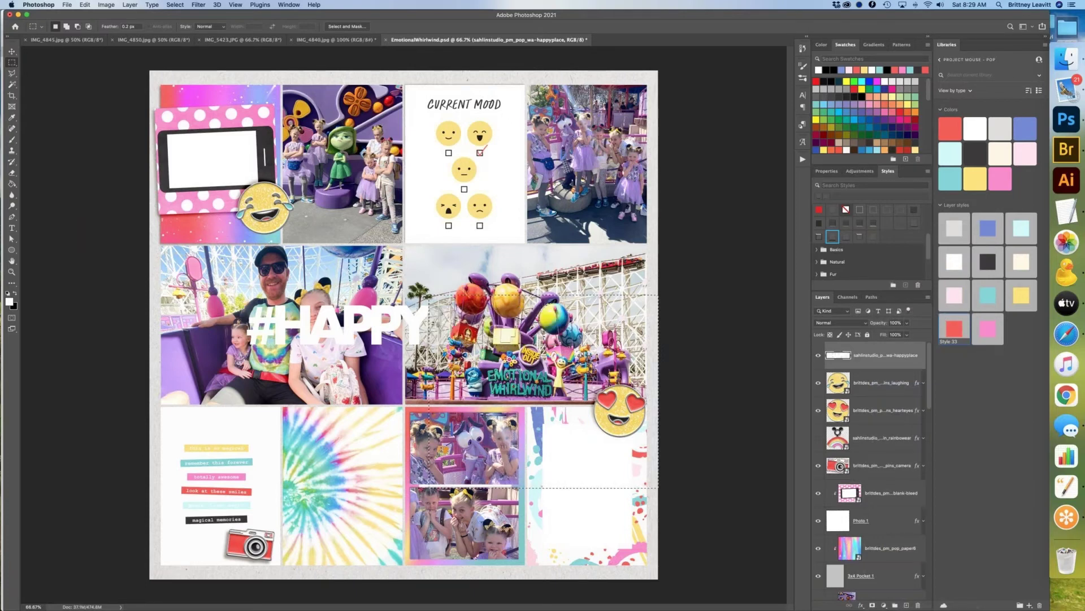
{"action": "key", "text": "super+d"}
{"action": "key", "text": "super+z"}
{"action": "key", "text": "super+z"}
{"action": "key", "text": "super+d"}
Step: Outline PLACE with the Polygonal Lasso along the slanted edge of the Y and delete it from the #HAPPYPLACE word art
{"action": "key", "text": "z"}
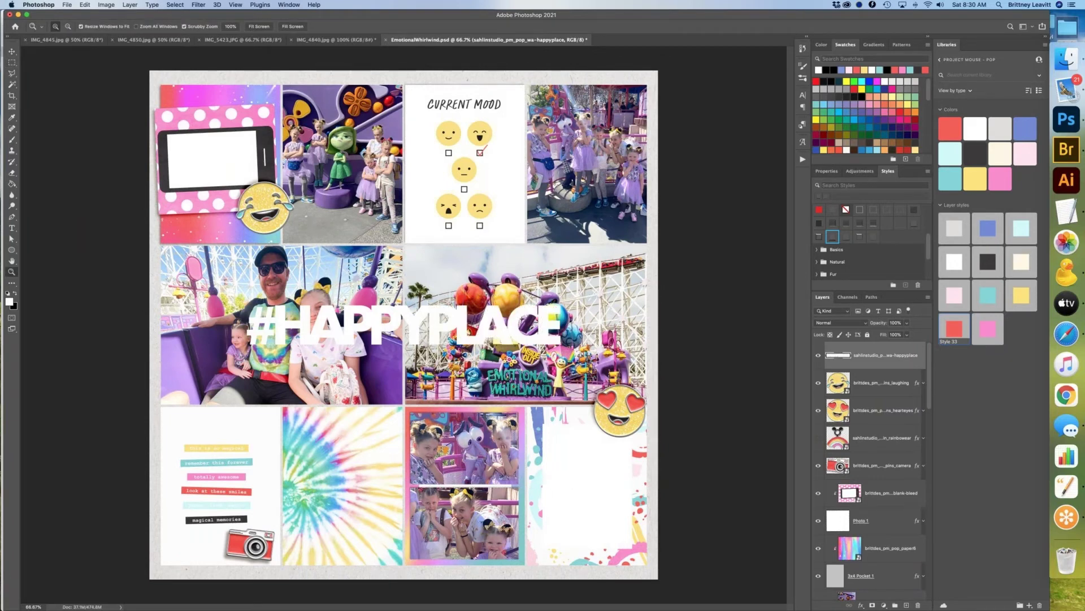
{"action": "left_click_drag", "start_coordinate": [429, 320], "coordinate": [469, 321]}
{"action": "key", "text": "l"}
{"action": "left_click", "coordinate": [405, 333]}
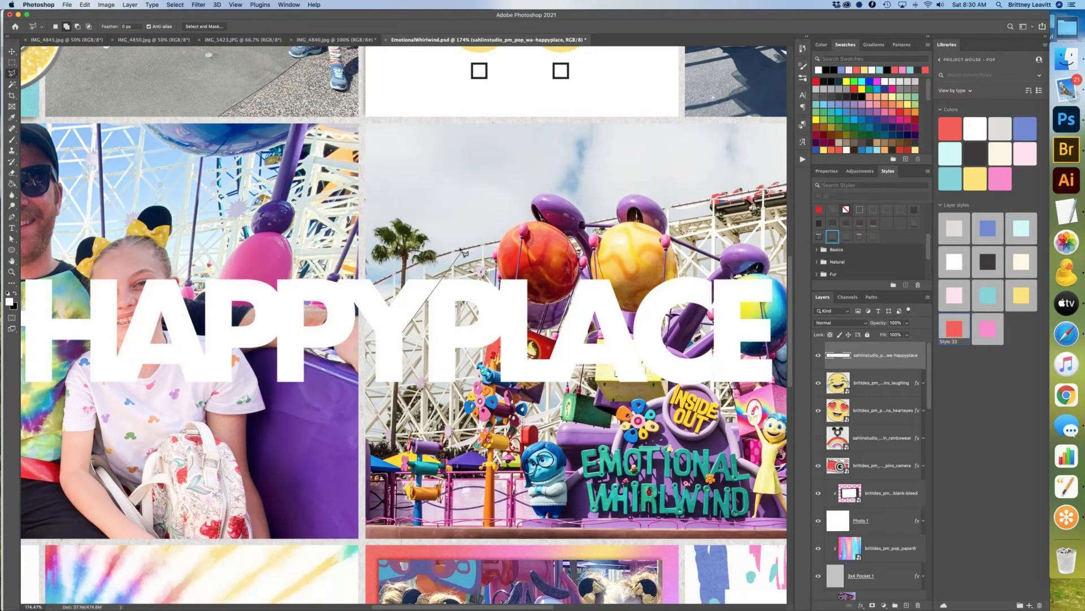
{"action": "left_click", "coordinate": [460, 251]}
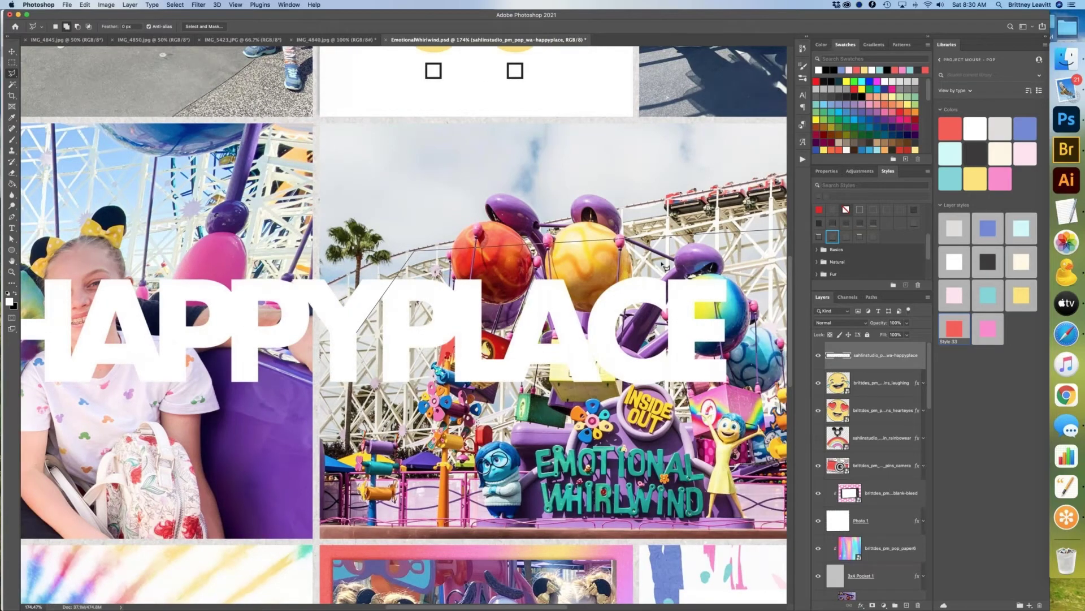
{"action": "left_click", "coordinate": [622, 257]}
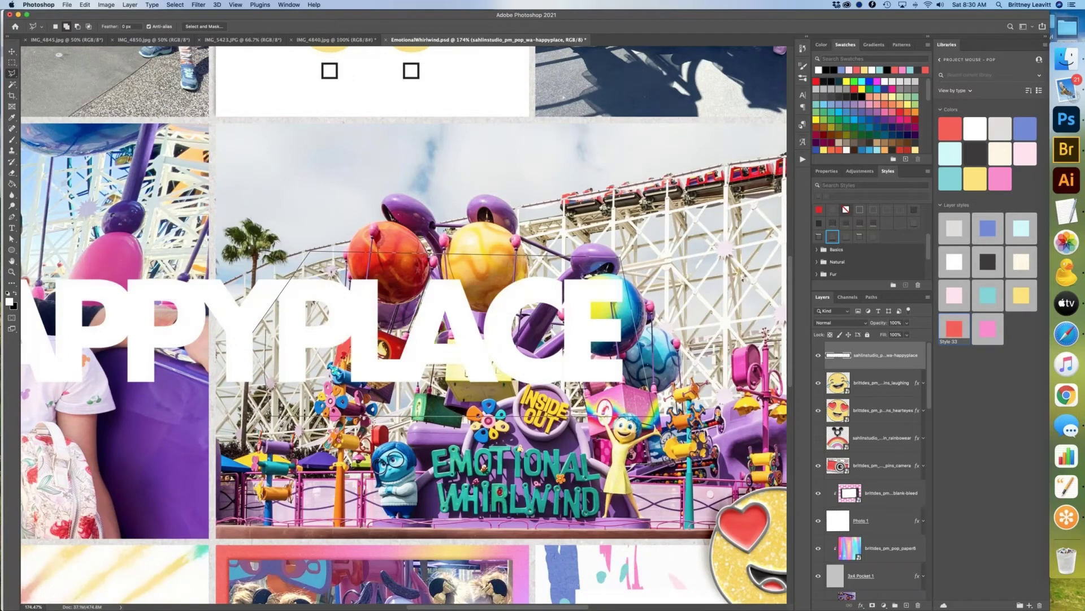
{"action": "key", "text": "Return"}
{"action": "key", "text": "Delete"}
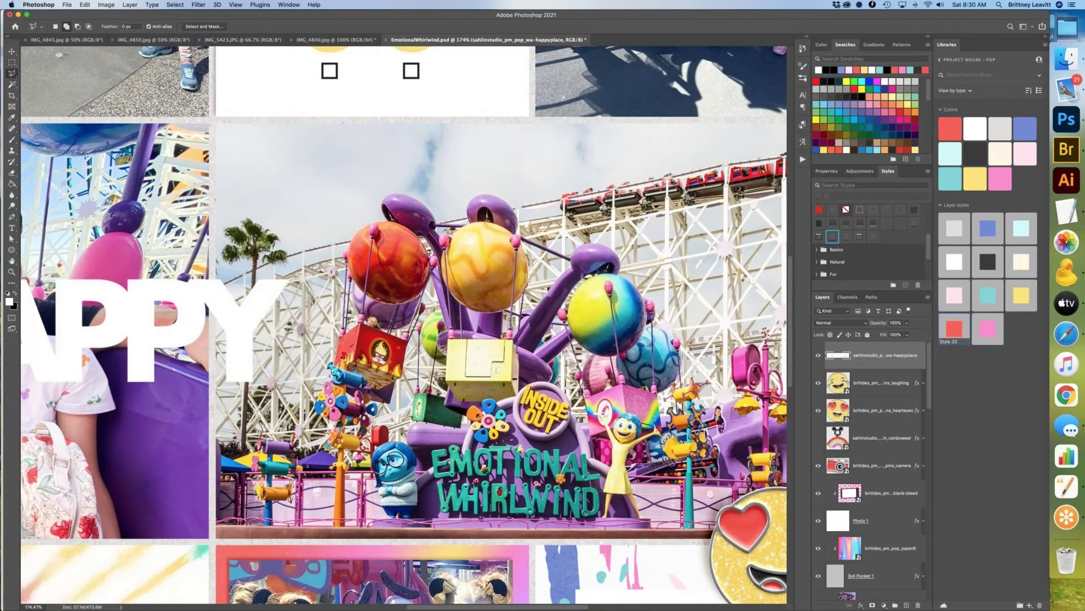
Step: Move the #HAPPY word art onto the lower-left part of the family ride photo
{"action": "key", "text": "super+minus"}
{"action": "key", "text": "super+0"}
{"action": "key", "text": "v"}
{"action": "left_click_drag", "start_coordinate": [334, 328], "coordinate": [222, 395]}
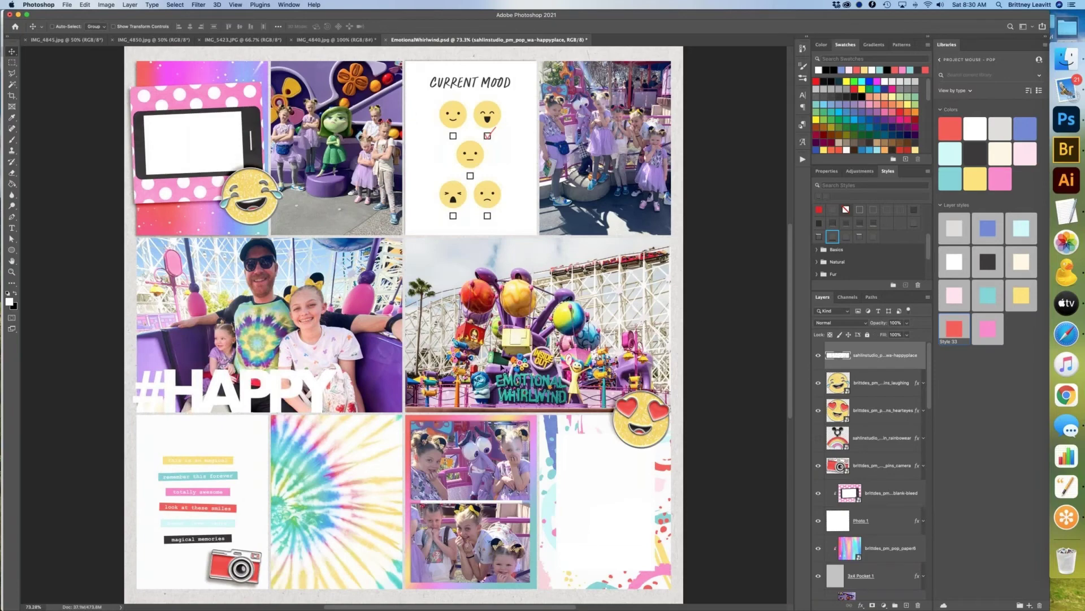
Step: Keep the #HAPPY word art in Normal blend mode, lower its opacity to 77% and nudge it into the photo's lower-left corner
{"action": "left_click", "coordinate": [865, 325]}
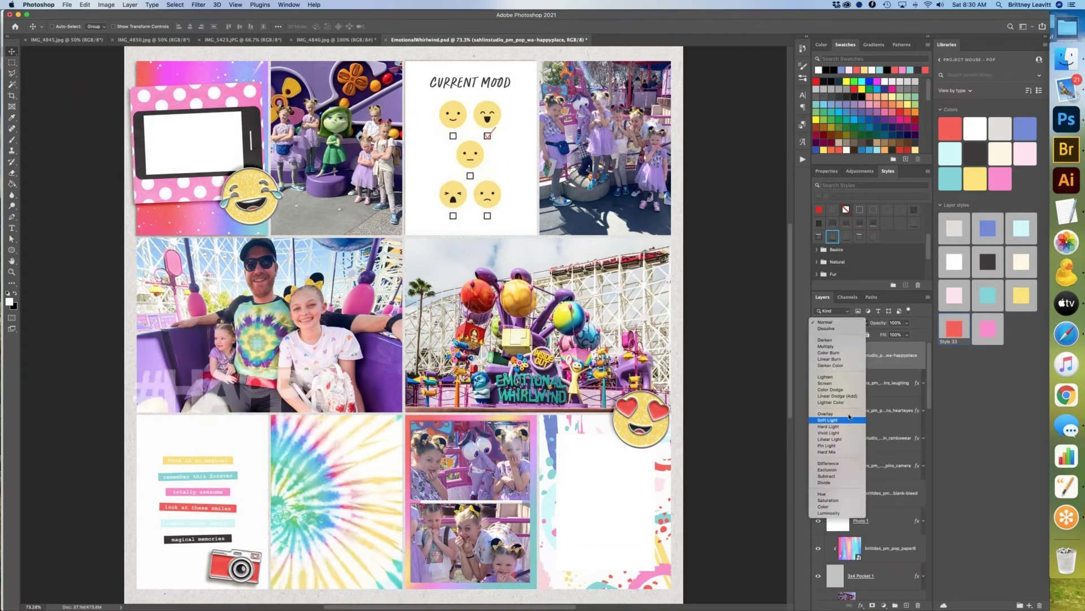
{"action": "left_click", "coordinate": [837, 322]}
{"action": "left_click", "coordinate": [907, 323]}
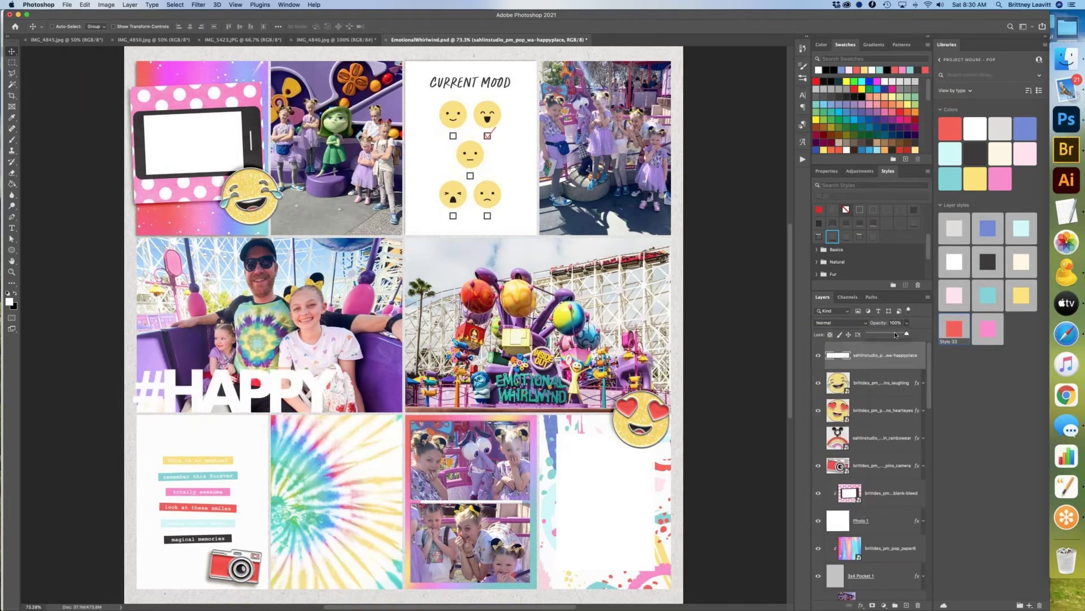
{"action": "left_click_drag", "start_coordinate": [895, 334], "coordinate": [898, 334]}
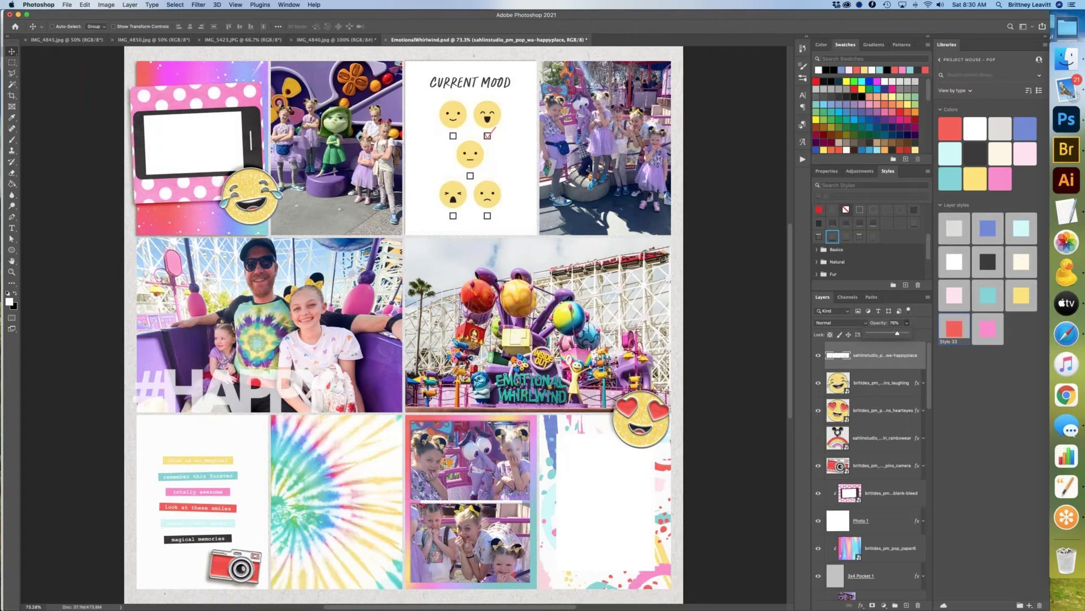
{"action": "mouse_move", "coordinate": [193, 431]}
{"action": "left_mouse_down"}
{"action": "mouse_move", "coordinate": [470, 415]}
{"action": "mouse_move", "coordinate": [474, 294]}
{"action": "mouse_move", "coordinate": [225, 297]}
{"action": "mouse_move", "coordinate": [193, 440]}
{"action": "mouse_move", "coordinate": [170, 461]}
{"action": "mouse_move", "coordinate": [254, 270]}
{"action": "mouse_move", "coordinate": [256, 365]}
{"action": "mouse_move", "coordinate": [203, 423]}
{"action": "left_mouse_up"}
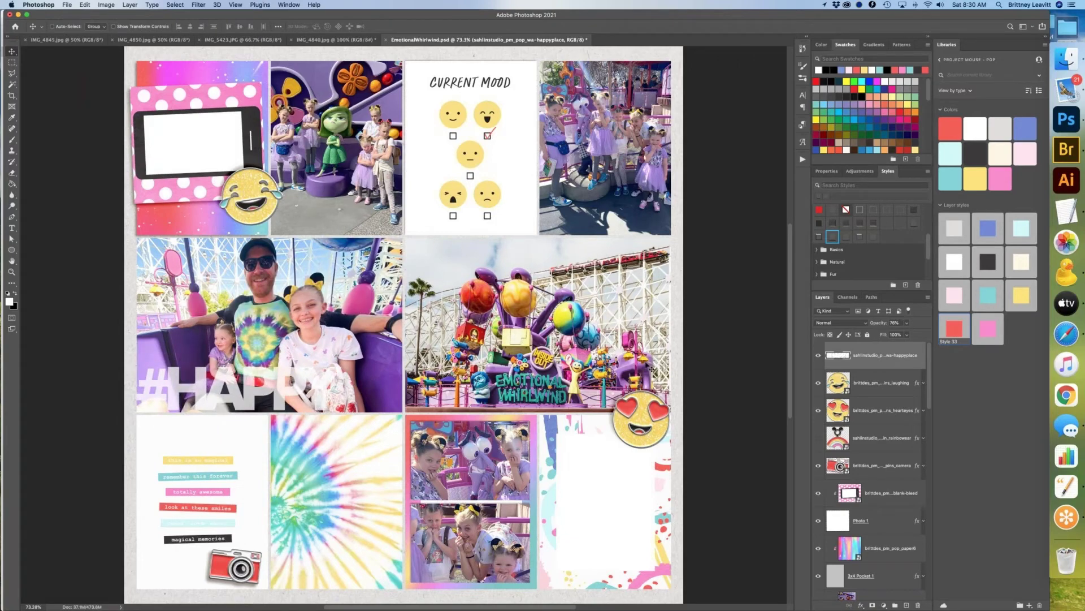
{"action": "left_click", "coordinate": [907, 323]}
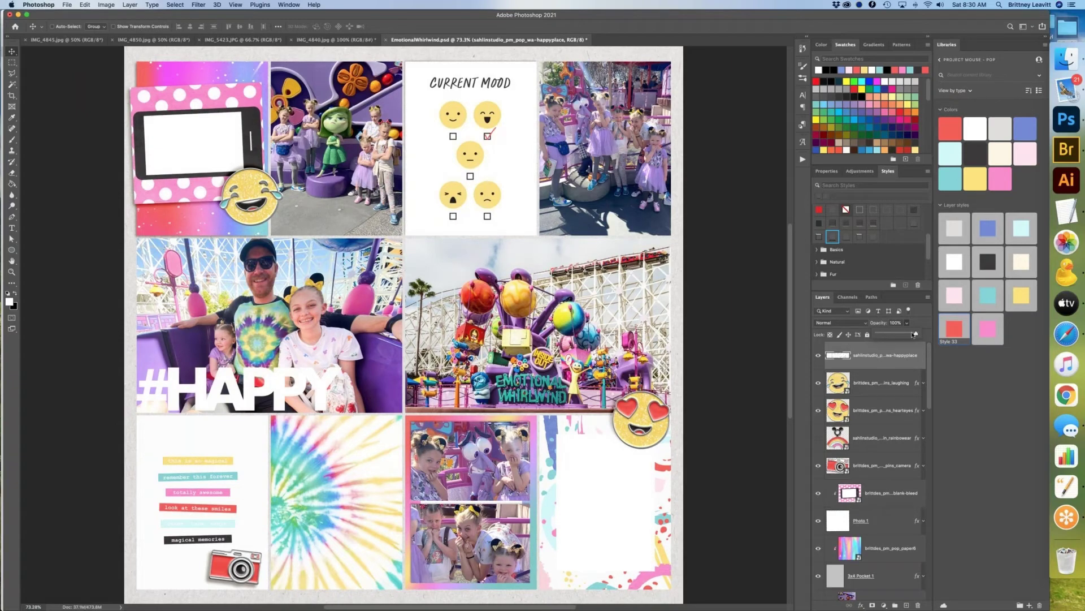
{"action": "left_click_drag", "start_coordinate": [911, 334], "coordinate": [904, 335]}
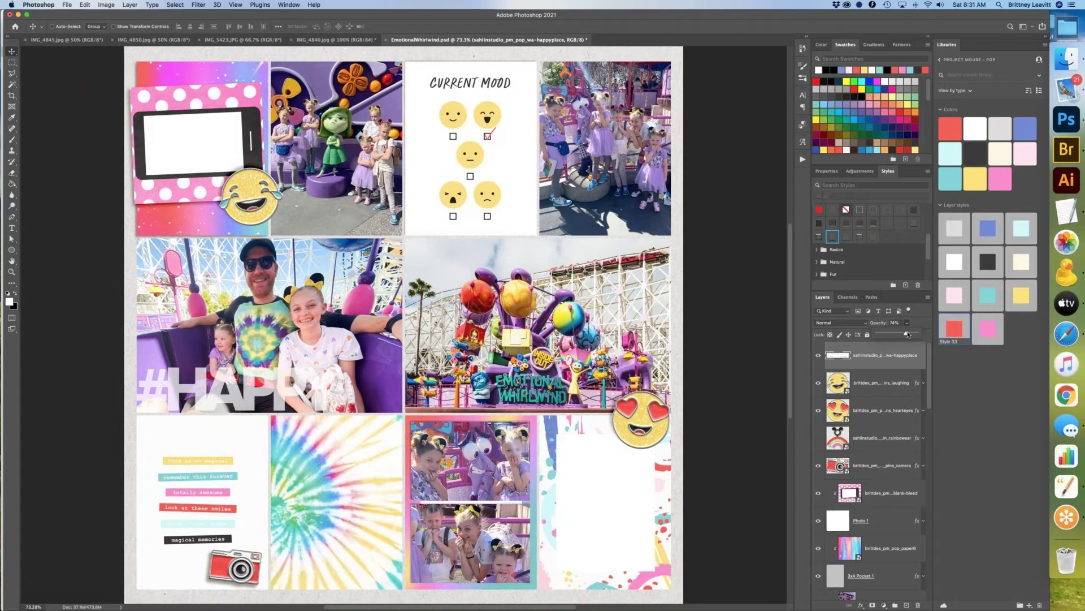
{"action": "left_click_drag", "start_coordinate": [263, 399], "coordinate": [266, 402]}
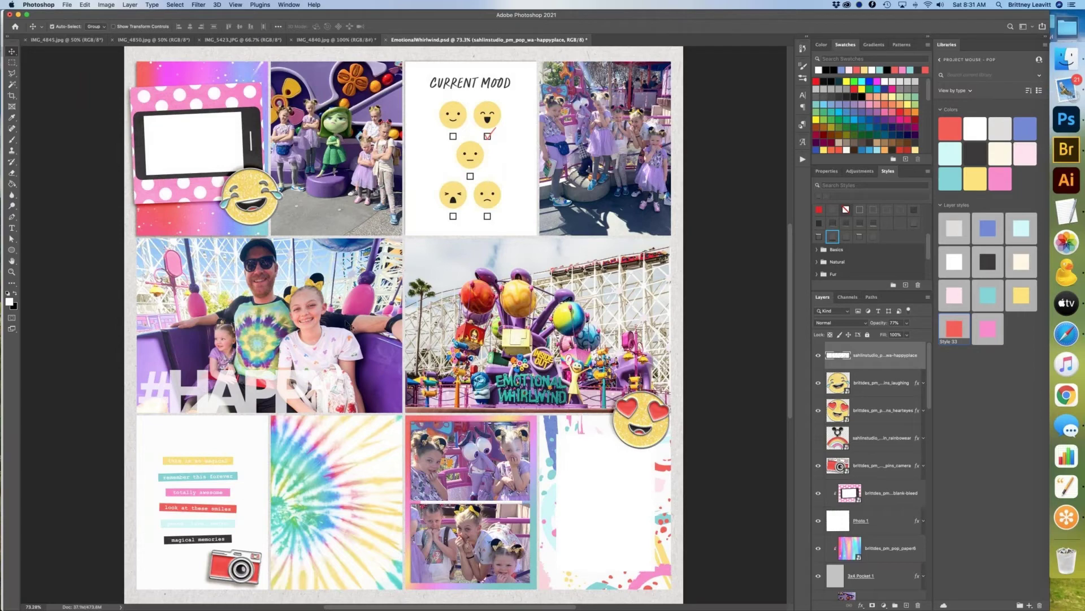
Step: On a duplicate of the family ride photo layer, burn the highlights of the white clothing behind the Y, and save the file
{"action": "left_click", "coordinate": [350, 326]}
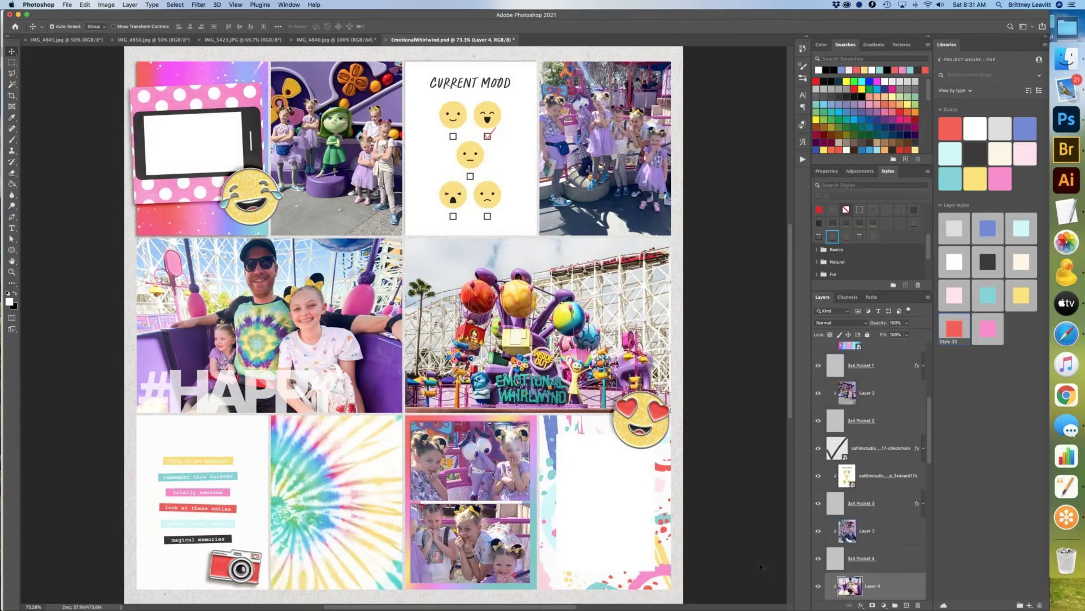
{"action": "key", "text": "super+j"}
{"action": "left_click", "coordinate": [15, 208]}
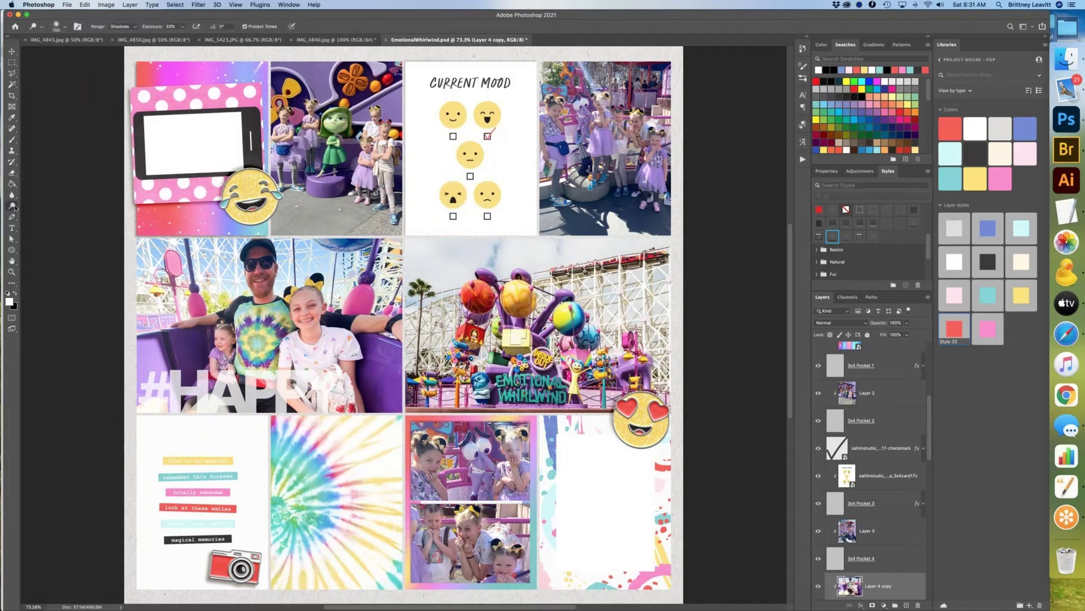
{"action": "right_click", "coordinate": [15, 208]}
{"action": "left_click", "coordinate": [43, 212]}
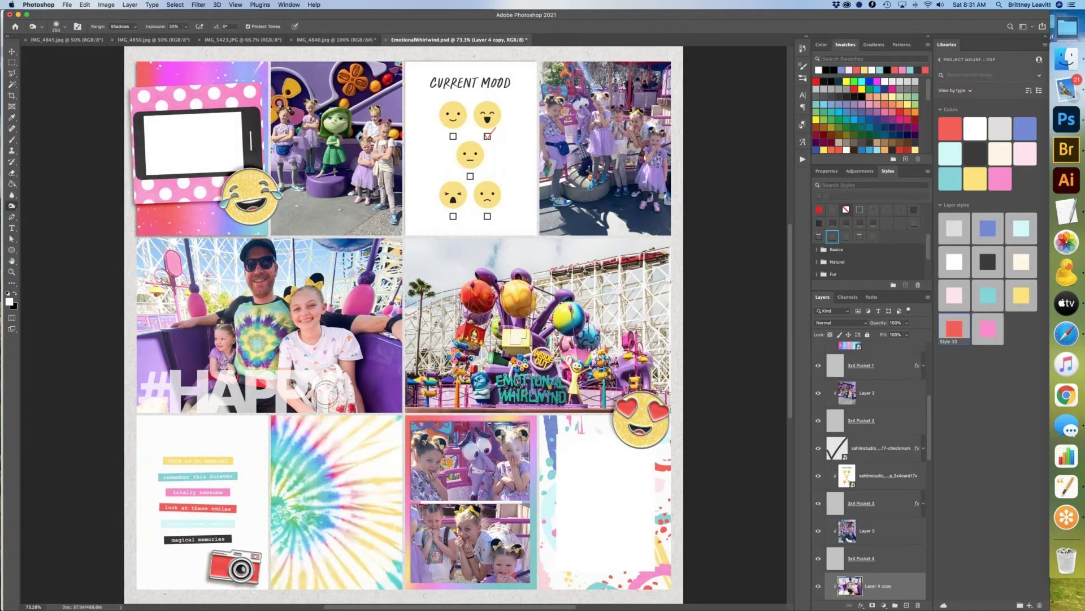
{"action": "left_click", "coordinate": [137, 26]}
{"action": "left_click", "coordinate": [121, 39]}
{"action": "mouse_move", "coordinate": [329, 400]}
{"action": "left_mouse_down"}
{"action": "mouse_move", "coordinate": [331, 385]}
{"action": "mouse_move", "coordinate": [325, 425]}
{"action": "mouse_move", "coordinate": [343, 479]}
{"action": "mouse_move", "coordinate": [312, 385]}
{"action": "mouse_move", "coordinate": [317, 401]}
{"action": "mouse_move", "coordinate": [321, 368]}
{"action": "mouse_move", "coordinate": [287, 394]}
{"action": "mouse_move", "coordinate": [283, 386]}
{"action": "mouse_move", "coordinate": [329, 382]}
{"action": "left_mouse_up"}
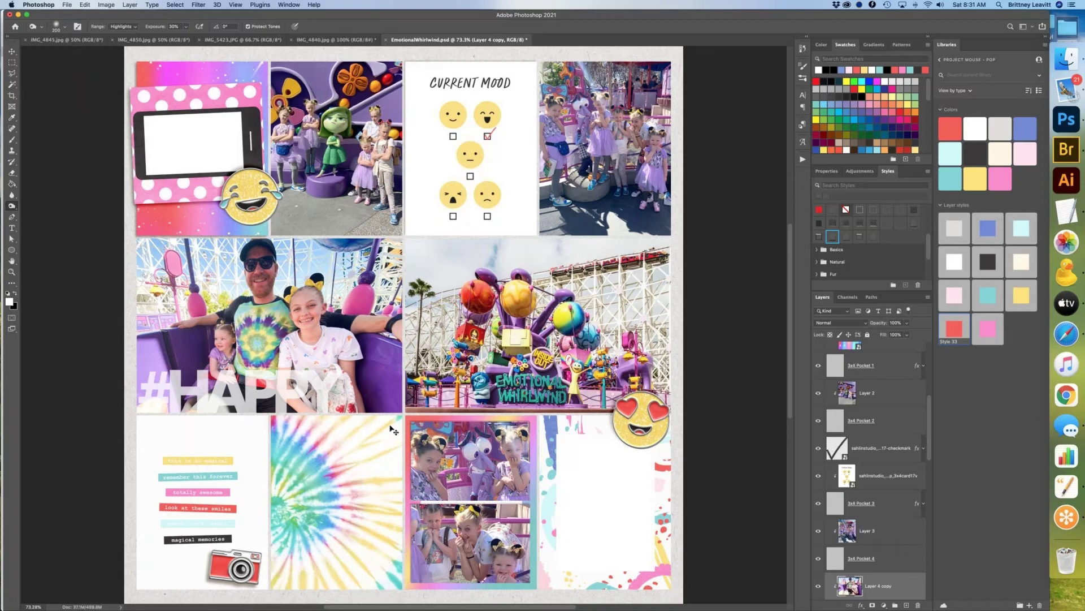
{"action": "key", "text": "super+s"}
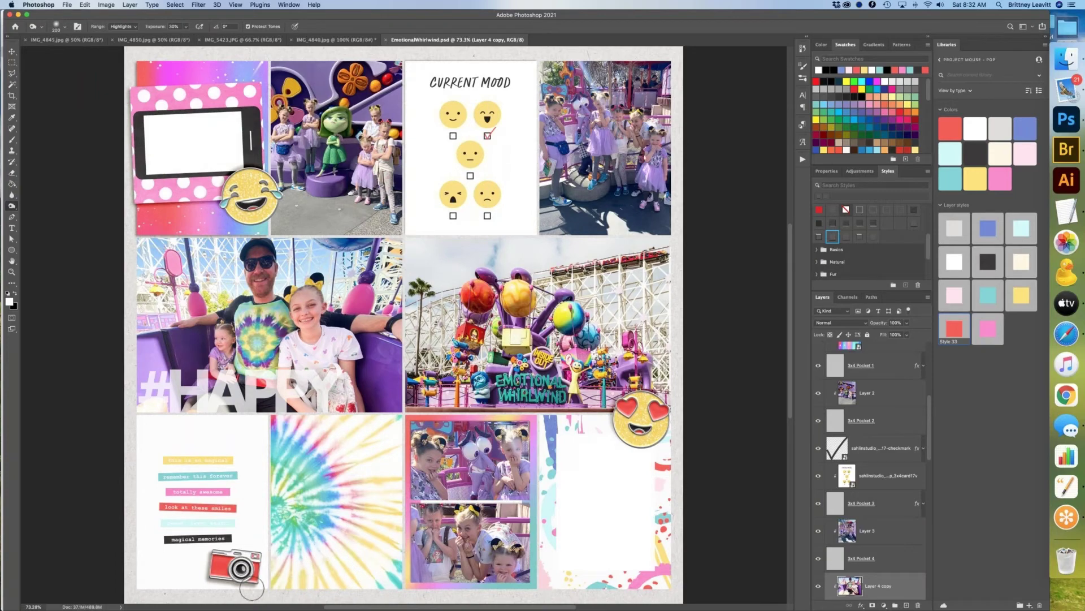
Step: Try the Burn tool with the Shadows range around the girl in the family ride photo
{"action": "key", "text": "v"}
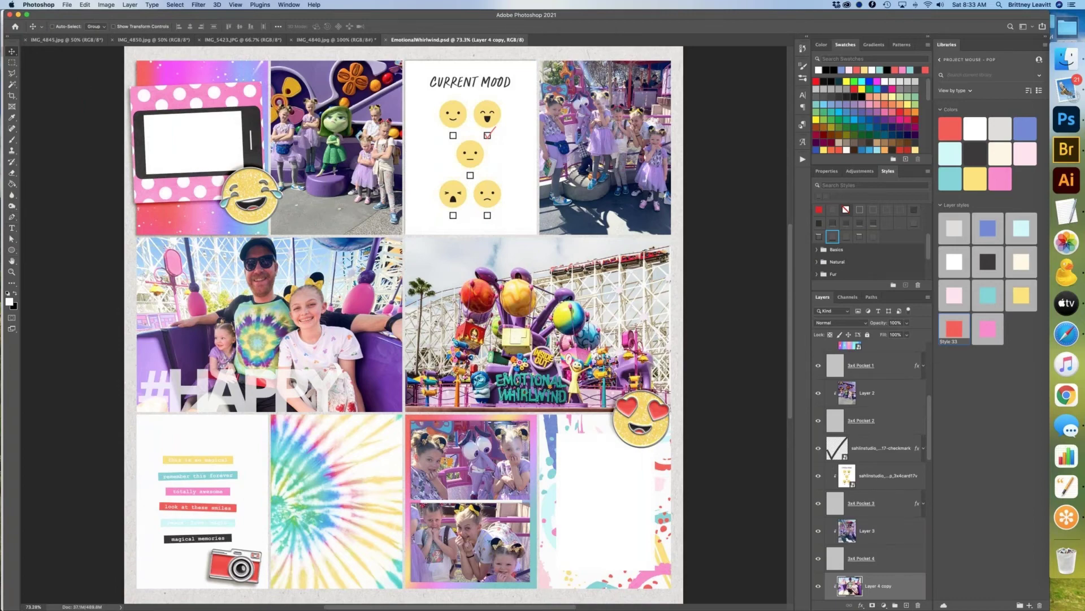
{"action": "scroll", "coordinate": [404, 323], "scroll_direction": "up", "scroll_amount": 1}
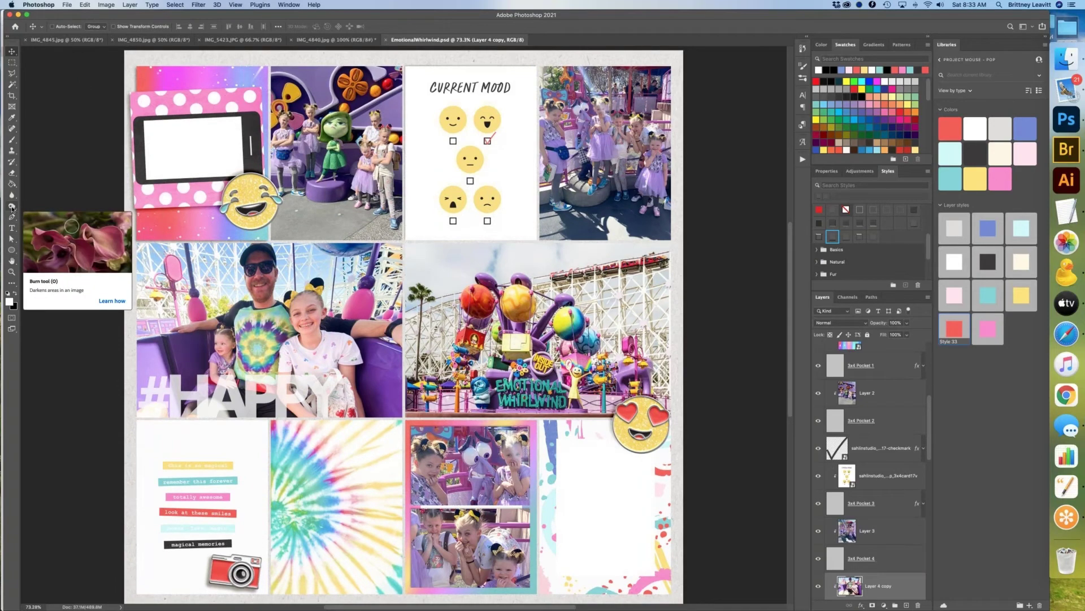
{"action": "left_click", "coordinate": [12, 207]}
{"action": "left_click", "coordinate": [120, 28]}
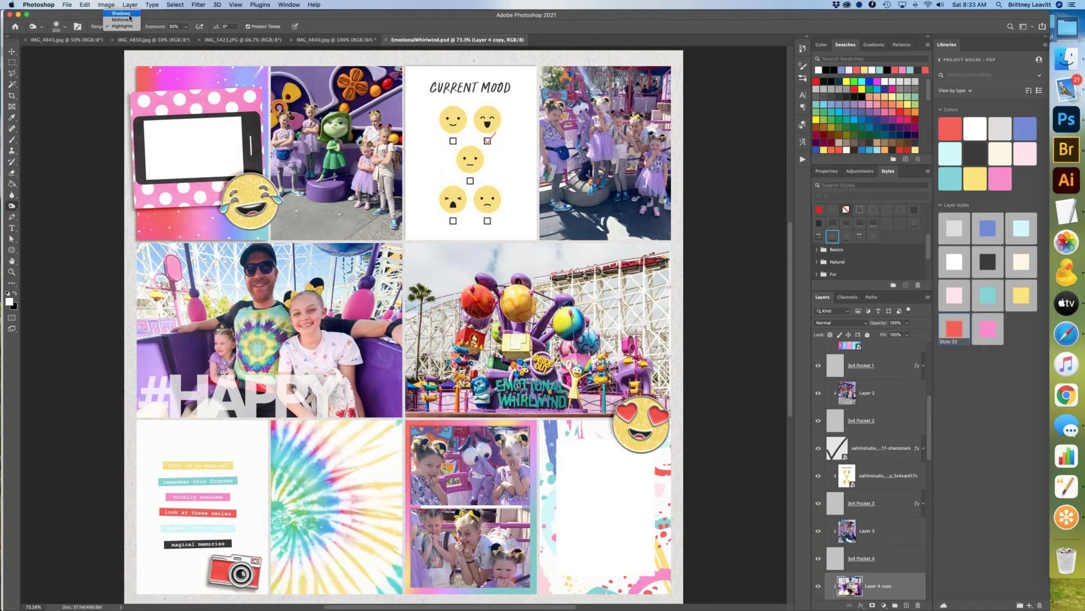
{"action": "left_click", "coordinate": [121, 13]}
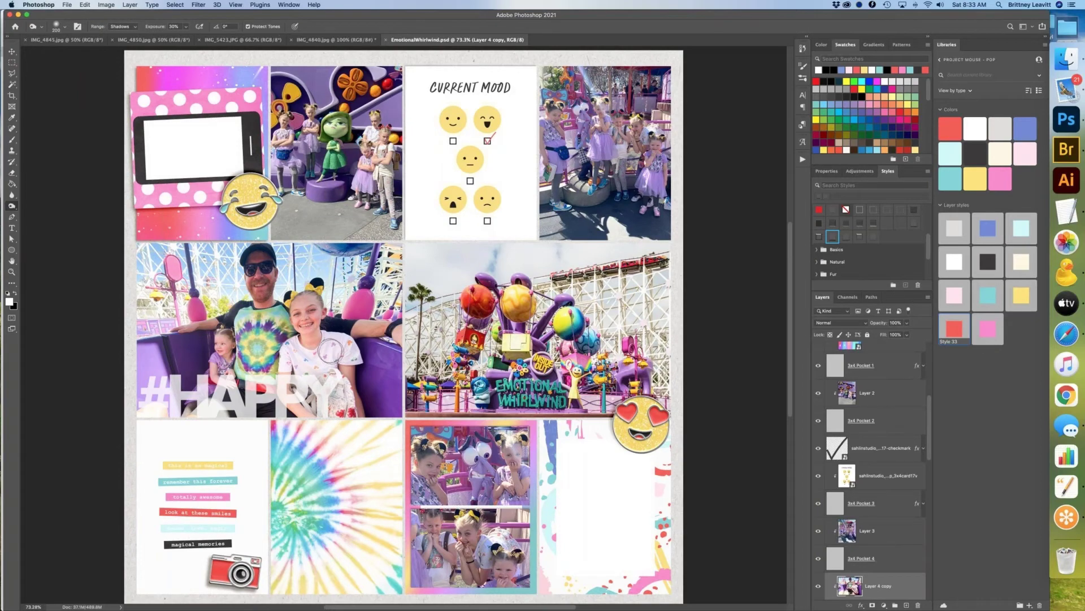
{"action": "key", "text": "super+equal"}
{"action": "key", "text": "super+equal"}
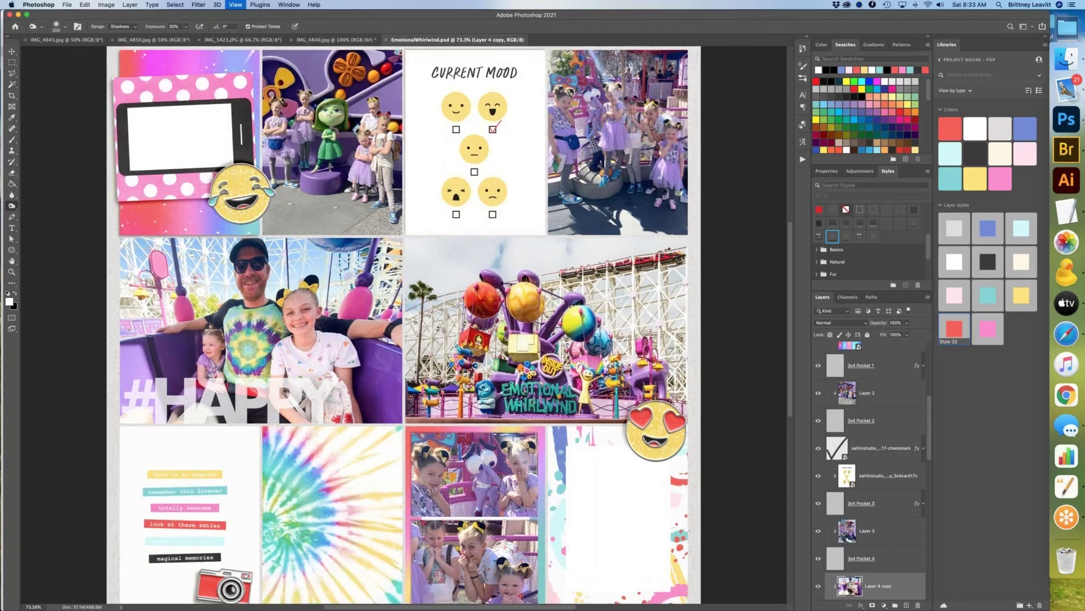
{"action": "scroll", "coordinate": [434, 349], "scroll_direction": "left", "scroll_amount": 10}
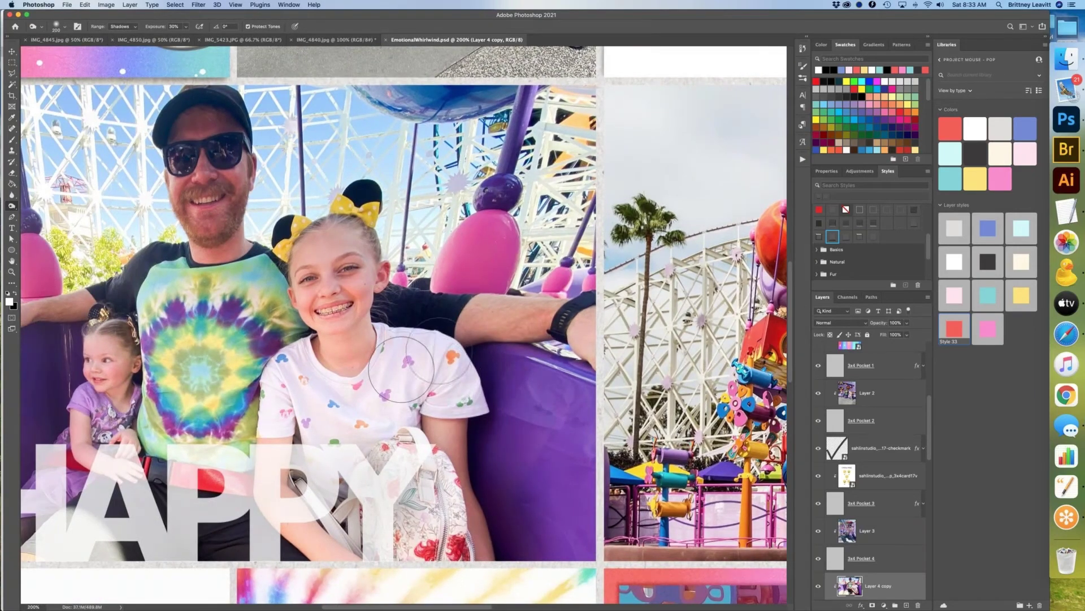
{"action": "mouse_move", "coordinate": [401, 369]}
{"action": "left_mouse_down"}
{"action": "mouse_move", "coordinate": [418, 390]}
{"action": "mouse_move", "coordinate": [427, 375]}
{"action": "mouse_move", "coordinate": [415, 387]}
{"action": "mouse_move", "coordinate": [410, 370]}
{"action": "mouse_move", "coordinate": [426, 376]}
{"action": "mouse_move", "coordinate": [417, 362]}
{"action": "mouse_move", "coordinate": [423, 376]}
{"action": "mouse_move", "coordinate": [487, 386]}
{"action": "mouse_move", "coordinate": [504, 402]}
{"action": "mouse_move", "coordinate": [517, 373]}
{"action": "mouse_move", "coordinate": [526, 379]}
{"action": "mouse_move", "coordinate": [483, 416]}
{"action": "mouse_move", "coordinate": [475, 466]}
{"action": "mouse_move", "coordinate": [529, 506]}
{"action": "mouse_move", "coordinate": [535, 367]}
{"action": "mouse_move", "coordinate": [498, 361]}
{"action": "mouse_move", "coordinate": [557, 348]}
{"action": "mouse_move", "coordinate": [475, 347]}
{"action": "mouse_move", "coordinate": [455, 337]}
{"action": "mouse_move", "coordinate": [456, 314]}
{"action": "mouse_move", "coordinate": [498, 331]}
{"action": "mouse_move", "coordinate": [458, 331]}
{"action": "mouse_move", "coordinate": [469, 331]}
{"action": "mouse_move", "coordinate": [453, 365]}
{"action": "mouse_move", "coordinate": [459, 354]}
{"action": "mouse_move", "coordinate": [501, 358]}
{"action": "mouse_move", "coordinate": [444, 387]}
{"action": "mouse_move", "coordinate": [475, 348]}
{"action": "mouse_move", "coordinate": [409, 319]}
{"action": "mouse_move", "coordinate": [319, 224]}
{"action": "left_mouse_up"}
Step: Try the Burn tool with the Midtones range over the girl's shirt and the floral bag
{"action": "left_click", "coordinate": [134, 26]}
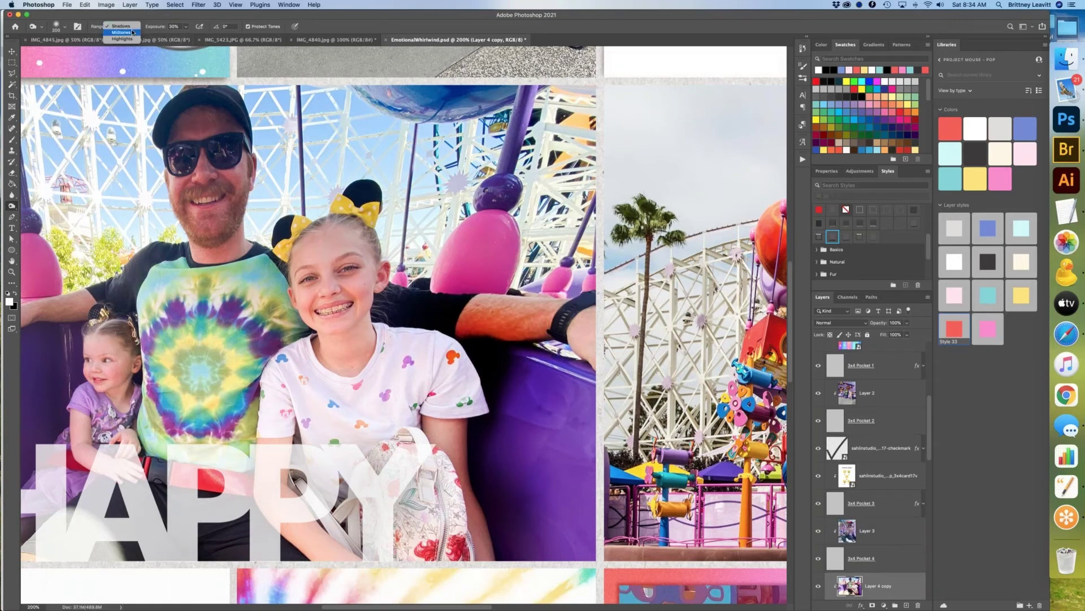
{"action": "left_click", "coordinate": [133, 32]}
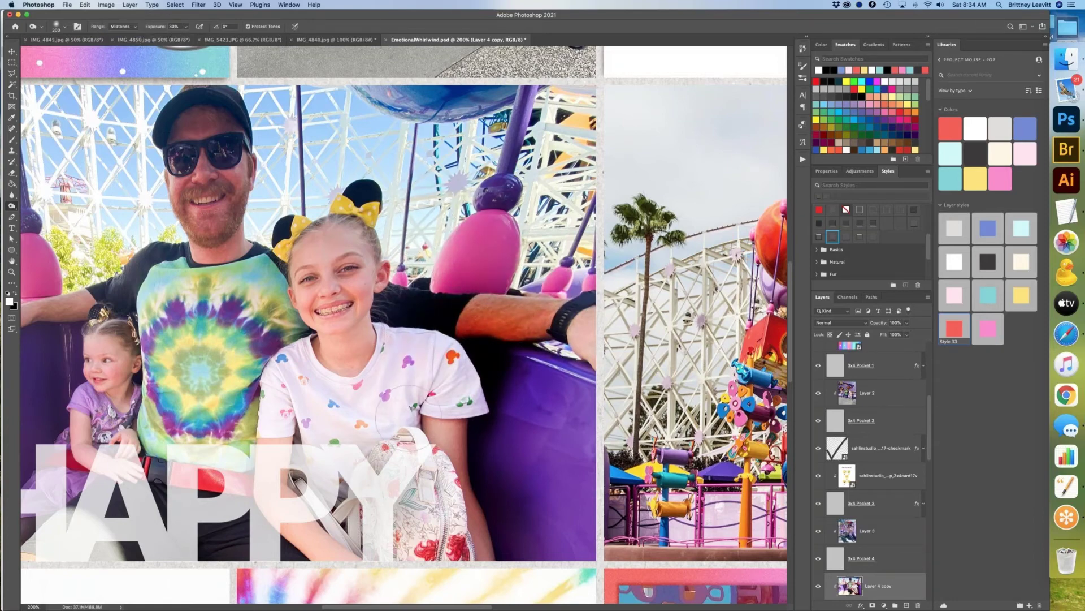
{"action": "mouse_move", "coordinate": [413, 485]}
{"action": "left_mouse_down"}
{"action": "mouse_move", "coordinate": [421, 531]}
{"action": "mouse_move", "coordinate": [399, 498]}
{"action": "mouse_move", "coordinate": [400, 519]}
{"action": "left_mouse_up"}
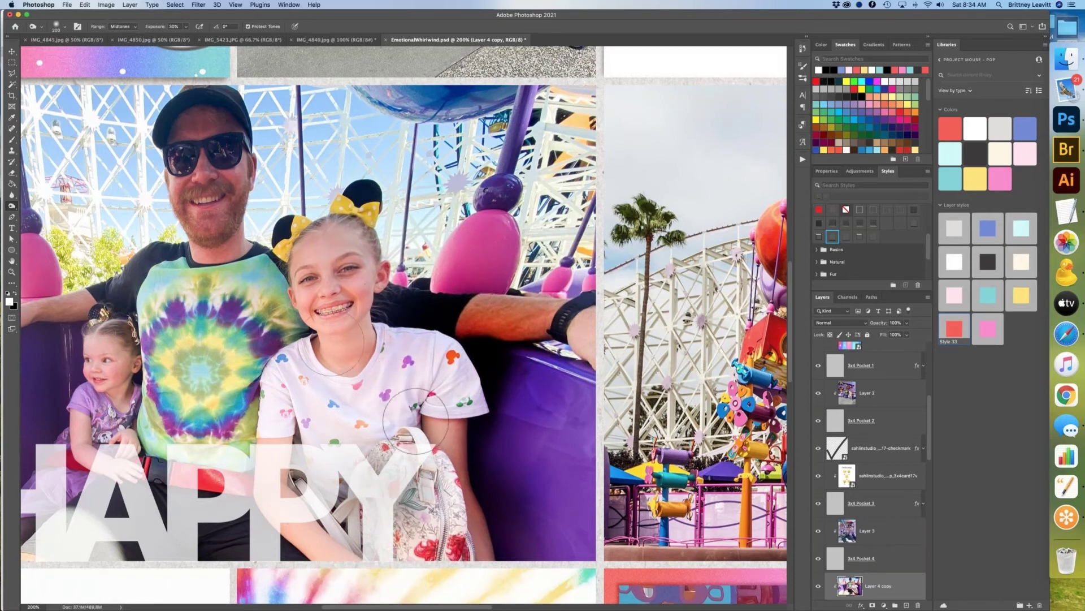
Step: Undo the trial shadow and midtone burn strokes on the family ride photo
{"action": "key", "text": "super+z"}
{"action": "key", "text": "super+z"}
{"action": "key", "text": "super+z"}
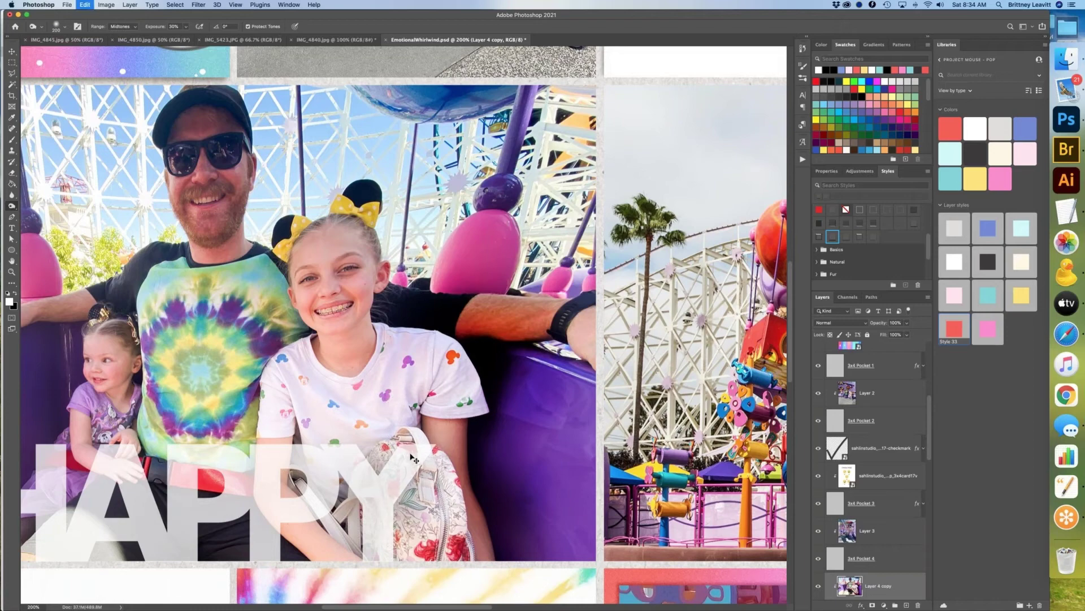
{"action": "key", "text": "super+z"}
{"action": "key", "text": "super+z"}
{"action": "key", "text": "super+z"}
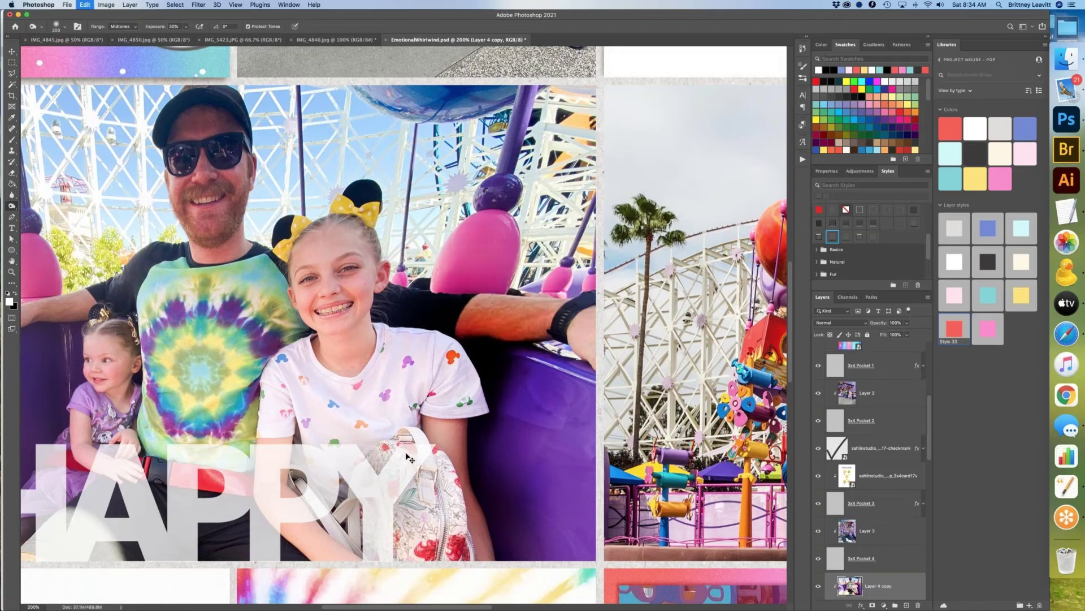
{"action": "key", "text": "super+z"}
{"action": "key", "text": "super+z"}
{"action": "key", "text": "super+z"}
{"action": "key", "text": "super+z"}
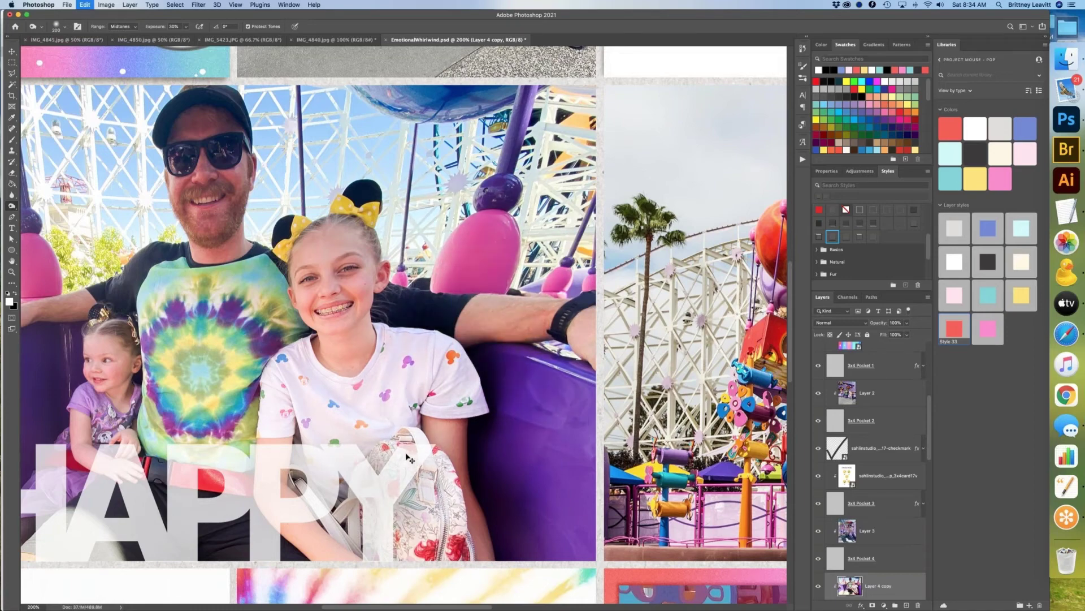
{"action": "key", "text": "super+z"}
{"action": "key", "text": "super+z"}
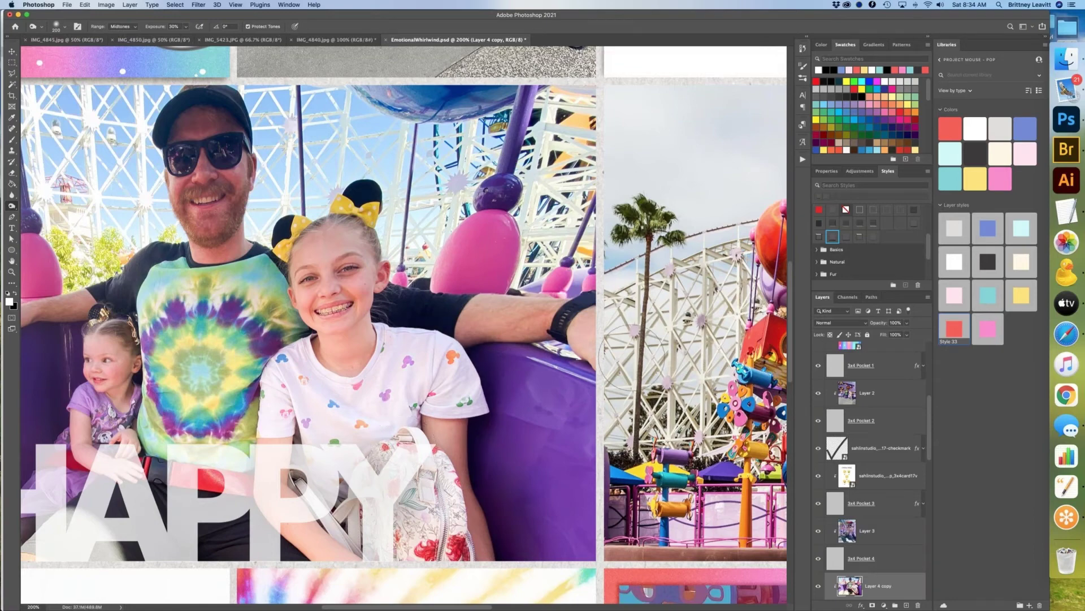
{"action": "left_click", "coordinate": [1061, 151]}
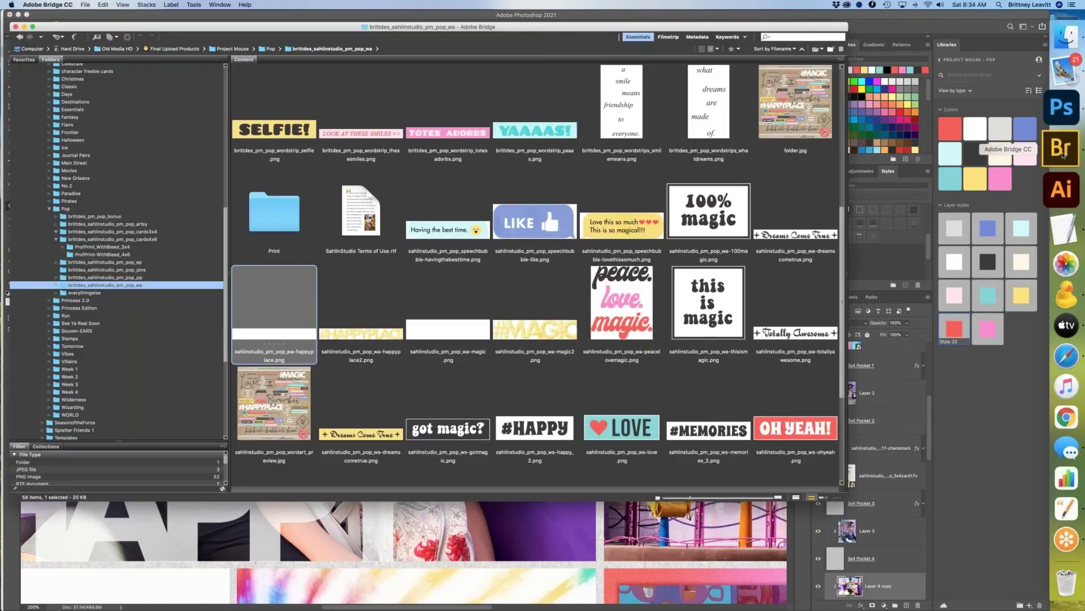
{"action": "key", "text": "super+Tab"}
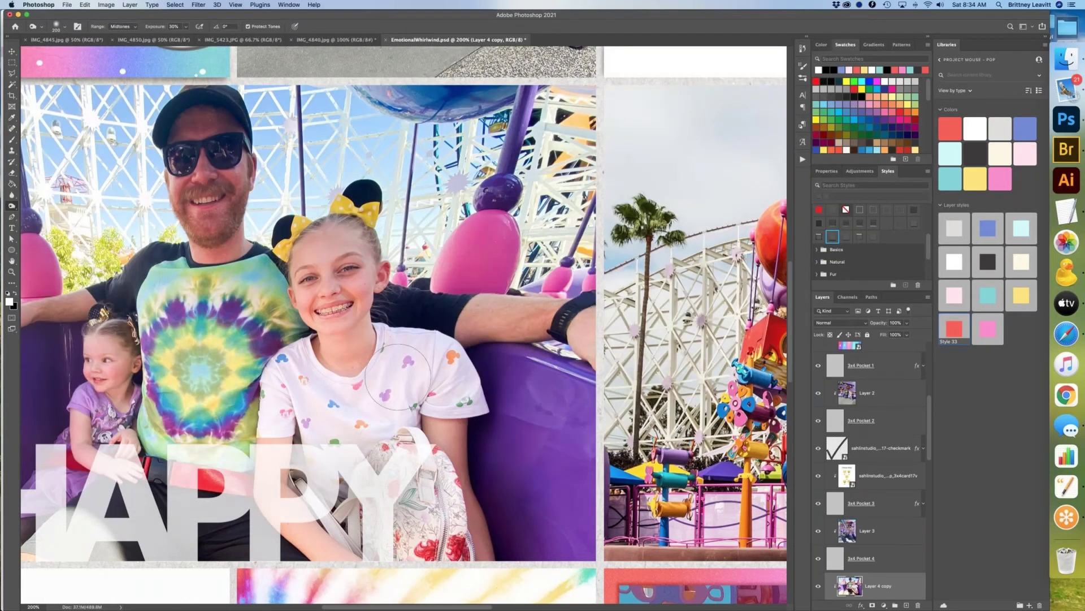
Step: Close EmotionalWhirlwind.psd without saving the changes
{"action": "key", "text": "super+0"}
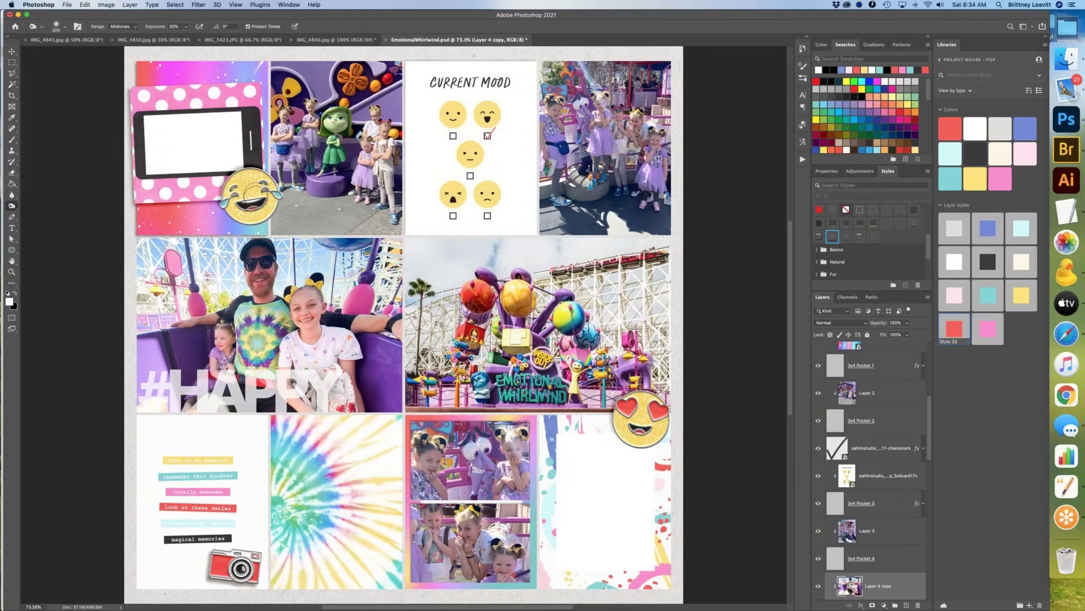
{"action": "key", "text": "super+w"}
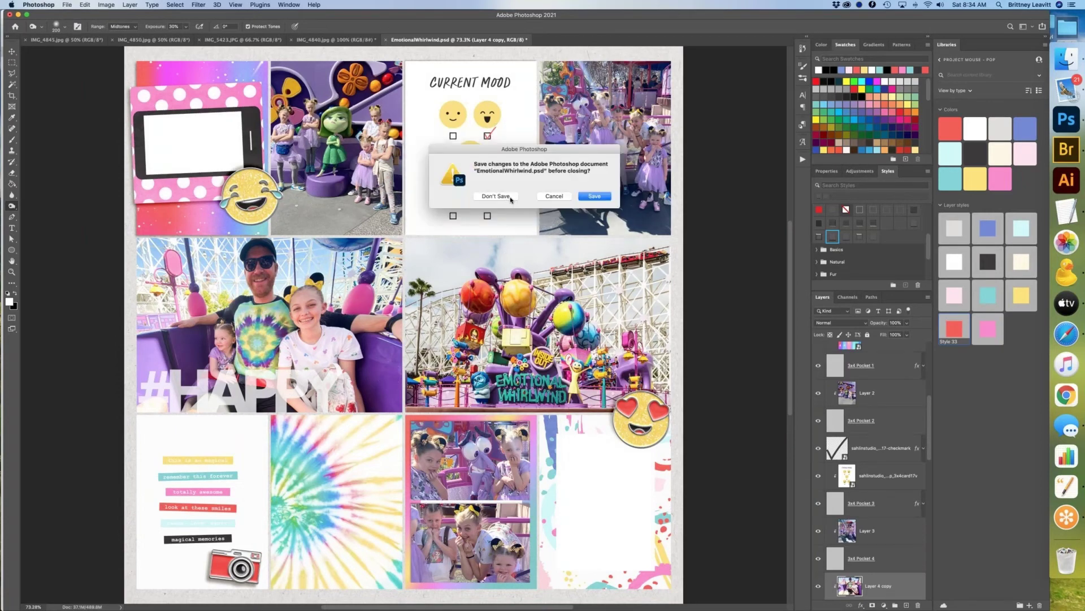
{"action": "left_click", "coordinate": [507, 197]}
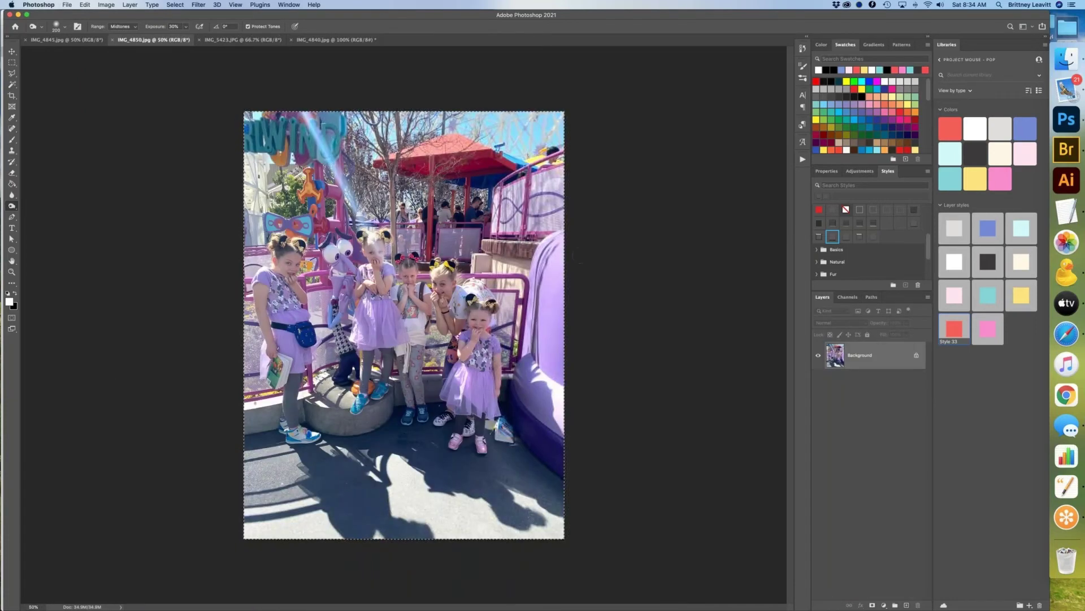
{"action": "left_click", "coordinate": [1061, 517]}
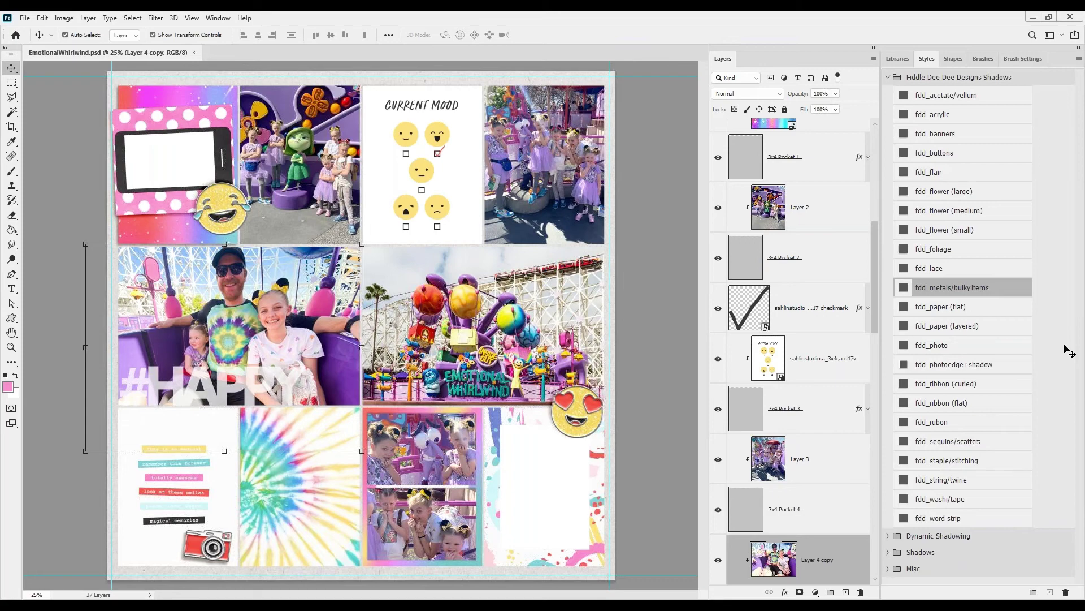
Step: Place the "Having the best time." speech bubble across the tie-dye pocket's edge and apply the fdd_paper (layered) shadow style
{"action": "key", "text": "ctrl+v"}
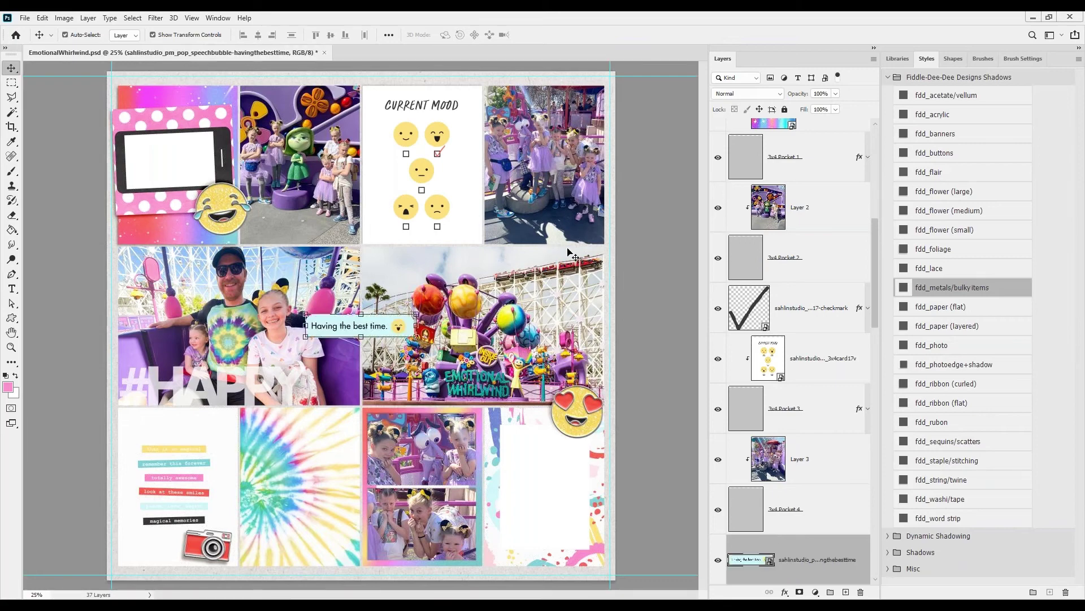
{"action": "left_click_drag", "start_coordinate": [402, 341], "coordinate": [345, 478]}
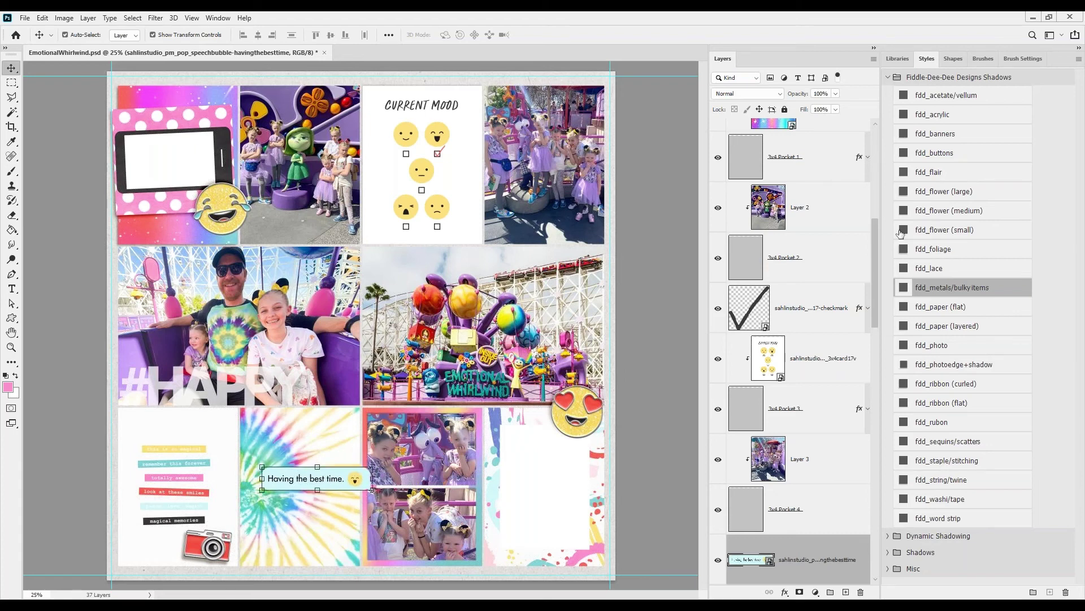
{"action": "left_click", "coordinate": [947, 326]}
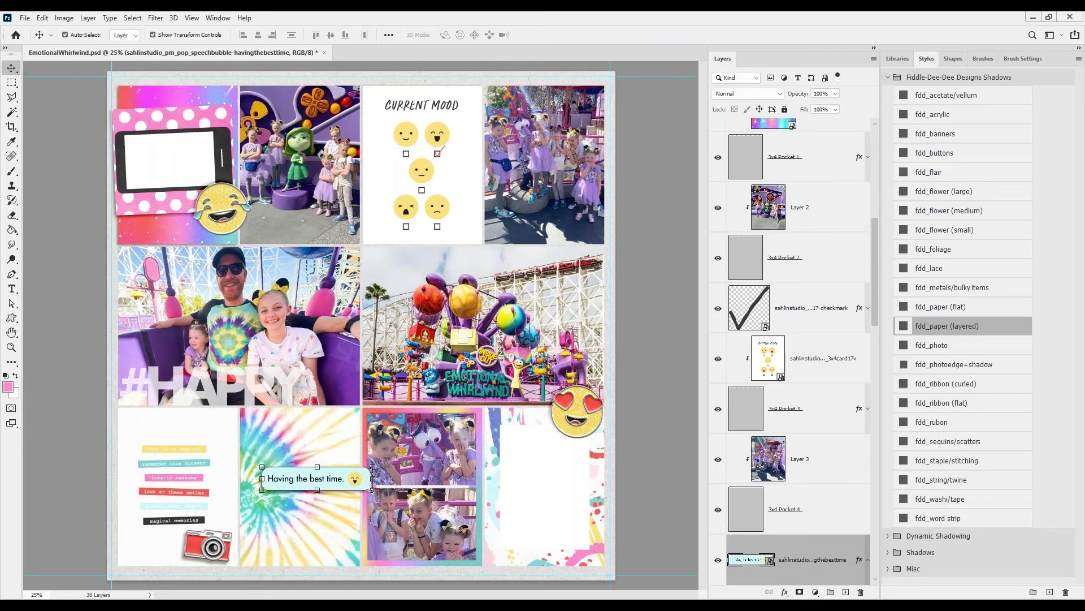
Step: Place the SNAP word strip in the upper corner of the top-row girls' photo and apply the fdd_paper (layered) shadow style
{"action": "left_click_drag", "start_coordinate": [1084, 339], "coordinate": [537, 337]}
{"action": "left_click_drag", "start_coordinate": [384, 322], "coordinate": [599, 226]}
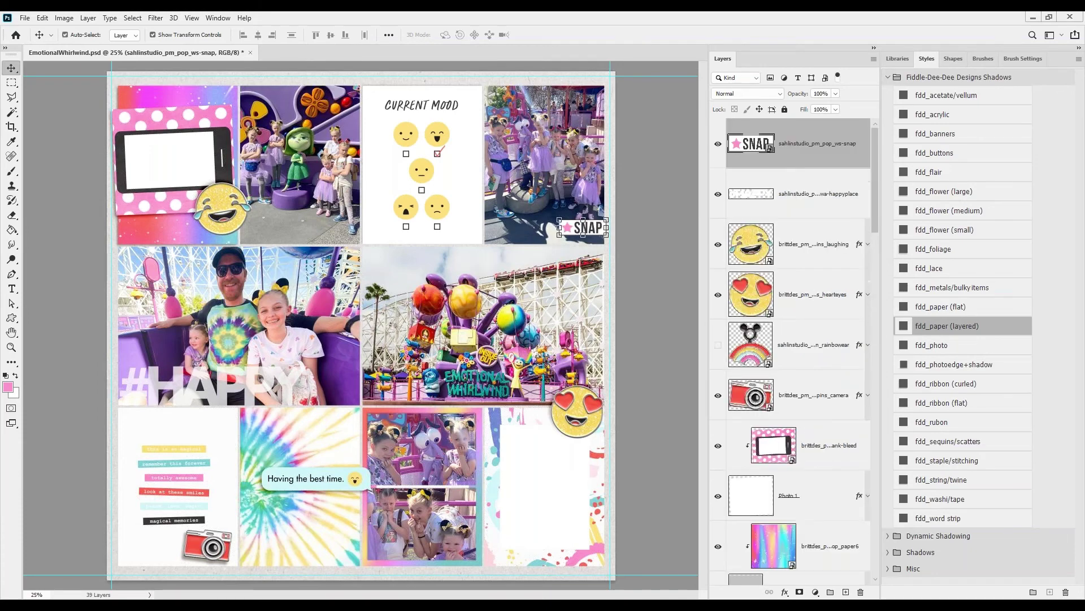
{"action": "left_click_drag", "start_coordinate": [598, 228], "coordinate": [596, 106]}
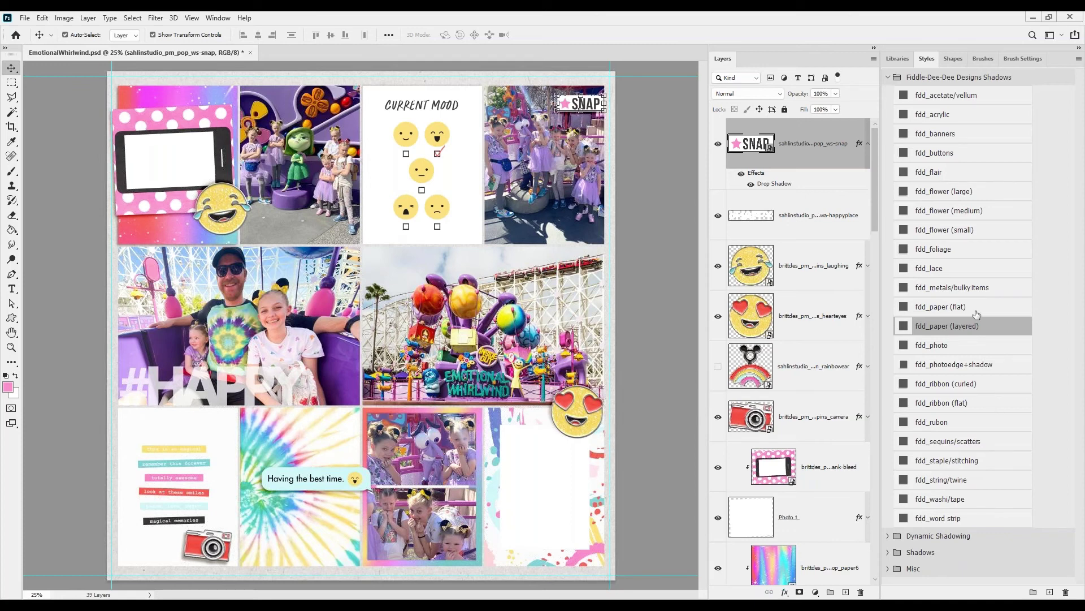
Step: Place the multicolored flower4 embellishment beside the heart-eyes emoji at 88.85% scale and apply the fdd_flower (small) shadow style
{"action": "left_click", "coordinate": [576, 410]}
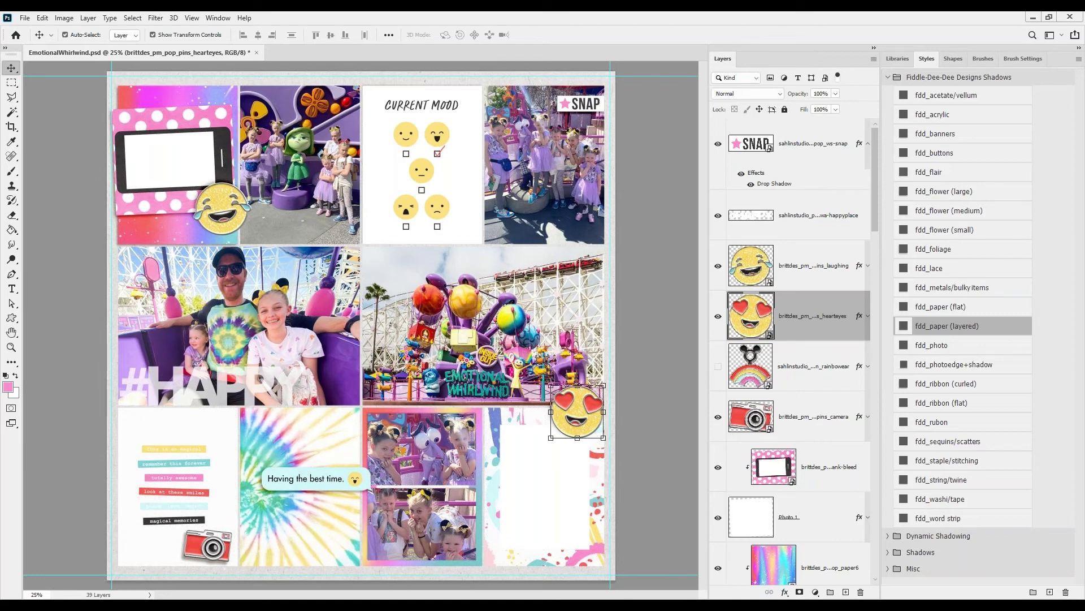
{"action": "left_click_drag", "start_coordinate": [880, 449], "coordinate": [553, 414]}
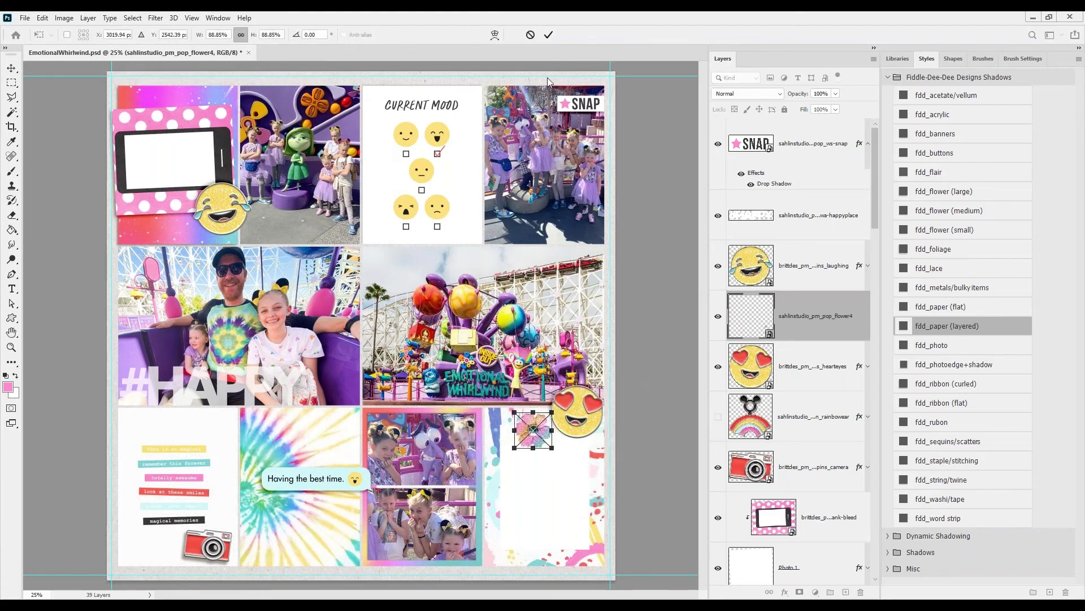
{"action": "left_click", "coordinate": [964, 230]}
{"action": "left_click_drag", "start_coordinate": [540, 416], "coordinate": [550, 422]}
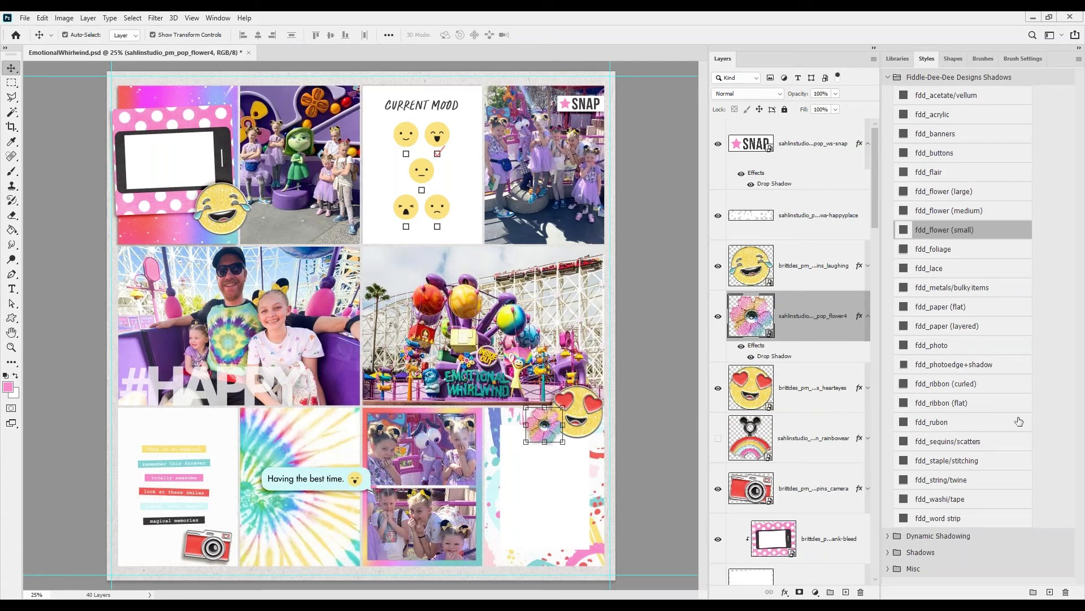
Step: Place the pink sparkle brad, about 0.68 in wide, just after the #HAPPY word art and apply the fdd_flower (small) shadow style
{"action": "left_click_drag", "start_coordinate": [1020, 421], "coordinate": [206, 461]}
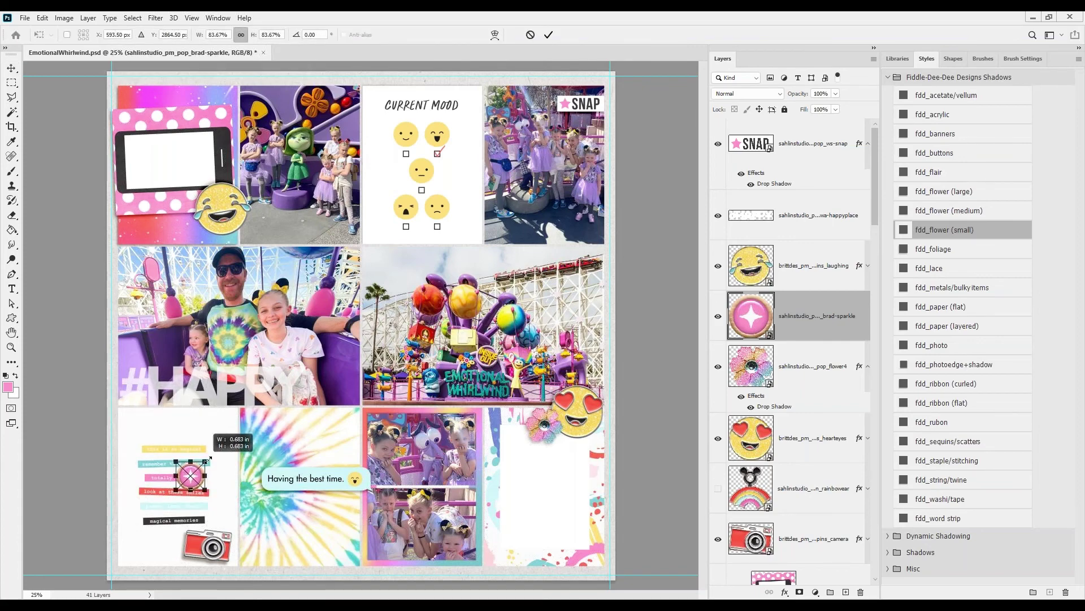
{"action": "left_click", "coordinate": [548, 36]}
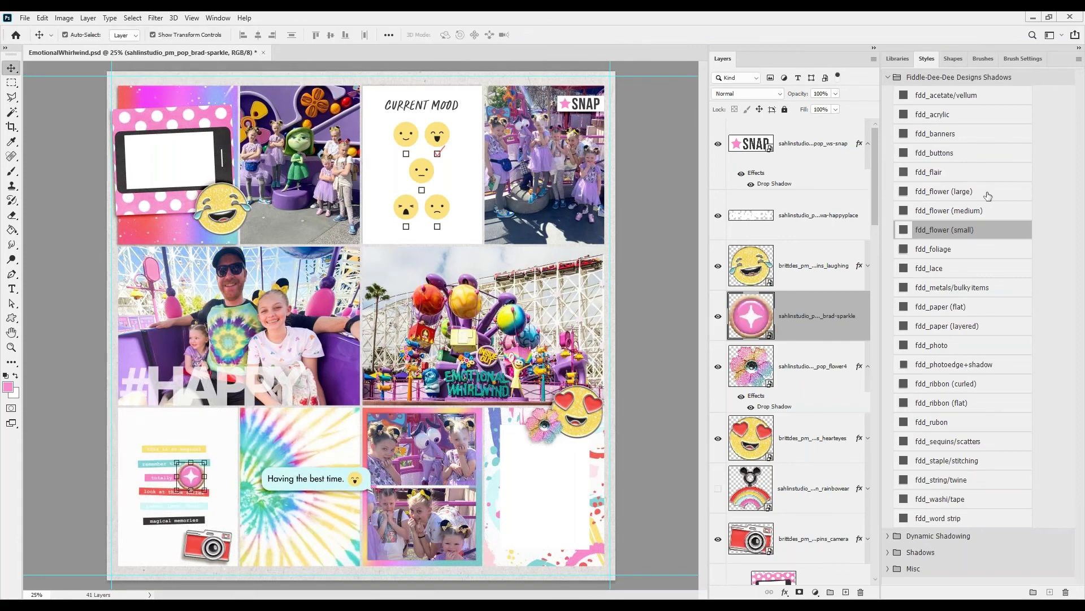
{"action": "left_click", "coordinate": [957, 231]}
{"action": "left_click_drag", "start_coordinate": [199, 478], "coordinate": [266, 496]}
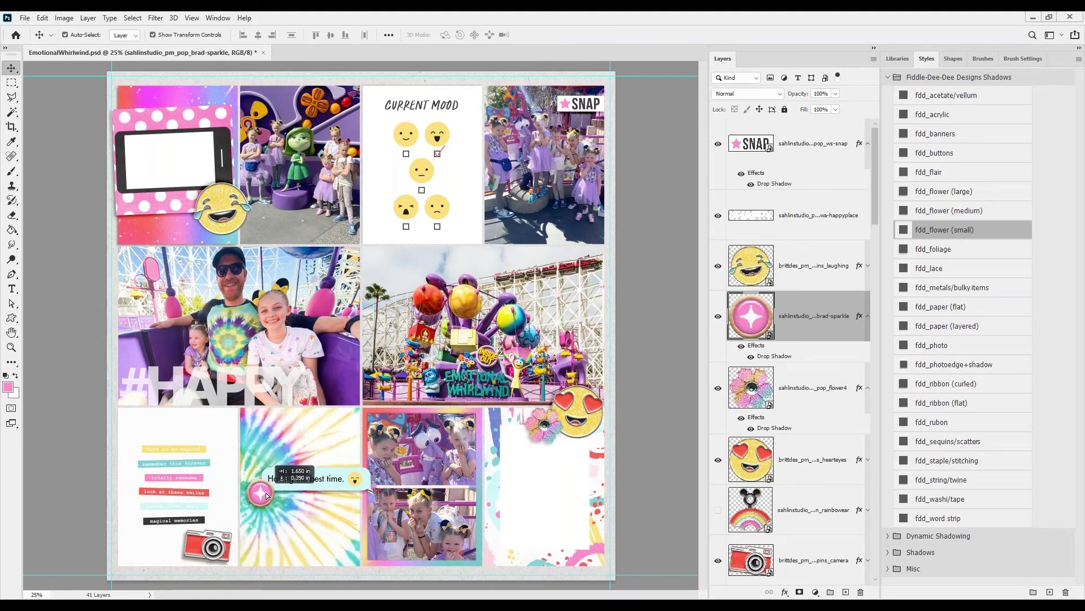
{"action": "left_click_drag", "start_coordinate": [267, 496], "coordinate": [324, 389]}
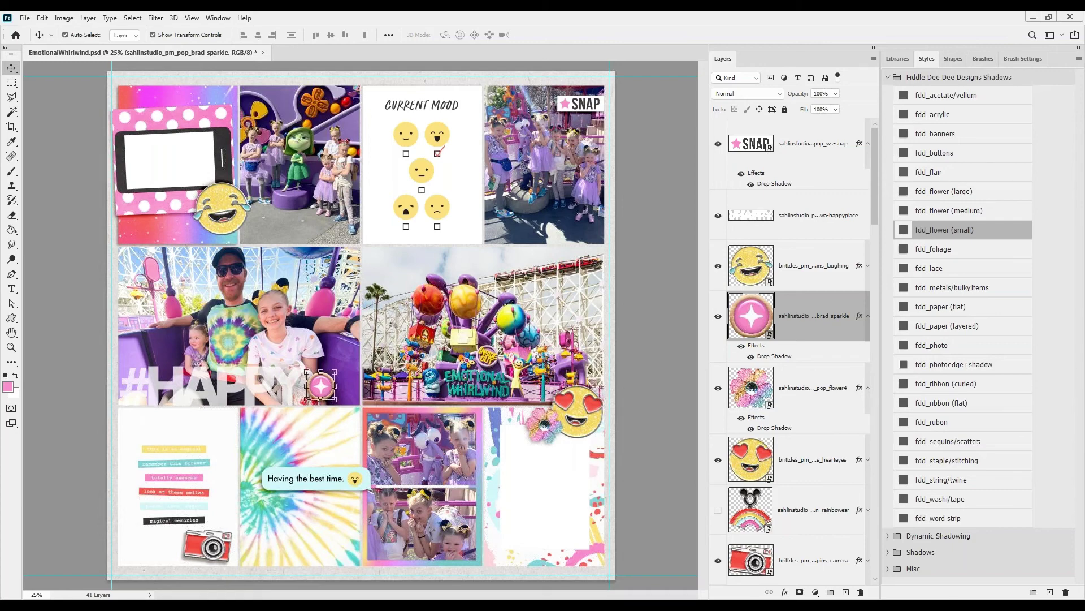
Step: Place the puremagic arrow at 79.22% scale in the upper-left corner of the Emotional Whirlwind photo with the fdd_paper (layered) shadow style
{"action": "key", "text": "ctrl+v"}
{"action": "left_click_drag", "start_coordinate": [374, 308], "coordinate": [428, 274]}
{"action": "key", "text": "ctrl+t"}
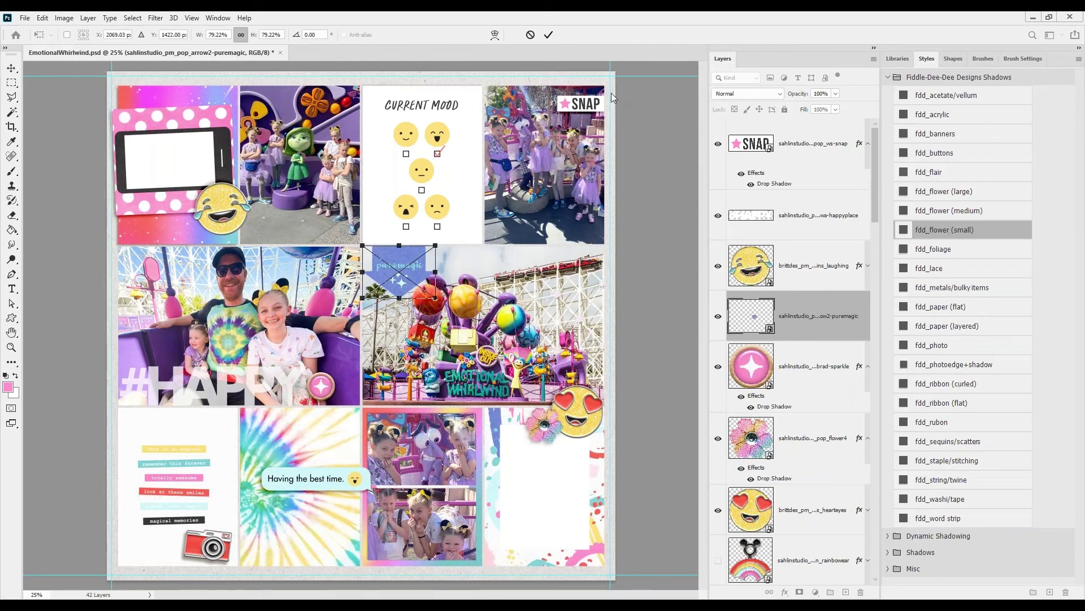
{"action": "left_click", "coordinate": [548, 35]}
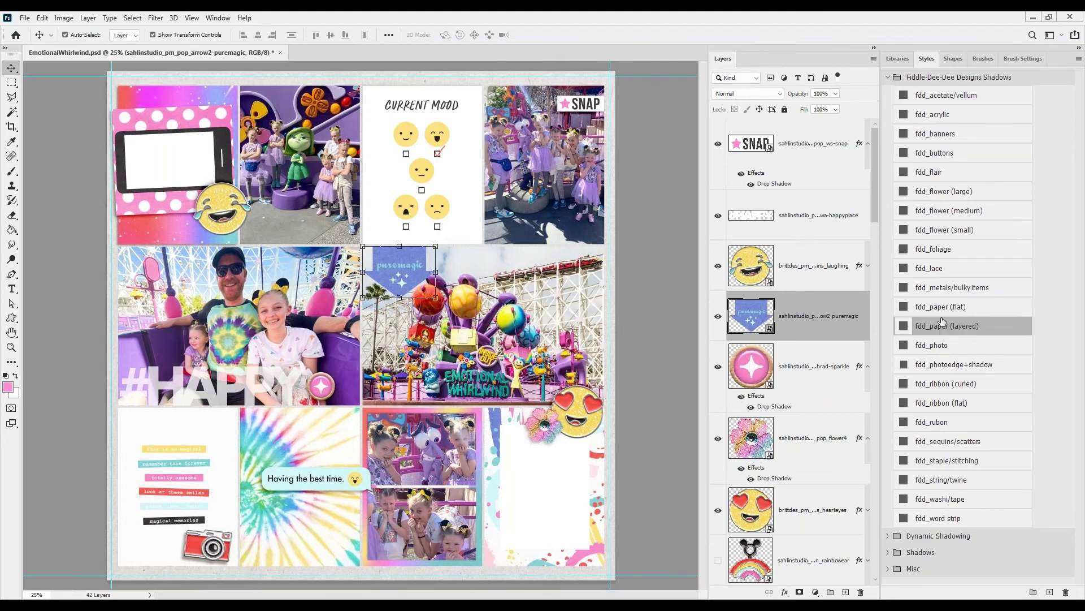
{"action": "left_click_drag", "start_coordinate": [418, 269], "coordinate": [405, 298]}
{"action": "scroll", "coordinate": [429, 228], "scroll_direction": "up", "scroll_amount": 3}
{"action": "scroll", "coordinate": [428, 228], "scroll_direction": "up", "scroll_amount": 1}
{"action": "scroll", "coordinate": [478, 308], "scroll_direction": "down", "scroll_amount": 5}
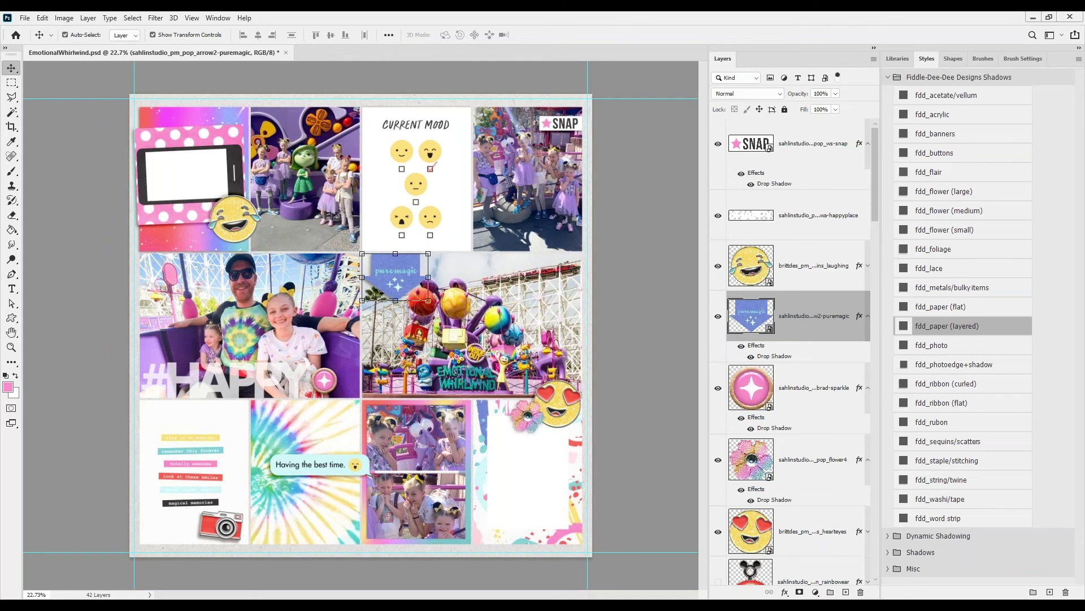
Step: Add the teal flower2 beside the sparkle brad with the fdd_flower (small) shadow, scaled to 63.92% and rotated -17.78°
{"action": "left_click_drag", "start_coordinate": [407, 372], "coordinate": [408, 373]}
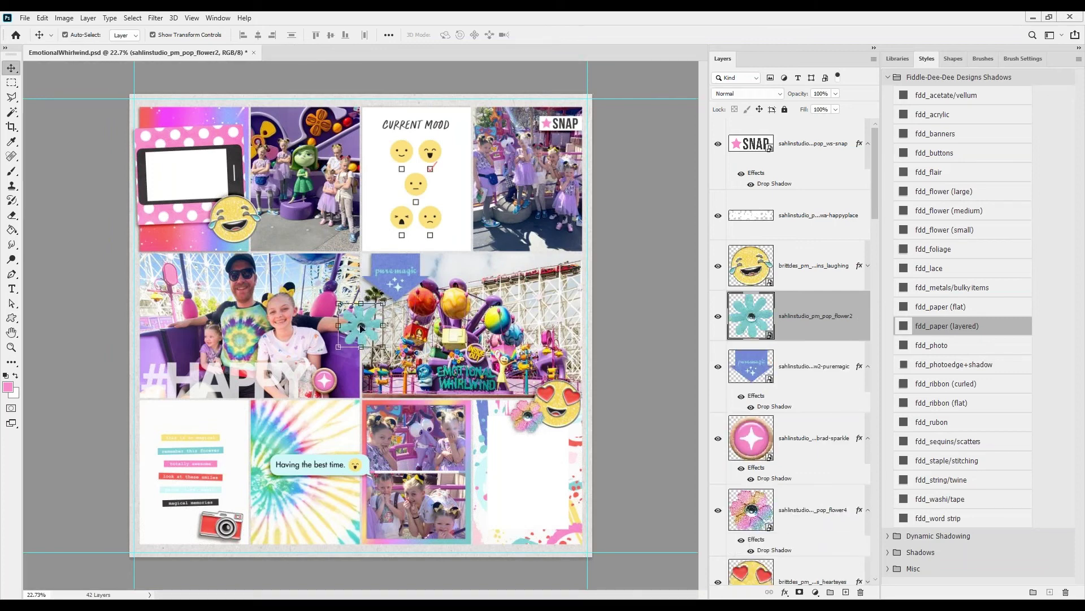
{"action": "left_click", "coordinate": [961, 227]}
{"action": "mouse_move", "coordinate": [384, 303]}
{"action": "left_mouse_down"}
{"action": "mouse_move", "coordinate": [367, 317]}
{"action": "mouse_move", "coordinate": [367, 291]}
{"action": "left_mouse_up"}
{"action": "left_click_drag", "start_coordinate": [359, 333], "coordinate": [349, 364]}
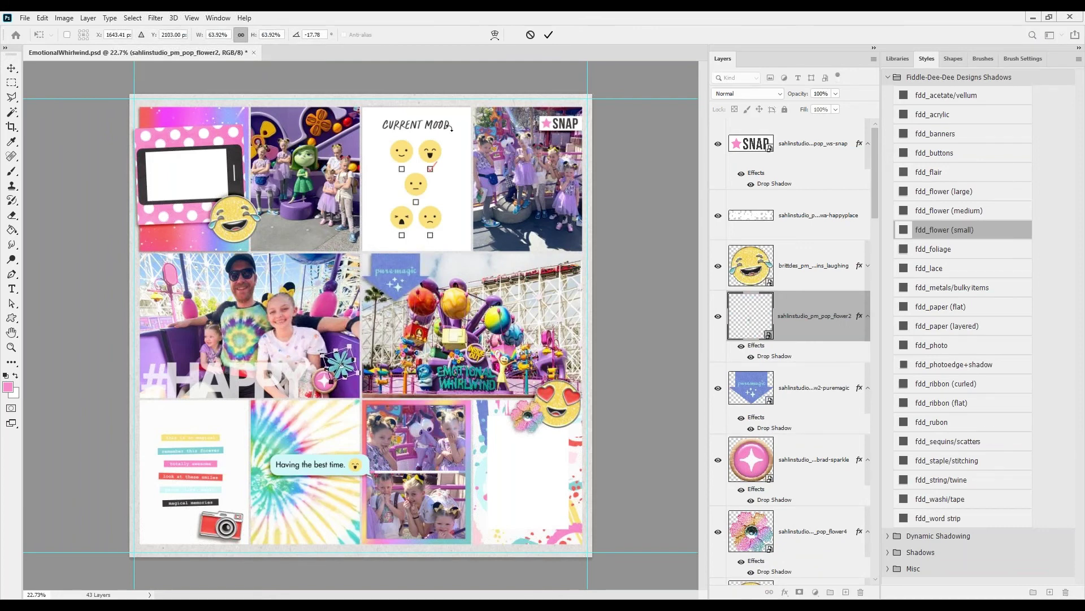
{"action": "left_click", "coordinate": [548, 35]}
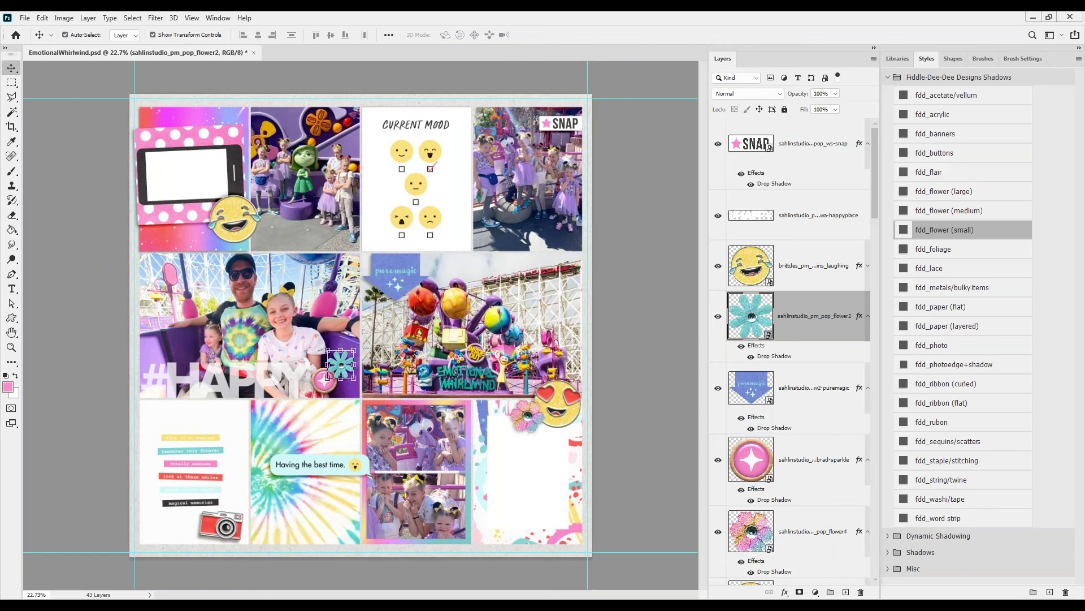
Step: Add the LOVE word strip to the layout over the edge of the puremagic arrow
{"action": "key", "text": "ctrl+v"}
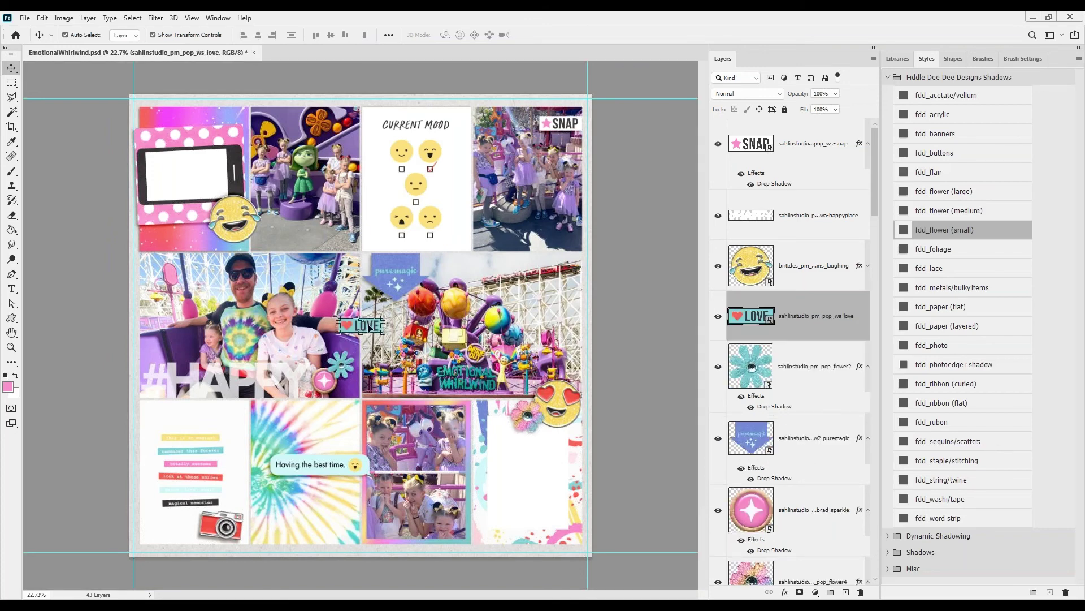
{"action": "left_click_drag", "start_coordinate": [368, 328], "coordinate": [425, 279]}
{"action": "left_click_drag", "start_coordinate": [416, 187], "coordinate": [464, 91]}
{"action": "left_click", "coordinate": [43, 18]}
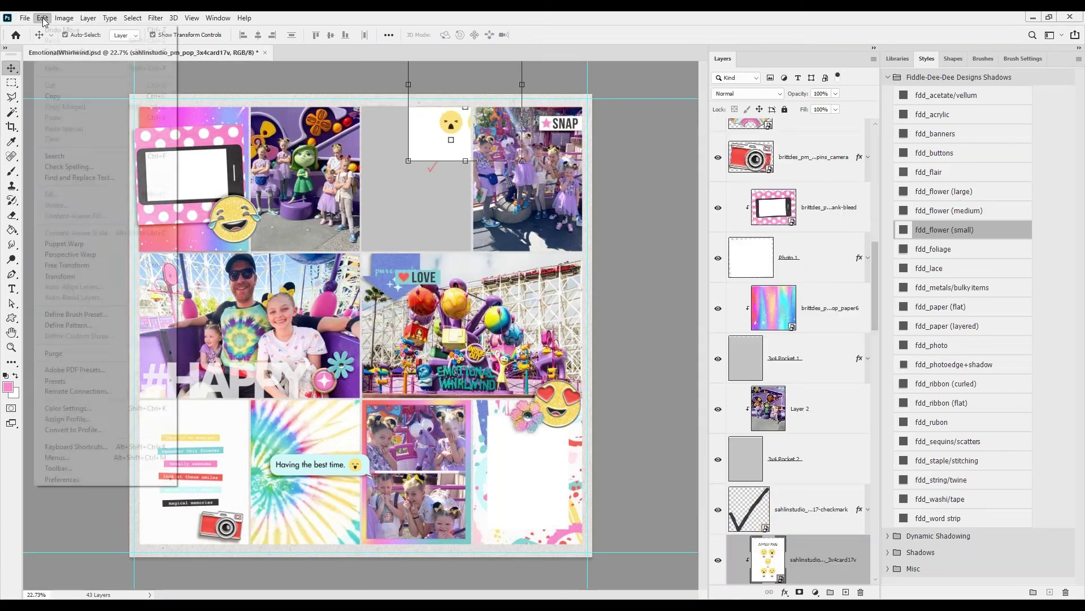
{"action": "left_click", "coordinate": [62, 29]}
Step: Move the LOVE word strip under the phone beside the laughing emoji and apply the fdd_paper (flat) shadow style
{"action": "left_click", "coordinate": [430, 281]}
{"action": "left_click_drag", "start_coordinate": [429, 281], "coordinate": [199, 226]}
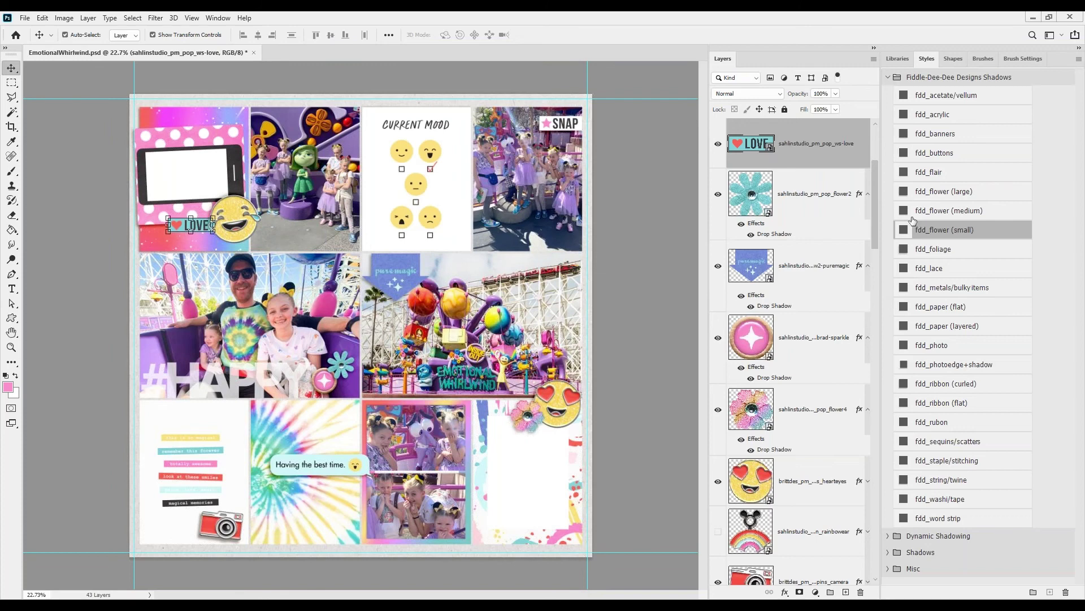
{"action": "left_click", "coordinate": [946, 305]}
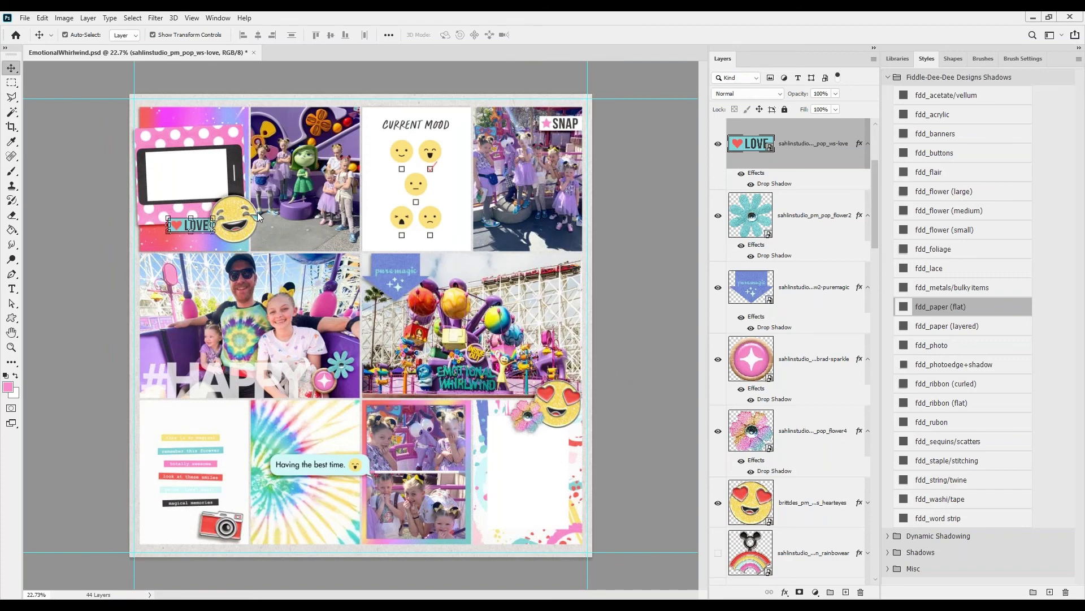
Step: Place the pin stars along the edge of the Current Mood card and apply the fdd_metals/bulky items shadow style
{"action": "scroll", "coordinate": [257, 212], "scroll_direction": "up", "scroll_amount": 2}
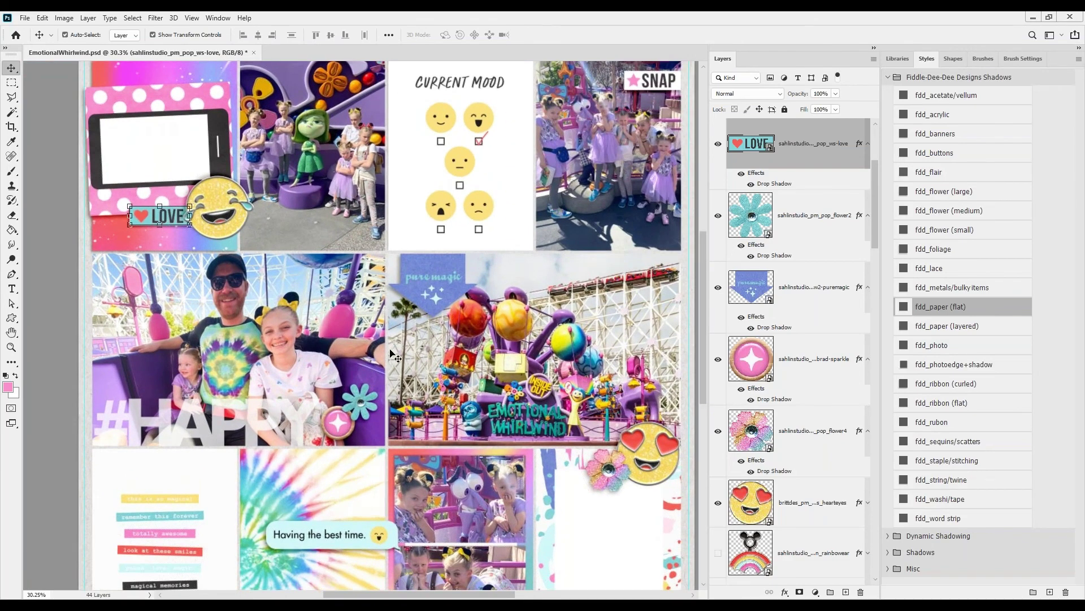
{"action": "scroll", "coordinate": [395, 354], "scroll_direction": "down", "scroll_amount": 2}
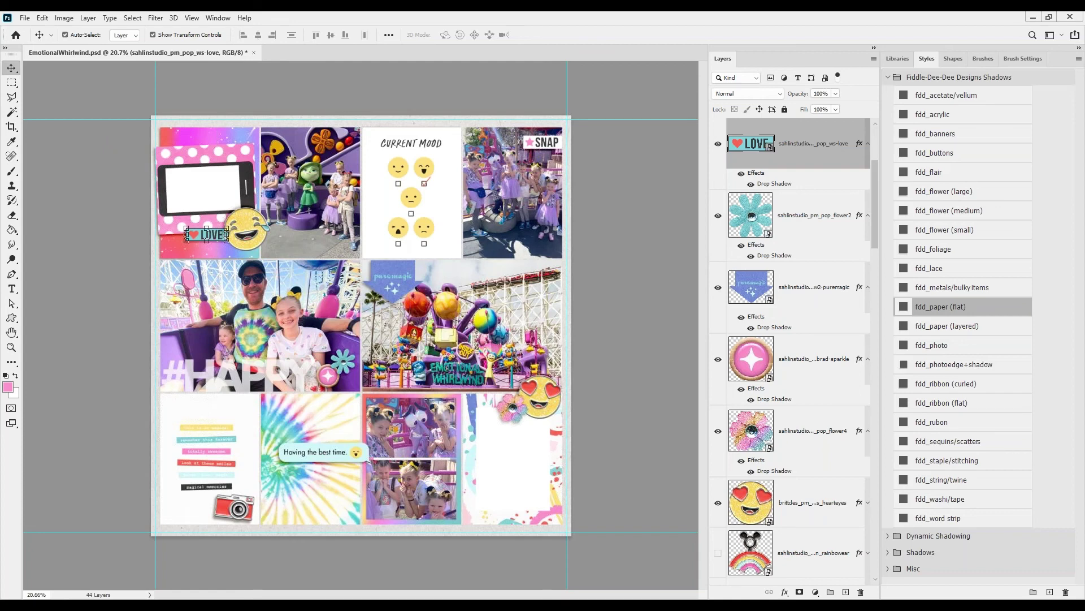
{"action": "left_click_drag", "start_coordinate": [597, 338], "coordinate": [478, 310]}
{"action": "left_click_drag", "start_coordinate": [372, 310], "coordinate": [449, 185]}
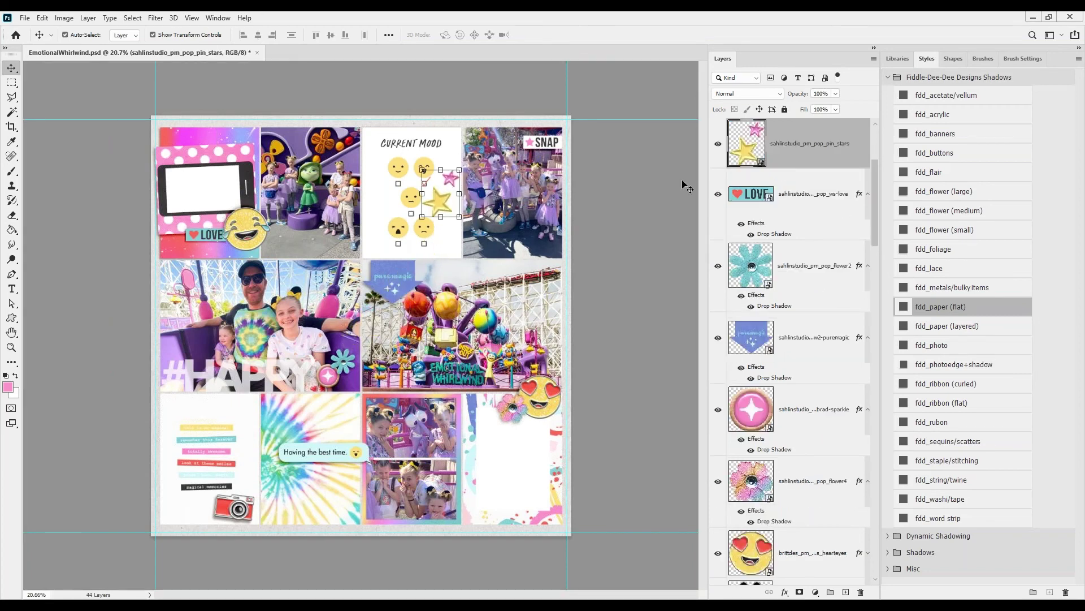
{"action": "left_click", "coordinate": [962, 290]}
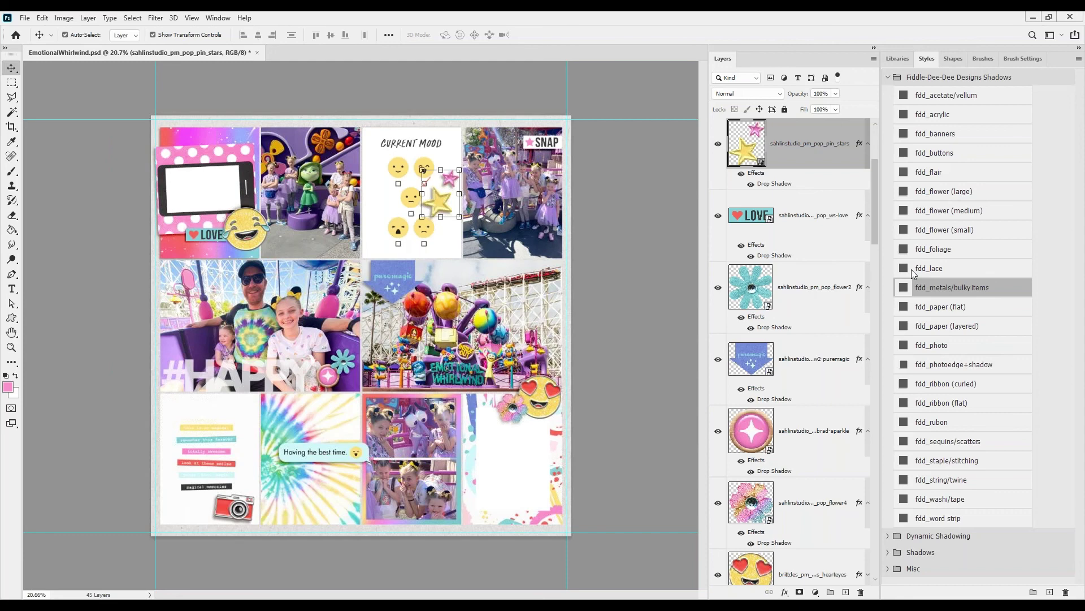
Step: Place the staples across the upper edge of the puremagic arrow and apply the fdd_staple/stitching shadow style
{"action": "key", "text": "ctrl+v"}
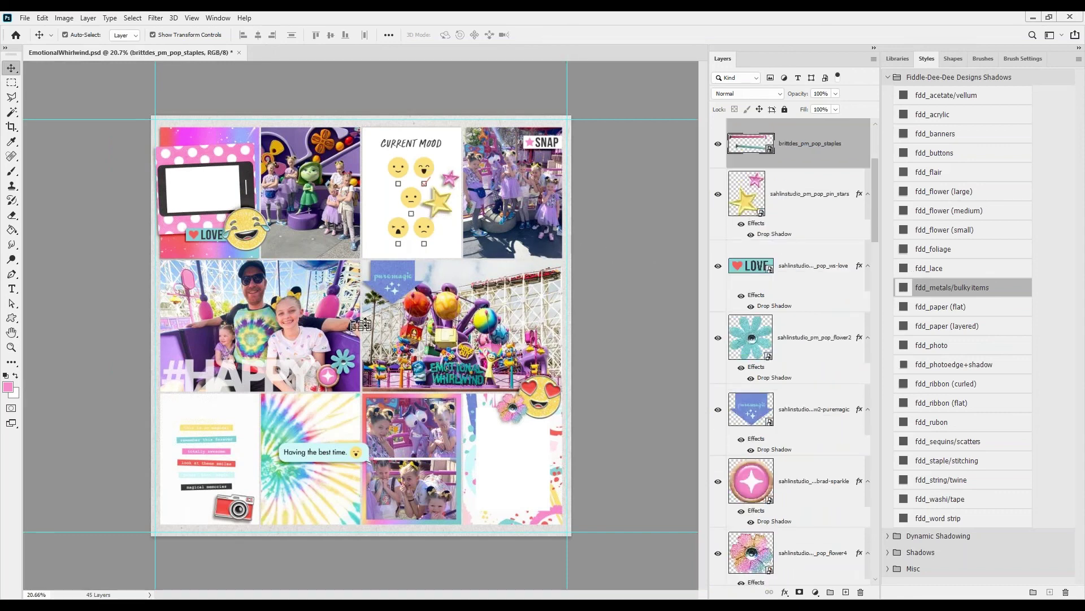
{"action": "key", "text": "ctrl+t"}
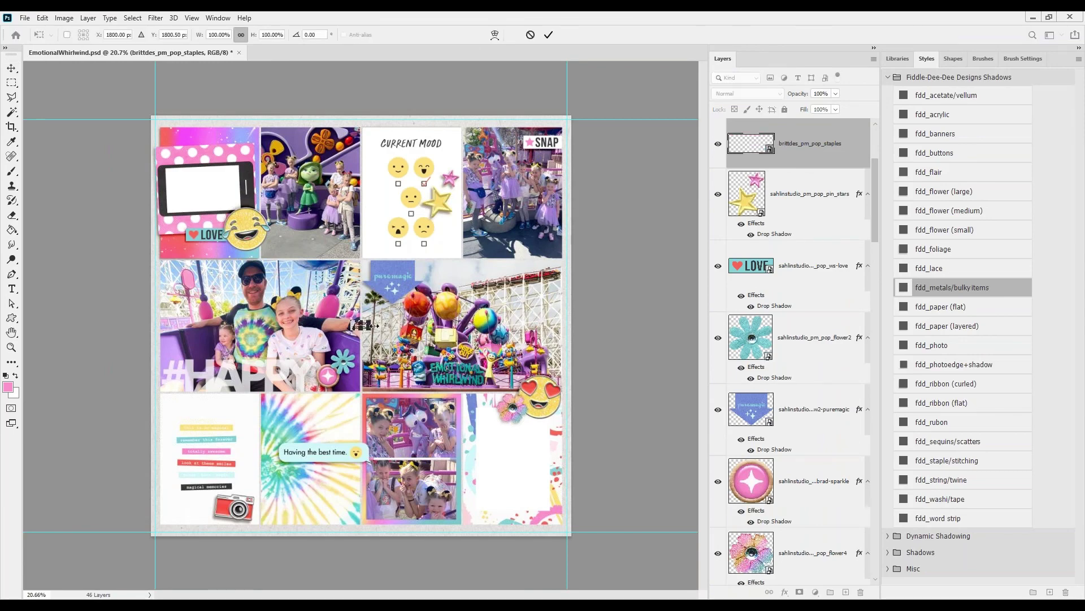
{"action": "scroll", "coordinate": [415, 220], "scroll_direction": "up", "scroll_amount": 2}
{"action": "left_click", "coordinate": [530, 35]}
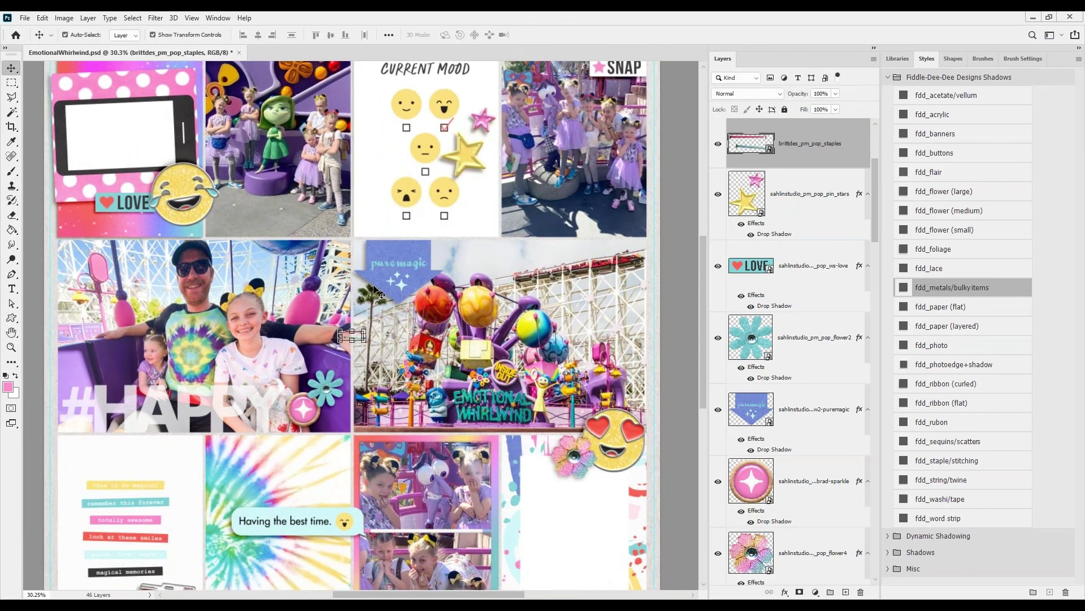
{"action": "scroll", "coordinate": [344, 341], "scroll_direction": "up", "scroll_amount": 3}
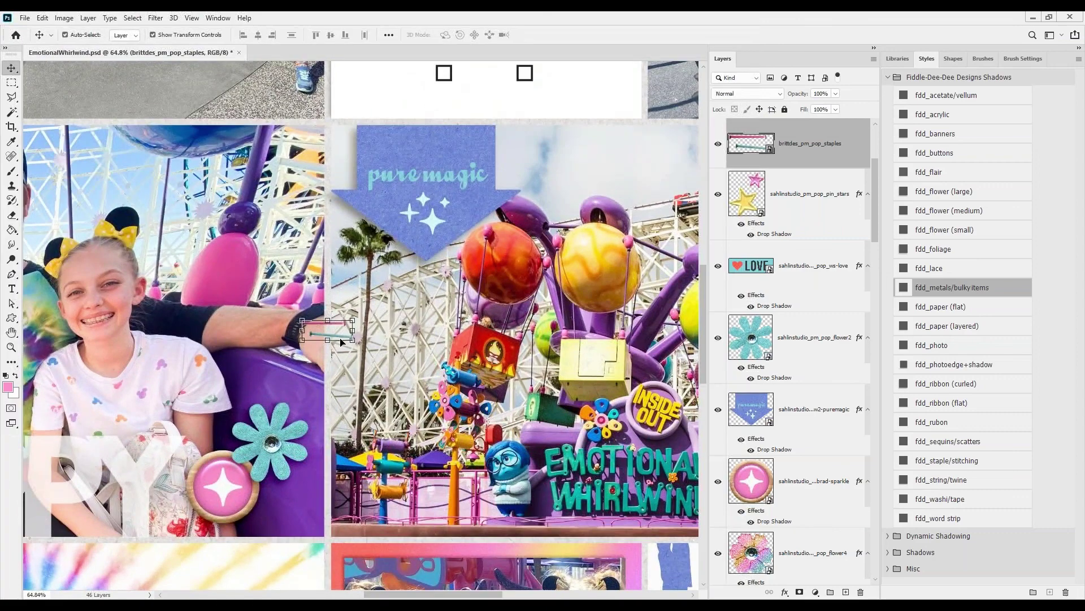
{"action": "left_click_drag", "start_coordinate": [343, 340], "coordinate": [520, 143]}
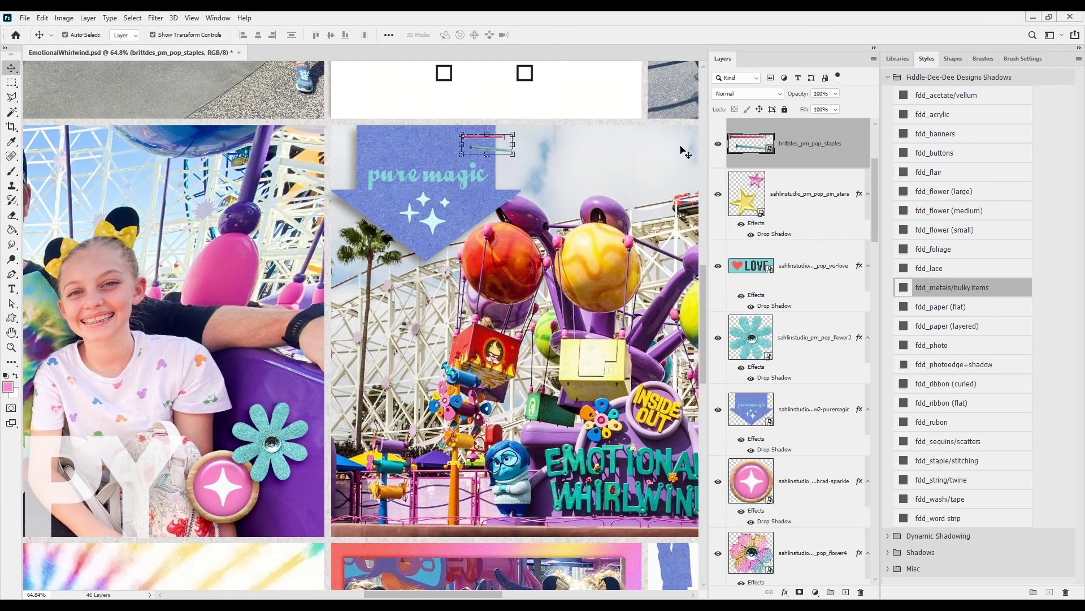
{"action": "left_click", "coordinate": [957, 461]}
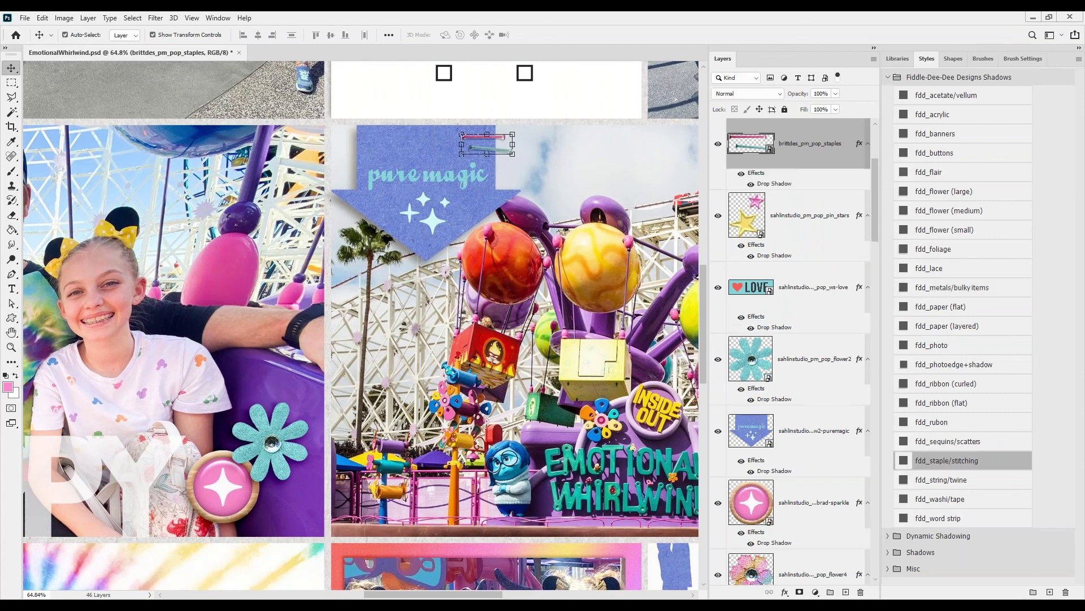
Step: Place the artsy heart at the upper-left of the blank paint-splatter card and reorder its layer below the pin stars
{"action": "key", "text": "ctrl+0"}
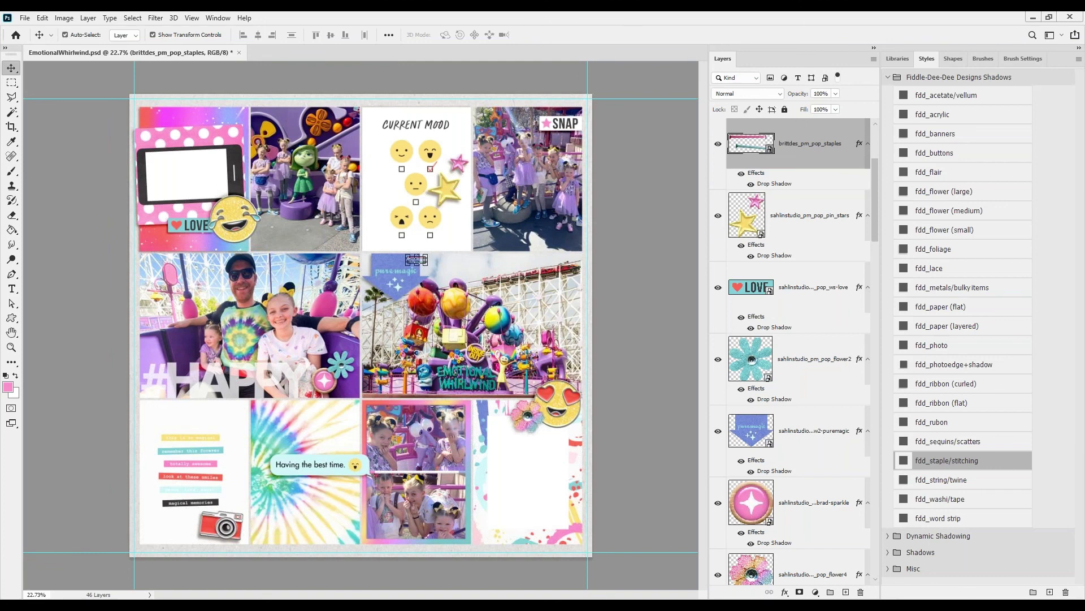
{"action": "left_click_drag", "start_coordinate": [416, 259], "coordinate": [521, 428]}
{"action": "key", "text": "Return"}
{"action": "left_click_drag", "start_coordinate": [365, 329], "coordinate": [502, 424]}
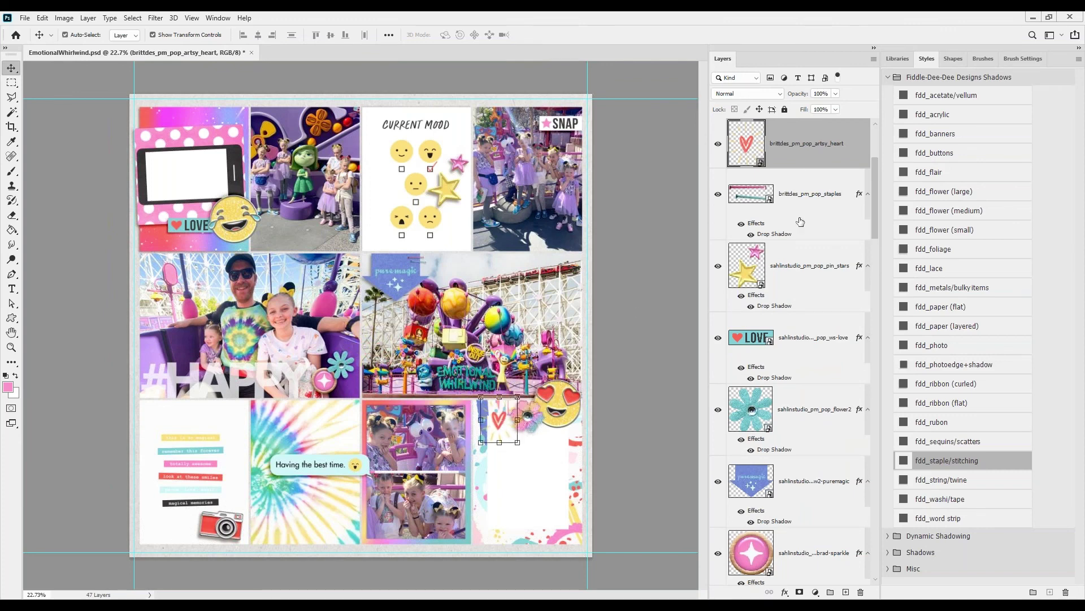
{"action": "left_click_drag", "start_coordinate": [824, 143], "coordinate": [824, 311]}
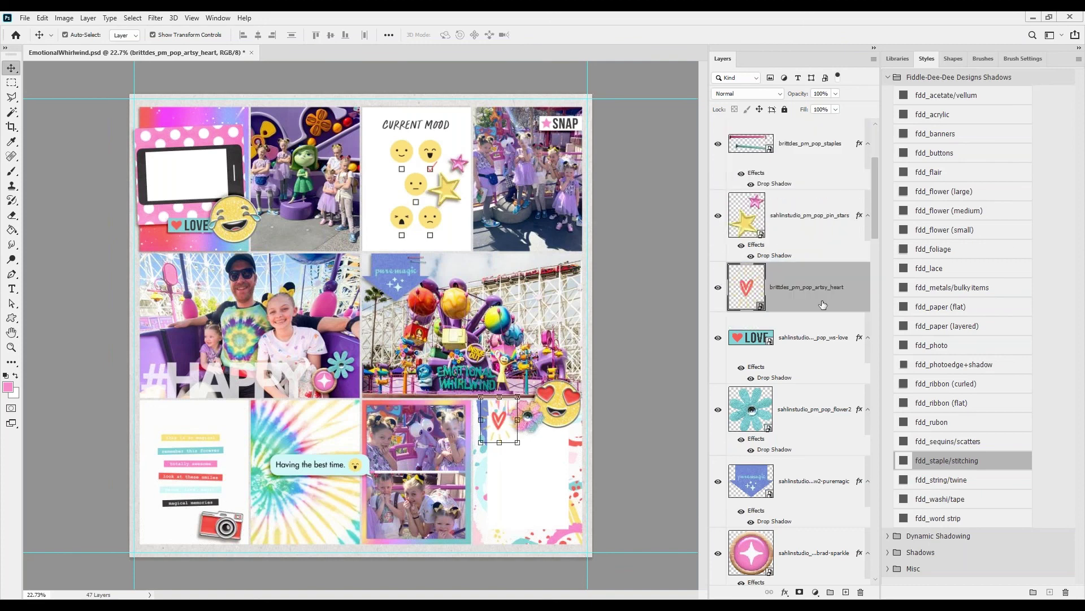
Step: Save EmotionalWhirlwind.psd and close the document
{"action": "left_click", "coordinate": [25, 18]}
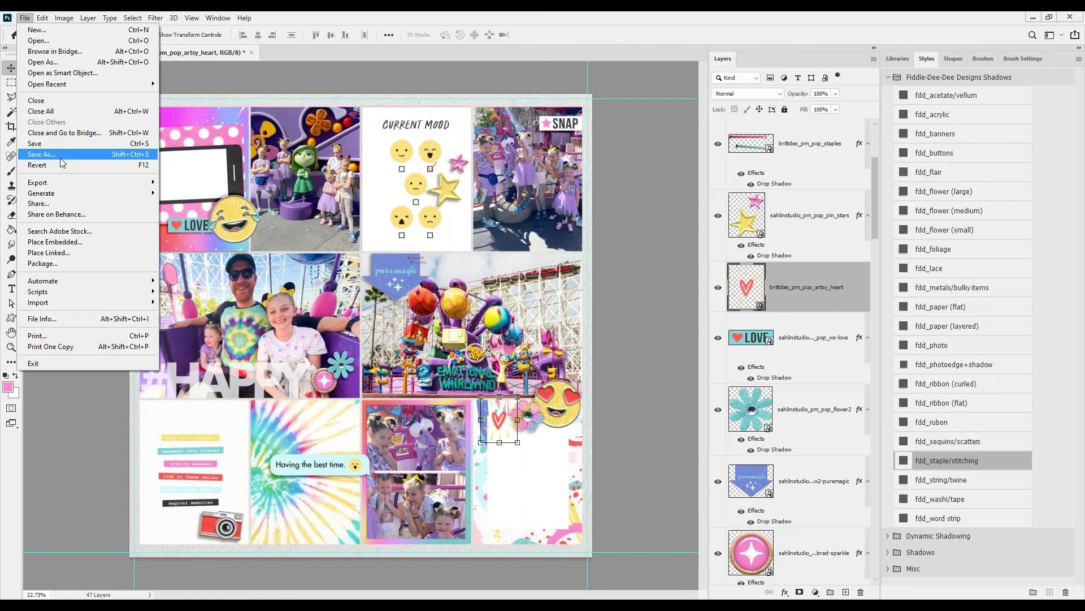
{"action": "key", "text": "Escape"}
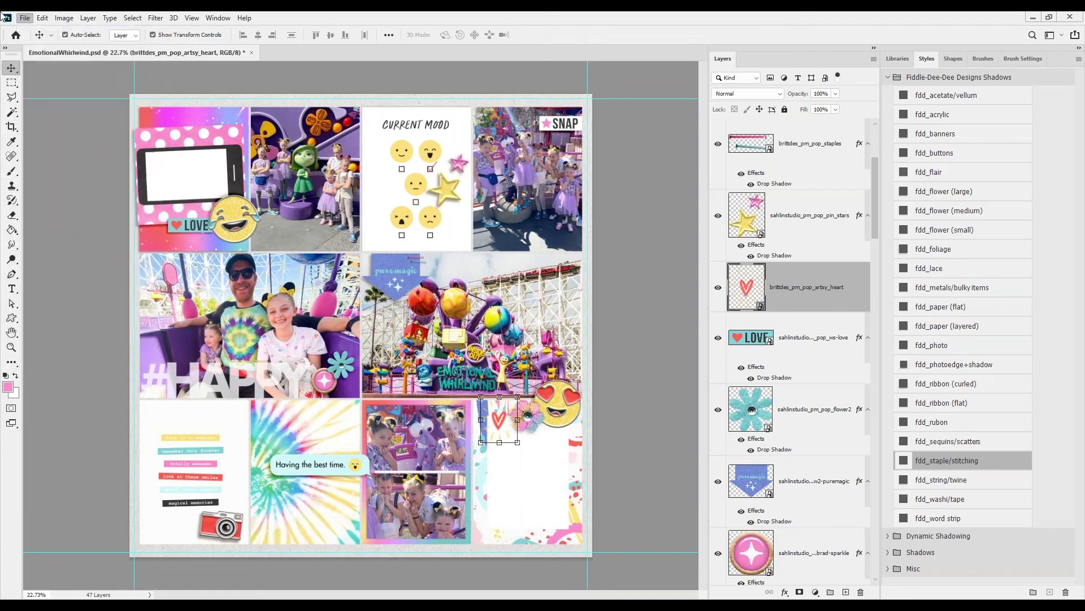
{"action": "mouse_move", "coordinate": [25, 18]}
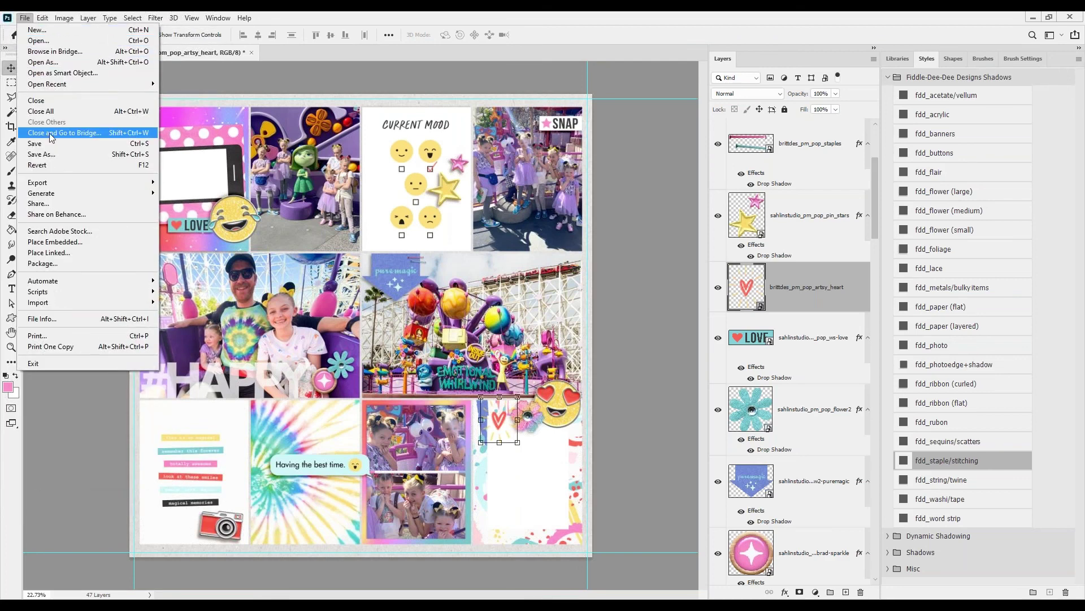
{"action": "left_click", "coordinate": [51, 144]}
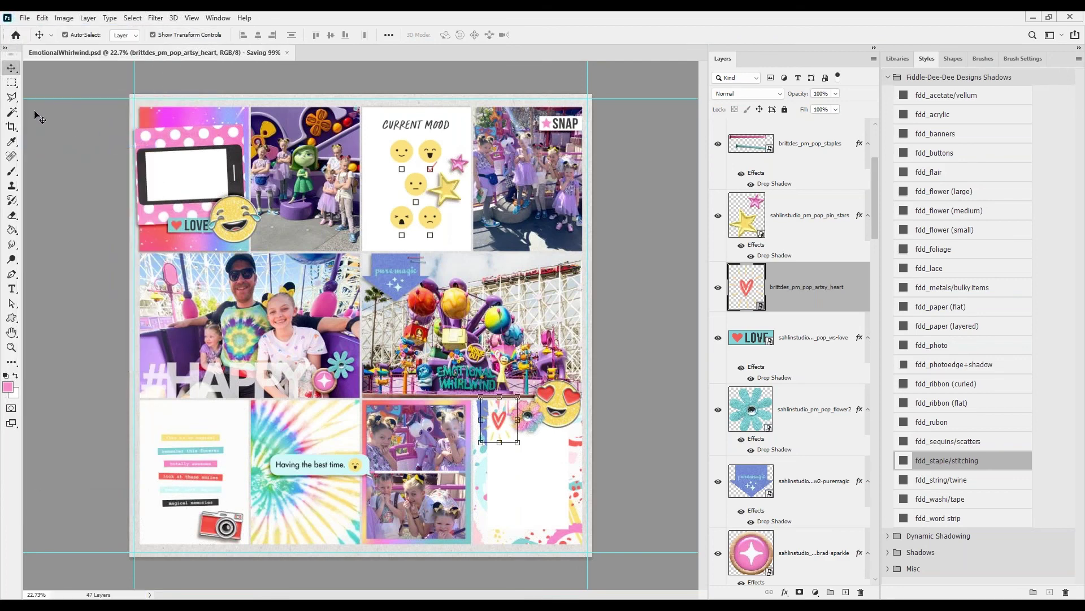
{"action": "left_click", "coordinate": [247, 52]}
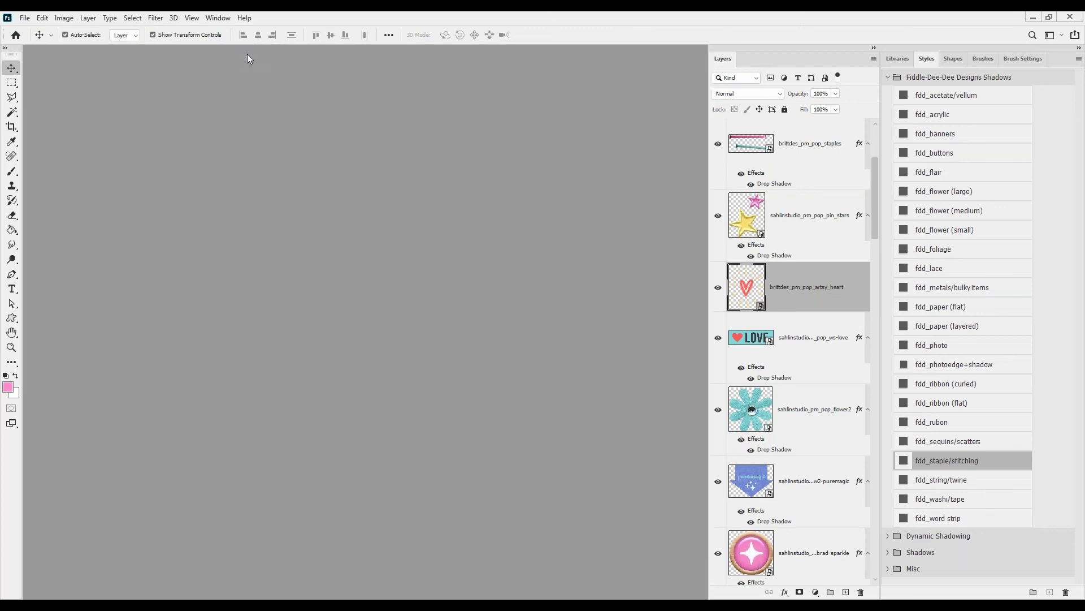